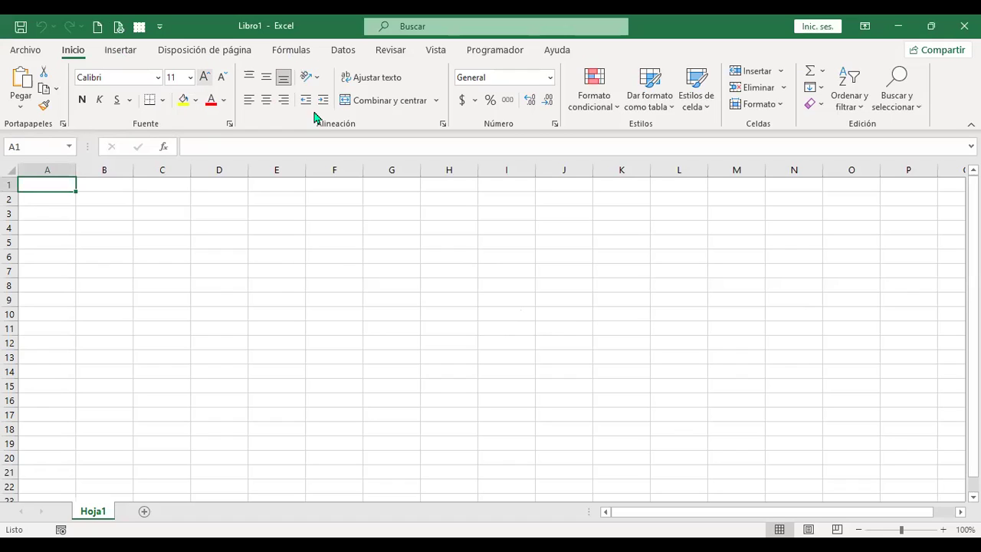
Set the font size of cell A1 to 12 and enter the heading Datos in it.
{"action": "key", "text": "ctrl+shift+period"}
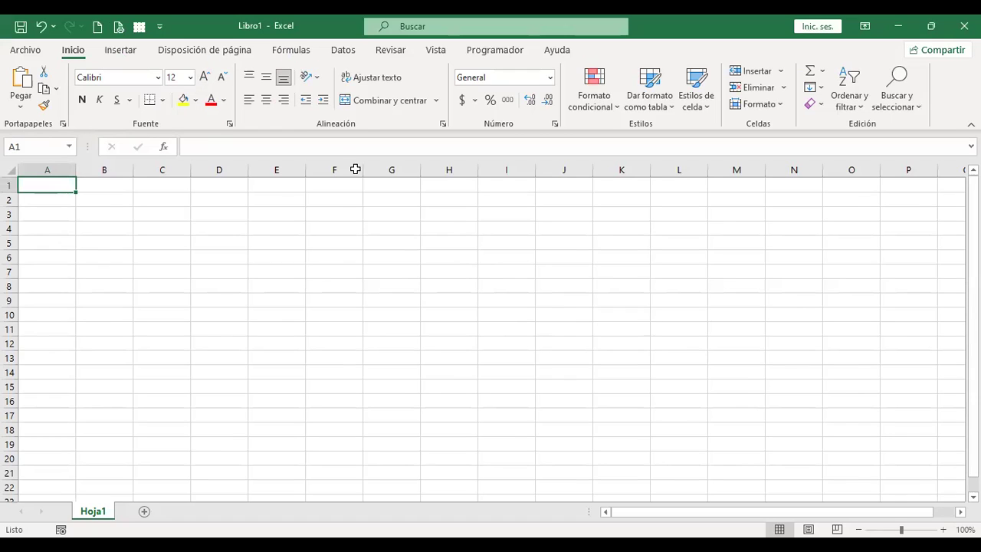
{"action": "scroll", "coordinate": [482, 333], "scroll_direction": "up", "scroll_amount": 3}
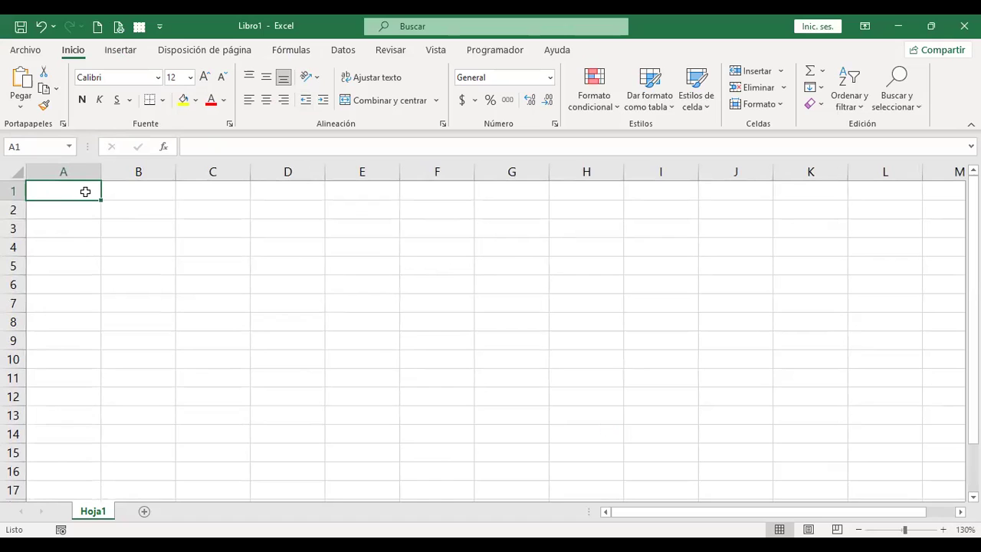
{"action": "type", "text": "Datos"}
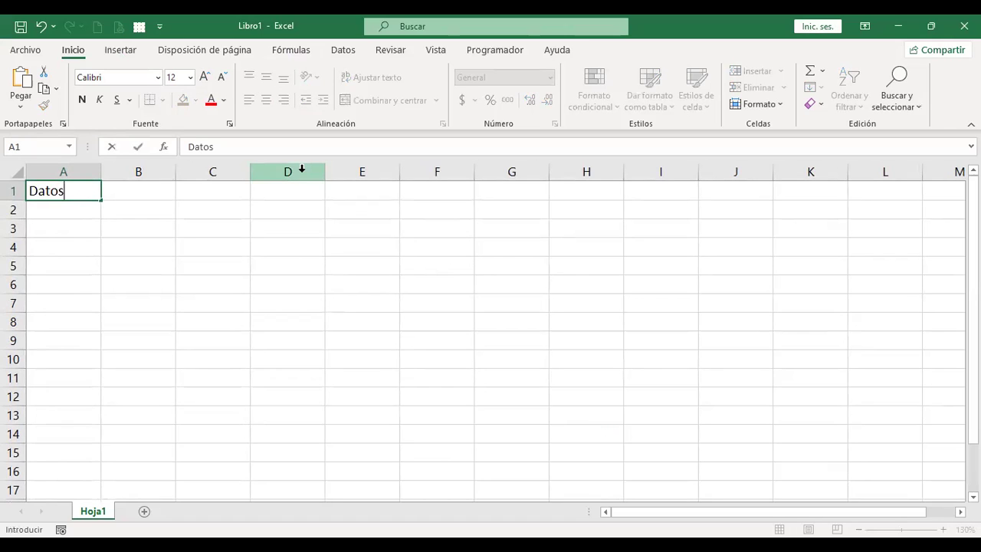
{"action": "key", "text": "Return"}
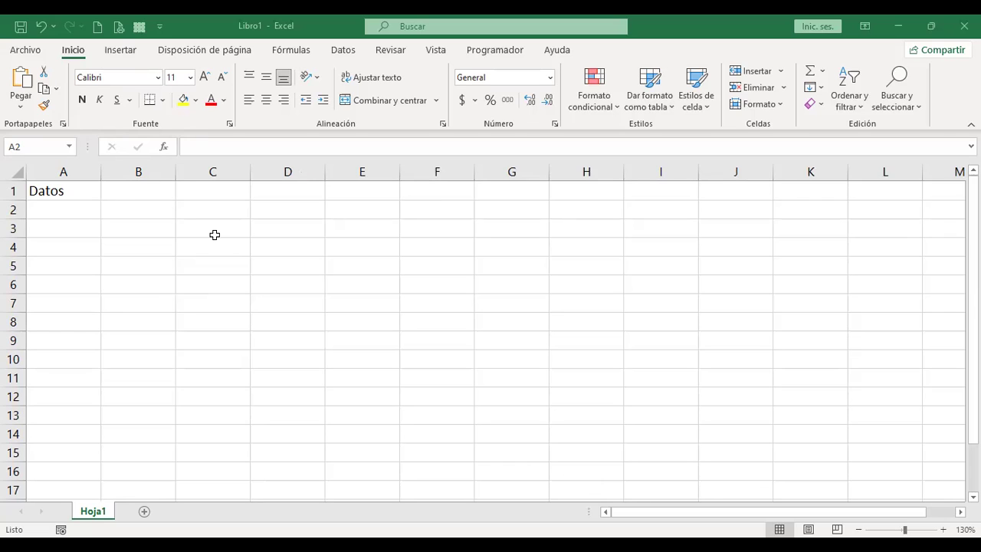
Enter the value 1024 in cell B2.
{"action": "key", "text": "Right"}
{"action": "type", "text": "1024"}
{"action": "key", "text": "Return"}
{"action": "key", "text": "Up"}
Format cell B2 as Número with 0 decimal places and a thousands separator.
{"action": "left_click", "coordinate": [550, 79]}
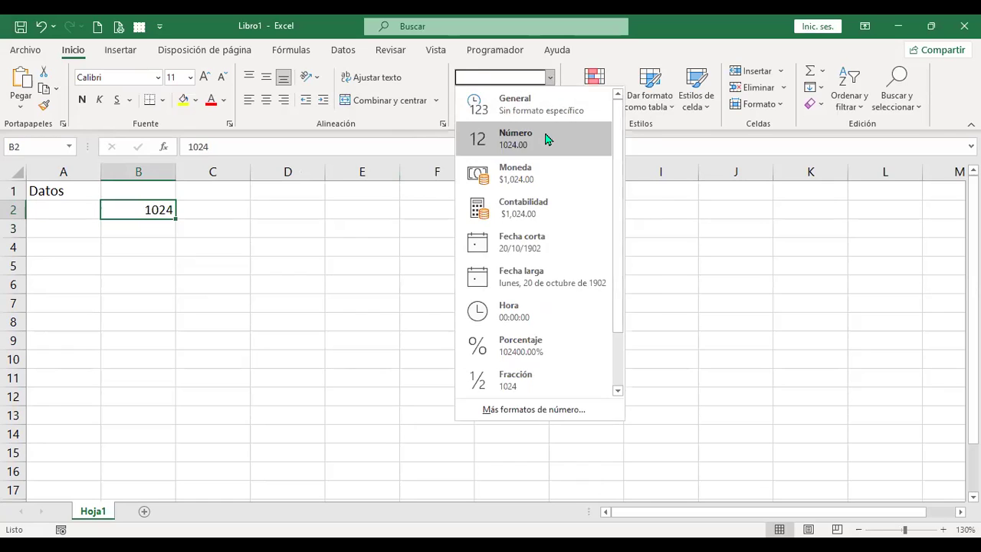
{"action": "left_click", "coordinate": [547, 138]}
{"action": "left_click", "coordinate": [548, 103]}
{"action": "left_click", "coordinate": [548, 102]}
{"action": "left_click", "coordinate": [552, 78]}
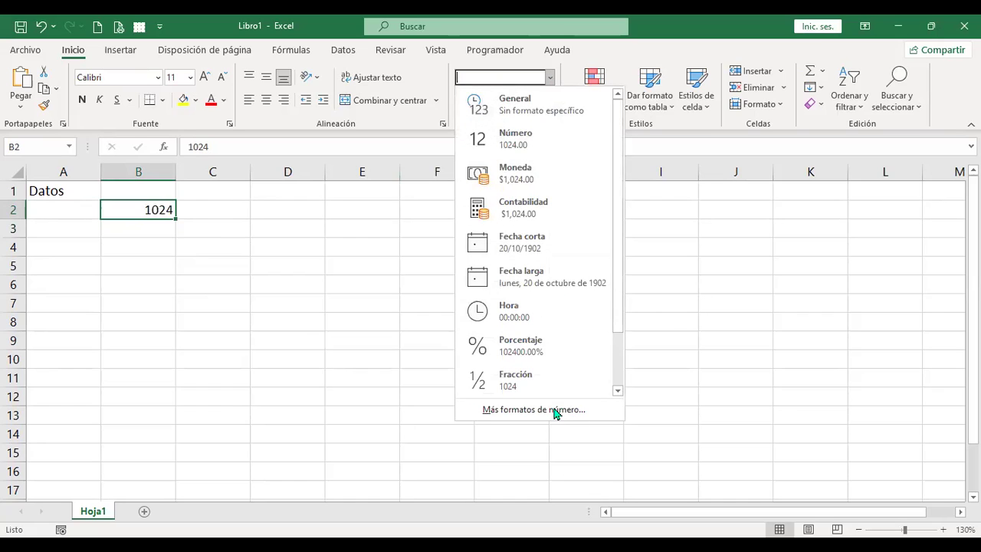
{"action": "key", "text": "Escape"}
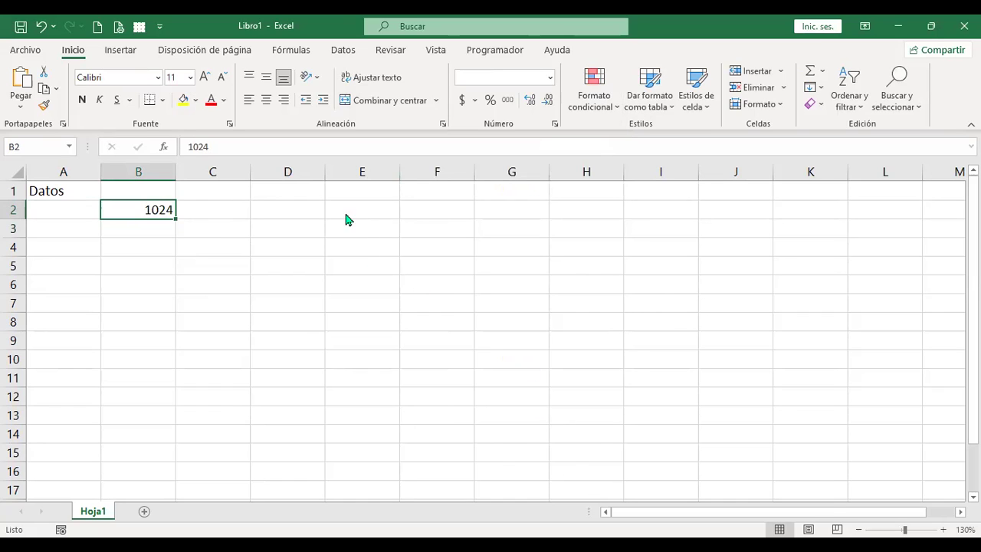
{"action": "left_click", "coordinate": [546, 300]}
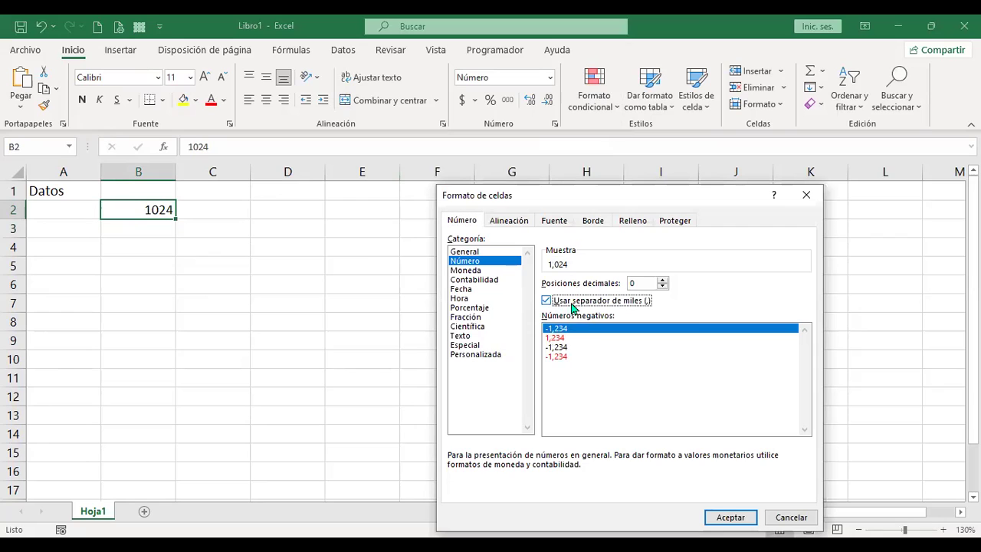
{"action": "left_click", "coordinate": [731, 518]}
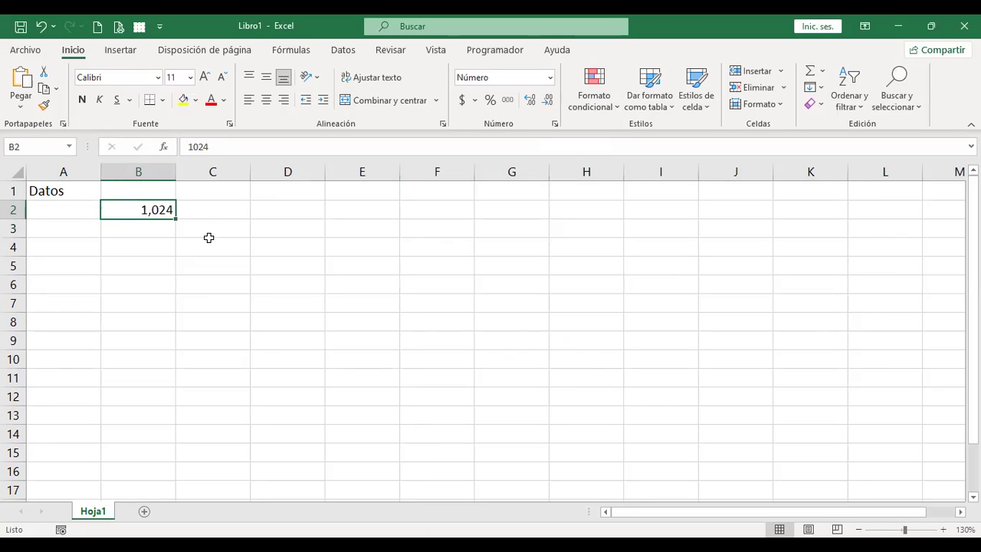
Enter the values 89, 11 and 65 in cells B3, B4 and B5.
{"action": "left_click", "coordinate": [139, 233]}
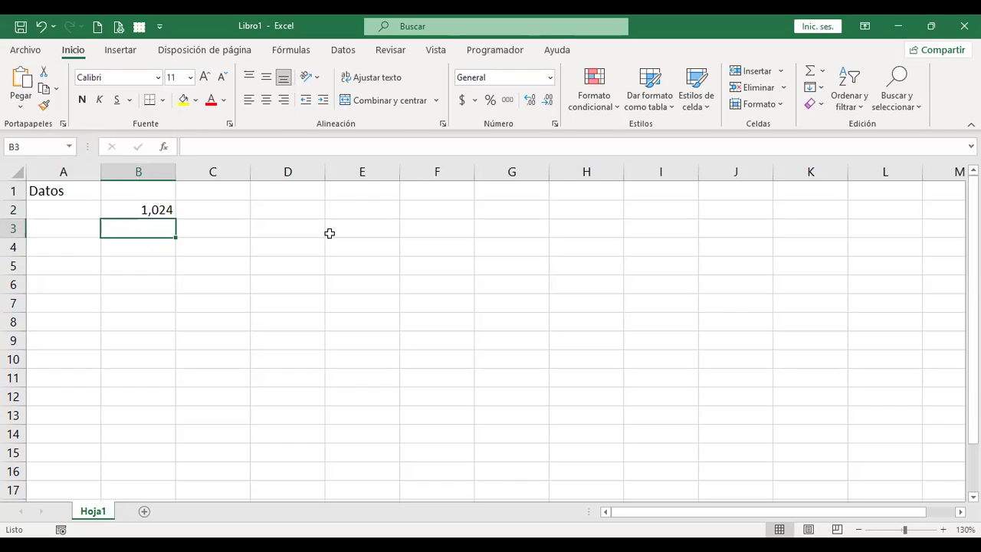
{"action": "type", "text": "89"}
{"action": "key", "text": "Return"}
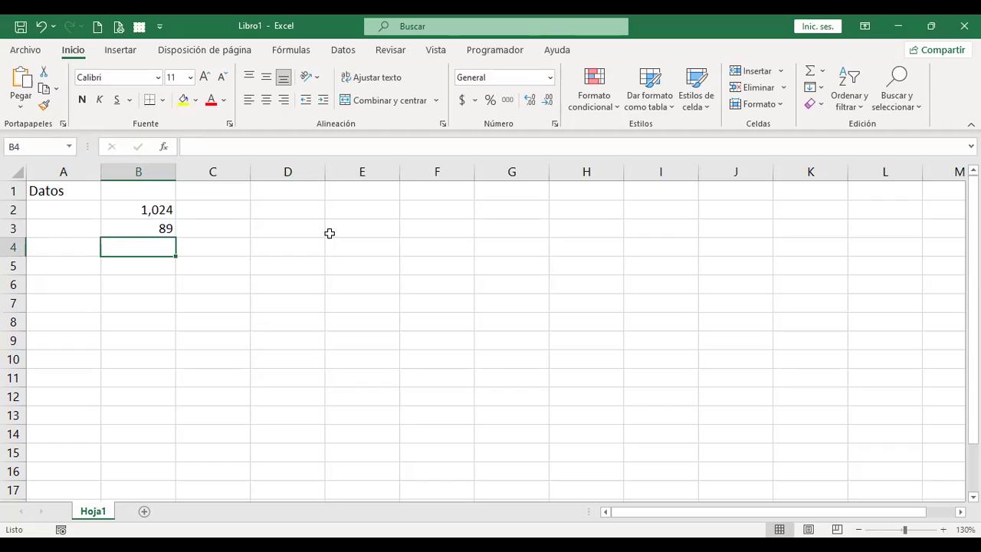
{"action": "key", "text": "F6"}
{"action": "type", "text": "11"}
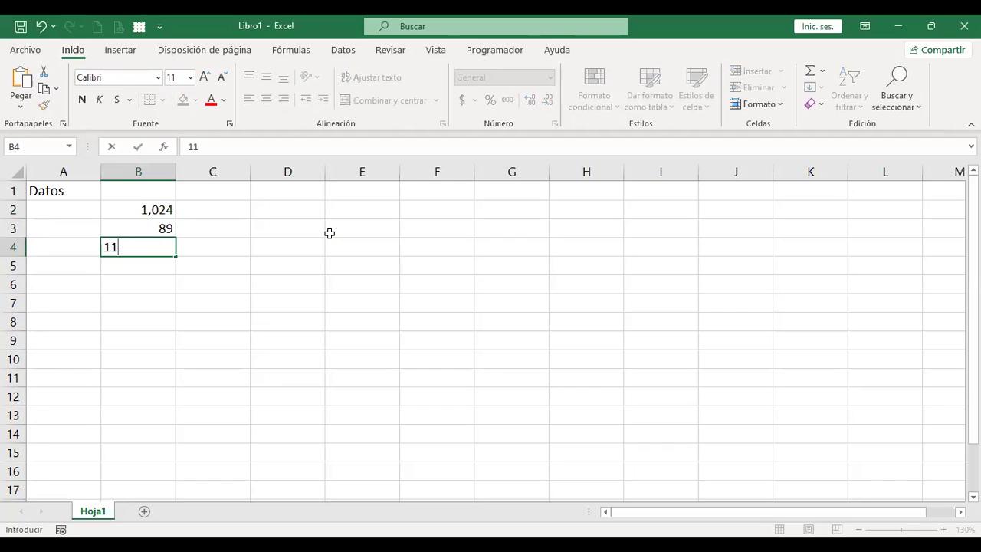
{"action": "key", "text": "Return"}
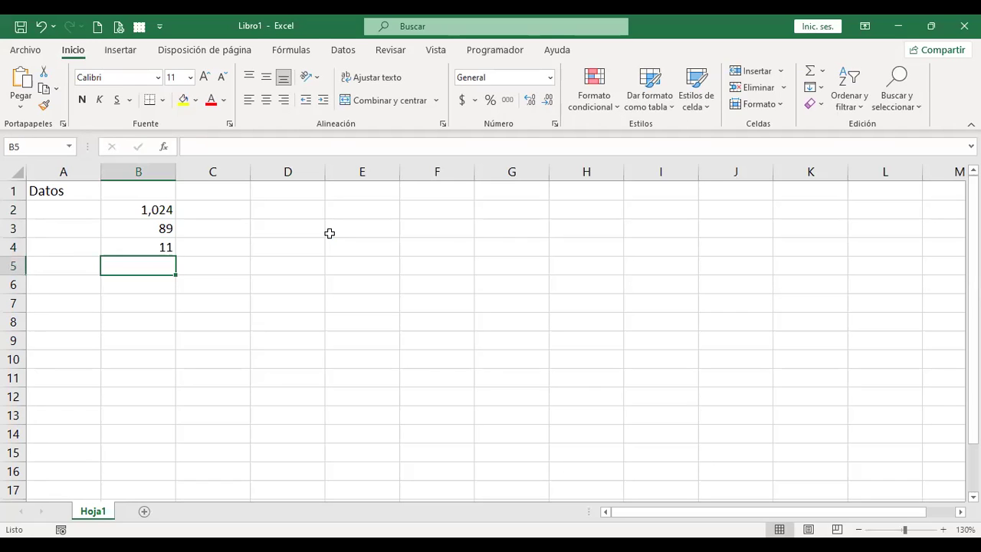
{"action": "type", "text": "65"}
{"action": "key", "text": "Return"}
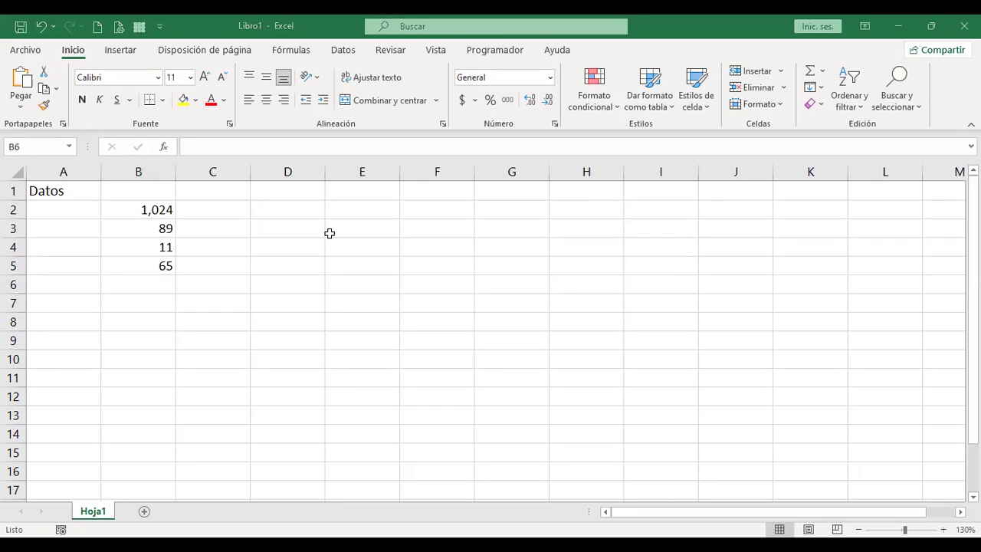
Check the cell reference of each number in B2 through B5.
{"action": "key", "text": "Up"}
{"action": "key", "text": "Up"}
{"action": "key", "text": "Up"}
{"action": "key", "text": "Up"}
{"action": "key", "text": "Up"}
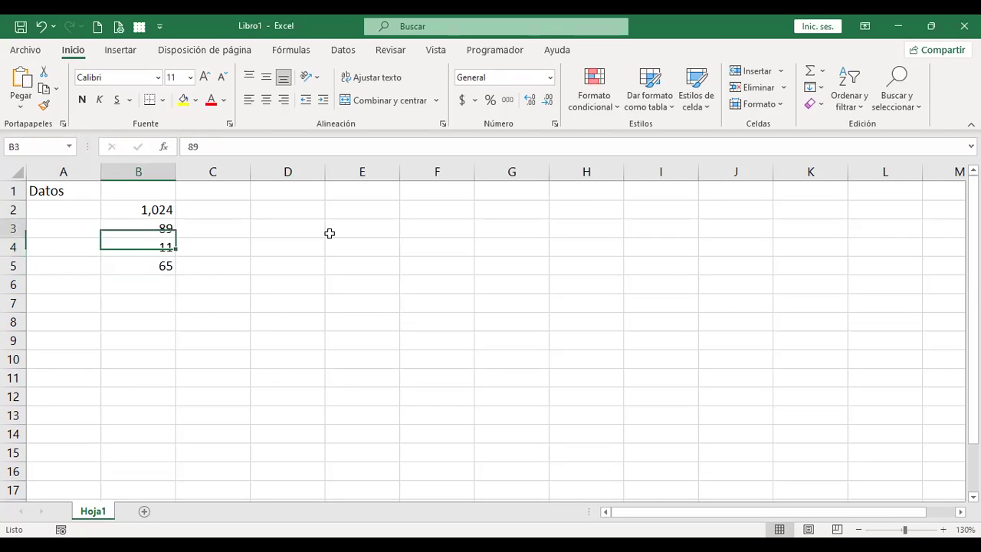
{"action": "key", "text": "Down"}
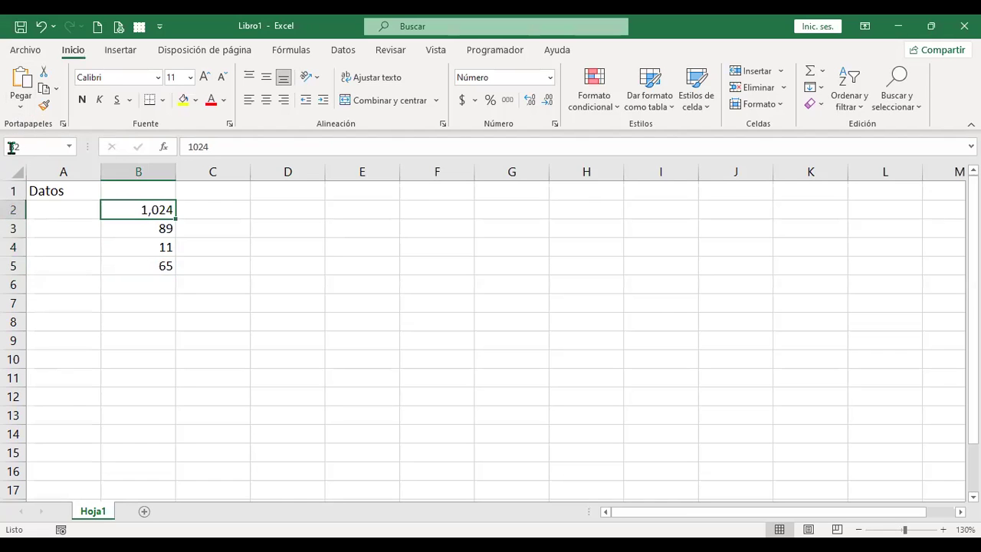
{"action": "left_click", "coordinate": [119, 224]}
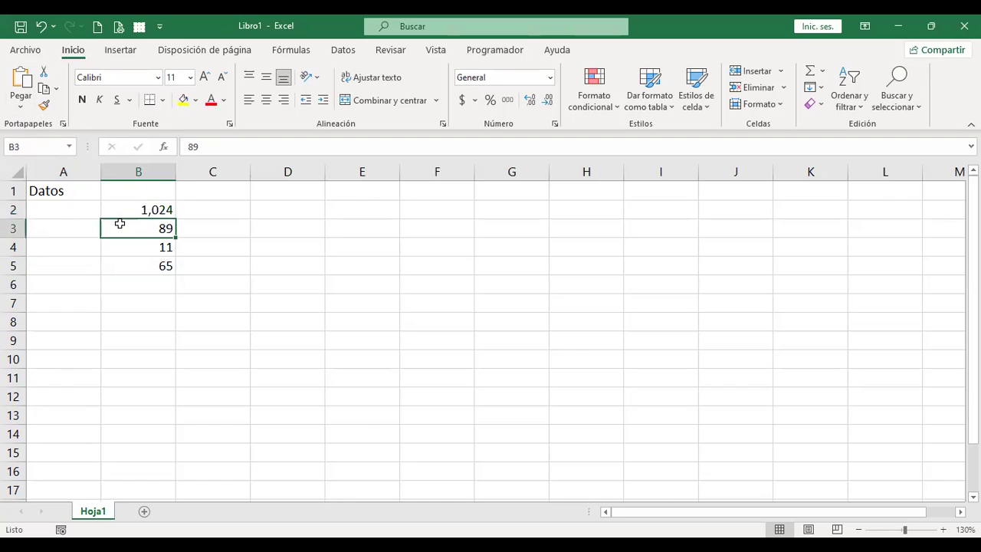
{"action": "left_click", "coordinate": [154, 248]}
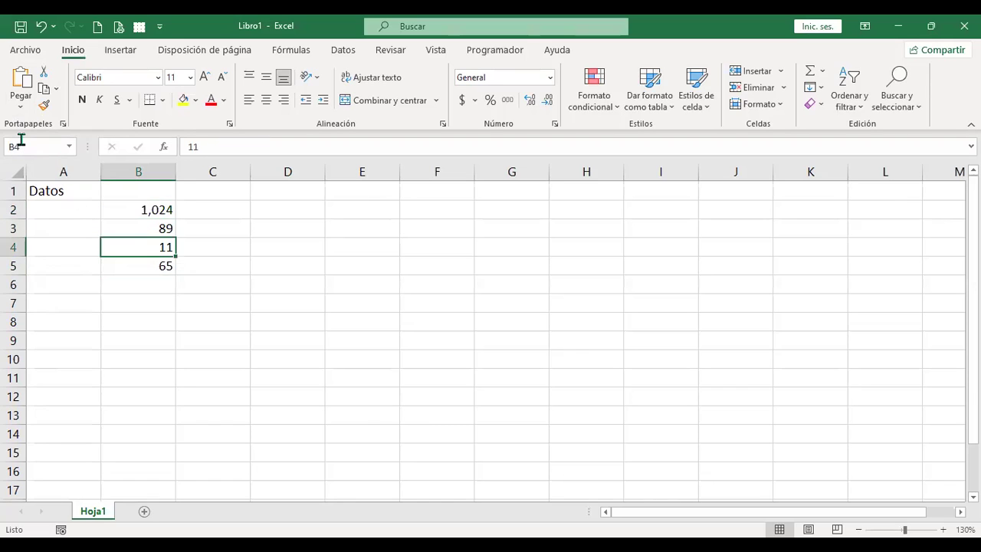
{"action": "left_click", "coordinate": [126, 266]}
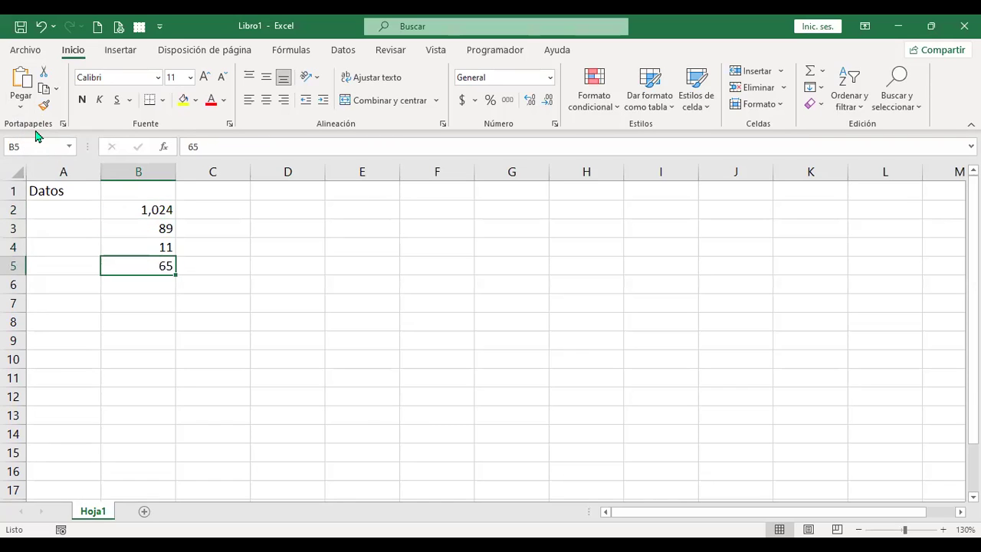
Enter the cell reference B2 as plain text in cell A2 and compare it with the cell it points to.
{"action": "left_click", "coordinate": [80, 206]}
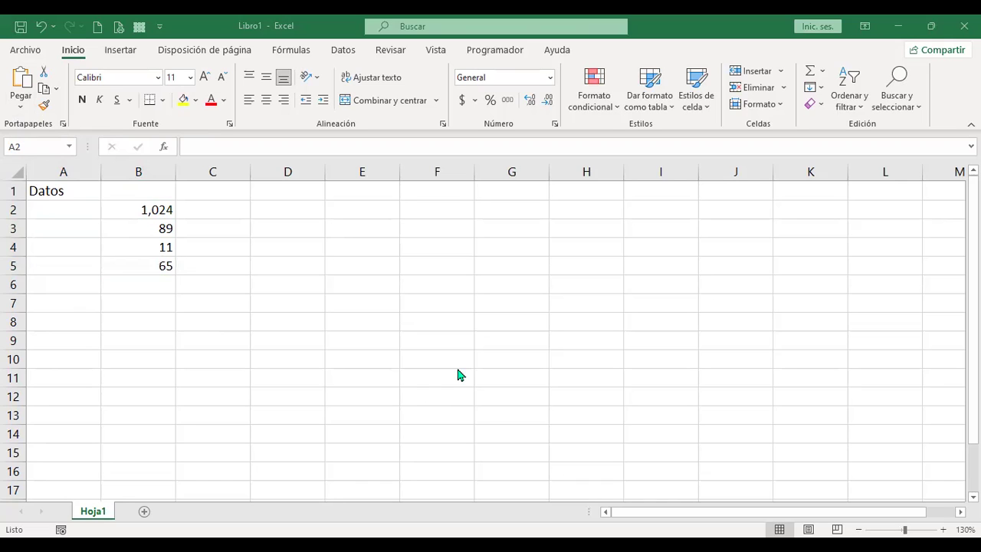
{"action": "left_click", "coordinate": [93, 207]}
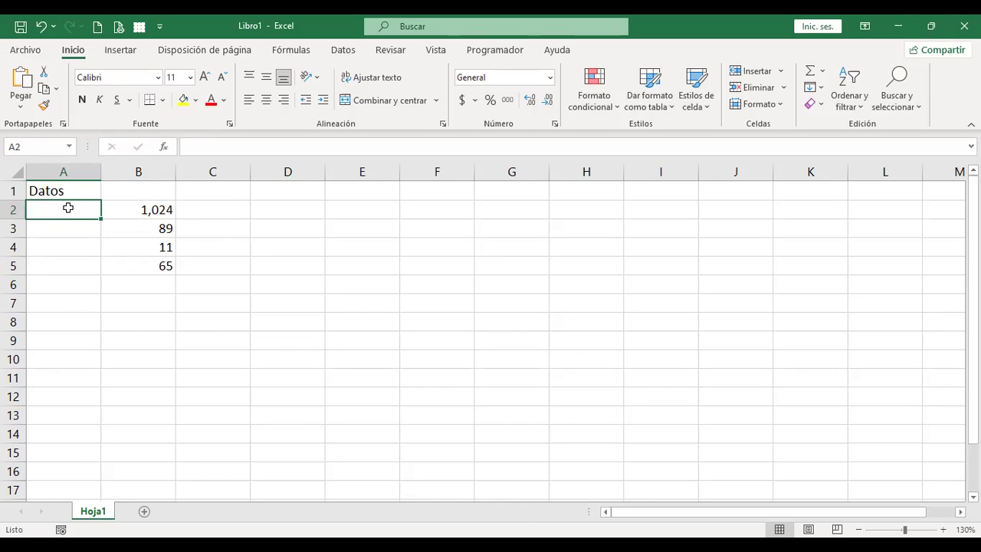
{"action": "left_click", "coordinate": [145, 209]}
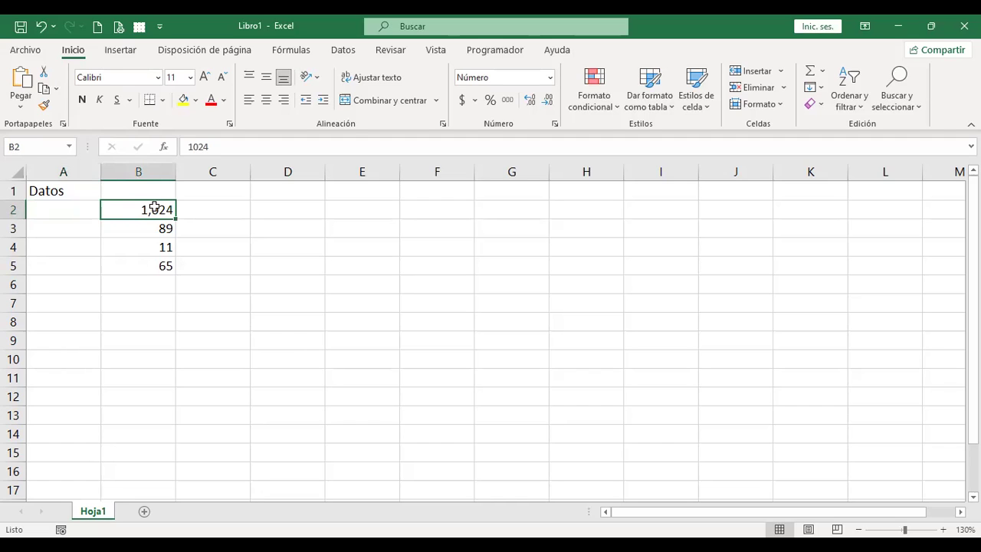
{"action": "left_click", "coordinate": [69, 205]}
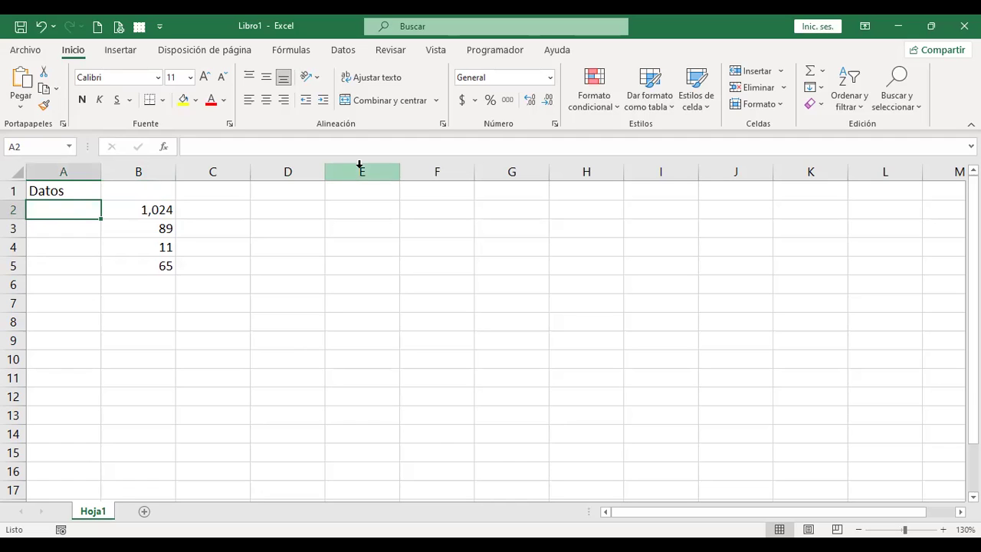
{"action": "type", "text": "B2"}
{"action": "key", "text": "Return"}
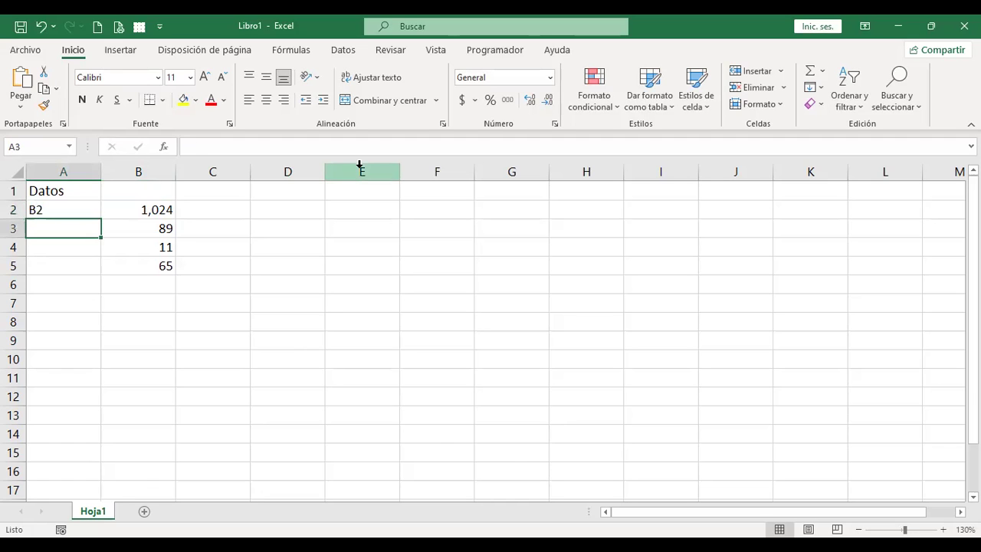
{"action": "key", "text": "Up"}
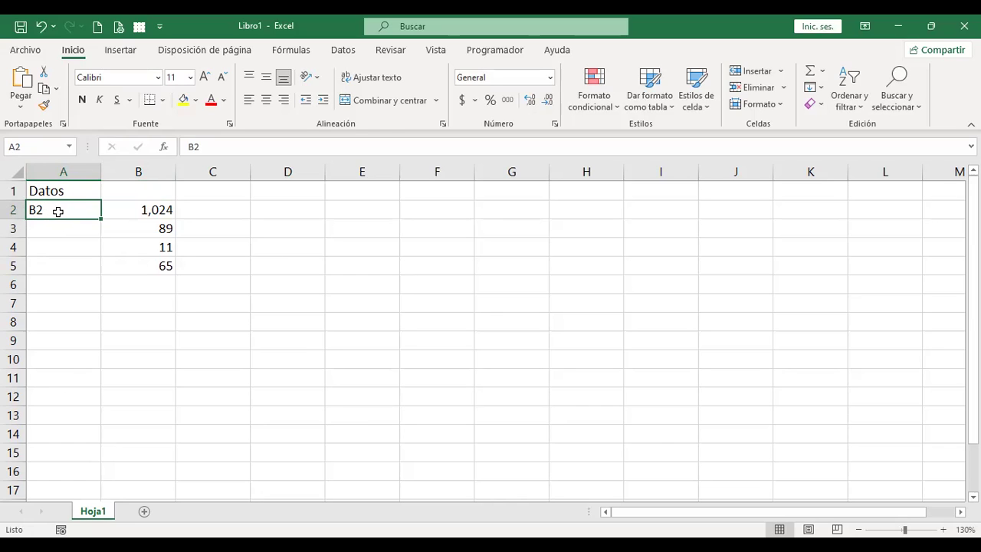
{"action": "left_click", "coordinate": [141, 213]}
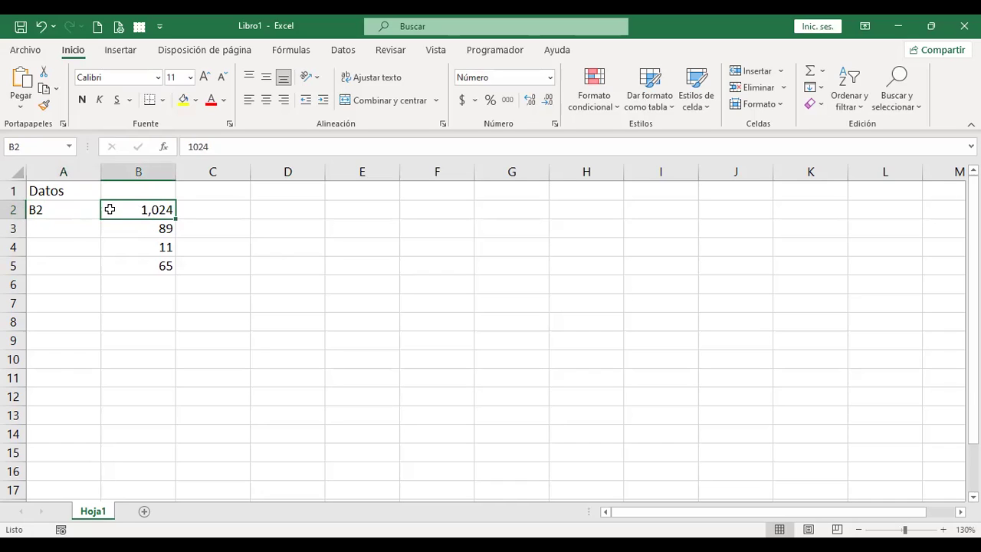
{"action": "left_click", "coordinate": [74, 206]}
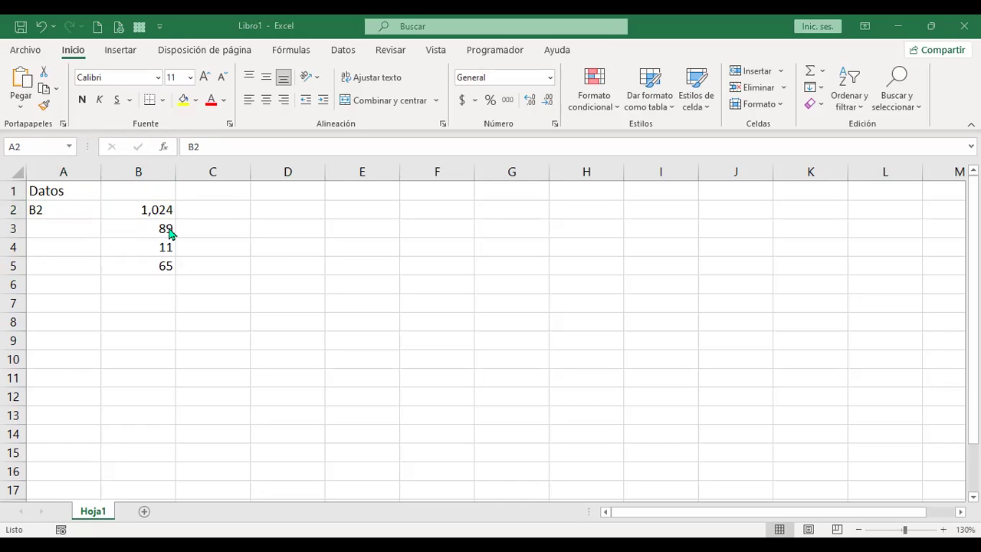
Enter the cell reference B3 as plain text in cell A3.
{"action": "left_click", "coordinate": [67, 230]}
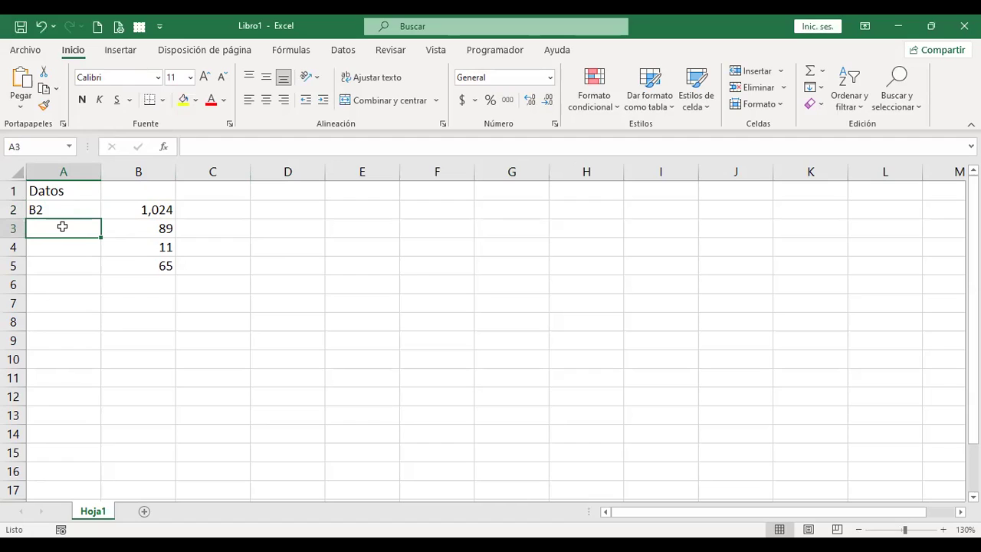
{"action": "left_click", "coordinate": [137, 226]}
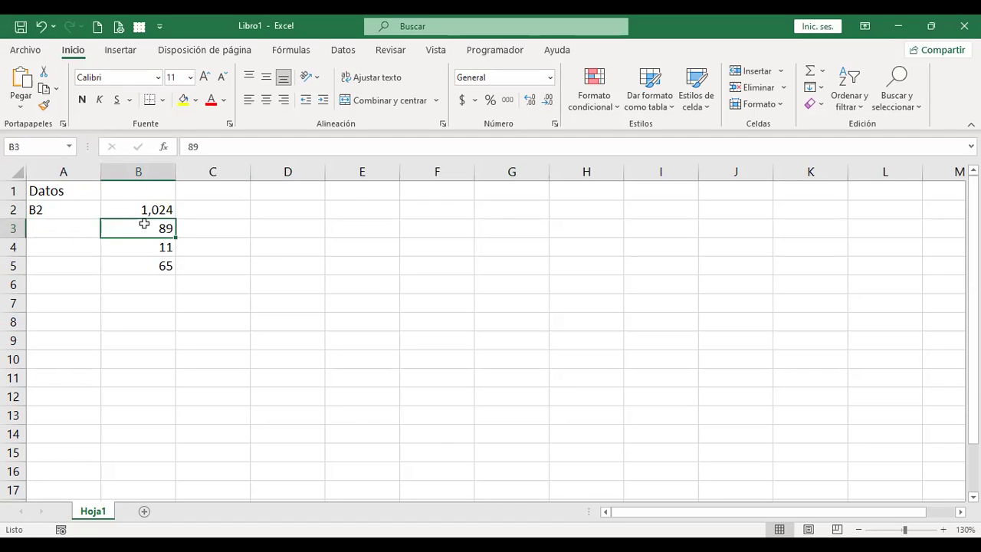
{"action": "left_click", "coordinate": [72, 228]}
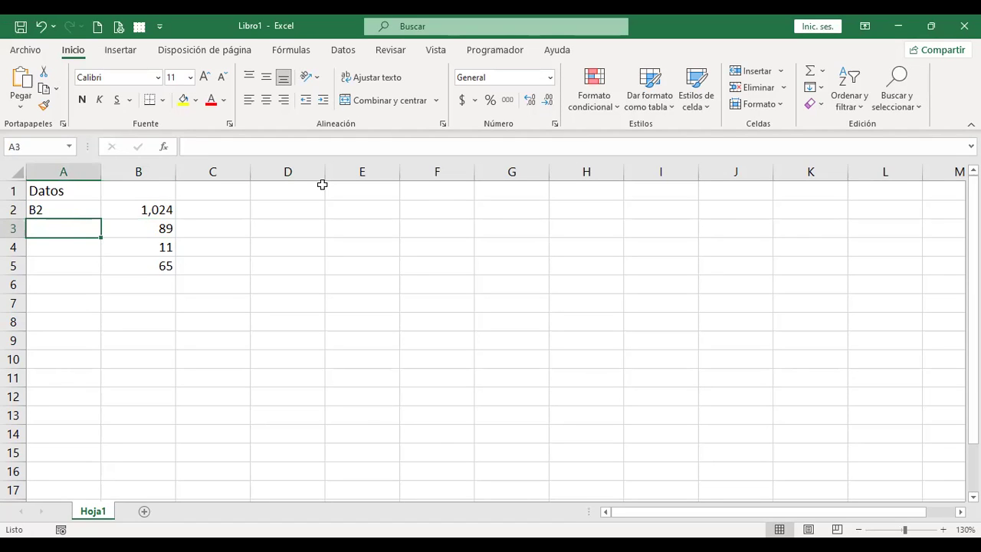
{"action": "type", "text": "B3"}
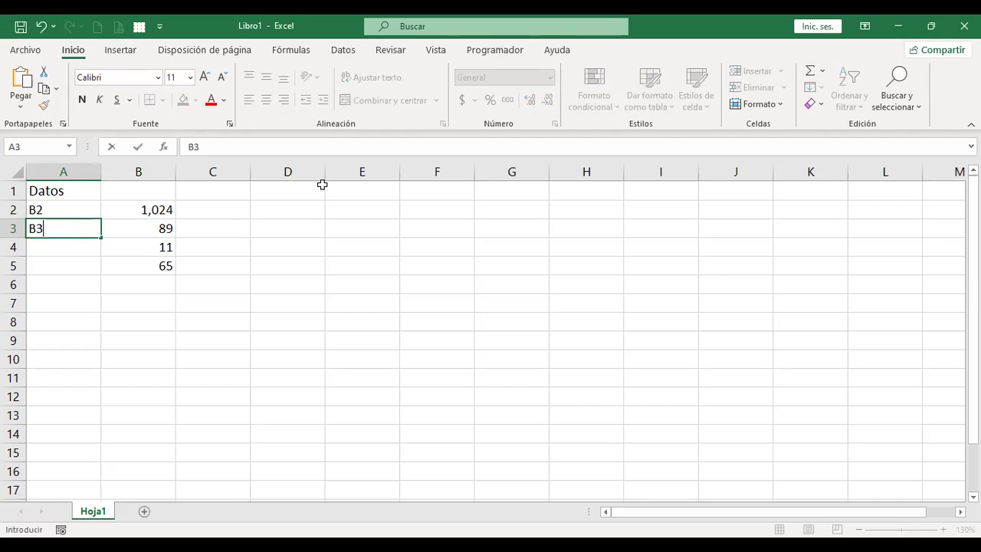
{"action": "key", "text": "Return"}
{"action": "key", "text": "Up"}
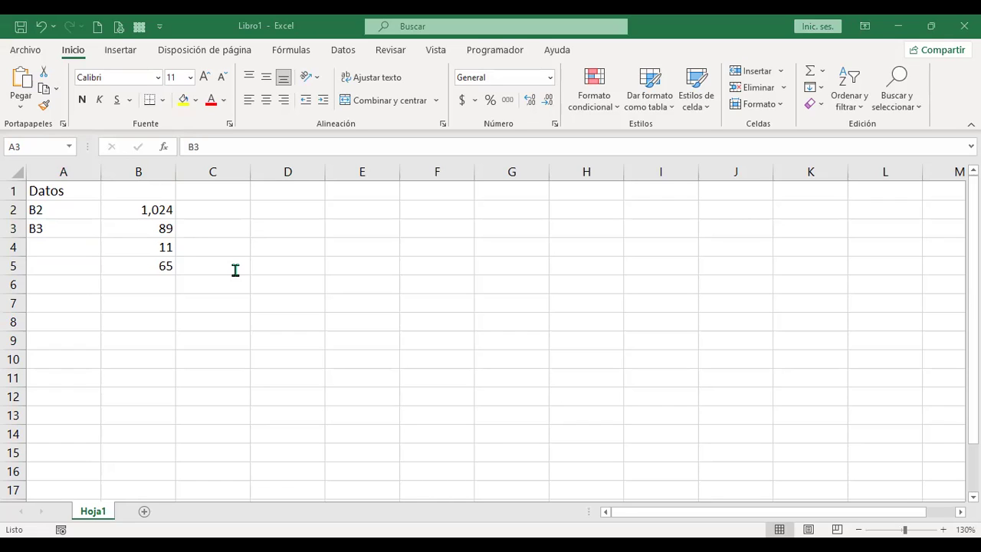
Enter an INDIRECTO formula in cell D6 that takes its reference from the text in cell A2.
{"action": "left_click", "coordinate": [289, 286]}
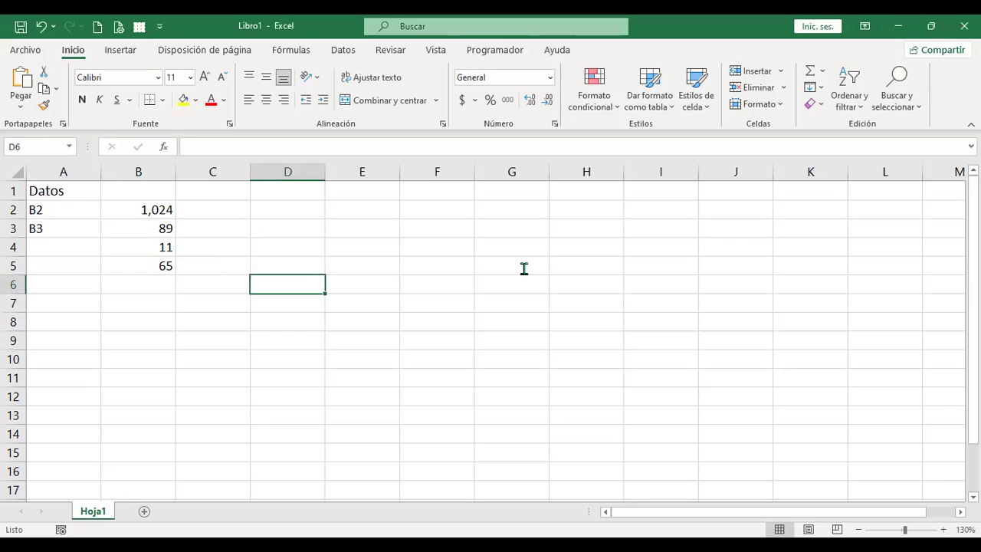
{"action": "type", "text": "+"}
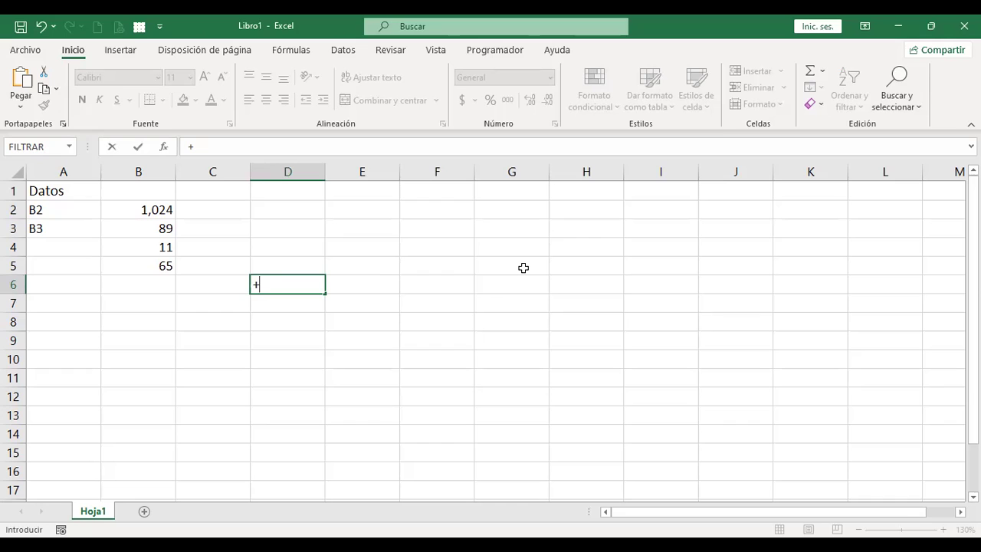
{"action": "type", "text": "l"}
{"action": "type", "text": "NDI"}
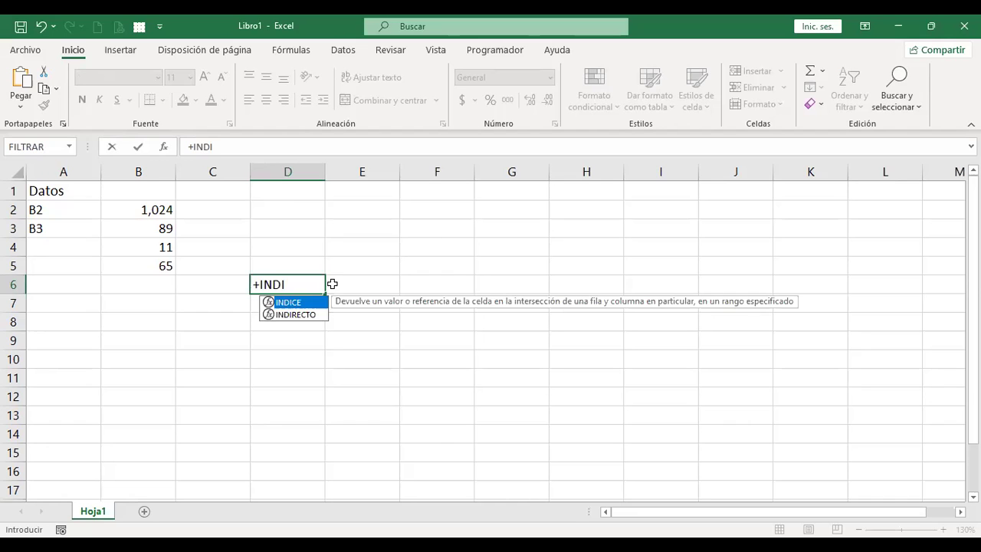
{"action": "left_click", "coordinate": [306, 319]}
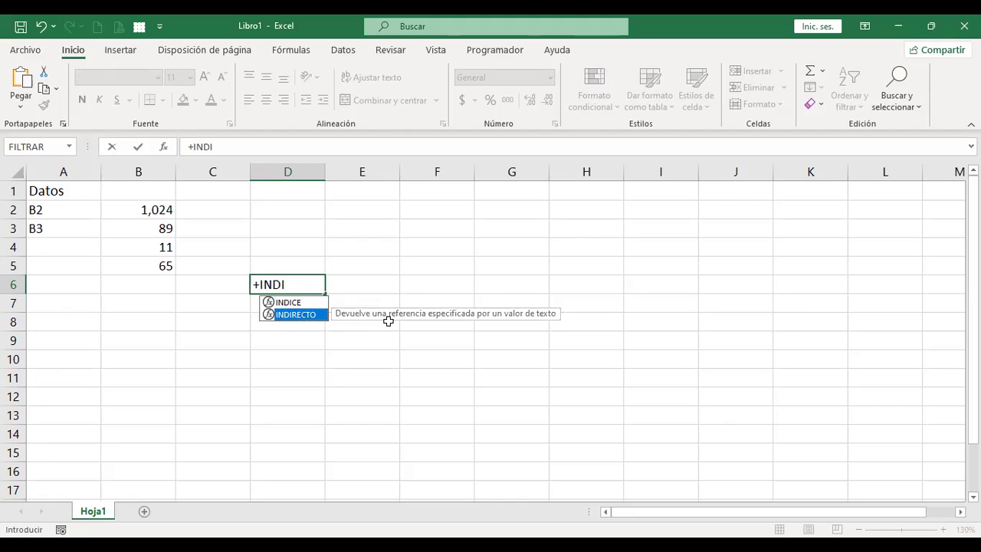
{"action": "double_click", "coordinate": [298, 315]}
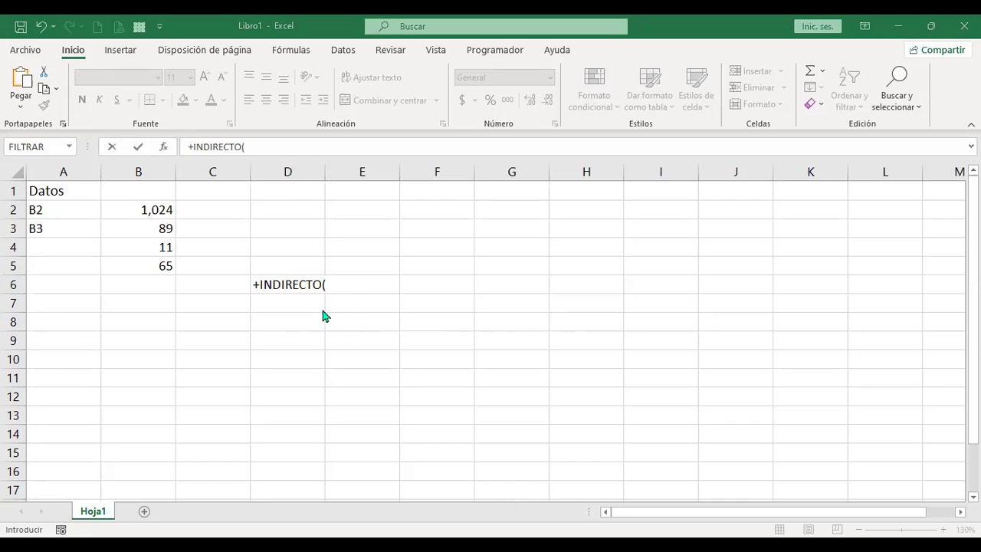
{"action": "left_click", "coordinate": [58, 207]}
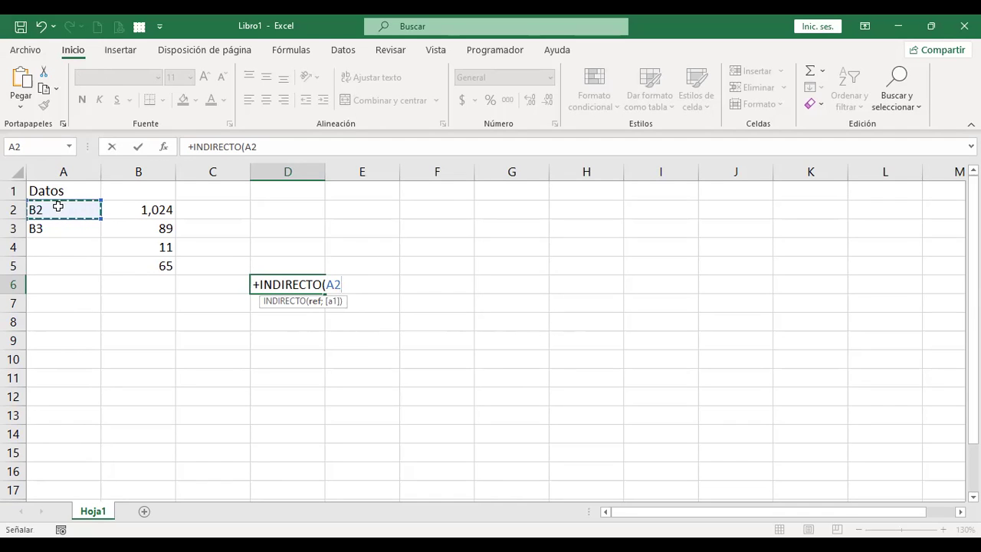
{"action": "type", "text": ")"}
{"action": "key", "text": "Return"}
{"action": "key", "text": "Up"}
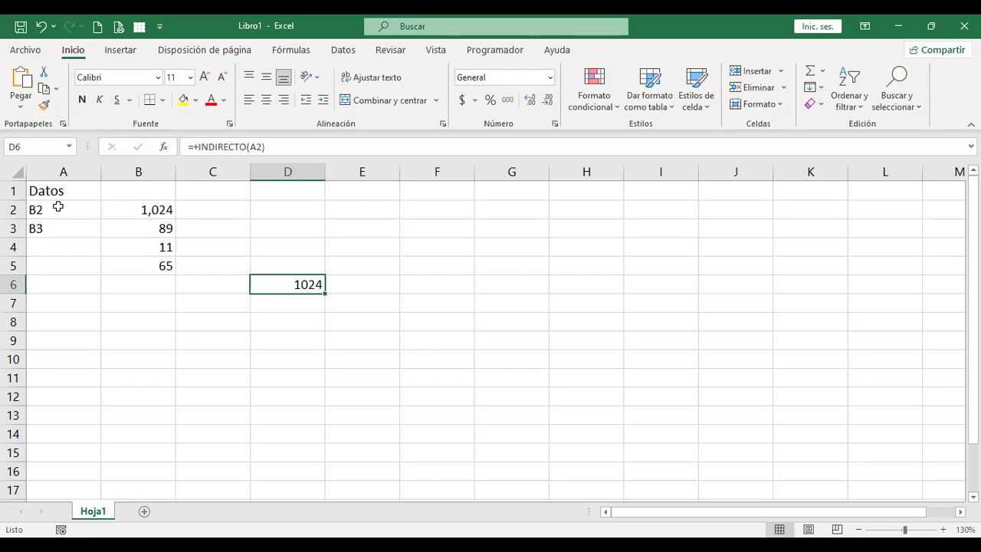
Trace how the INDIRECTO formula in D6 uses the text in A2 to reach the number in B2.
{"action": "left_click", "coordinate": [143, 211]}
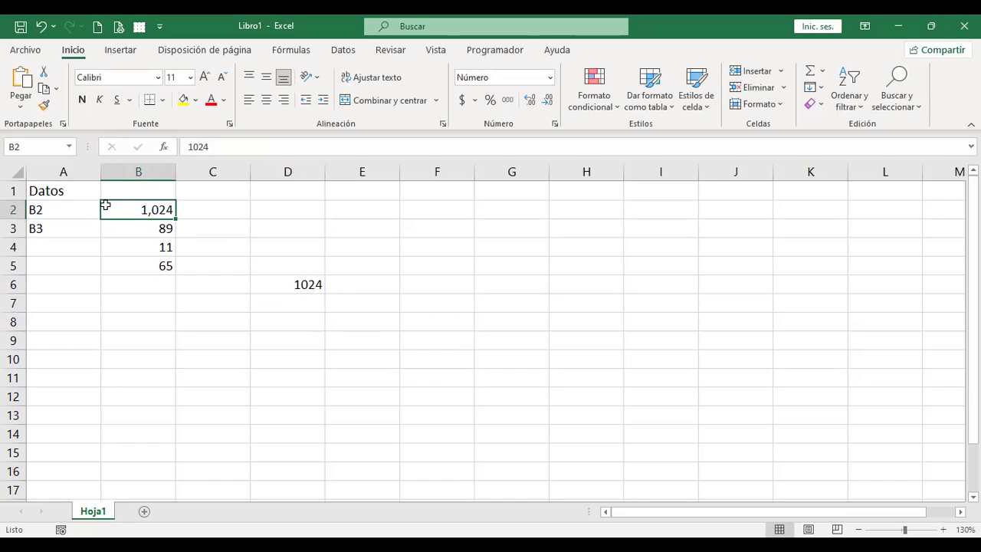
{"action": "left_click", "coordinate": [69, 204]}
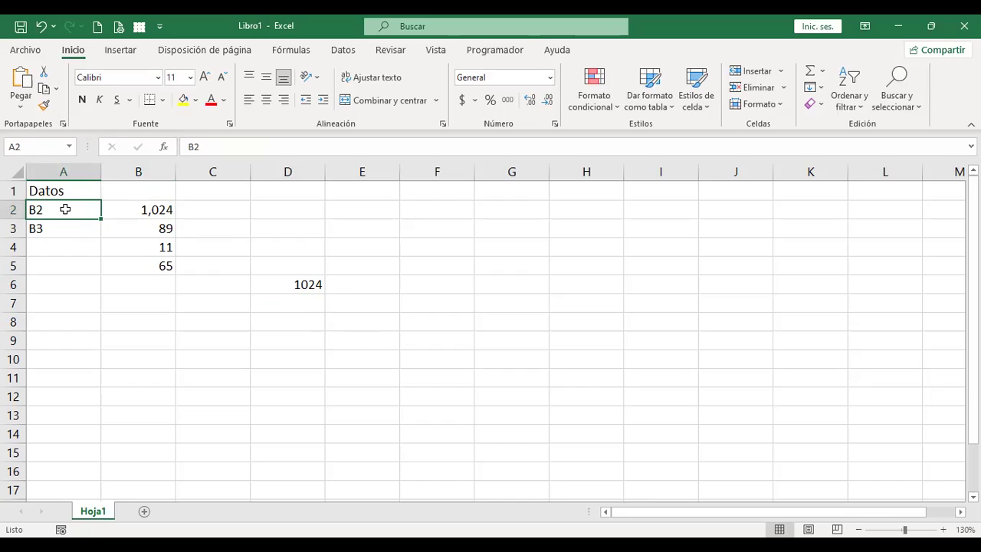
{"action": "left_click", "coordinate": [288, 288]}
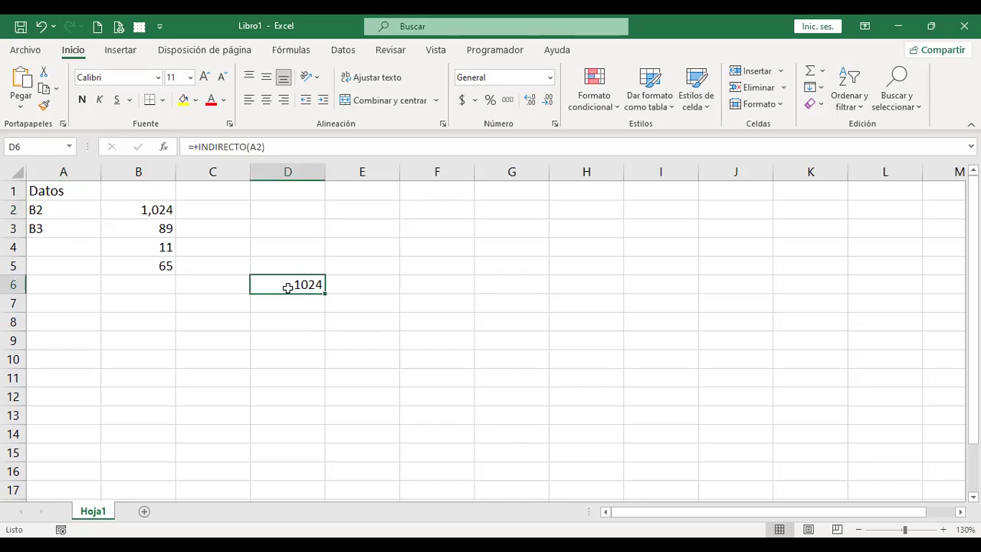
{"action": "left_click", "coordinate": [46, 209]}
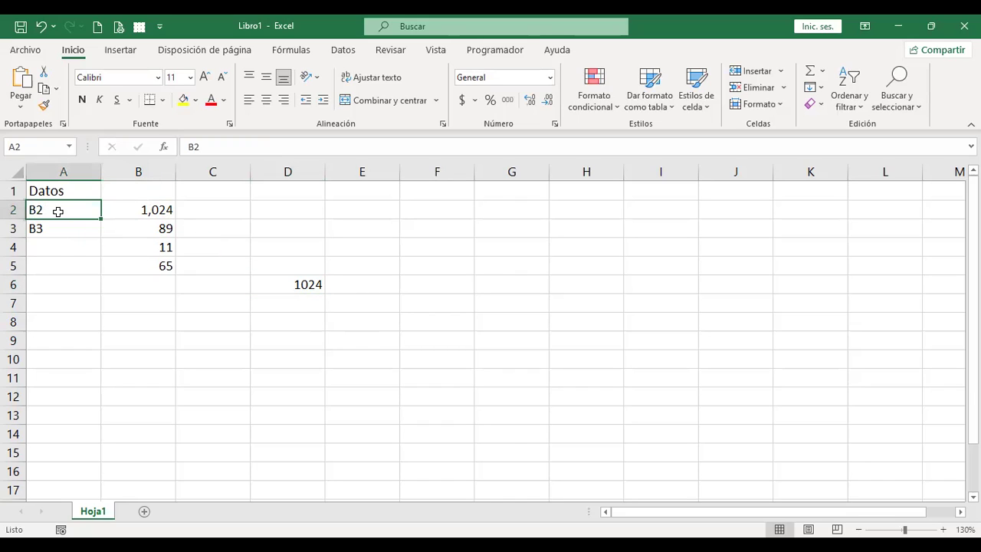
{"action": "left_click", "coordinate": [279, 284]}
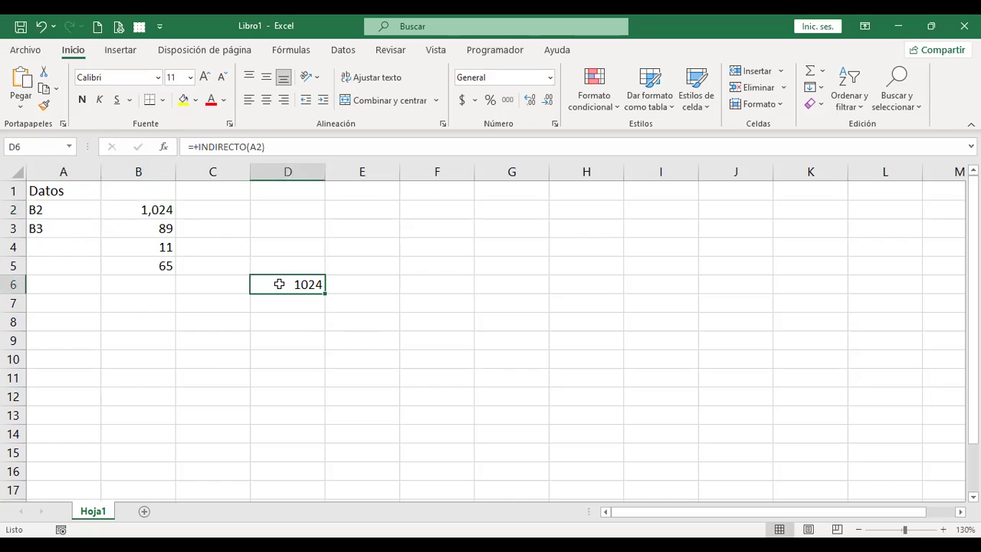
{"action": "double_click", "coordinate": [276, 285]}
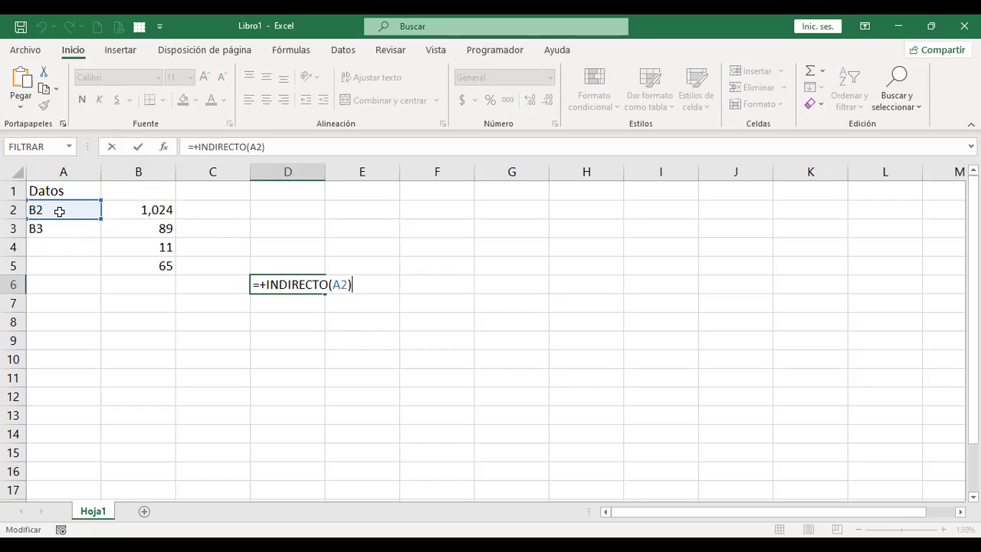
{"action": "key", "text": "ctrl+Return"}
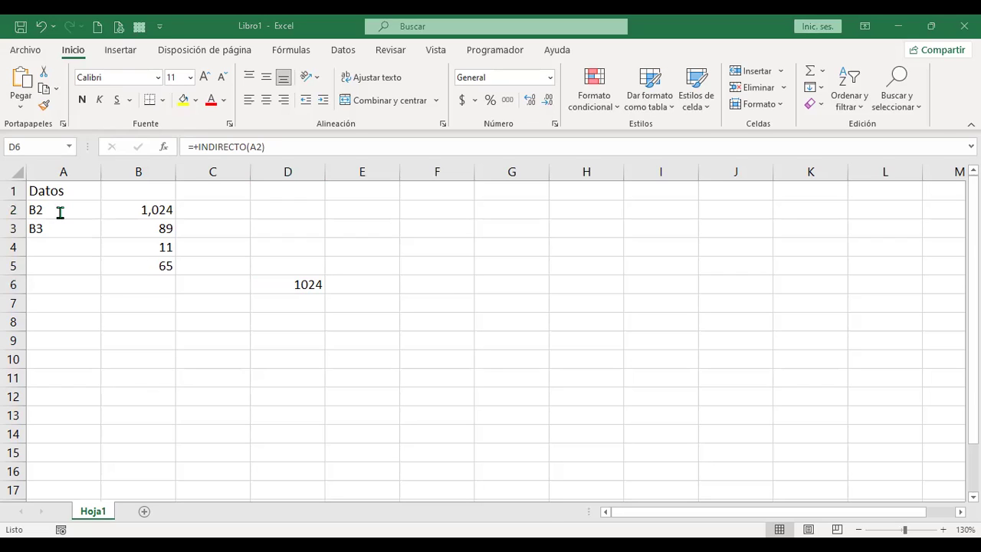
Enter an INDIRECTO formula in cell D7 that points to A3, and check its highlighted reference.
{"action": "left_click", "coordinate": [291, 301]}
{"action": "type", "text": "+"}
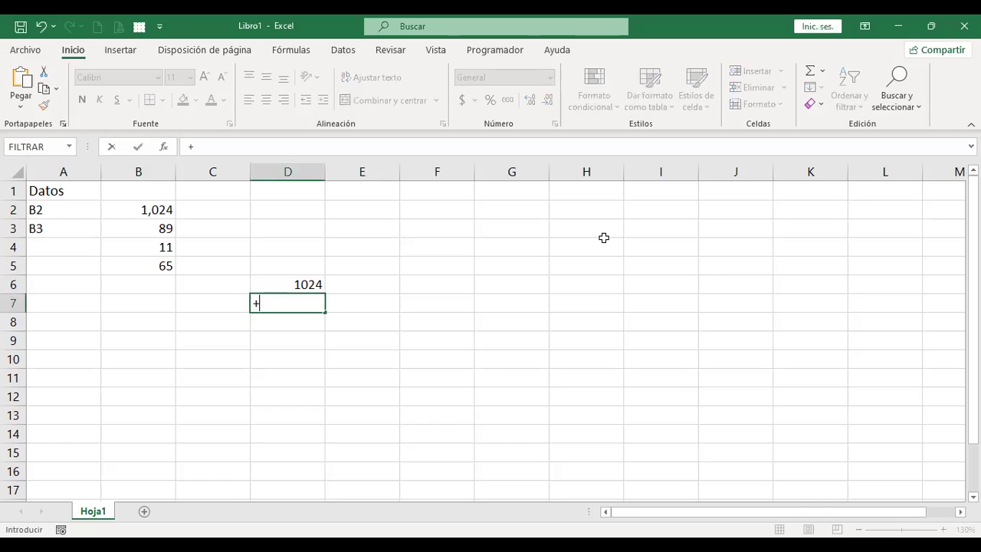
{"action": "type", "text": "IN"}
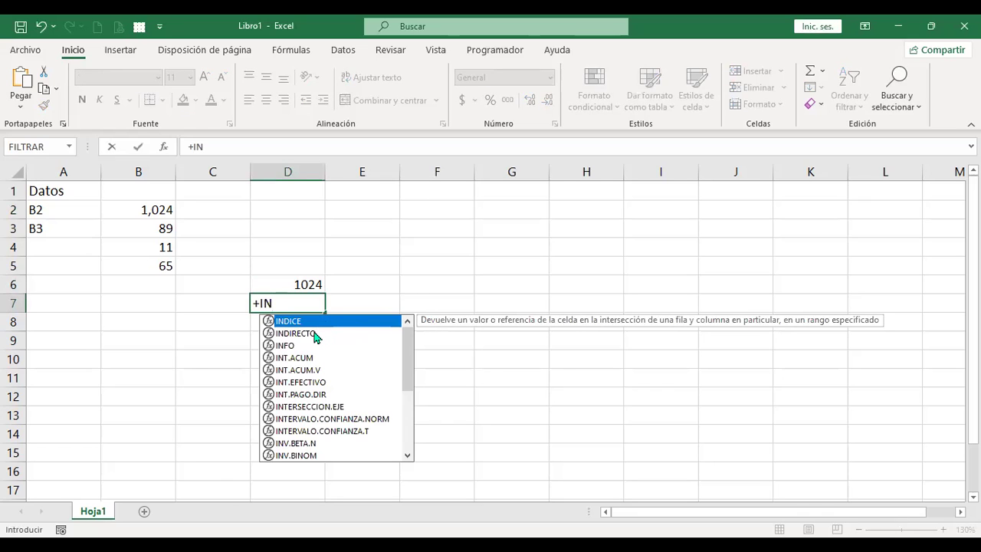
{"action": "double_click", "coordinate": [343, 331]}
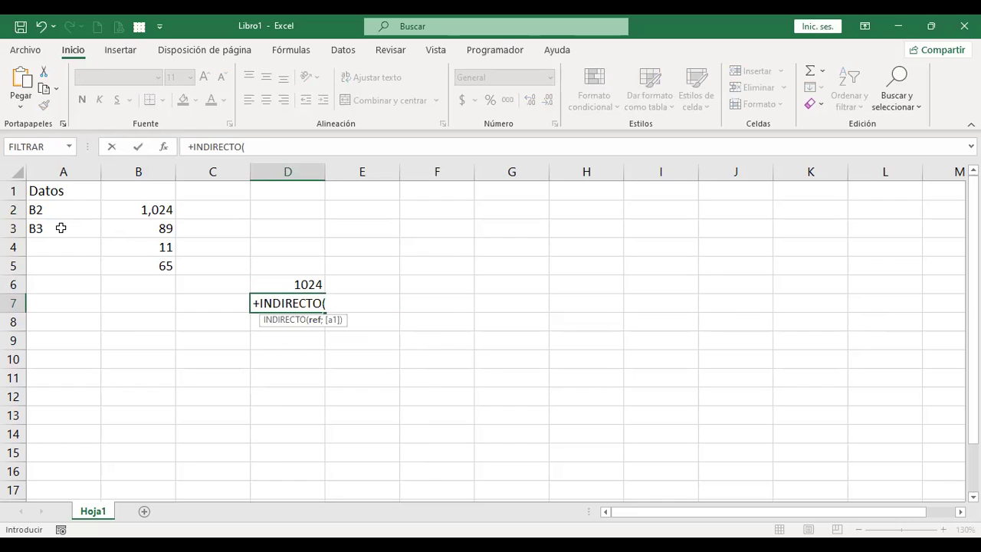
{"action": "left_click", "coordinate": [60, 228]}
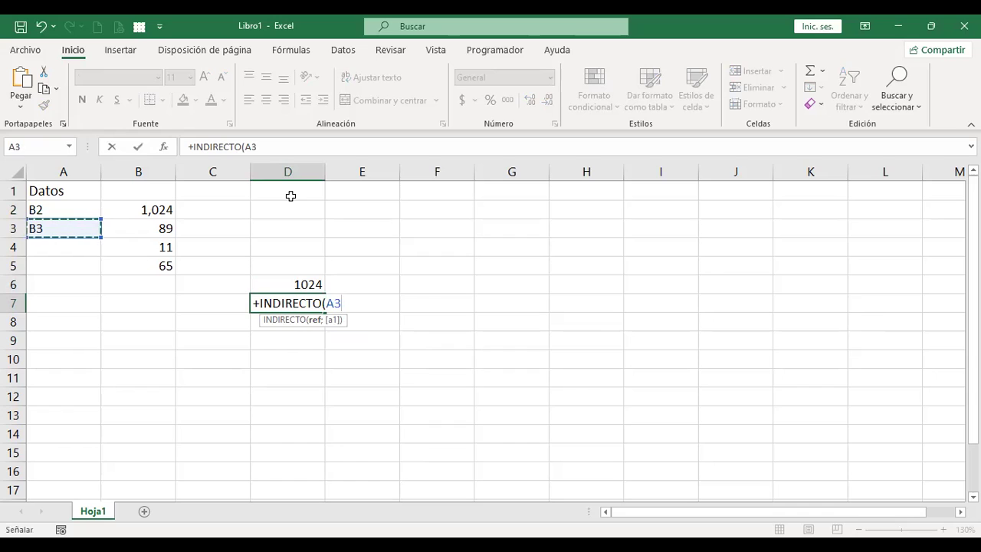
{"action": "key", "text": "Return"}
{"action": "key", "text": "Up"}
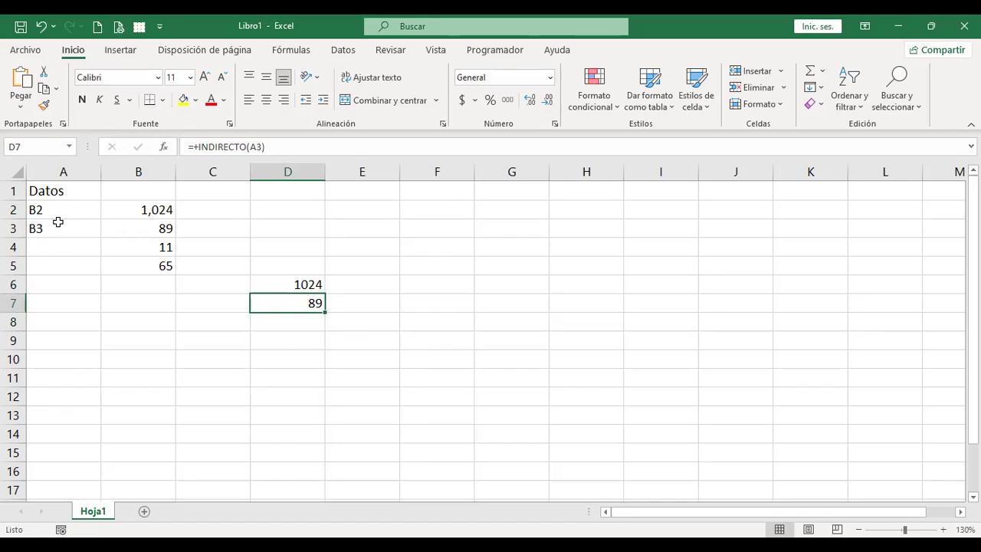
{"action": "key", "text": "F2"}
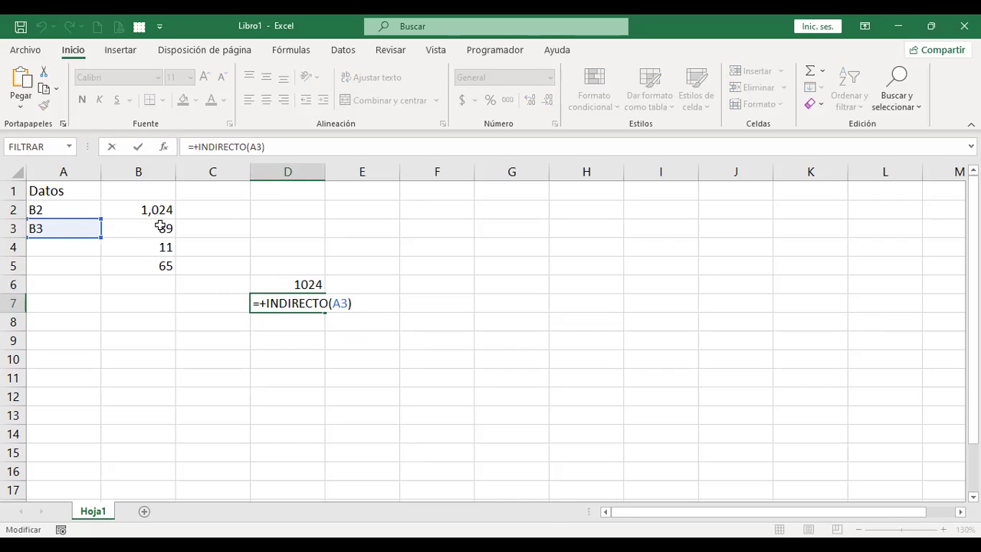
{"action": "key", "text": "Return"}
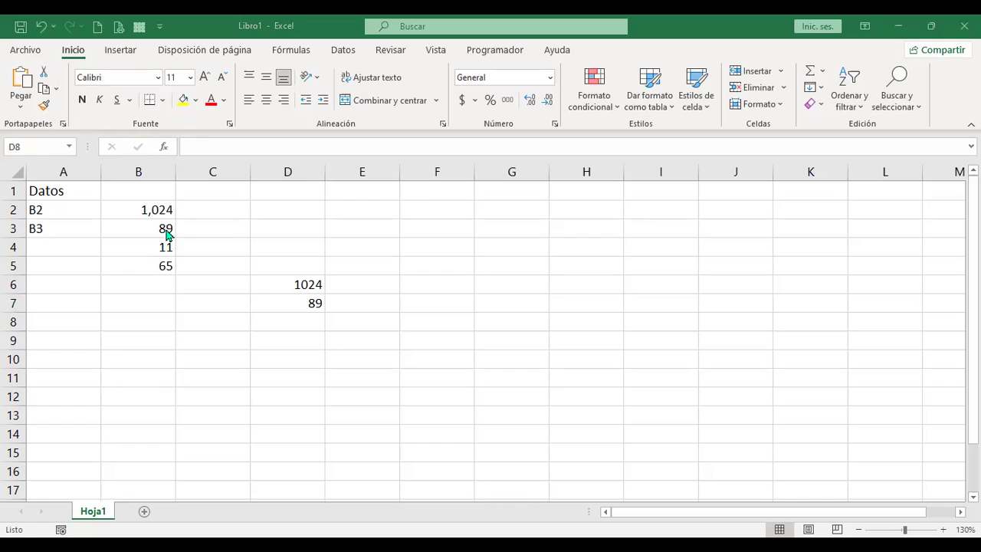
Assign a person's first name as the defined name of cell B4.
{"action": "left_click", "coordinate": [46, 246]}
{"action": "left_click", "coordinate": [141, 244]}
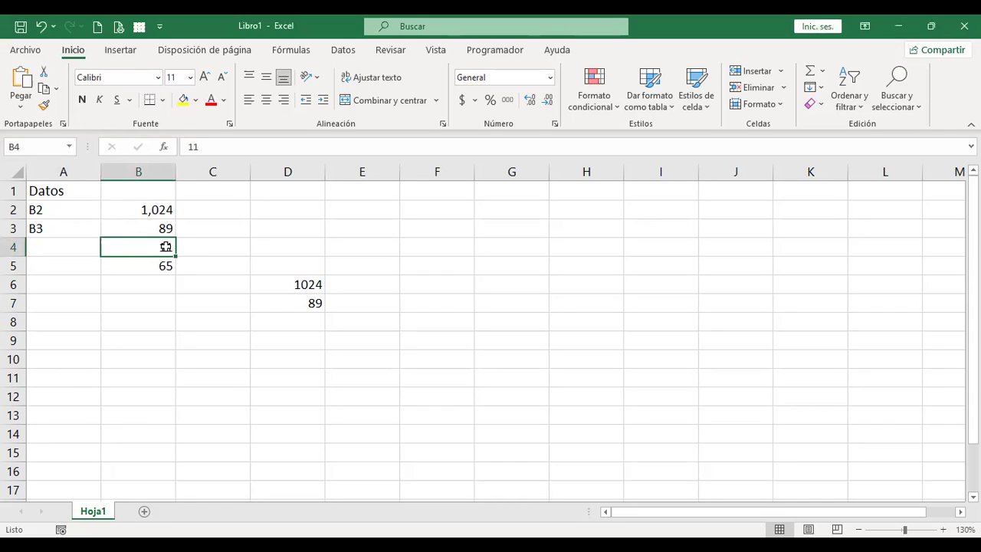
{"action": "left_click", "coordinate": [47, 148]}
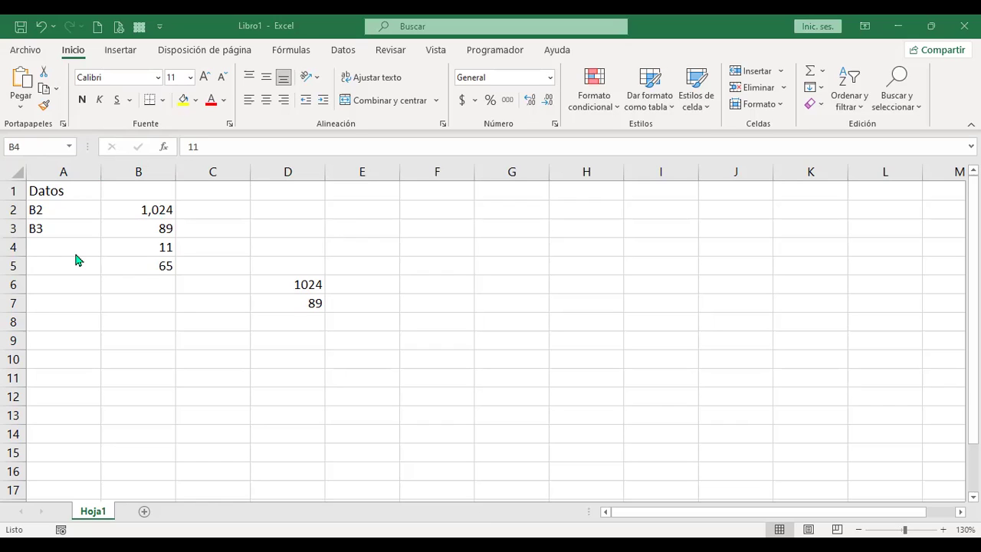
{"action": "left_click", "coordinate": [33, 148]}
{"action": "type", "text": "eDEWW"}
{"action": "key", "text": "BackSpace"}
{"action": "key", "text": "BackSpace"}
{"action": "key", "text": "BackSpace"}
{"action": "key", "text": "BackSpace"}
{"action": "key", "text": "BackSpace"}
{"action": "type", "text": "E"}
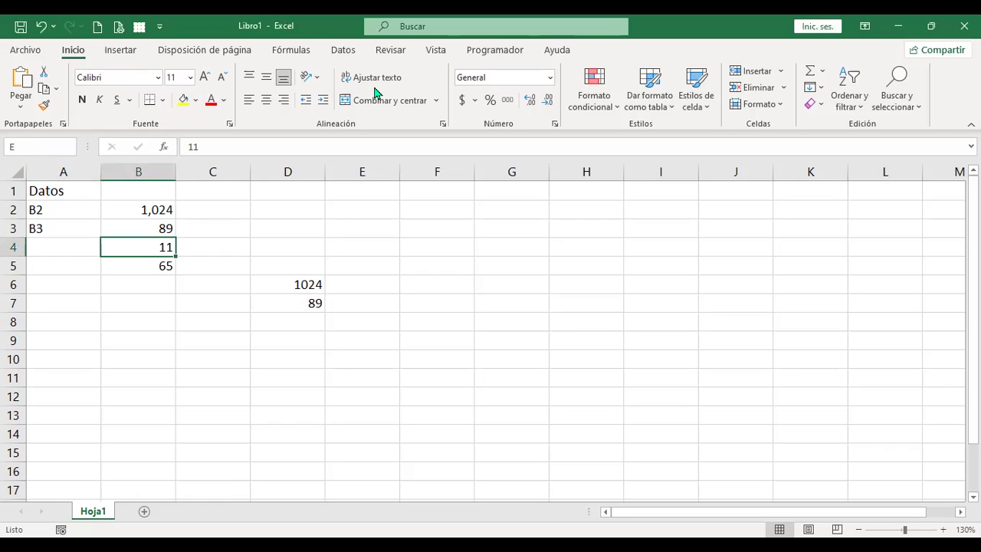
{"action": "type", "text": "dwin"}
{"action": "key", "text": "Return"}
Enter the first name given to cell B4 as plain text in cell A4.
{"action": "left_click", "coordinate": [68, 247]}
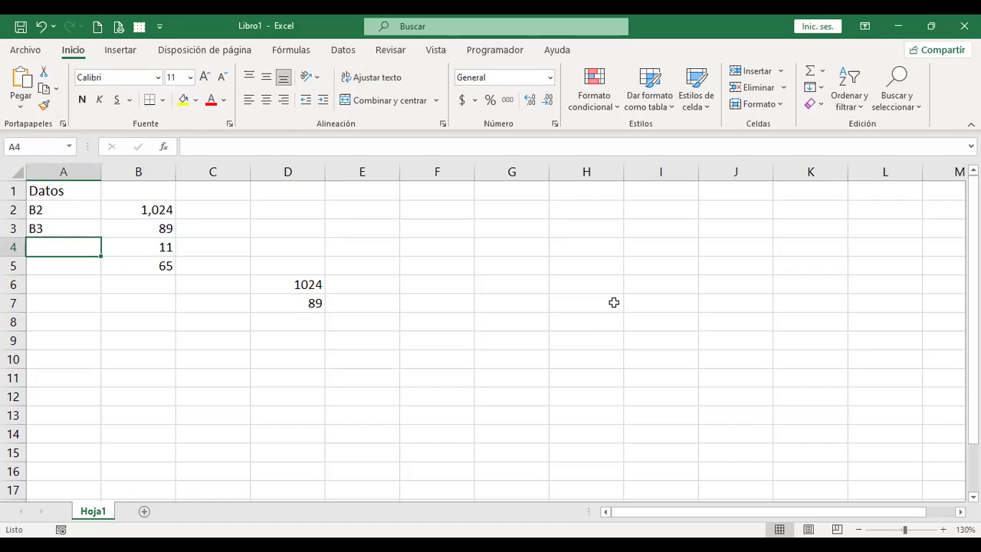
{"action": "type", "text": "Edwin"}
{"action": "key", "text": "Return"}
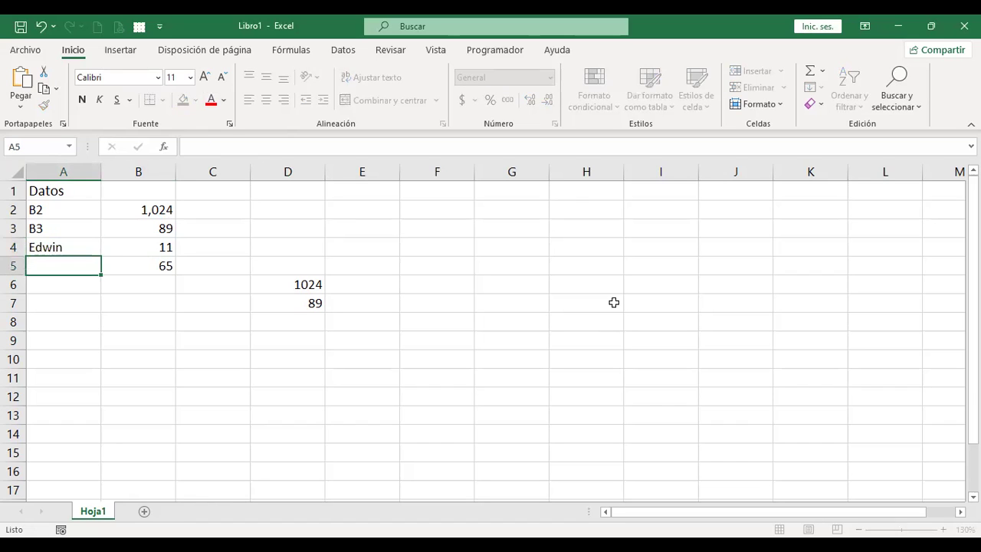
{"action": "key", "text": "Up"}
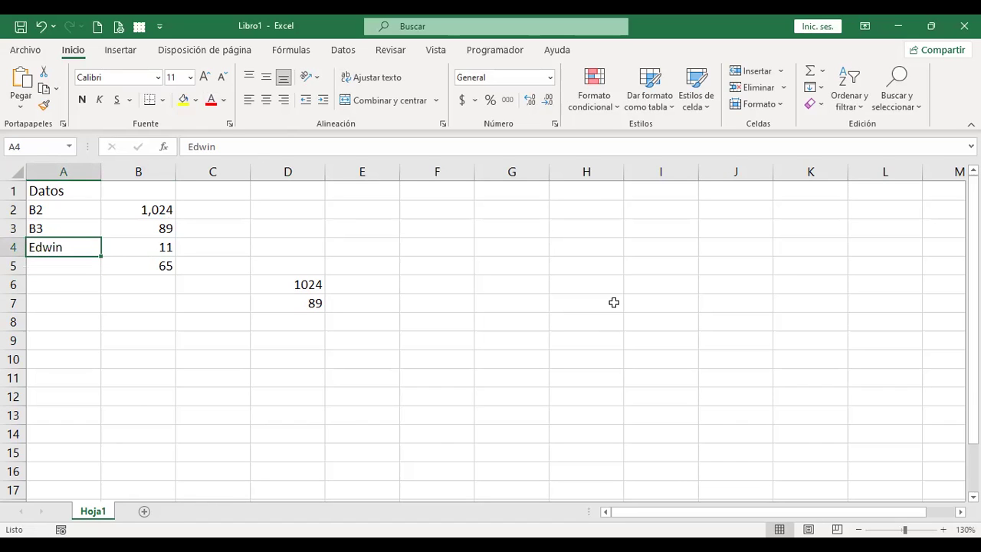
Enter an INDIRECTO formula in cell D8 that points to A4, and compare it with the named cell B4.
{"action": "left_click", "coordinate": [298, 316]}
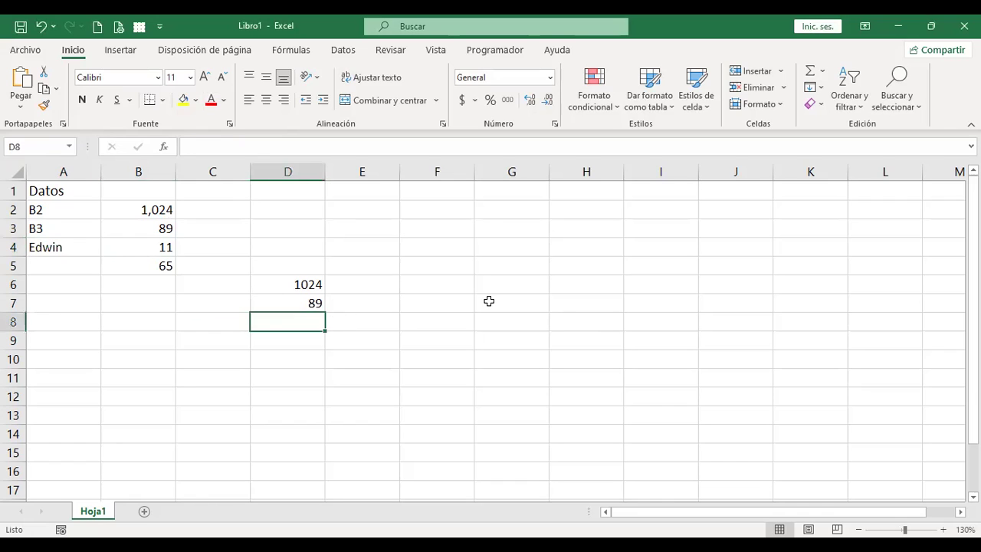
{"action": "type", "text": "+"}
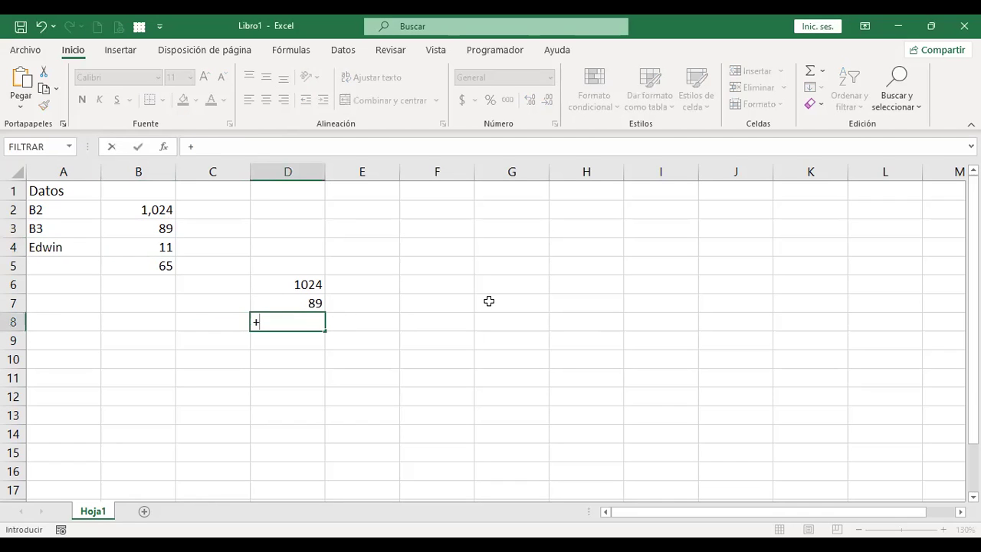
{"action": "type", "text": "indi"}
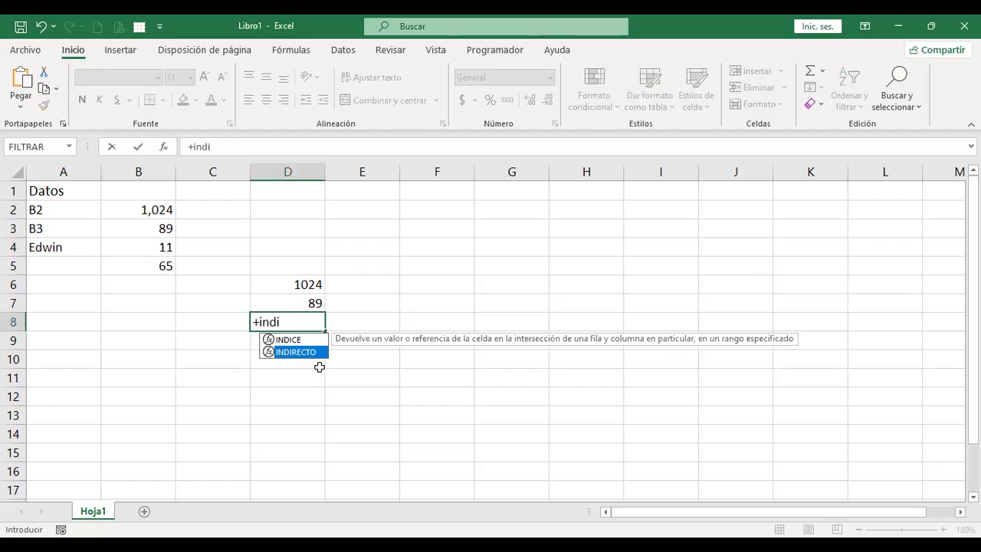
{"action": "double_click", "coordinate": [319, 349]}
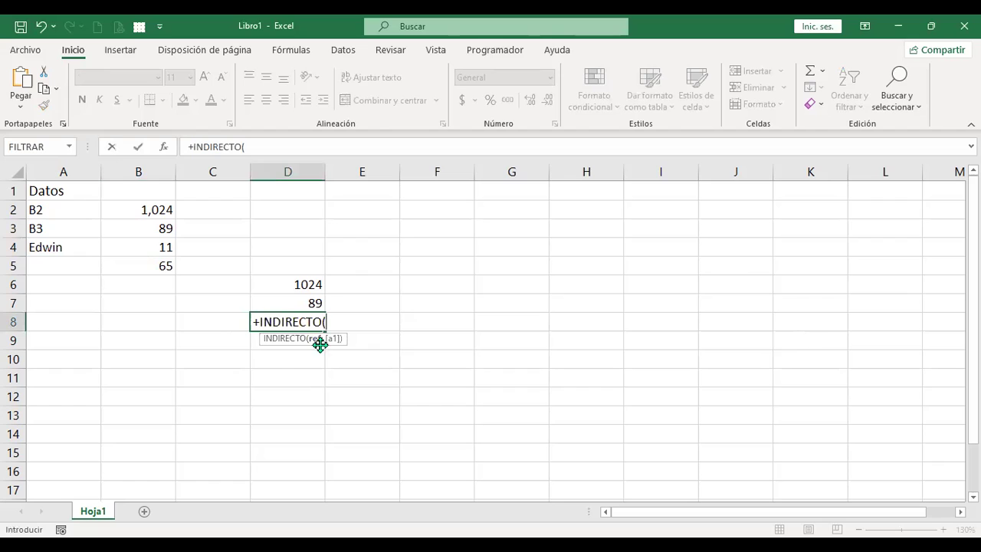
{"action": "left_click", "coordinate": [72, 246]}
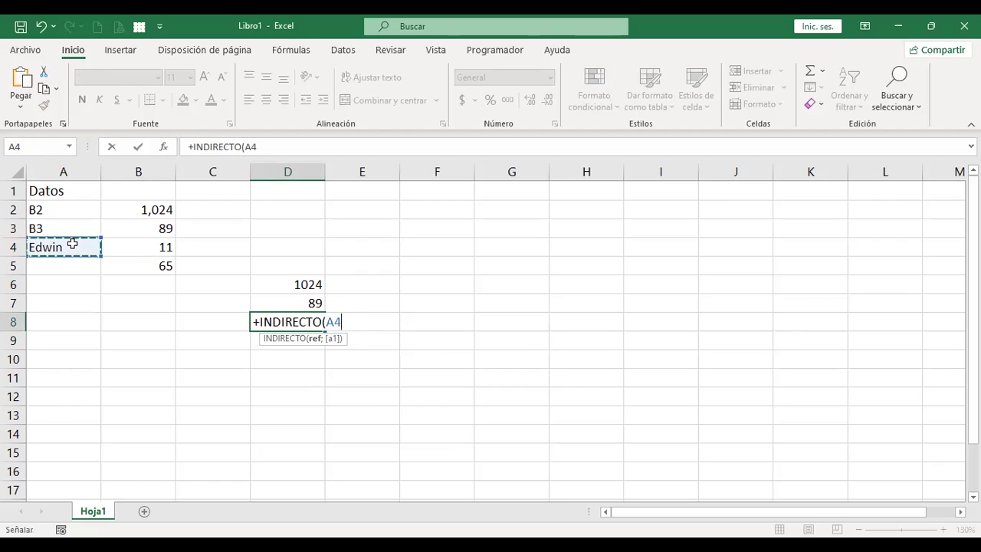
{"action": "key", "text": "Return"}
{"action": "key", "text": "Up"}
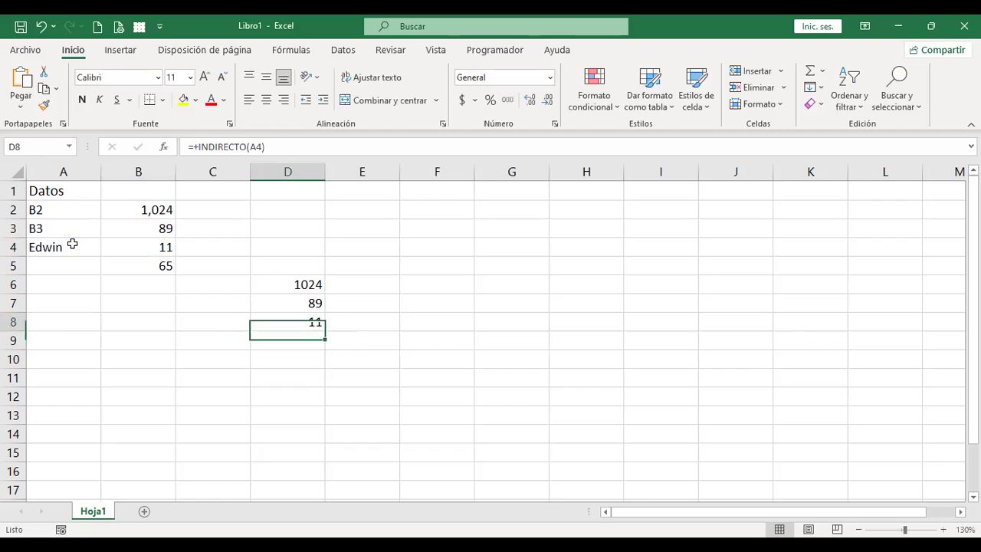
{"action": "left_click", "coordinate": [147, 246]}
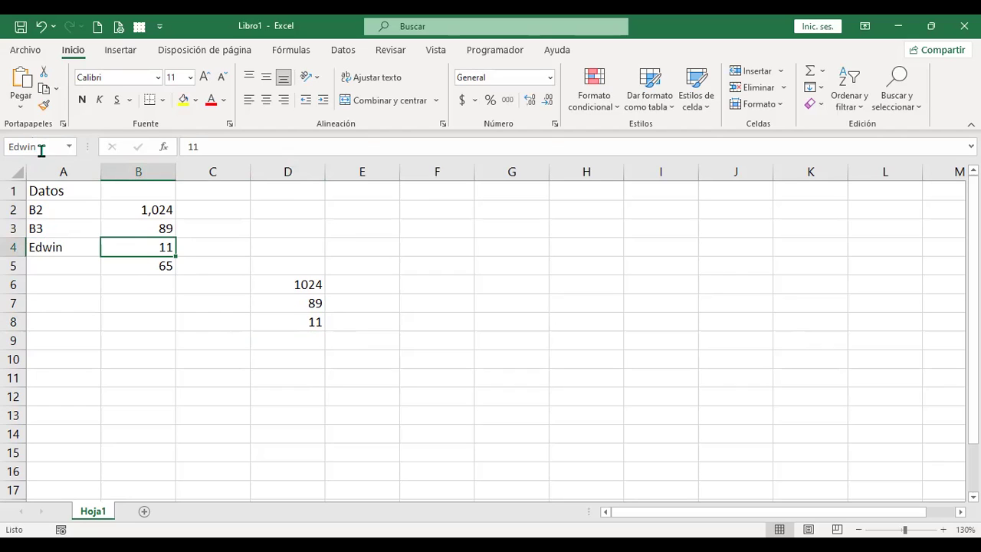
{"action": "left_click", "coordinate": [285, 318]}
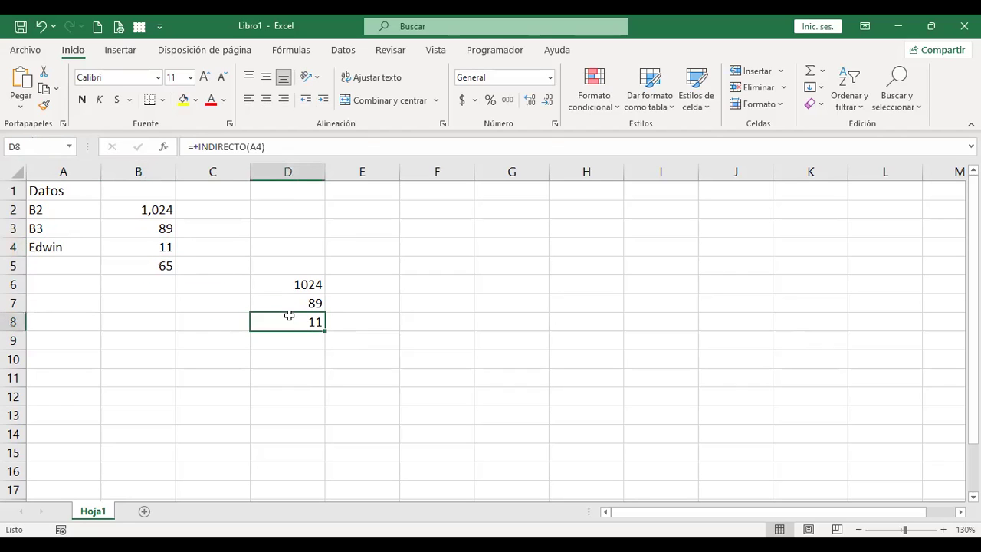
Check which cell the INDIRECTO formula in D8 references and compare it with the named cell B4.
{"action": "double_click", "coordinate": [289, 315]}
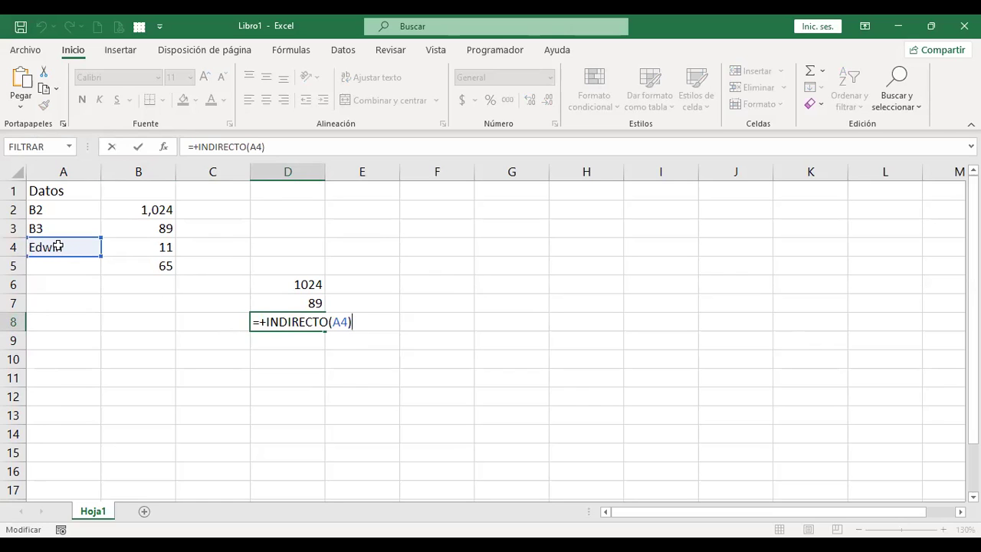
{"action": "key", "text": "Return"}
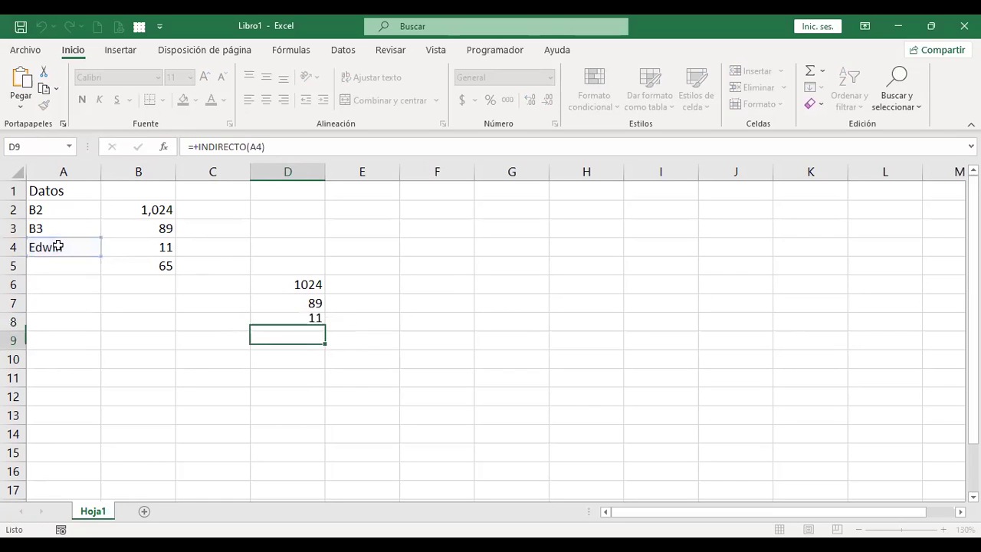
{"action": "left_click", "coordinate": [125, 248]}
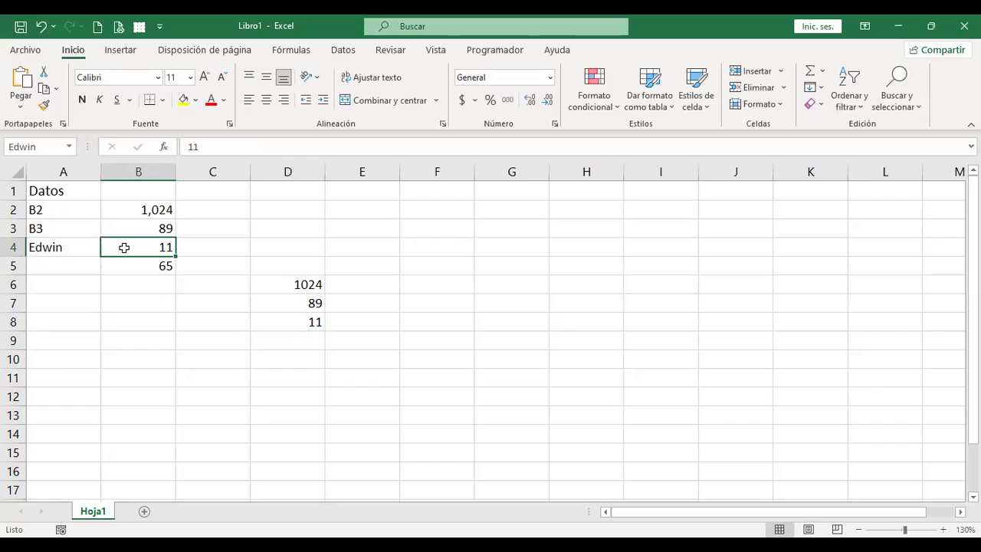
{"action": "left_click", "coordinate": [271, 317]}
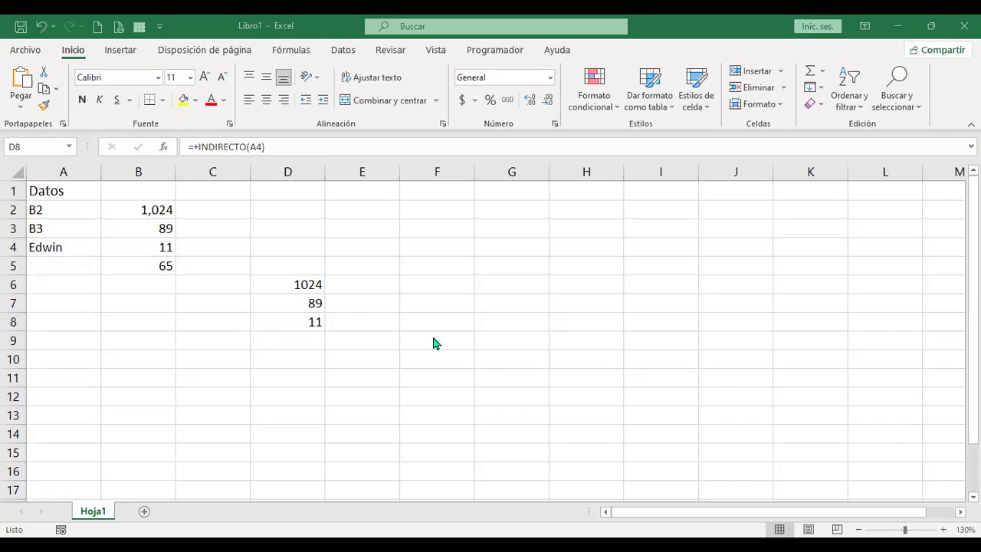
Enter the number 5 in cell A5, beside the last value in column B.
{"action": "left_click", "coordinate": [145, 267]}
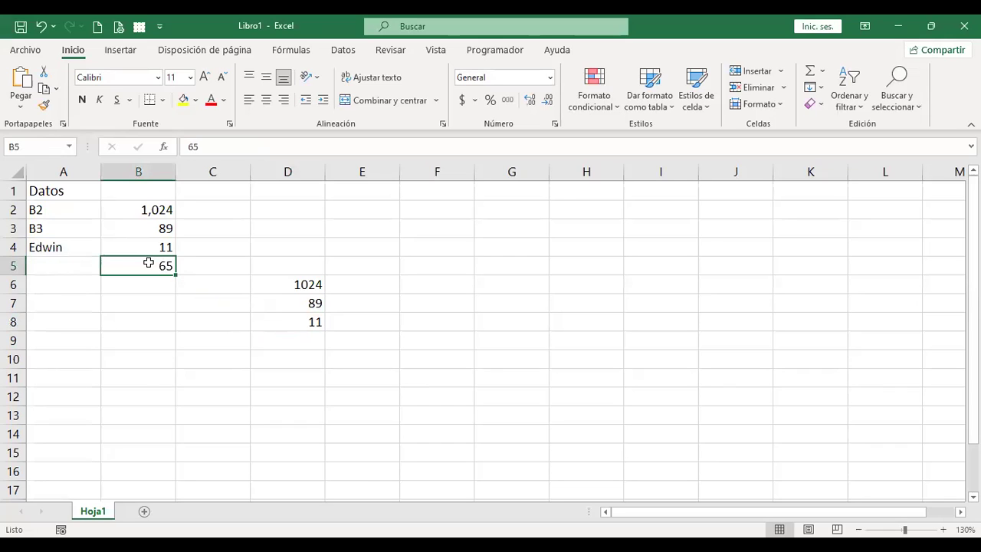
{"action": "left_click", "coordinate": [48, 263]}
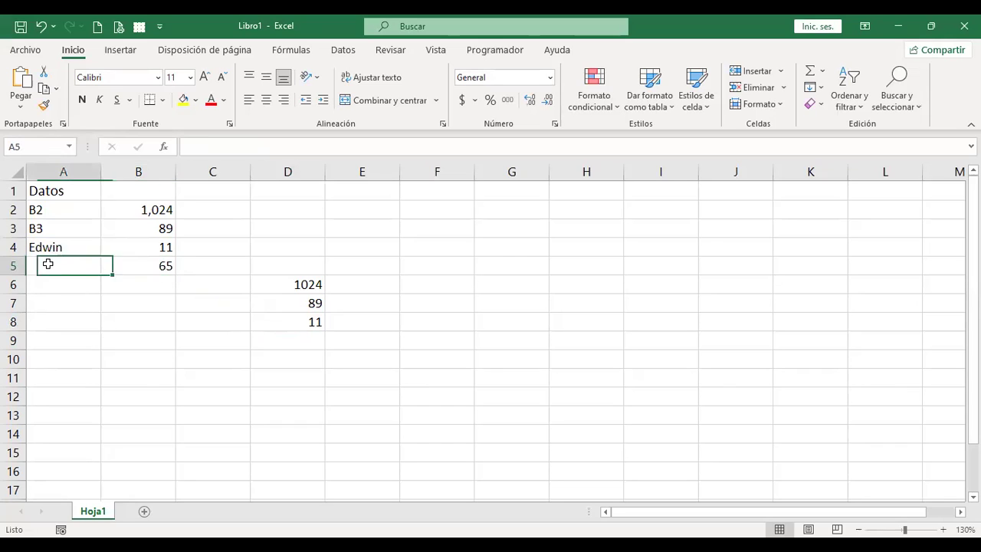
{"action": "left_click", "coordinate": [140, 263]}
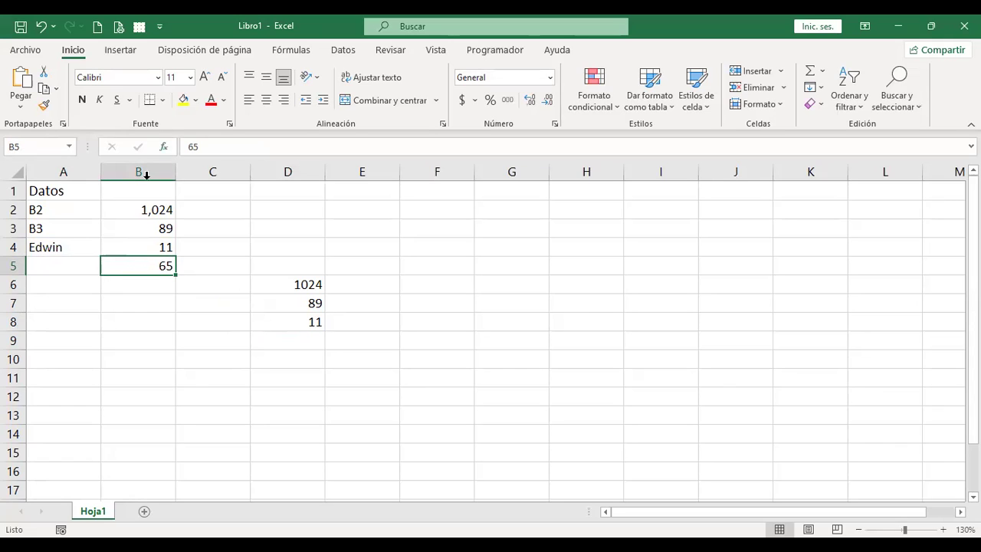
{"action": "left_click", "coordinate": [61, 262]}
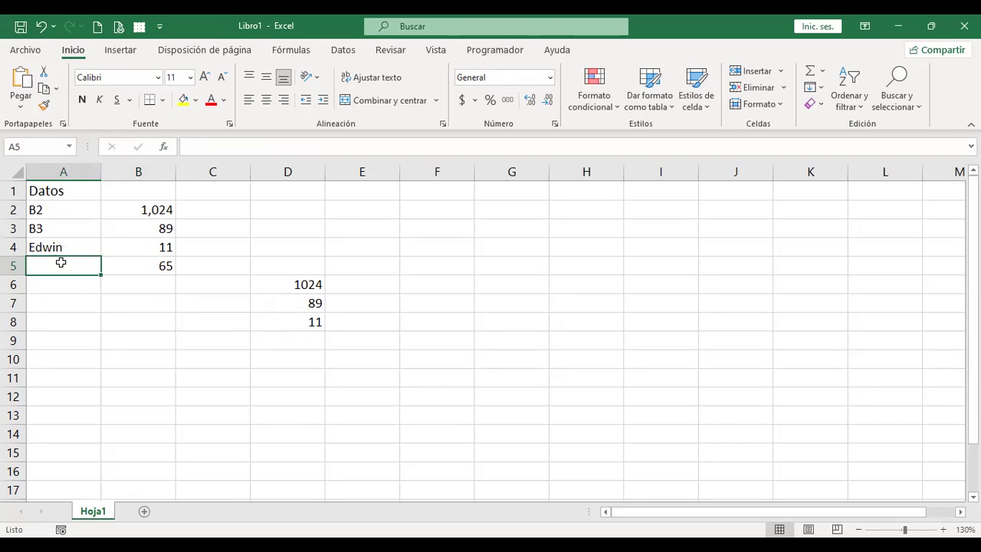
{"action": "type", "text": "5"}
{"action": "key", "text": "Tab"}
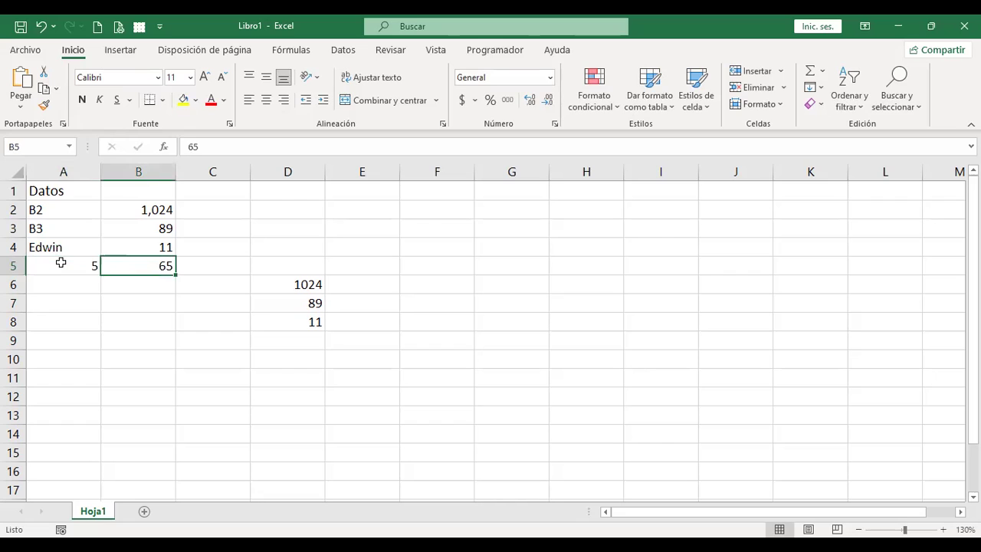
{"action": "left_click", "coordinate": [60, 263]}
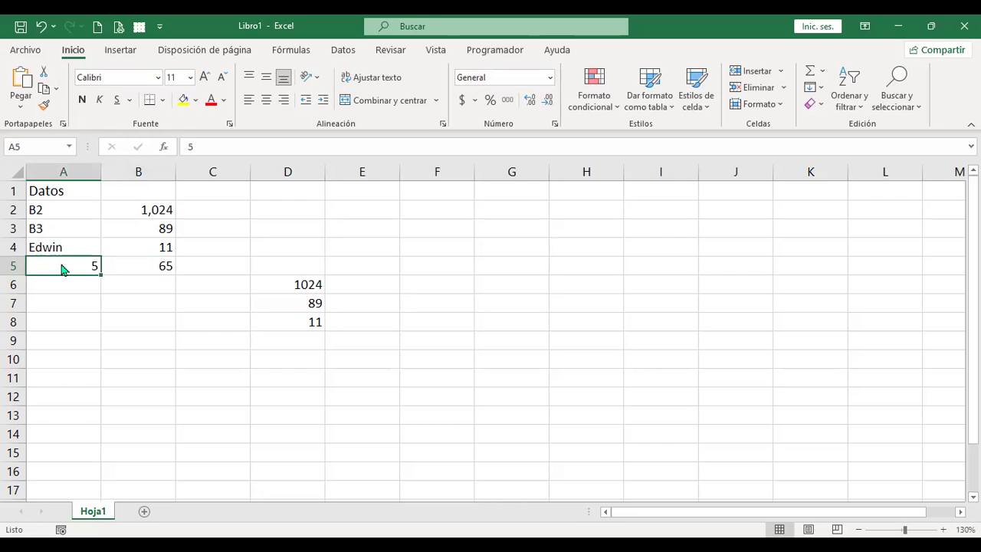
{"action": "left_click", "coordinate": [300, 347]}
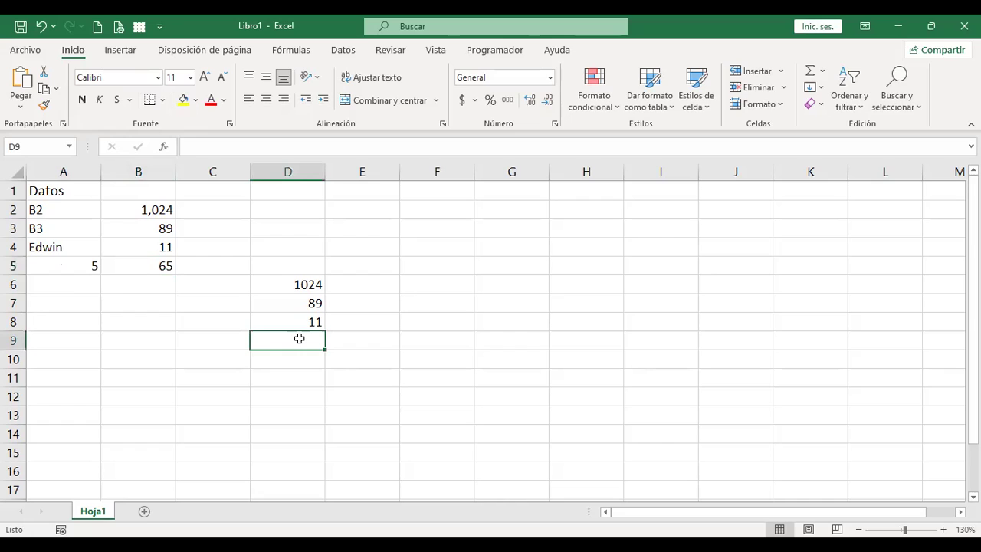
{"action": "left_click", "coordinate": [76, 265]}
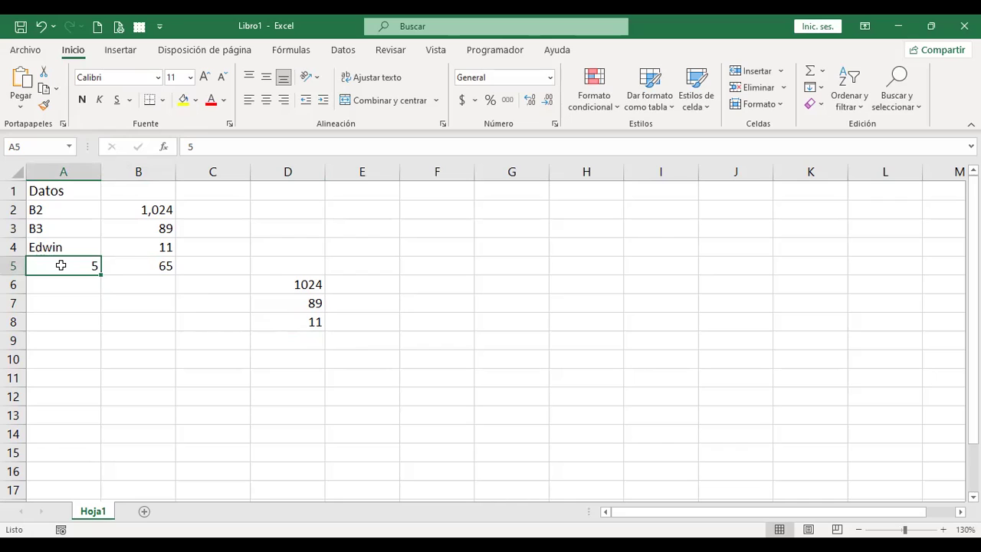
{"action": "left_click", "coordinate": [144, 265]}
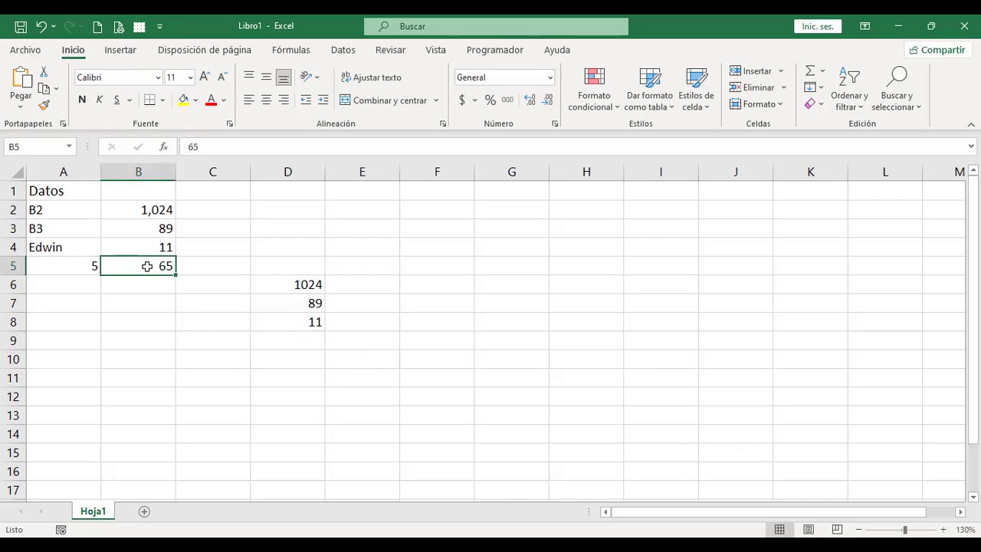
{"action": "left_click", "coordinate": [77, 266]}
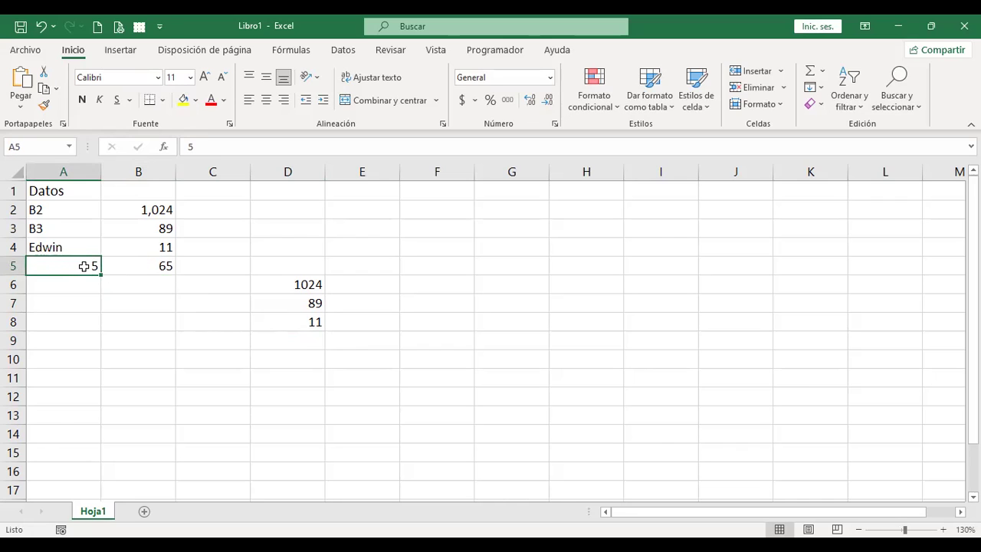
{"action": "left_click", "coordinate": [280, 339]}
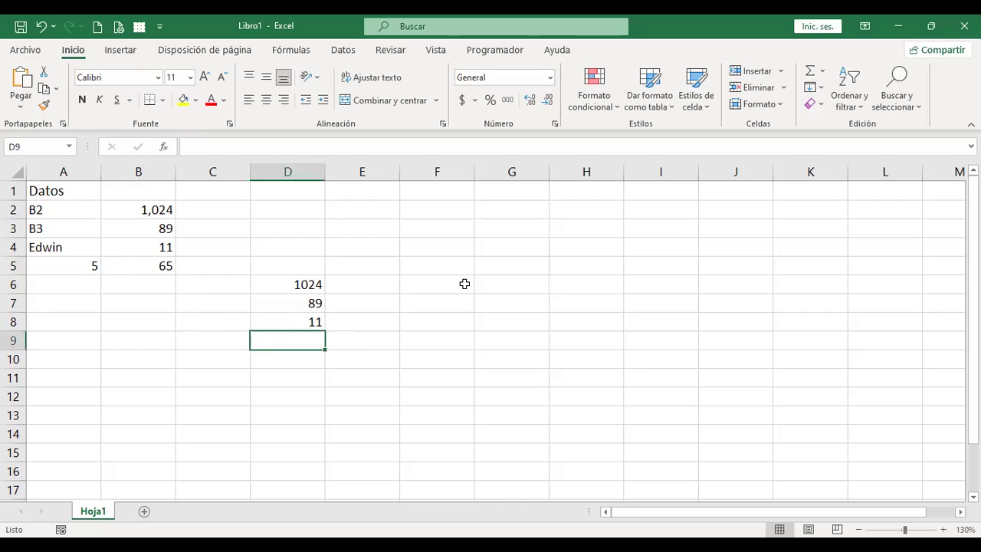
{"action": "type", "text": "+"}
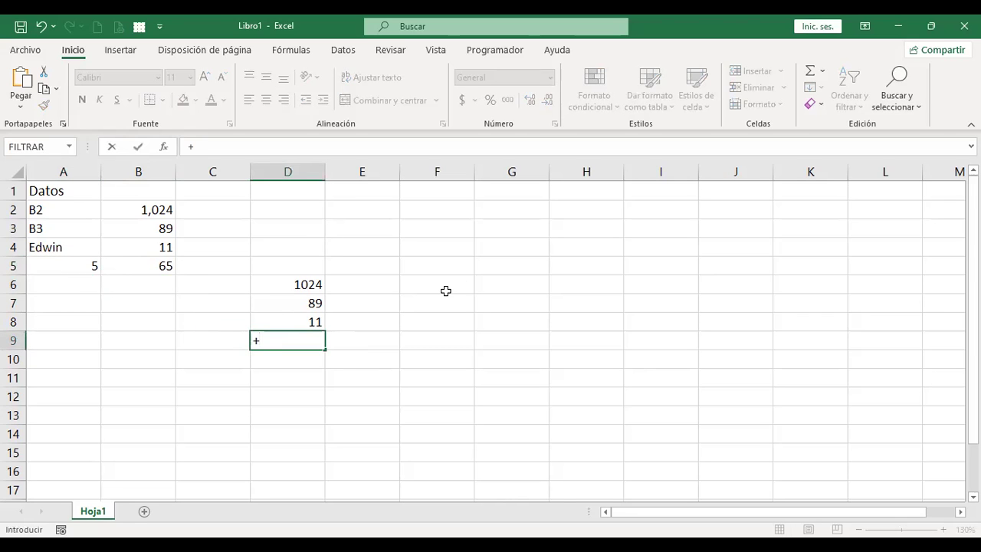
{"action": "type", "text": "indi"}
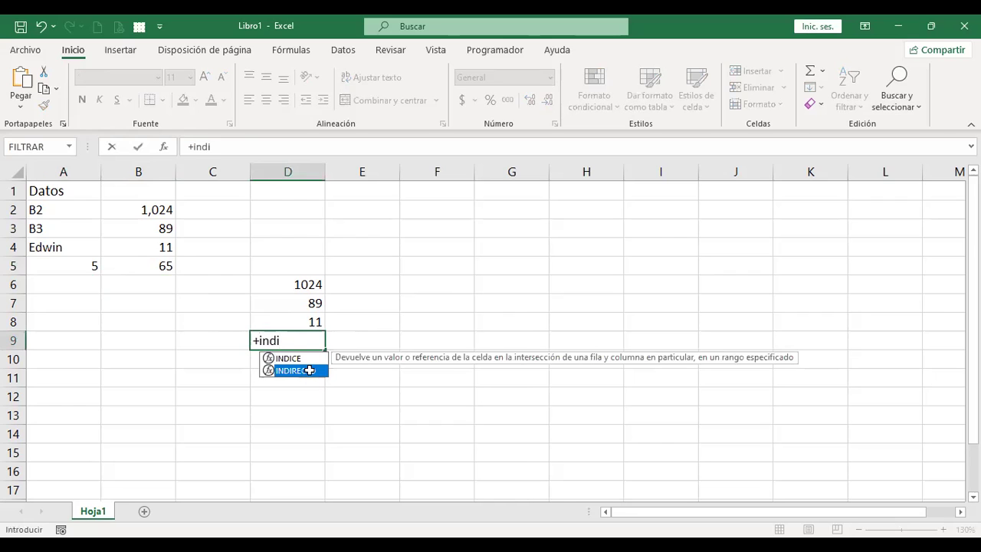
{"action": "double_click", "coordinate": [309, 371]}
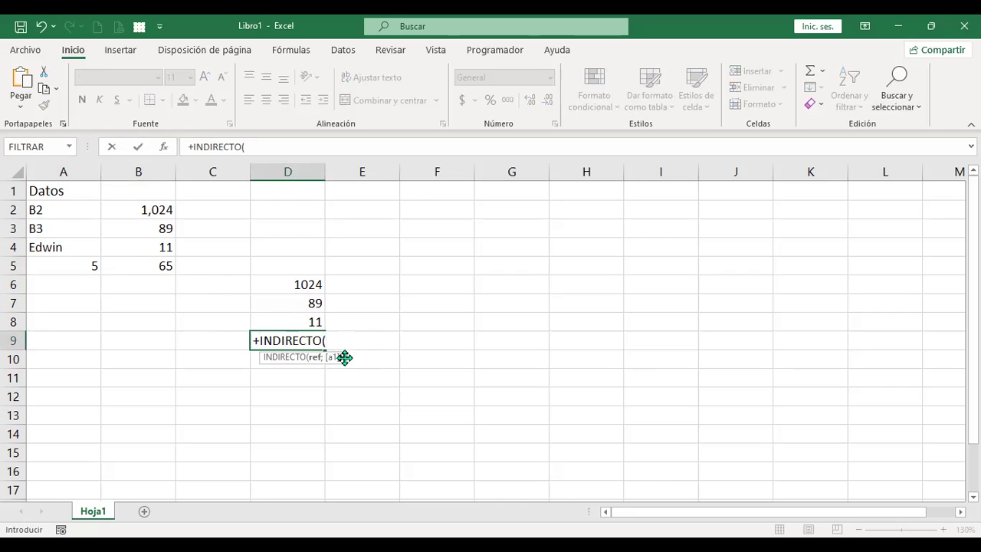
{"action": "left_click", "coordinate": [69, 212]}
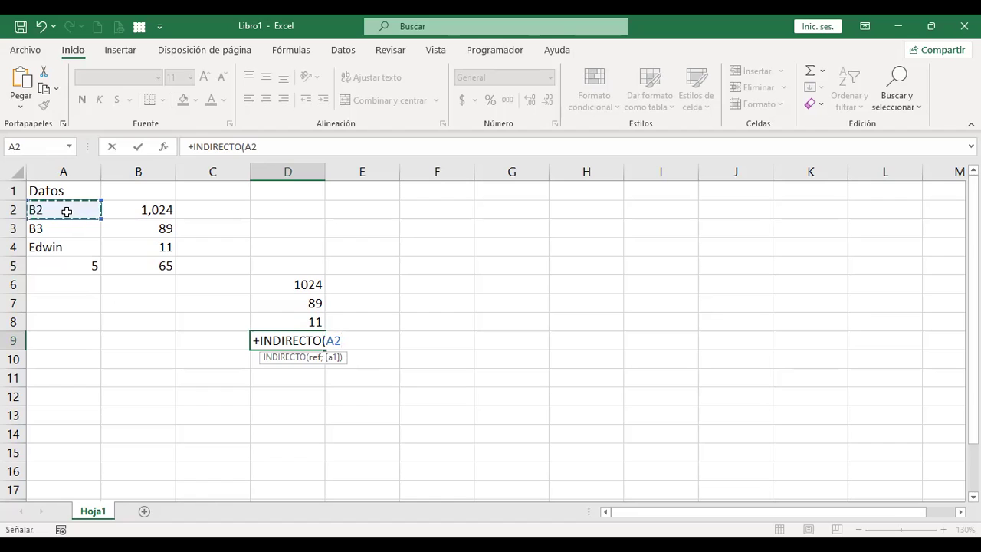
{"action": "type", "text": ";"}
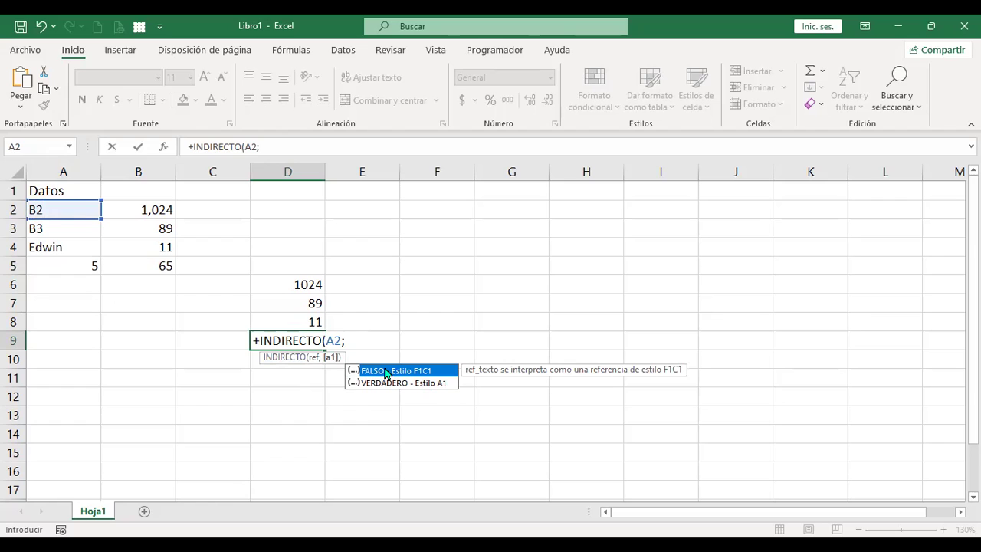
{"action": "key", "text": "Escape"}
{"action": "key", "text": "Escape"}
Enter an INDIRECTO formula in cell E6 that points to A2 with FALSO (Estilo F1C1) as the second argument.
{"action": "left_click", "coordinate": [372, 284]}
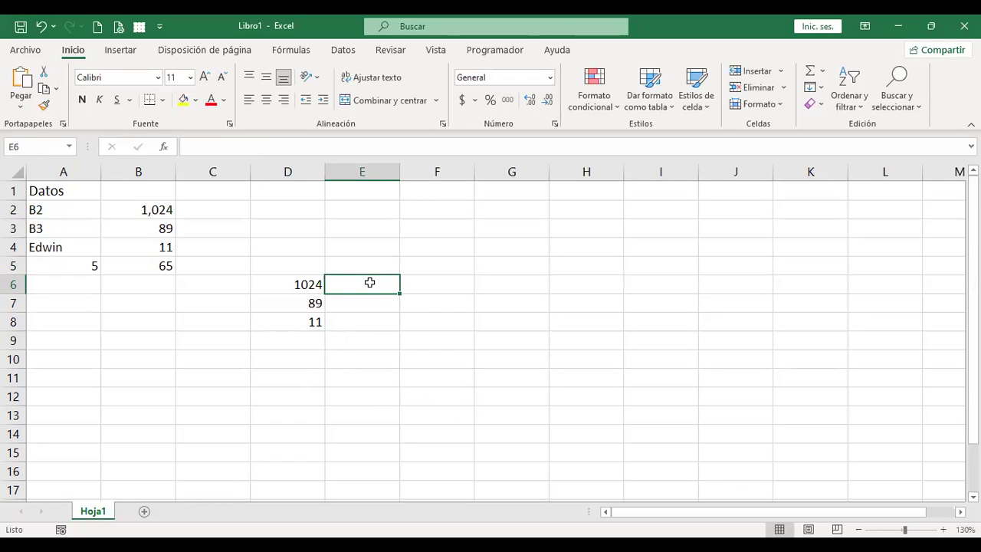
{"action": "type", "text": "+"}
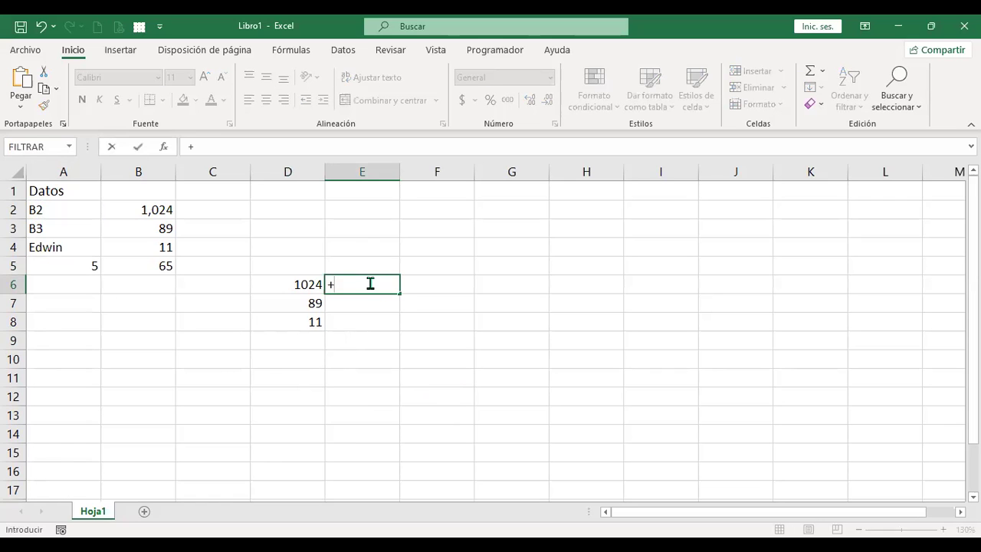
{"action": "type", "text": "indi"}
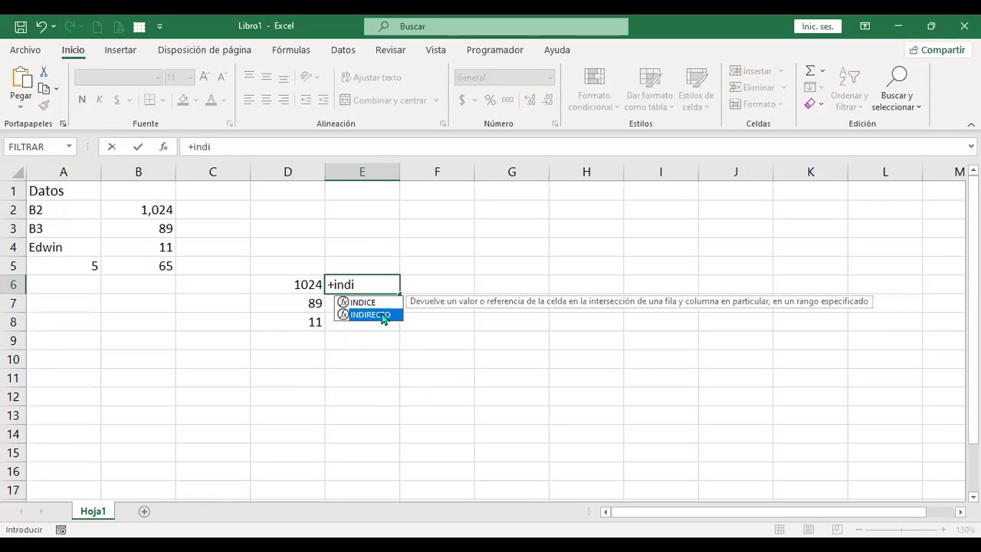
{"action": "double_click", "coordinate": [384, 315]}
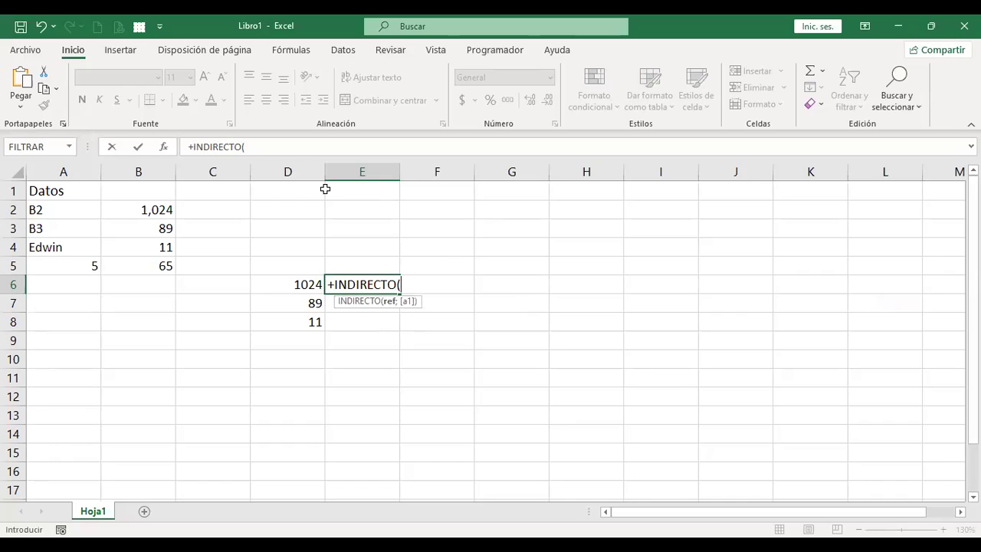
{"action": "left_click", "coordinate": [54, 212]}
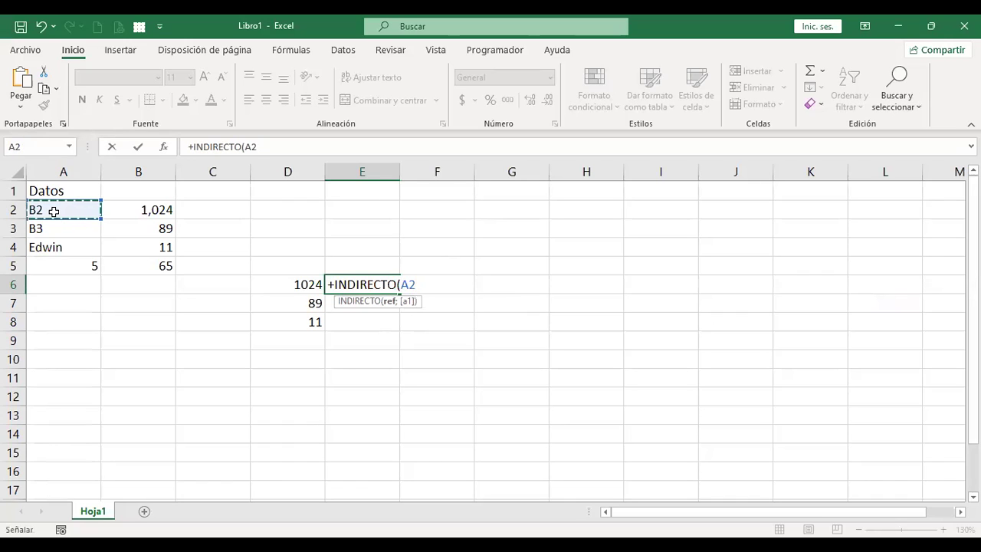
{"action": "type", "text": ";"}
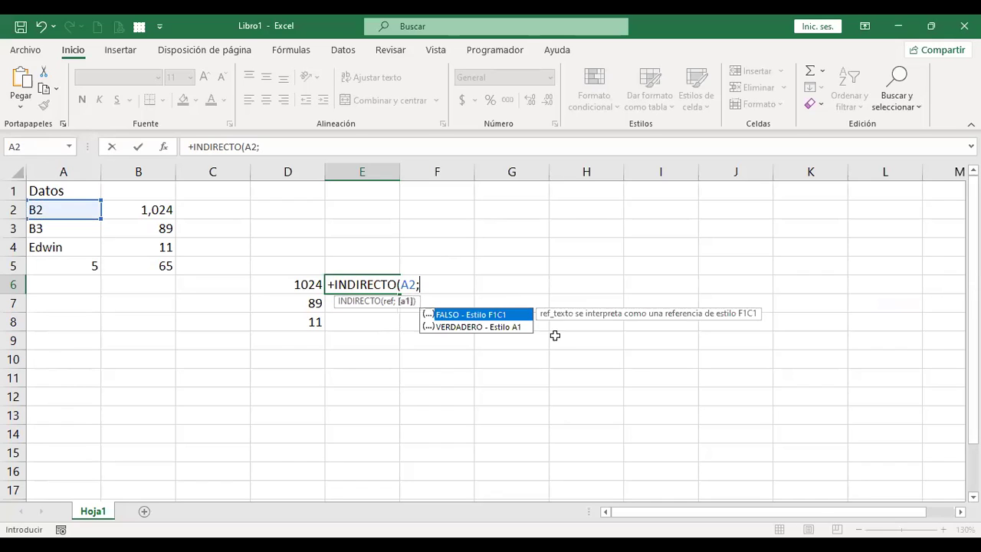
{"action": "double_click", "coordinate": [500, 313]}
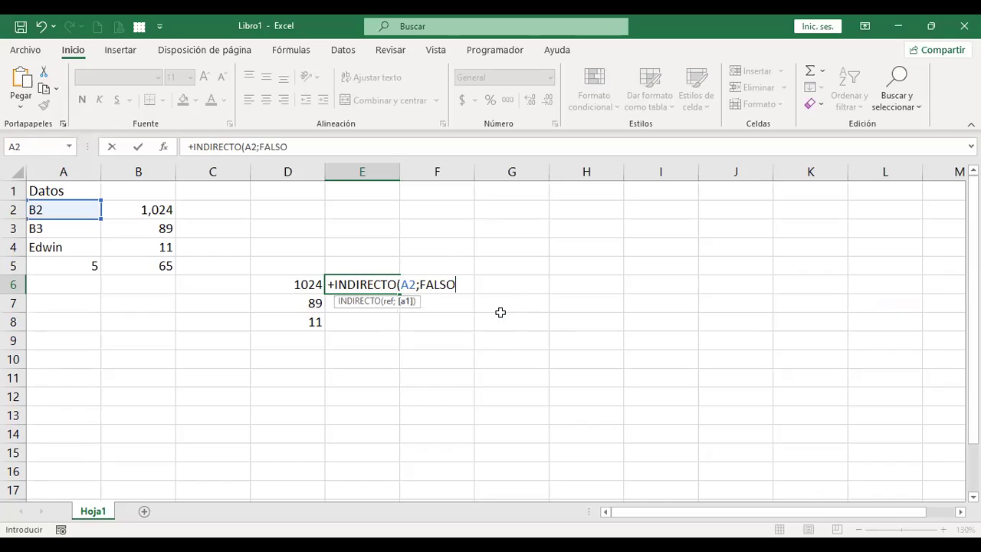
{"action": "key", "text": "Return"}
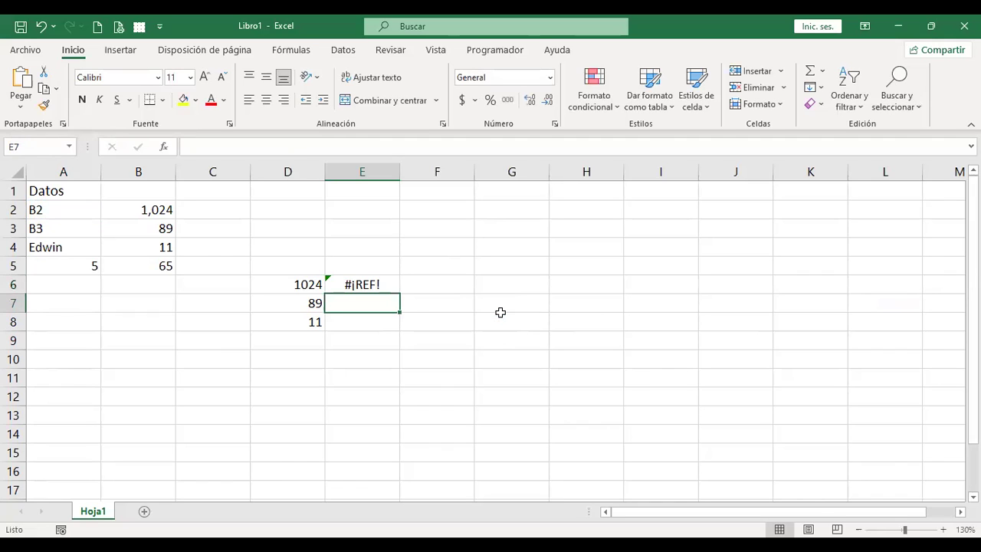
{"action": "key", "text": "Up"}
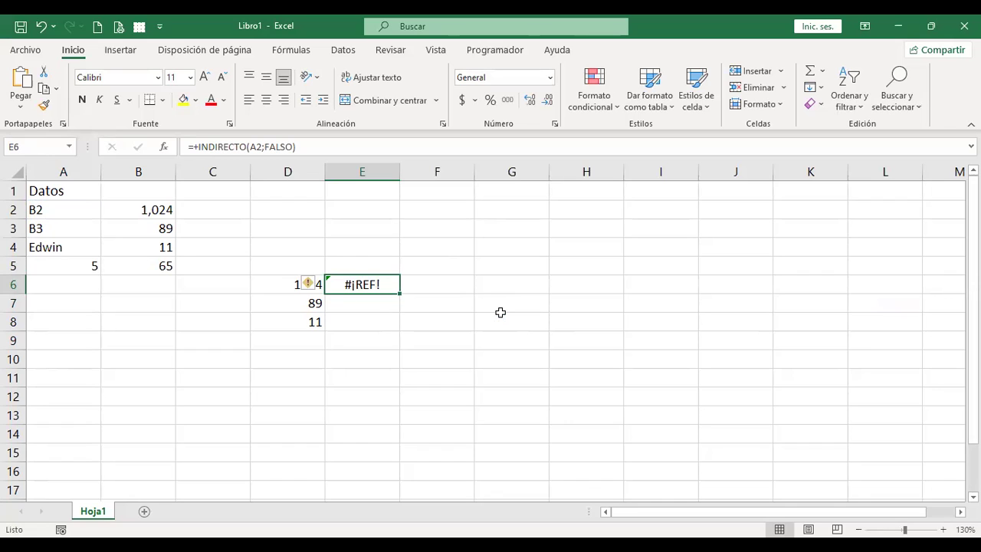
Compare the reference text in A2 with the INDIRECTO formulas in D6 and E6.
{"action": "left_click", "coordinate": [64, 207]}
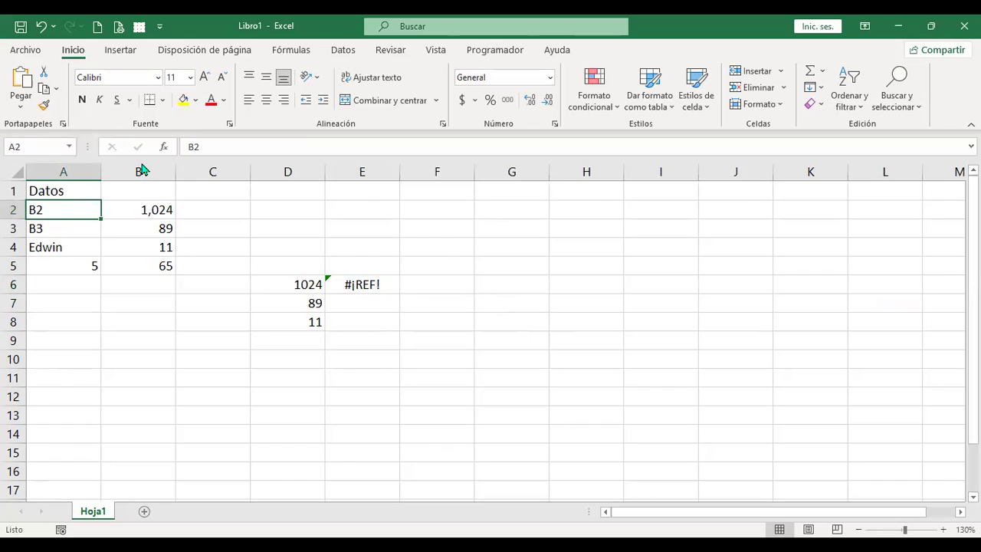
{"action": "left_click", "coordinate": [299, 281]}
{"action": "left_click", "coordinate": [371, 283]}
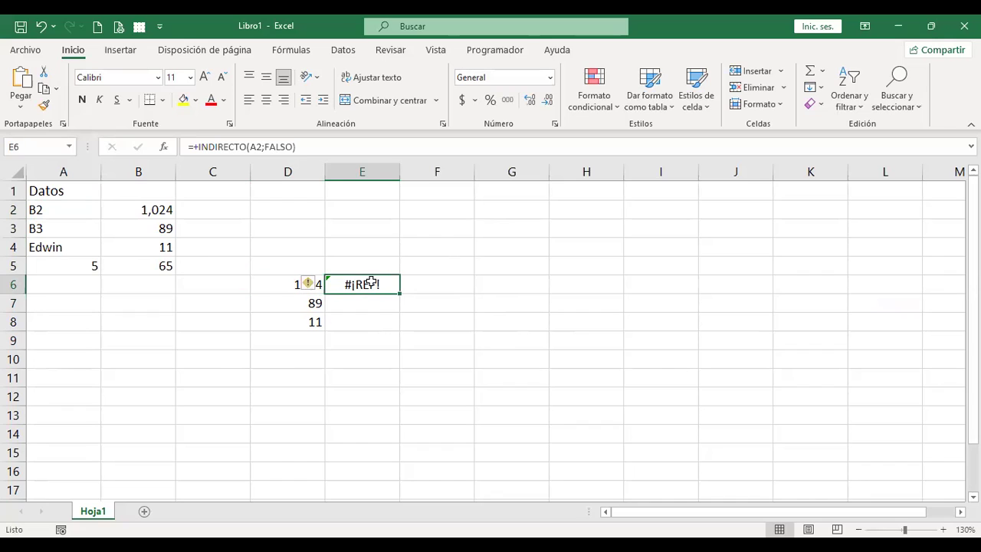
Reselect FALSO (Estilo F1C1) as the second argument of E6's INDIRECTO formula, and check the reference text in A2.
{"action": "double_click", "coordinate": [371, 283]}
{"action": "left_click", "coordinate": [452, 284]}
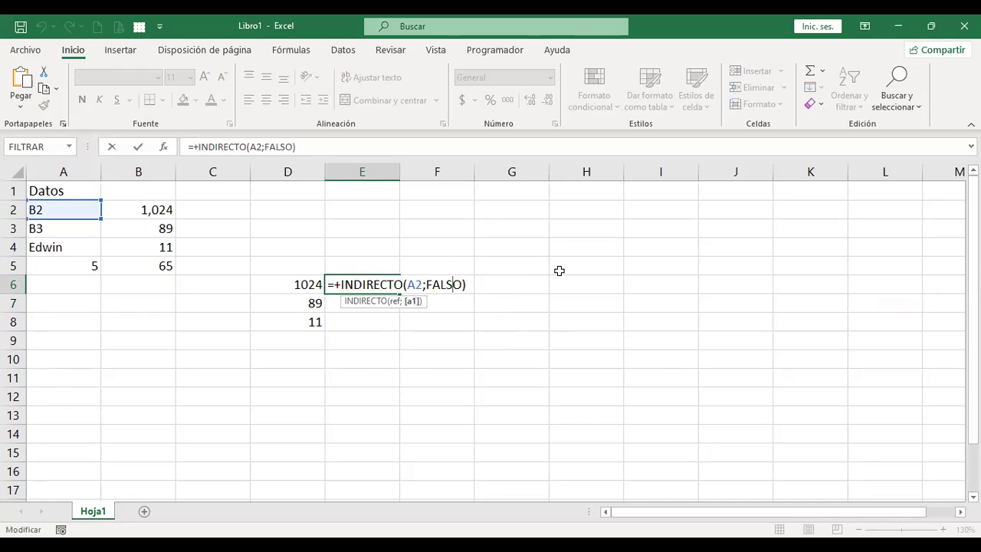
{"action": "key", "text": "BackSpace"}
{"action": "key", "text": "BackSpace"}
{"action": "key", "text": "BackSpace"}
{"action": "key", "text": "BackSpace"}
{"action": "key", "text": "BackSpace"}
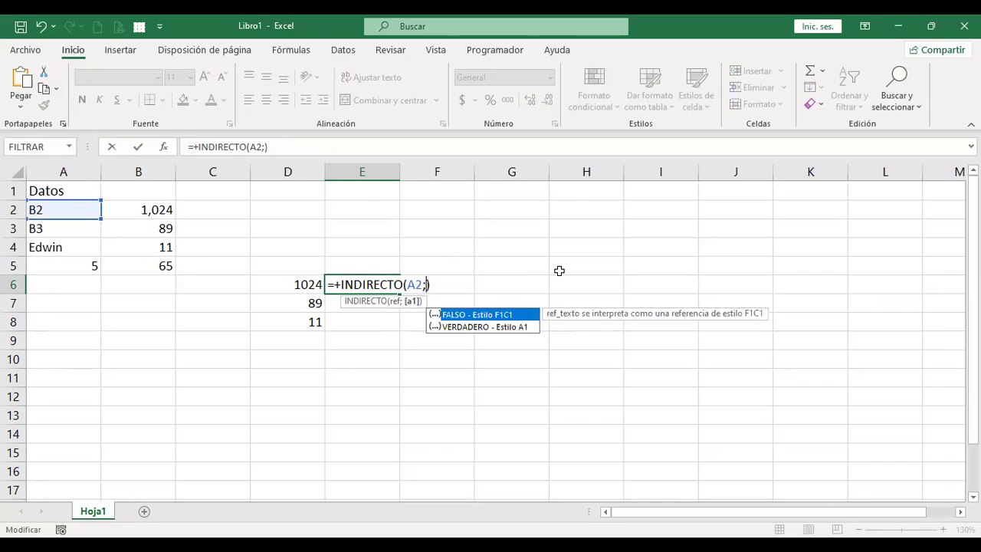
{"action": "double_click", "coordinate": [502, 314]}
{"action": "key", "text": "Return"}
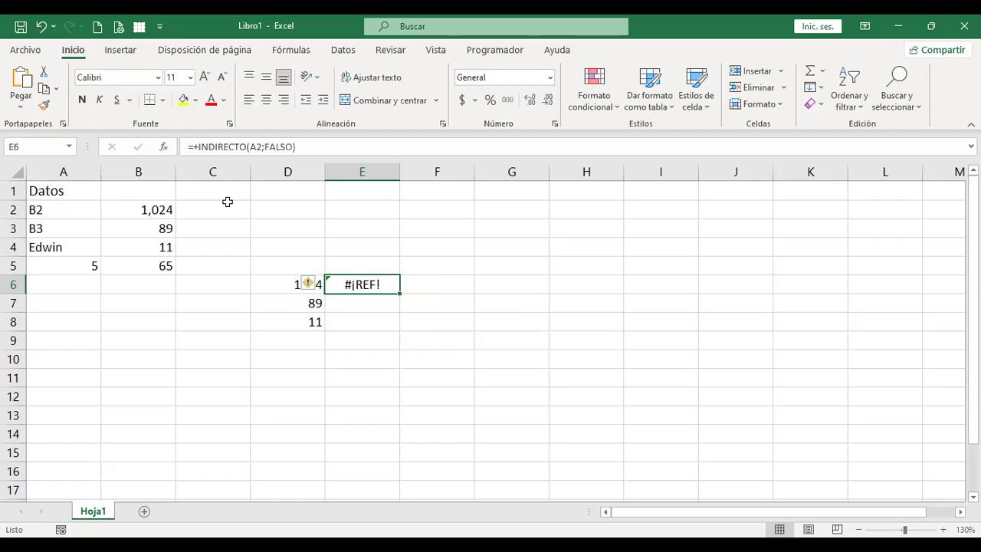
{"action": "left_click", "coordinate": [69, 207]}
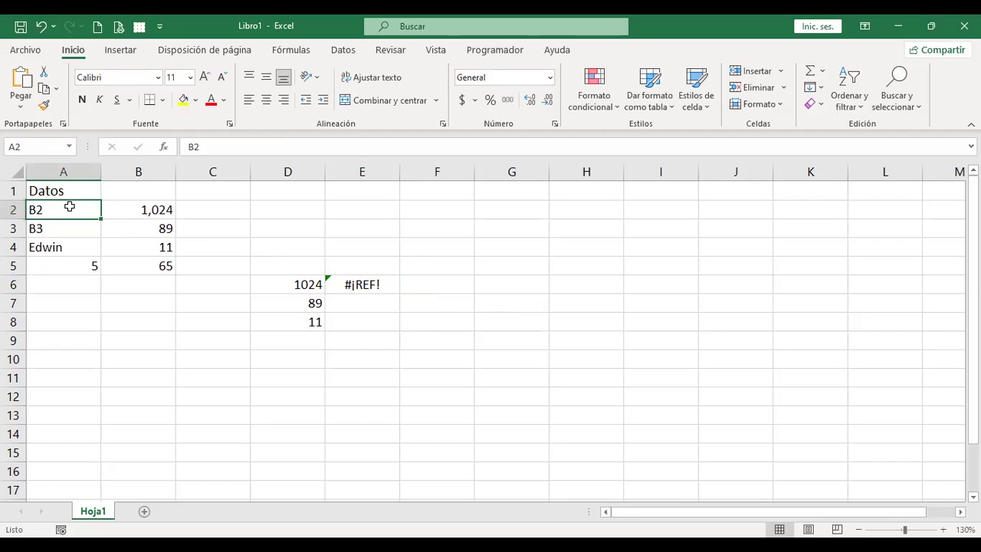
Enter the F1C1-style reference F2C2 as text in cell C2, beside the value in B2.
{"action": "left_click", "coordinate": [210, 210]}
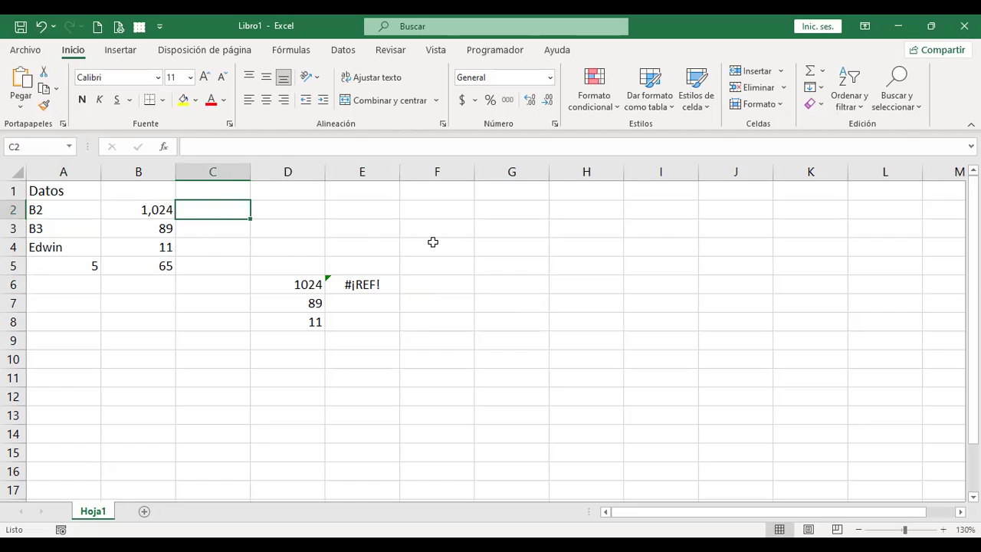
{"action": "left_click", "coordinate": [144, 208]}
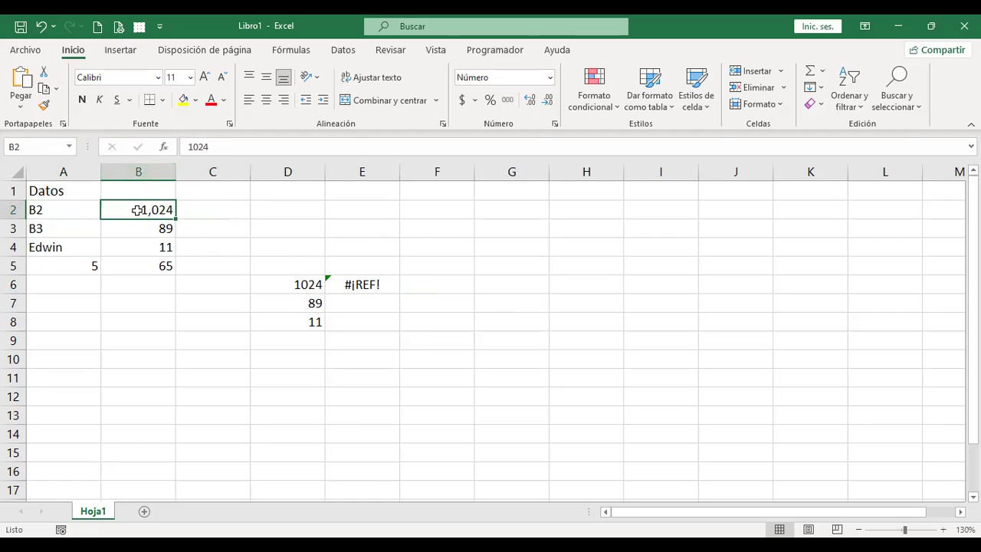
{"action": "left_click", "coordinate": [206, 210]}
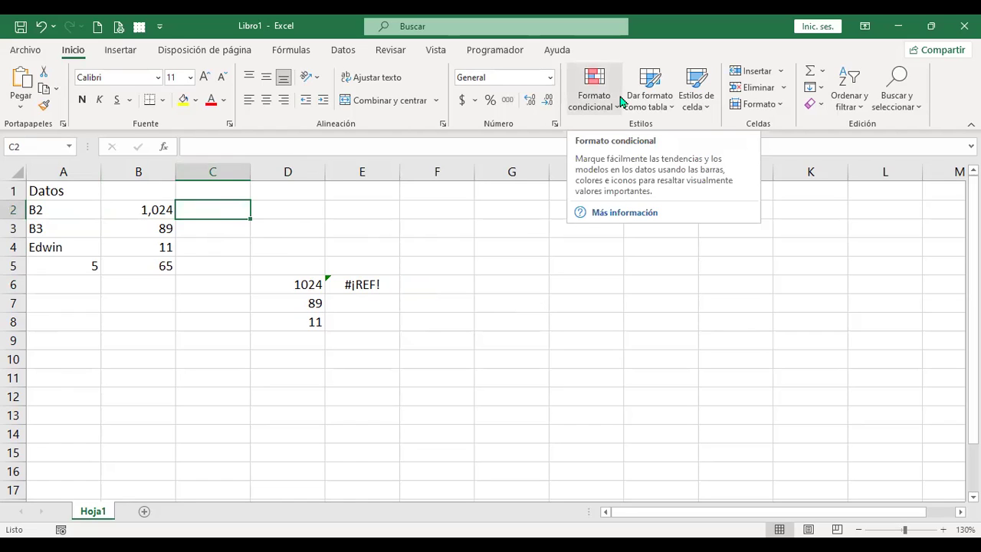
{"action": "type", "text": "f"}
{"action": "key", "text": "BackSpace"}
{"action": "type", "text": "F2C2"}
{"action": "key", "text": "Return"}
{"action": "key", "text": "Up"}
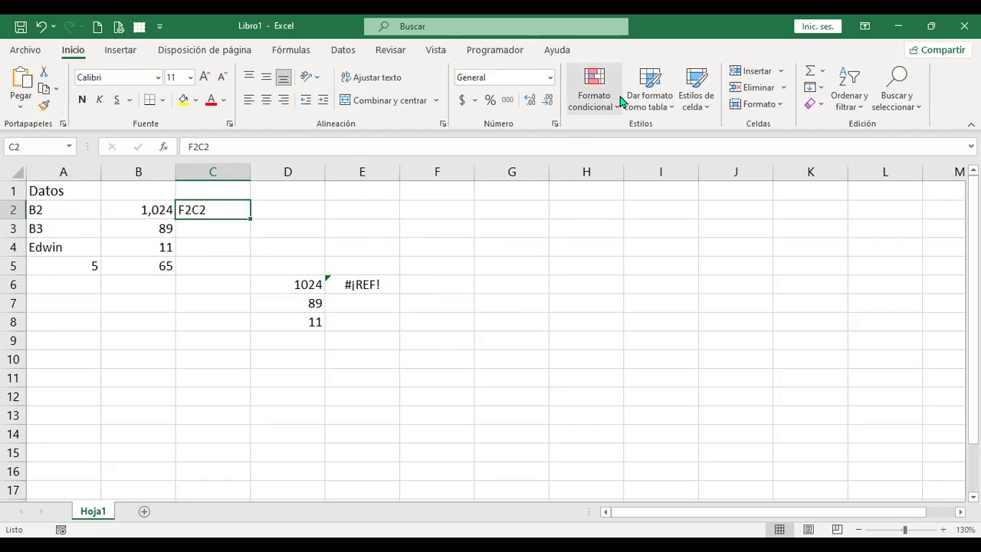
Change the first argument of E6's INDIRECTO formula to C2, keeping FALSO as the second argument.
{"action": "left_click", "coordinate": [364, 277]}
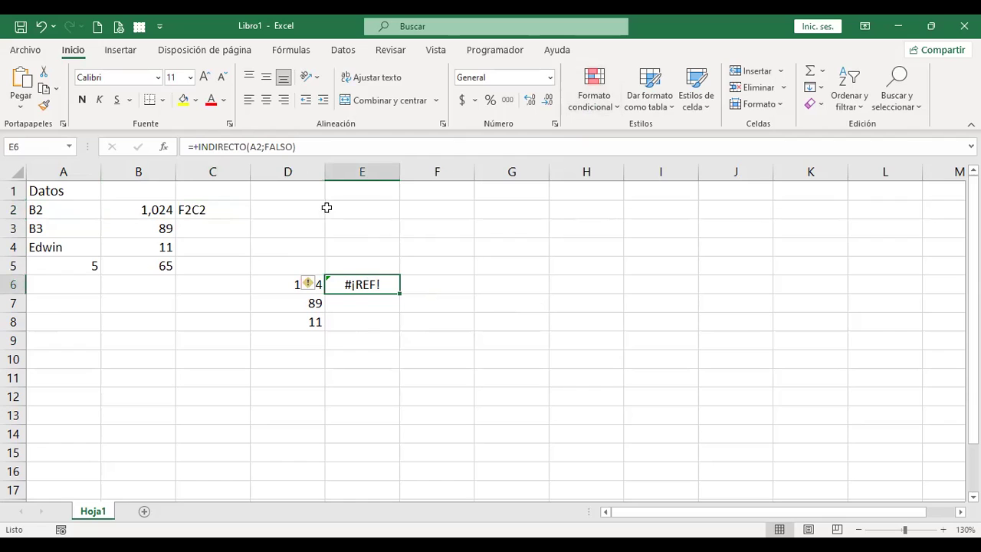
{"action": "left_click", "coordinate": [256, 147]}
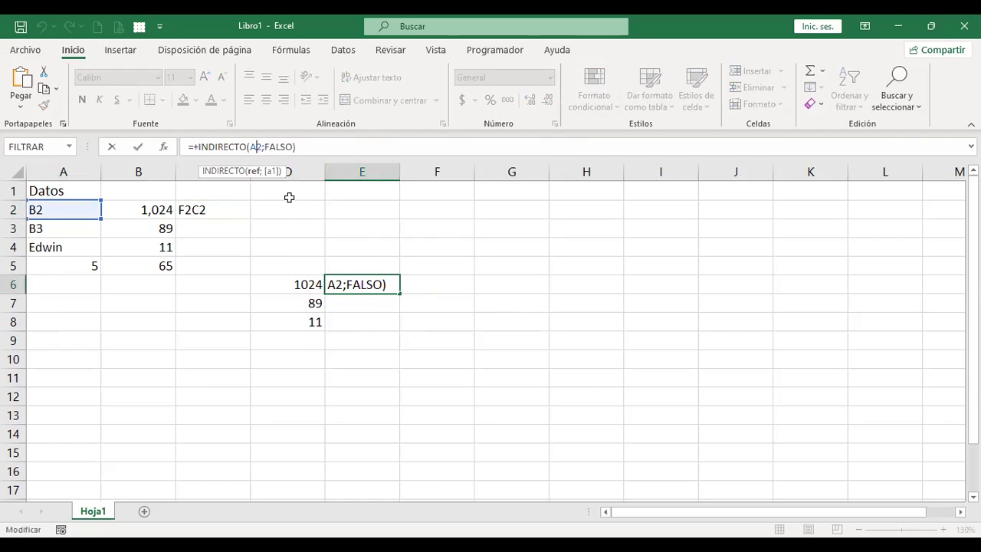
{"action": "key", "text": "BackSpace"}
{"action": "left_click", "coordinate": [212, 209]}
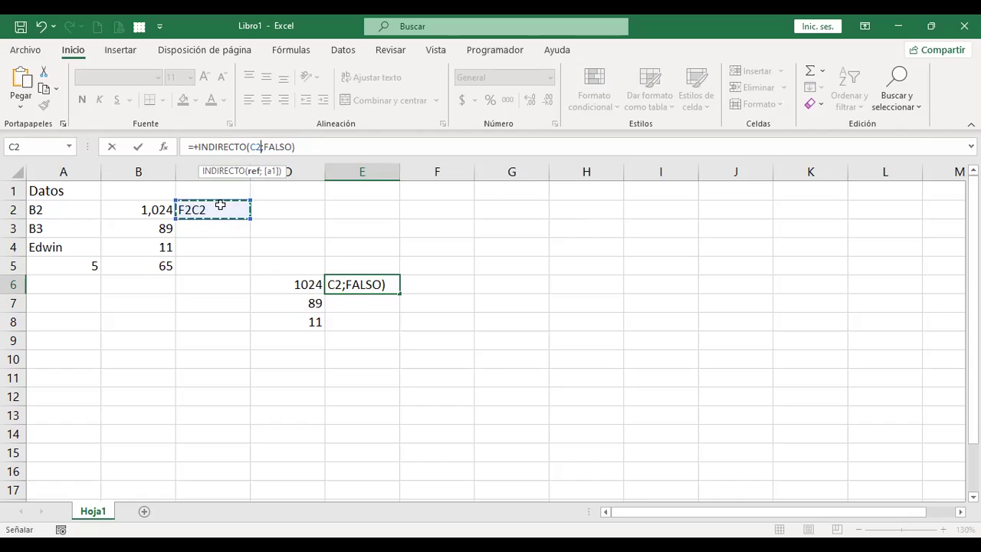
{"action": "key", "text": "ctrl+Return"}
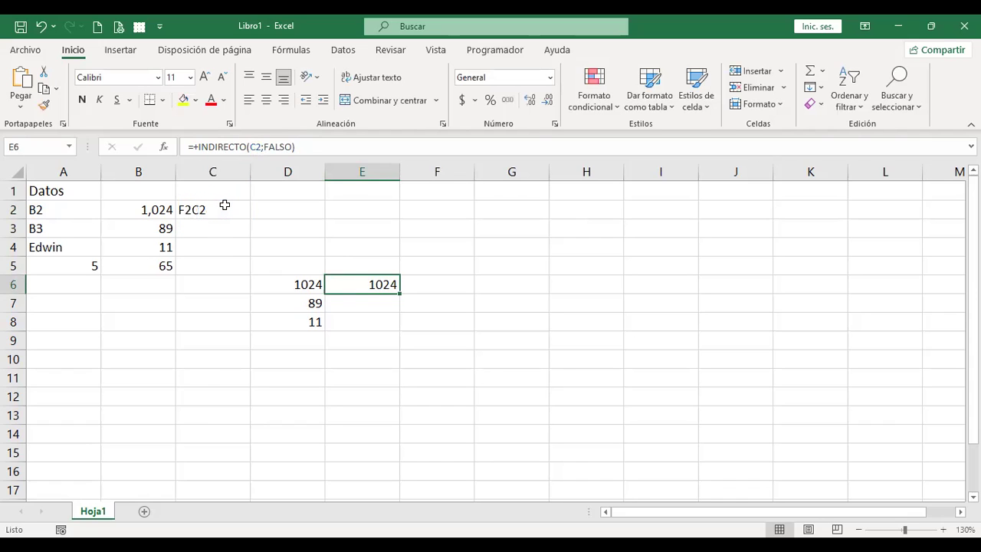
Compare the cells referenced by the INDIRECTO formulas in E6 and D6.
{"action": "key", "text": "F2"}
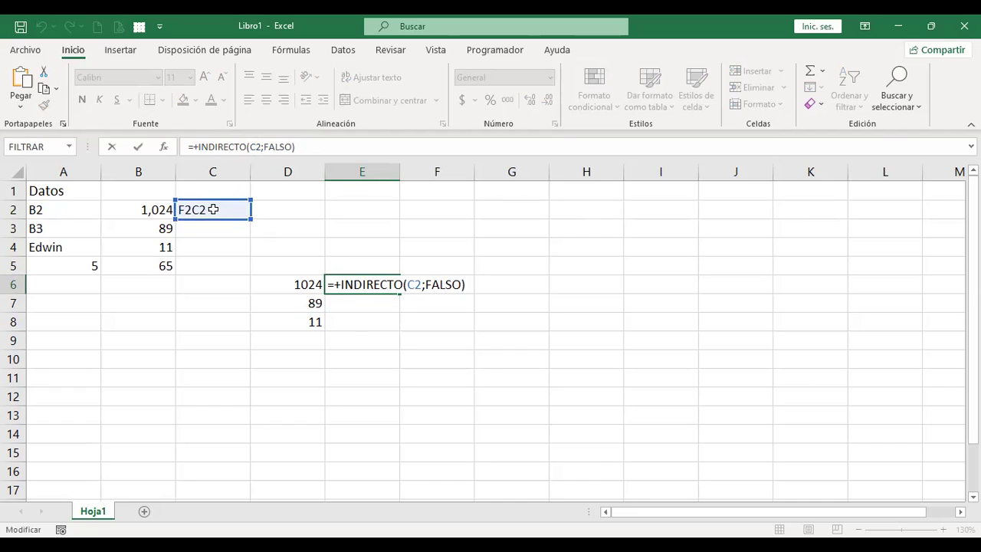
{"action": "key", "text": "Return"}
{"action": "left_click", "coordinate": [293, 284]}
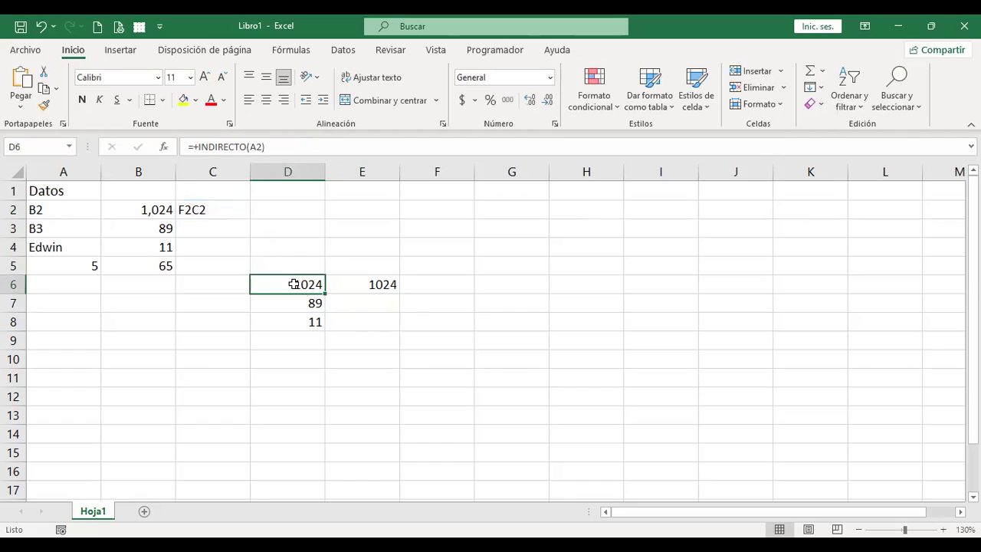
{"action": "double_click", "coordinate": [294, 284]}
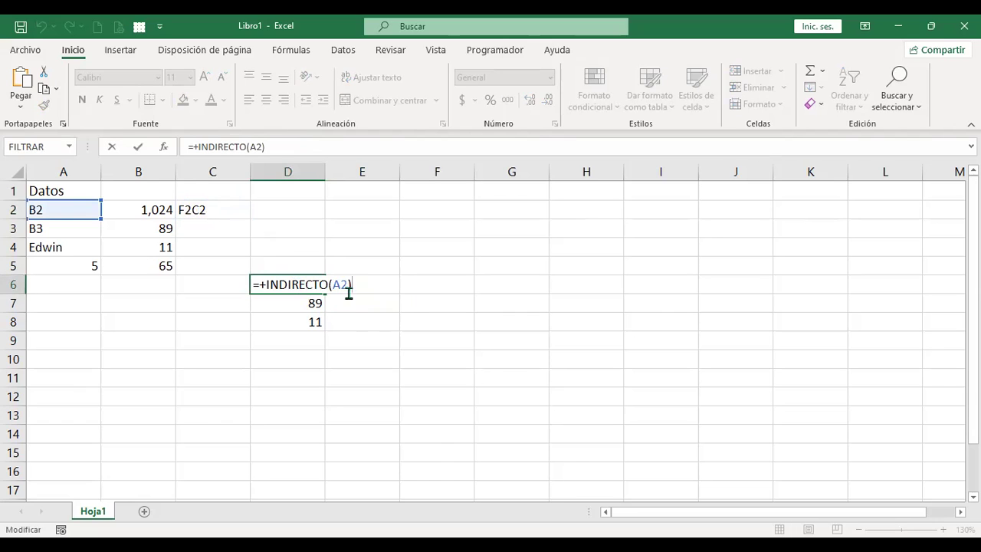
{"action": "key", "text": "Return"}
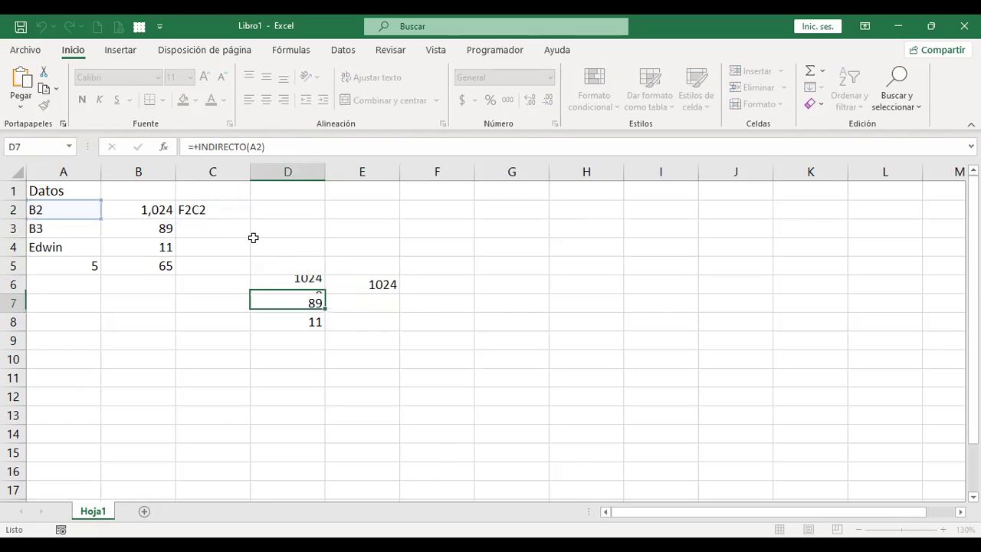
Enter the F1C1-style reference F3C2 as text in cell C3, beside the value in B3.
{"action": "left_click", "coordinate": [209, 230]}
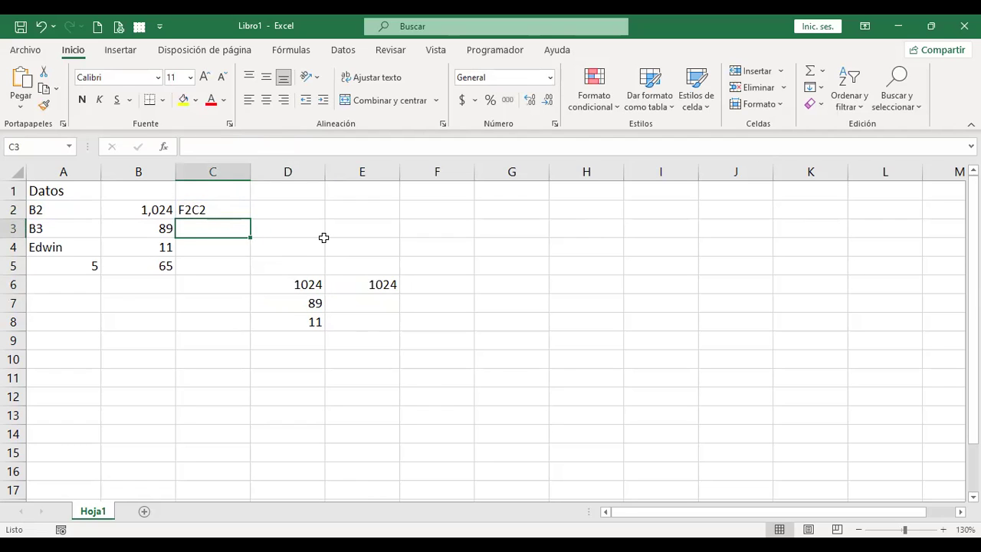
{"action": "left_click", "coordinate": [351, 359]}
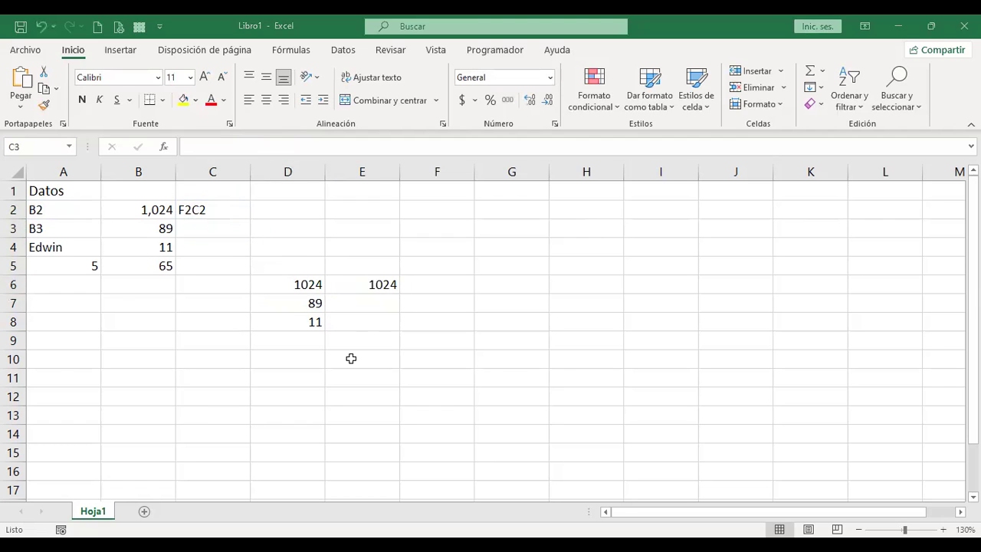
{"action": "left_click", "coordinate": [230, 227]}
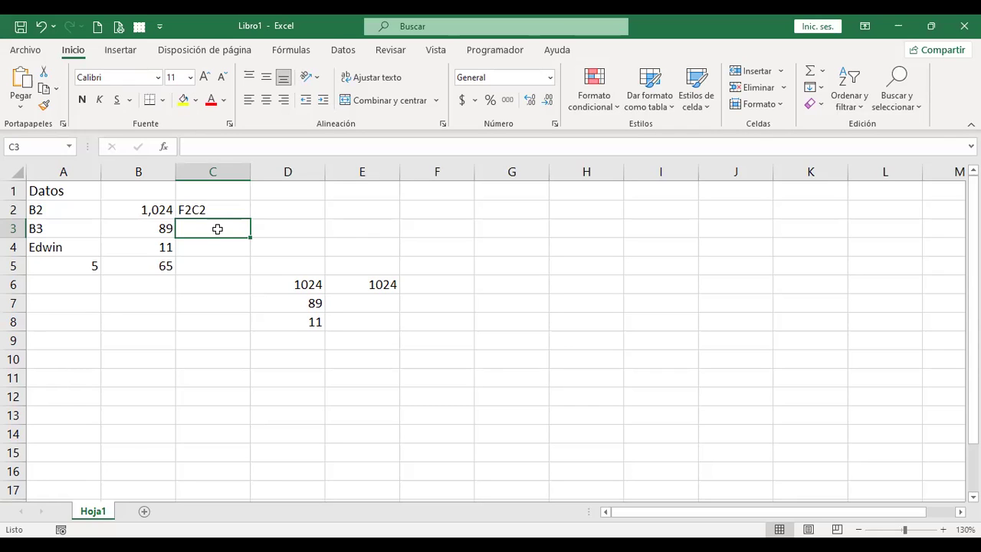
{"action": "type", "text": "F3"}
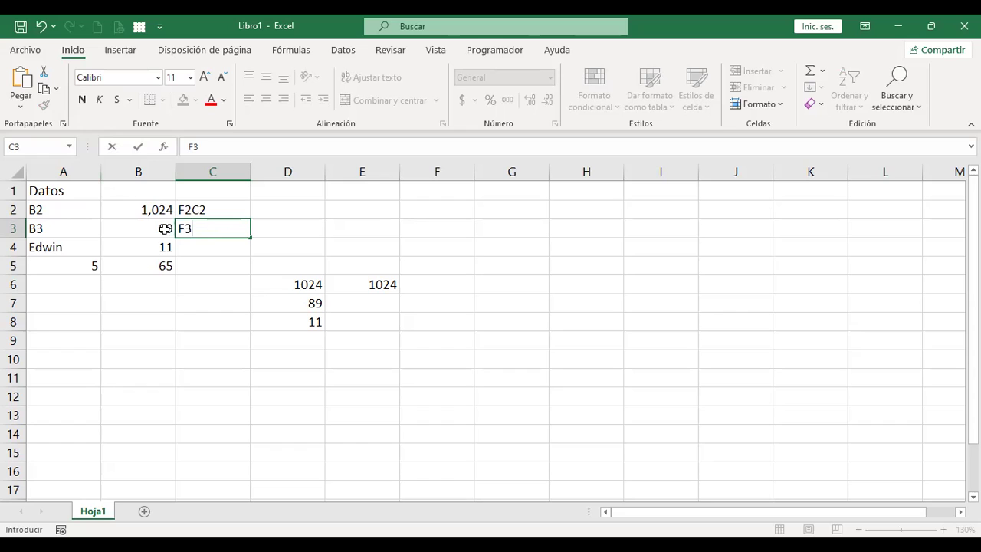
{"action": "type", "text": "C2"}
{"action": "key", "text": "Return"}
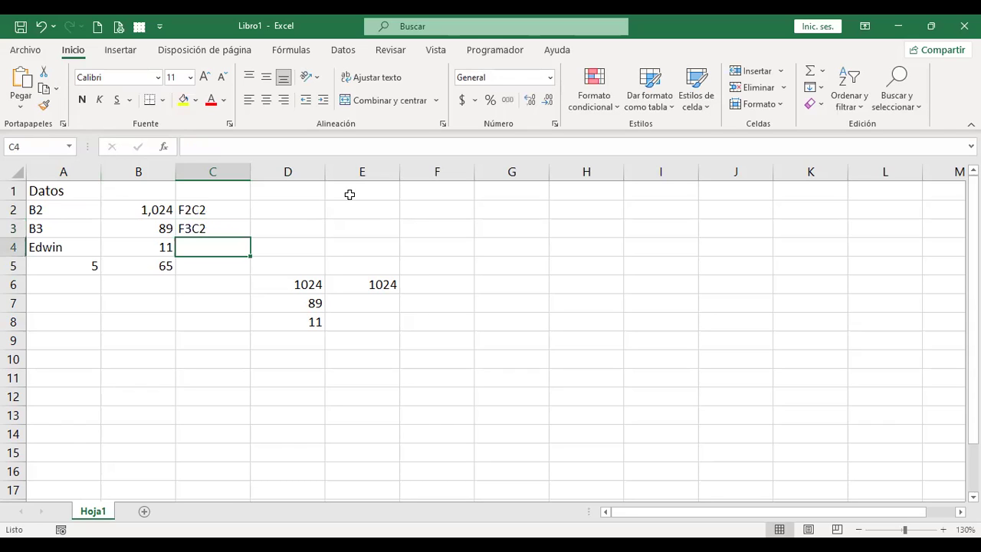
Enter an INDIRECTO formula in cell E7 that points to C3 with FALSO (Estilo F1C1) as the second argument.
{"action": "left_click", "coordinate": [371, 304]}
{"action": "type", "text": "+"}
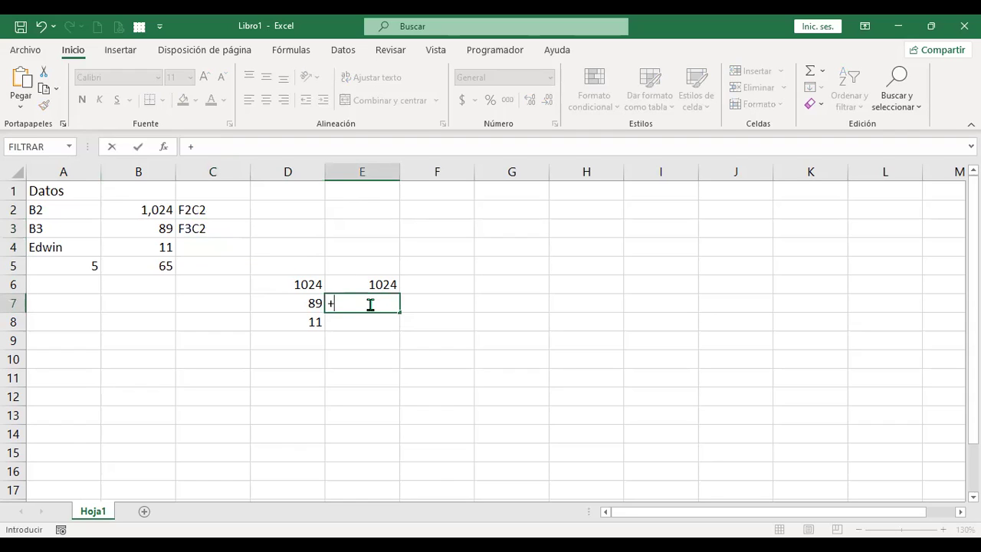
{"action": "type", "text": "INDI"}
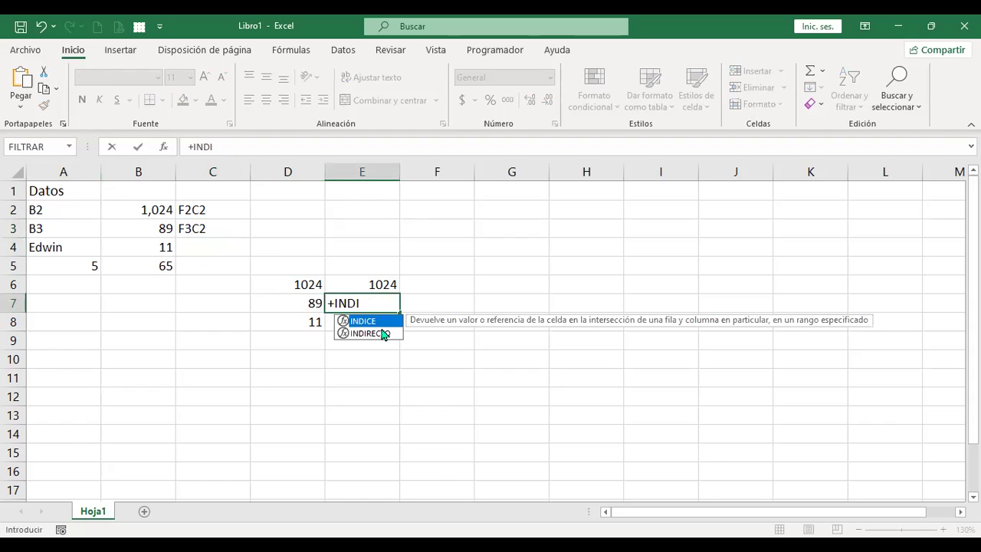
{"action": "double_click", "coordinate": [383, 330]}
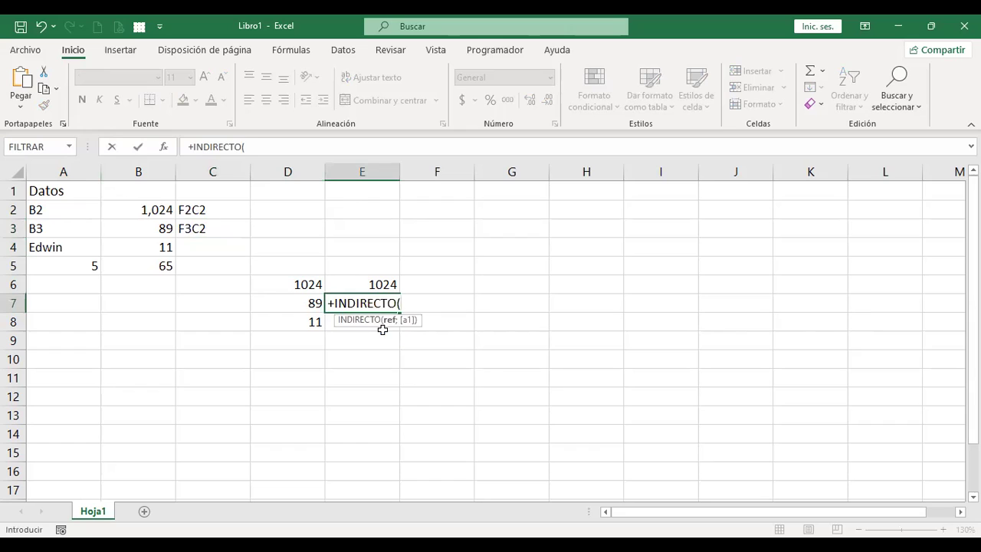
{"action": "left_click", "coordinate": [232, 229]}
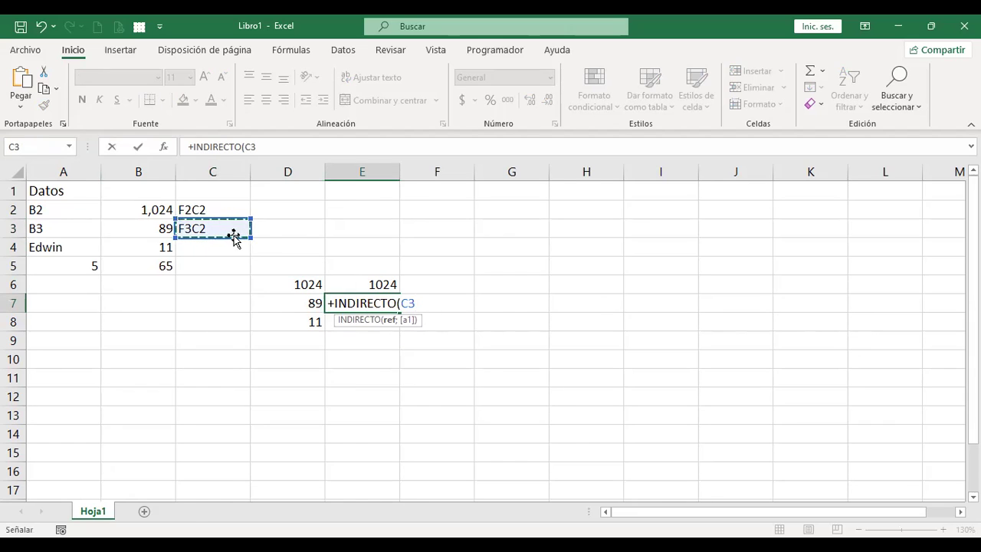
{"action": "type", "text": ";"}
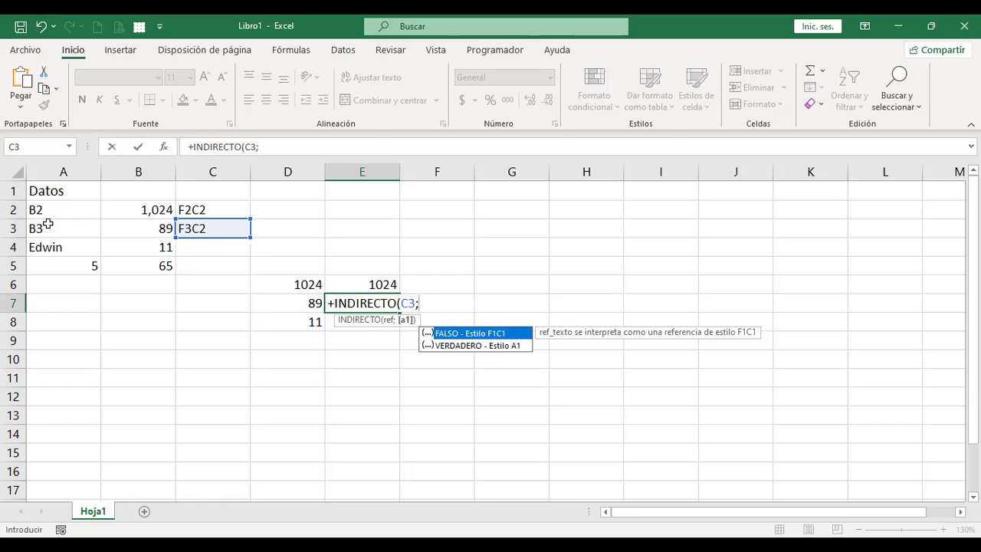
{"action": "double_click", "coordinate": [502, 333]}
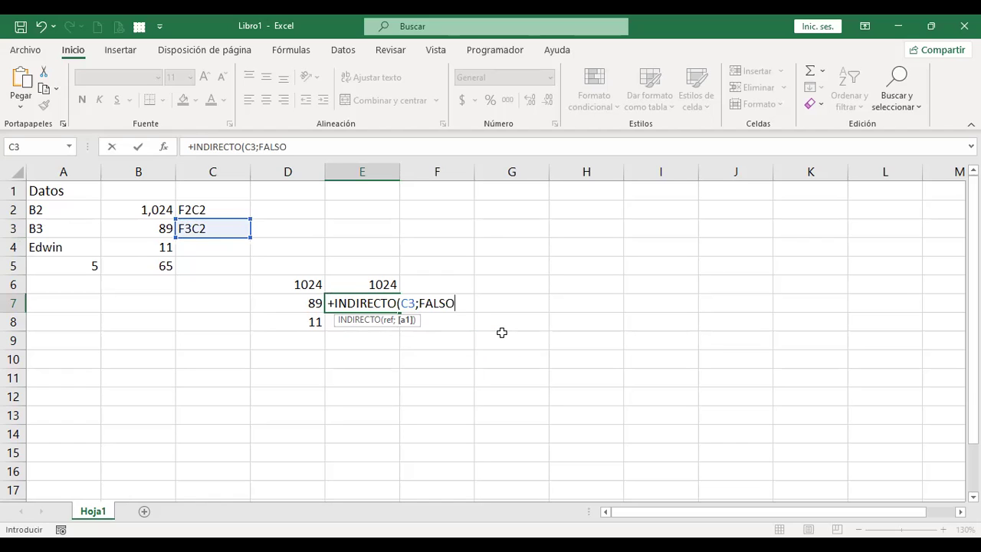
{"action": "key", "text": "Return"}
{"action": "key", "text": "Up"}
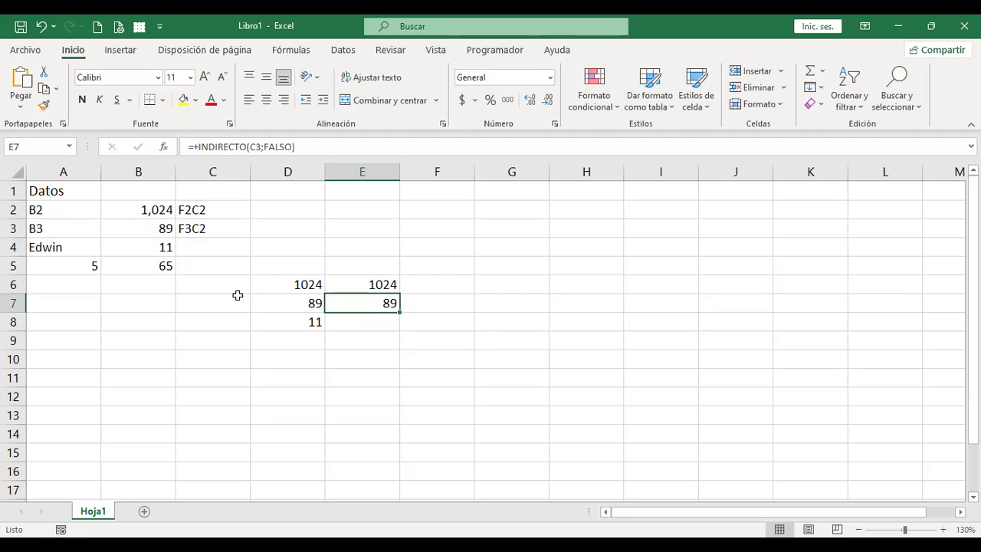
{"action": "left_click", "coordinate": [373, 325]}
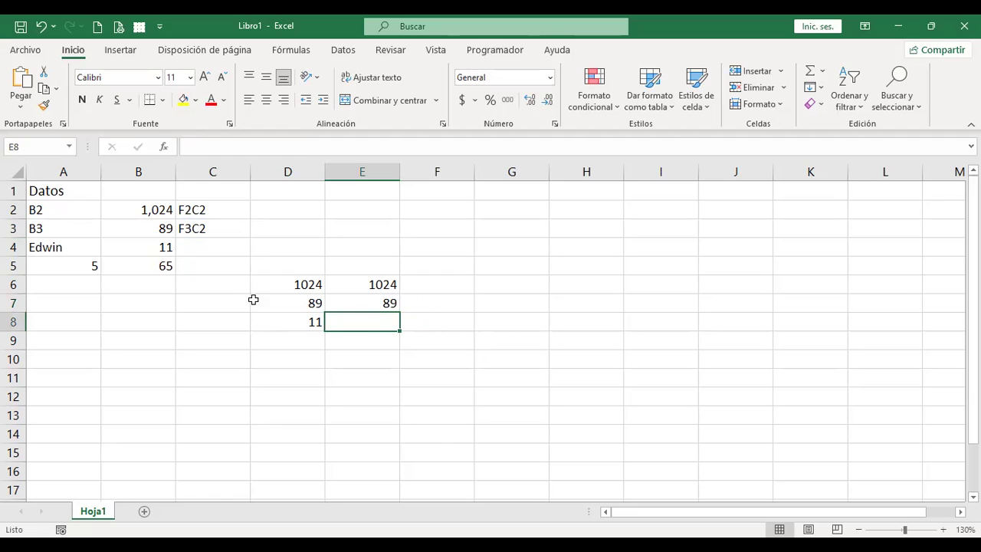
{"action": "left_click", "coordinate": [131, 242]}
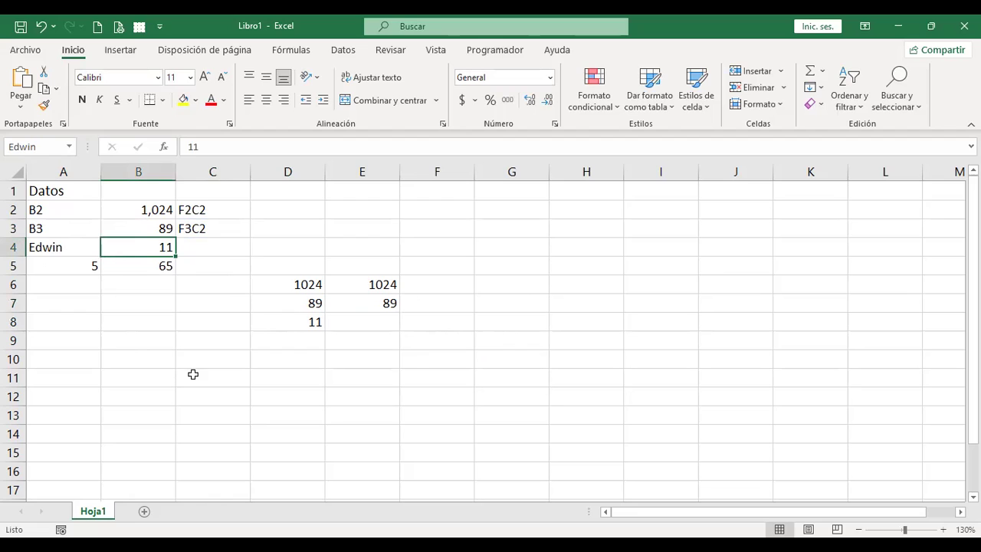
{"action": "left_click", "coordinate": [373, 320]}
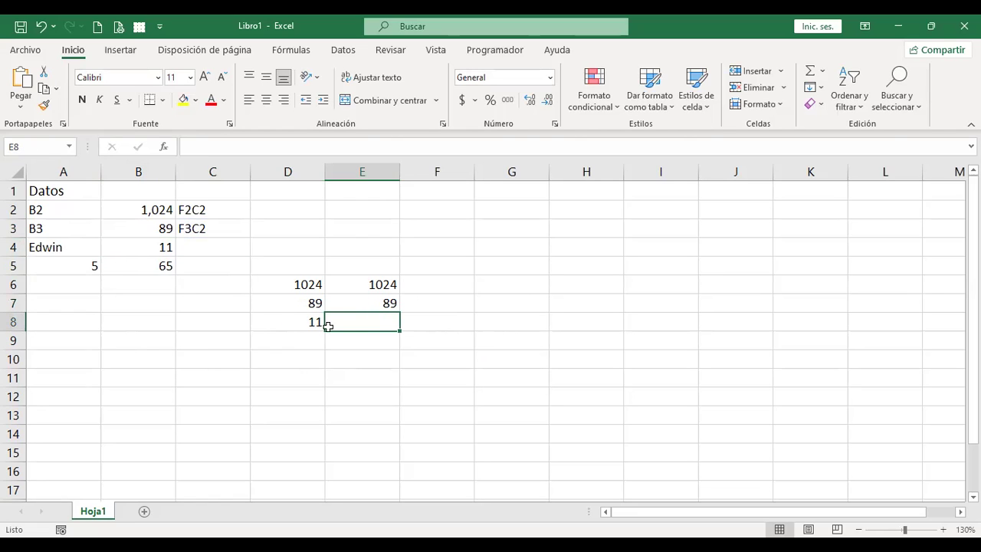
{"action": "left_click", "coordinate": [295, 341]}
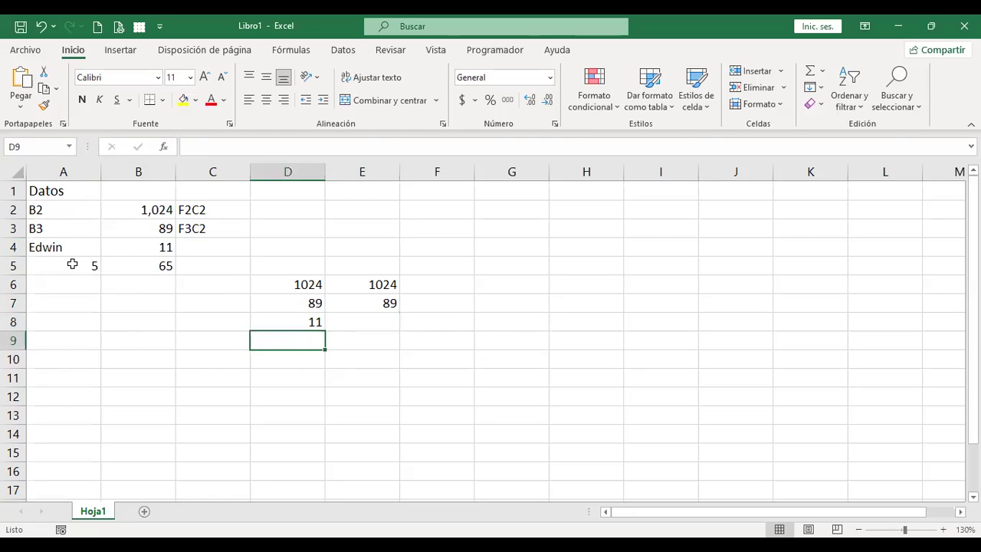
Show the formulas instead of their results across the sheet Hoja1.
{"action": "left_click", "coordinate": [305, 285]}
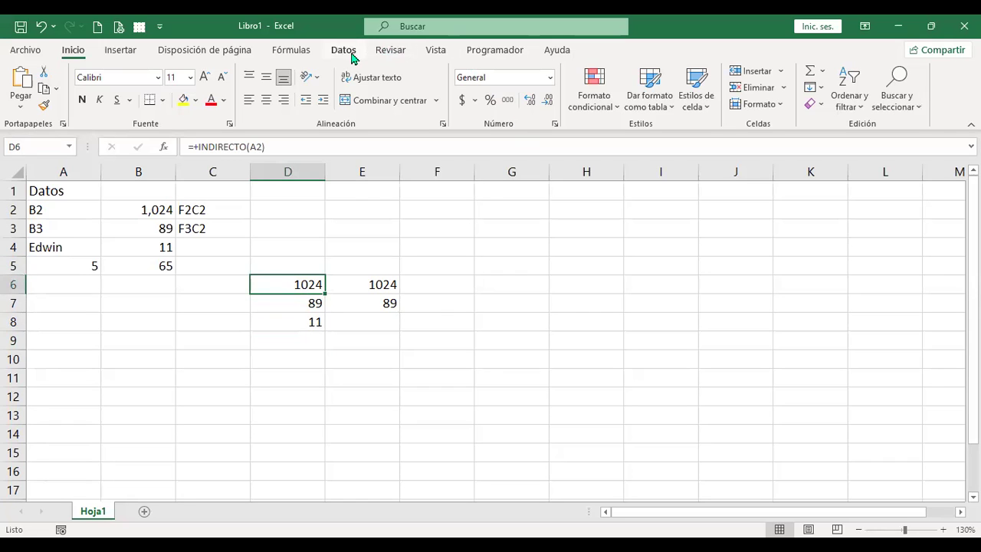
{"action": "left_click", "coordinate": [292, 49]}
{"action": "left_click", "coordinate": [705, 70]}
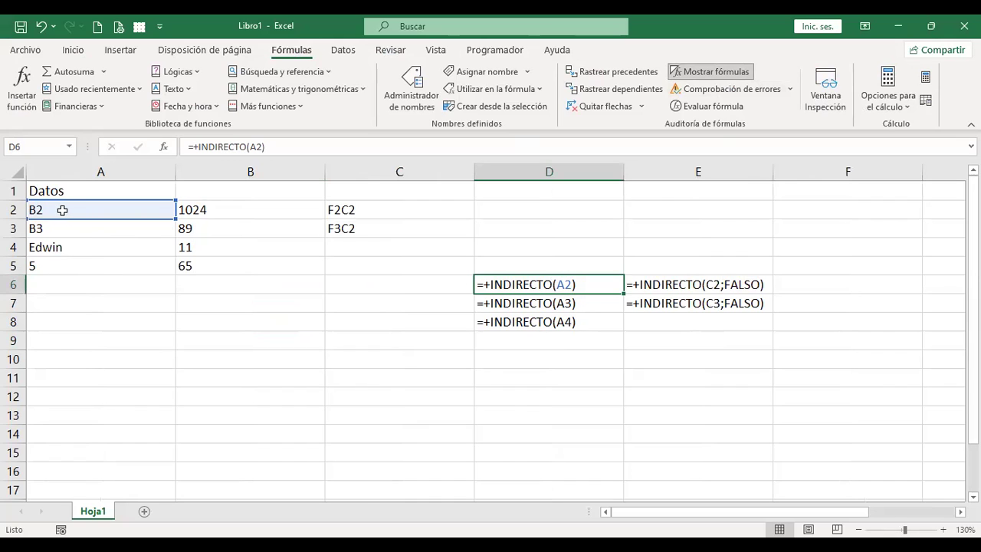
Examine which reference cells the INDIRECTO formulas in D6:D8 and E6:E7 point to.
{"action": "left_click", "coordinate": [583, 300]}
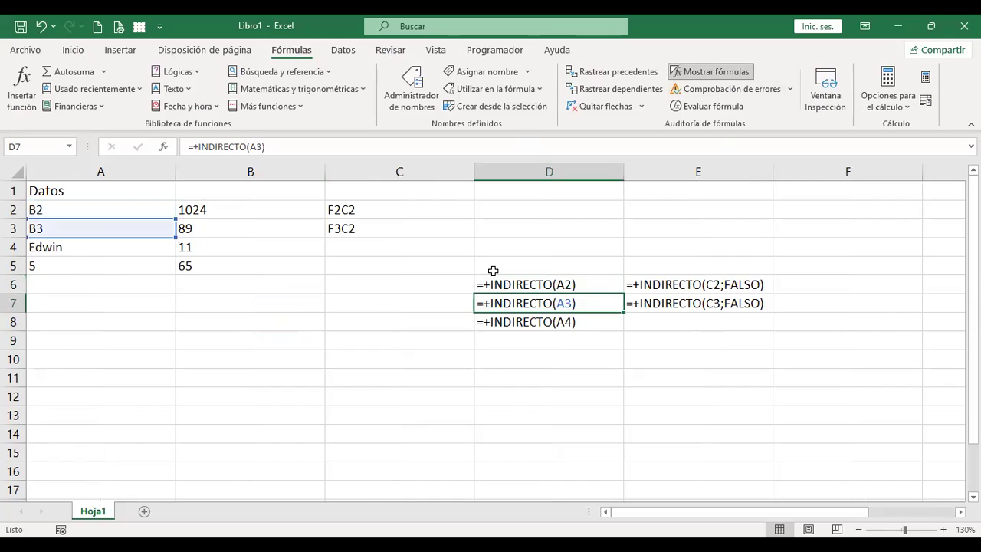
{"action": "left_click", "coordinate": [516, 326]}
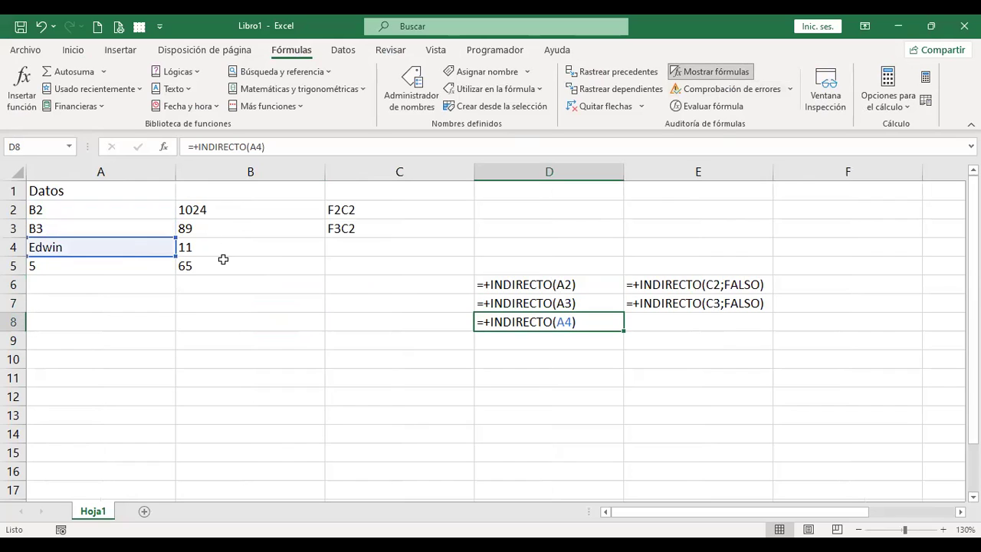
{"action": "left_click", "coordinate": [728, 286]}
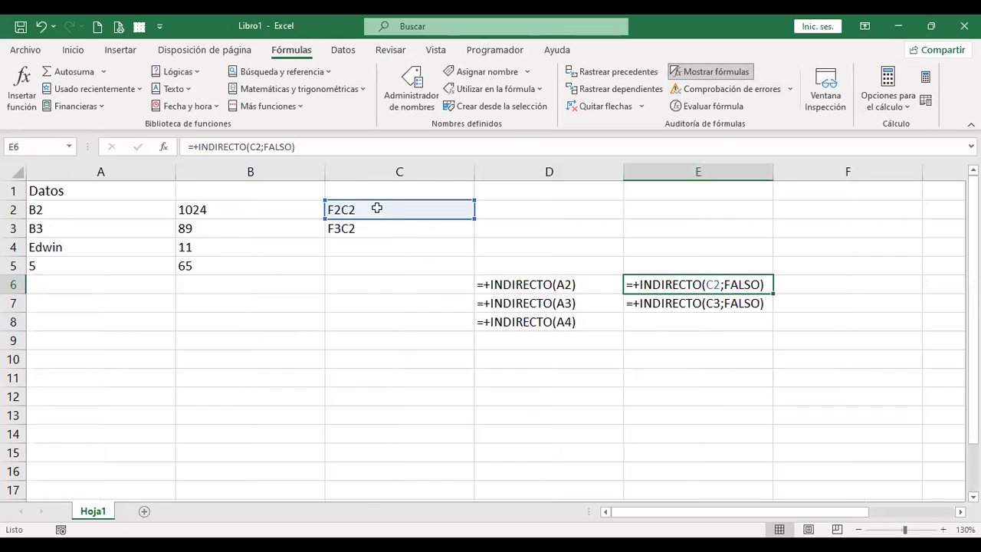
{"action": "left_click", "coordinate": [736, 304]}
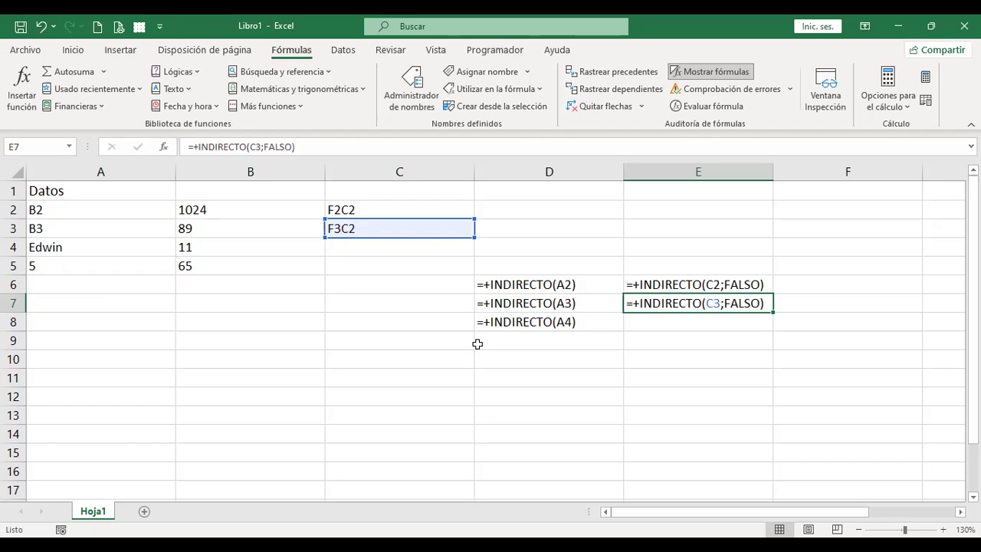
{"action": "mouse_move", "coordinate": [584, 284]}
{"action": "left_mouse_down"}
{"action": "mouse_move", "coordinate": [585, 296]}
{"action": "mouse_move", "coordinate": [592, 282]}
{"action": "left_mouse_up"}
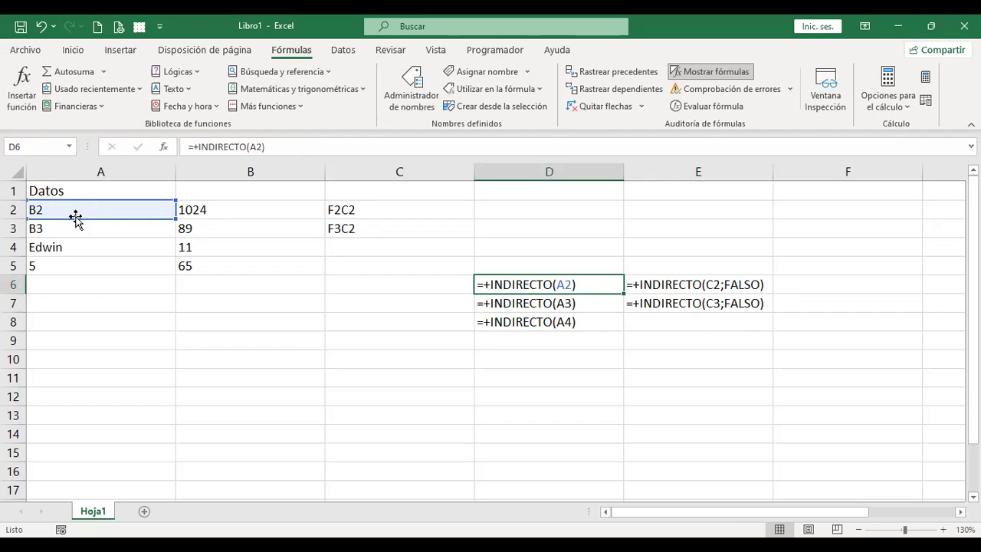
Switch the sheet Hoja1 back to displaying formula results instead of the formulas.
{"action": "left_click_drag", "start_coordinate": [75, 211], "coordinate": [75, 229]}
{"action": "left_click_drag", "start_coordinate": [375, 208], "coordinate": [377, 223]}
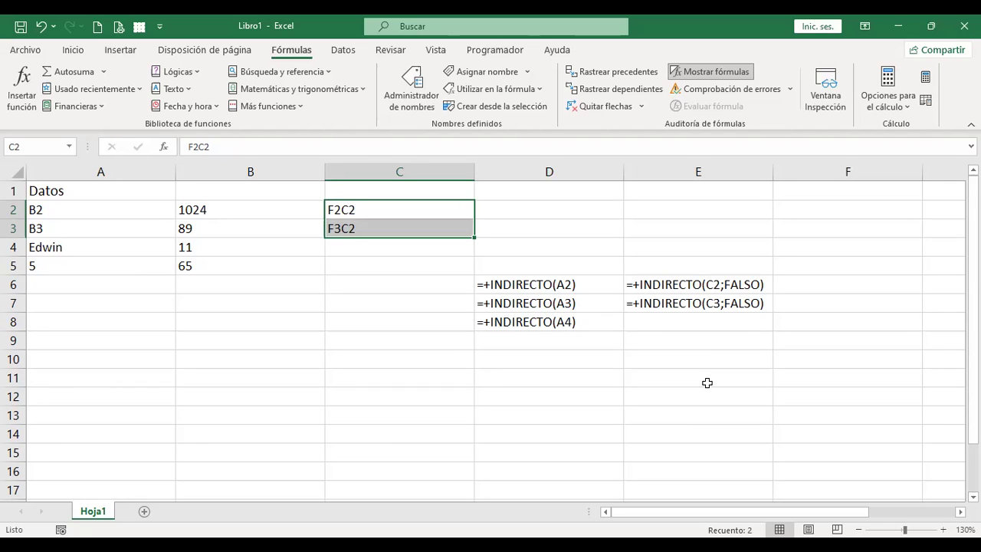
{"action": "left_click", "coordinate": [676, 72]}
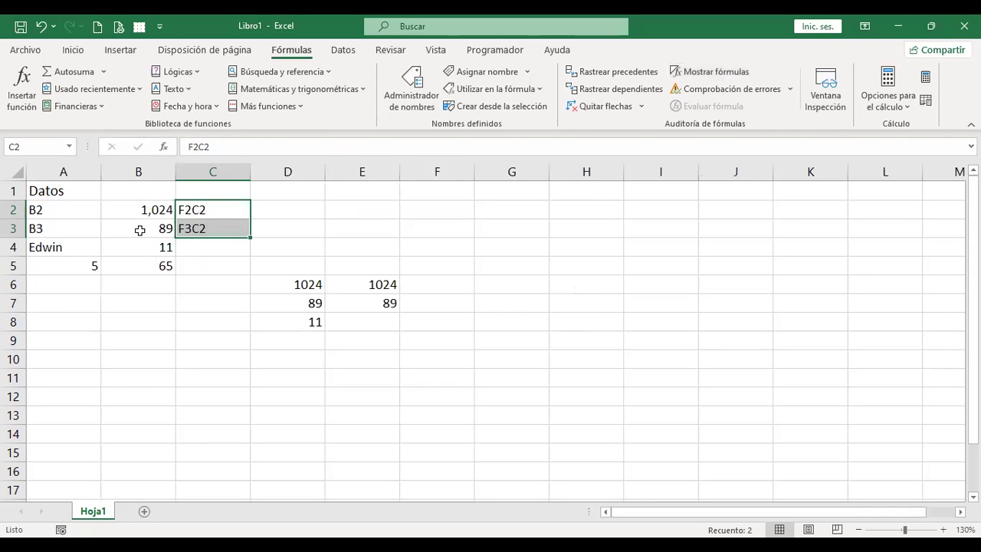
{"action": "left_click_drag", "start_coordinate": [66, 213], "coordinate": [68, 259]}
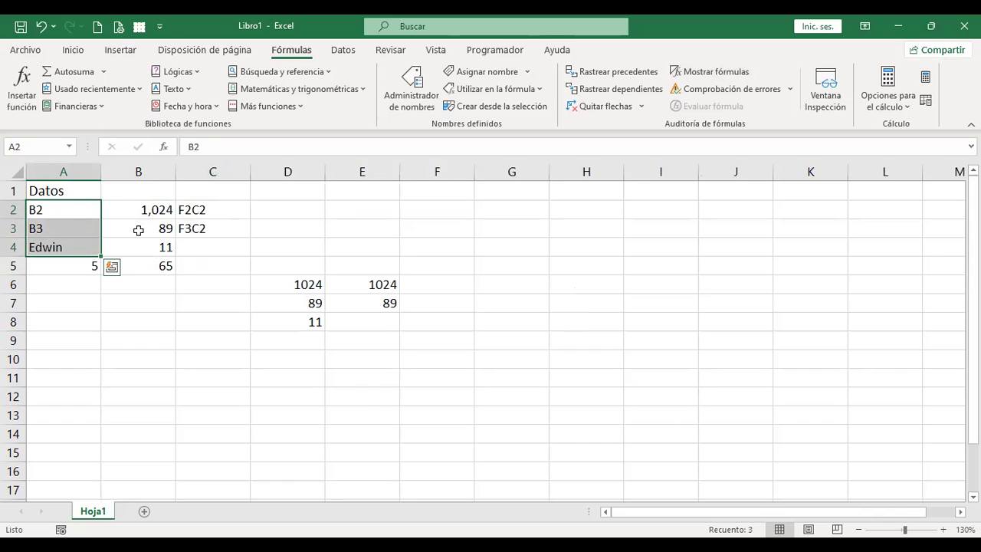
{"action": "left_click", "coordinate": [228, 246]}
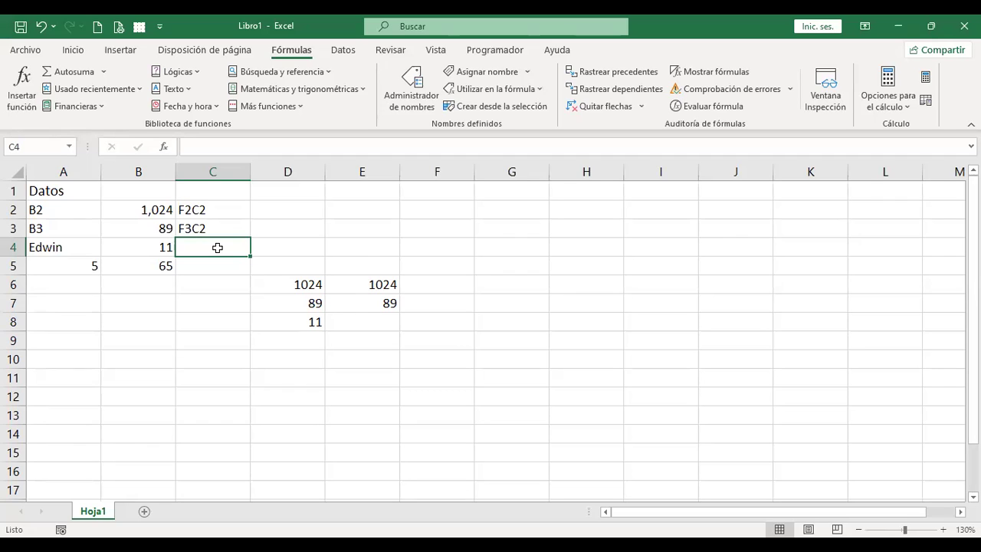
{"action": "key", "text": "Right"}
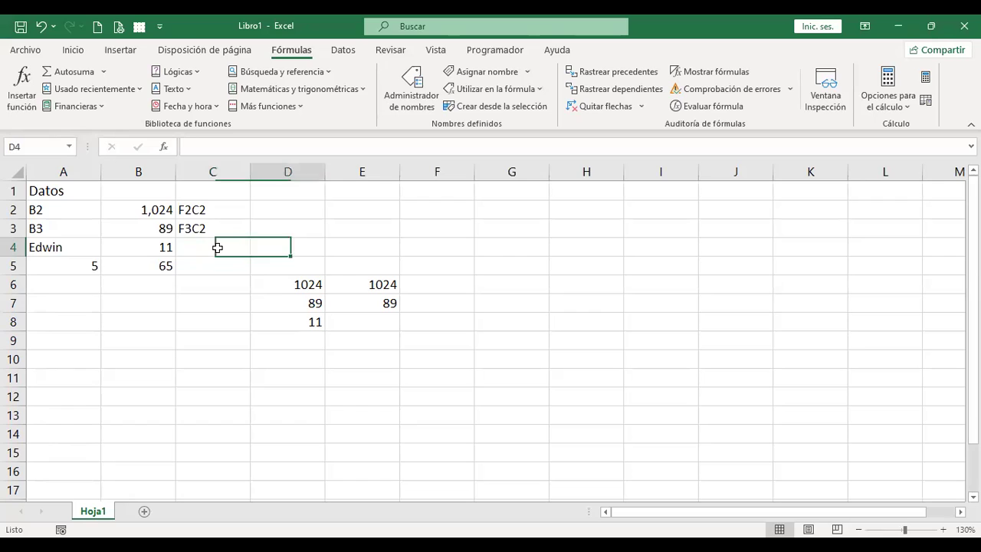
{"action": "key", "text": "Up"}
{"action": "key", "text": "Up"}
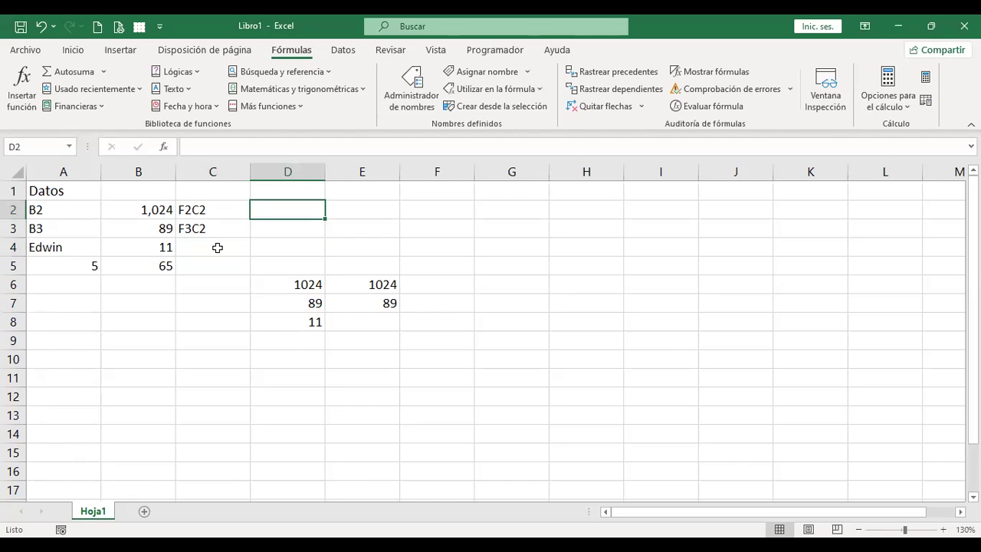
{"action": "type", "text": "F1C"}
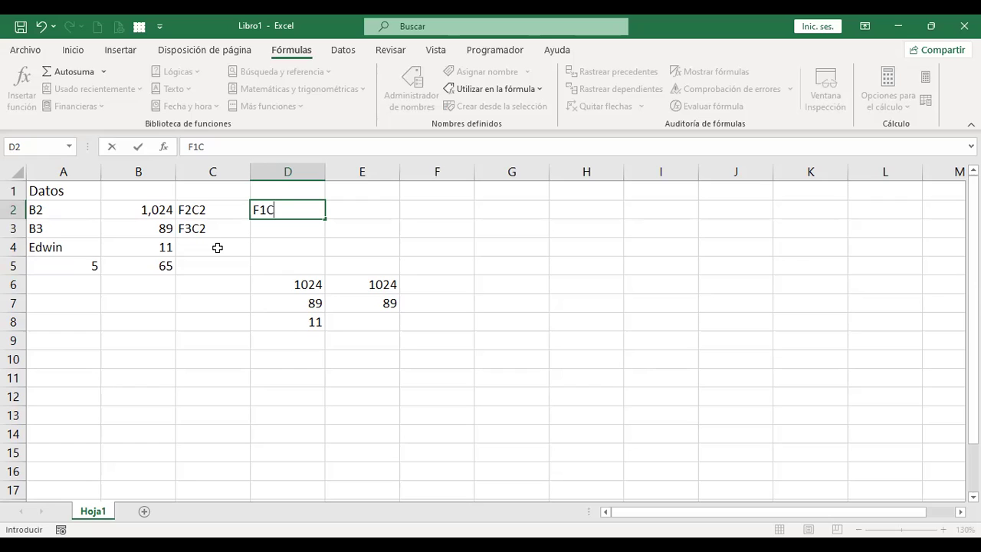
{"action": "key", "text": "BackSpace"}
{"action": "type", "text": "B1"}
{"action": "key", "text": "Escape"}
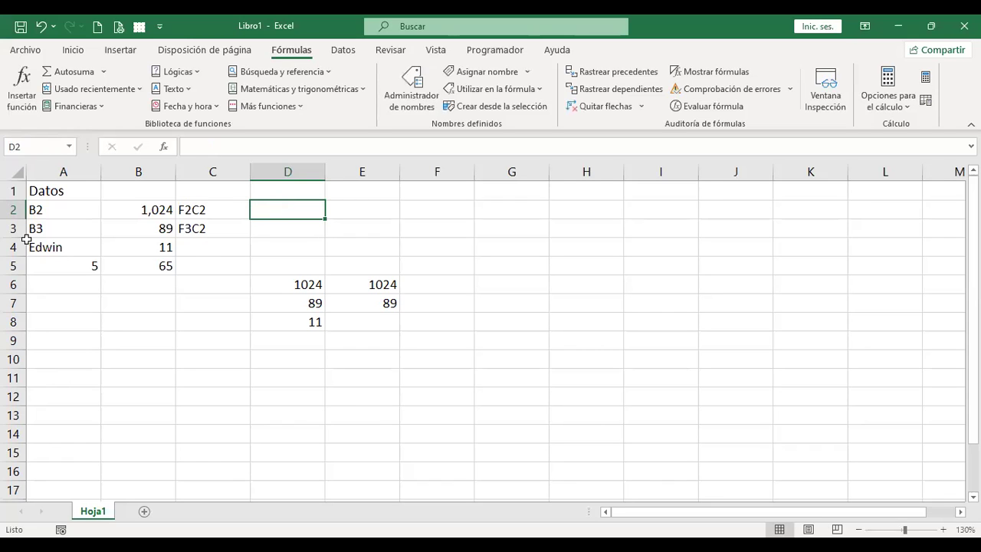
Enter the F1C1-style reference F1C1 as text in cell D1.
{"action": "left_click", "coordinate": [79, 197]}
{"action": "left_click_drag", "start_coordinate": [81, 202], "coordinate": [89, 256]}
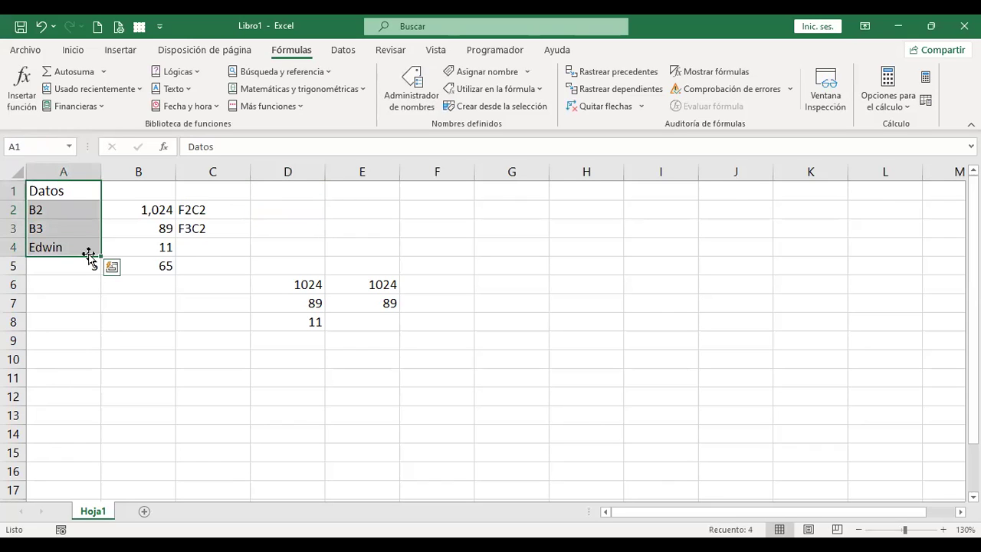
{"action": "left_click", "coordinate": [278, 192]}
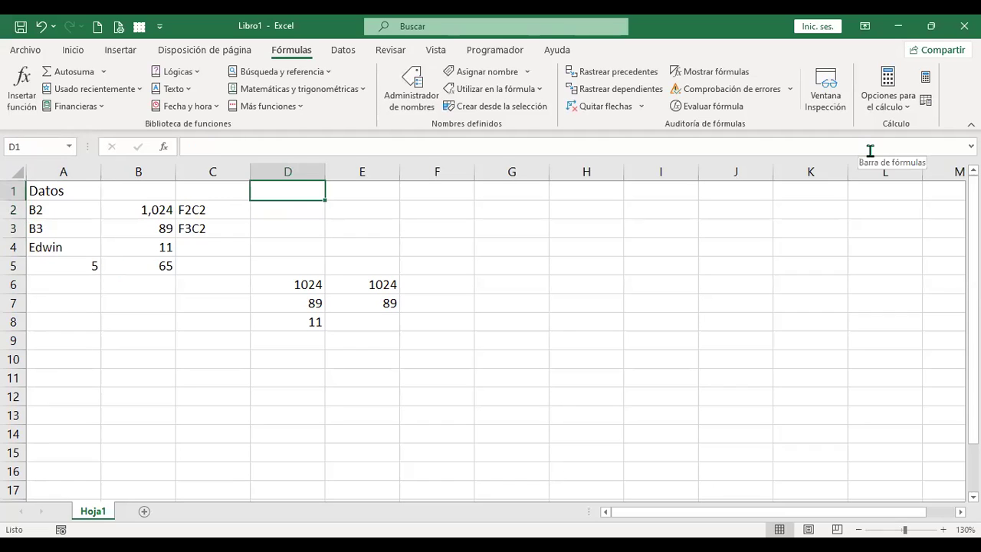
{"action": "type", "text": "F1"}
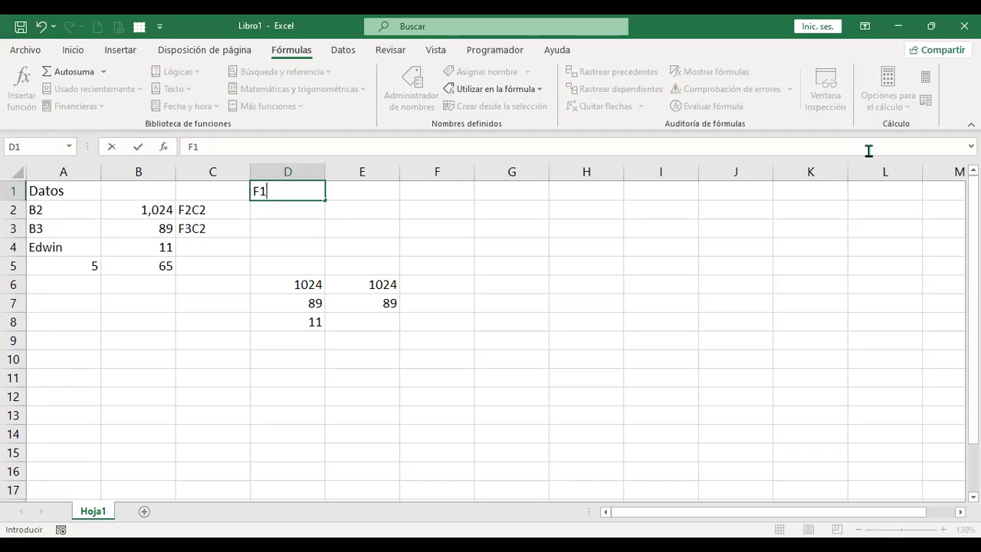
{"action": "type", "text": "C1"}
{"action": "key", "text": "Return"}
{"action": "key", "text": "Up"}
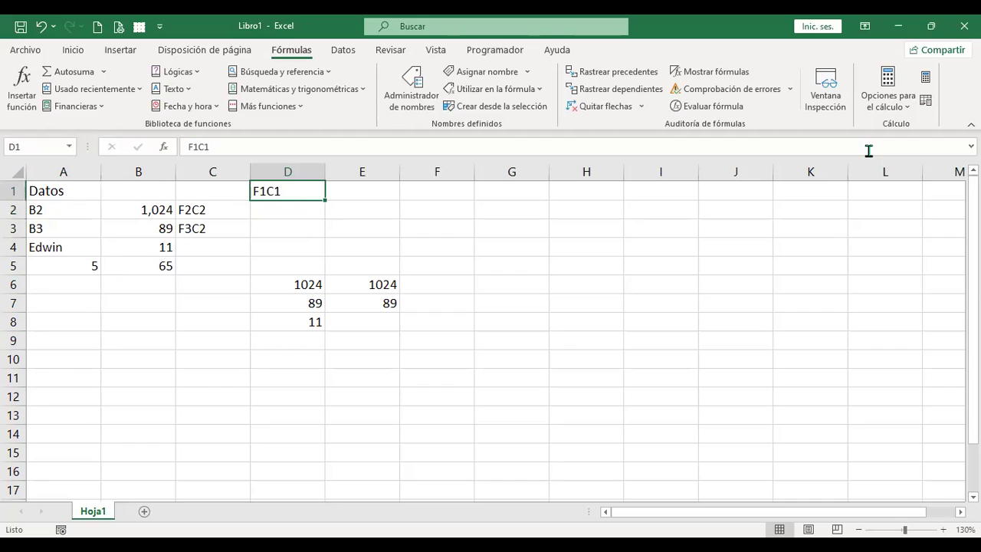
Enter an INDIRECTO formula in cell E1 that points to D1, without a second argument.
{"action": "left_click", "coordinate": [72, 188]}
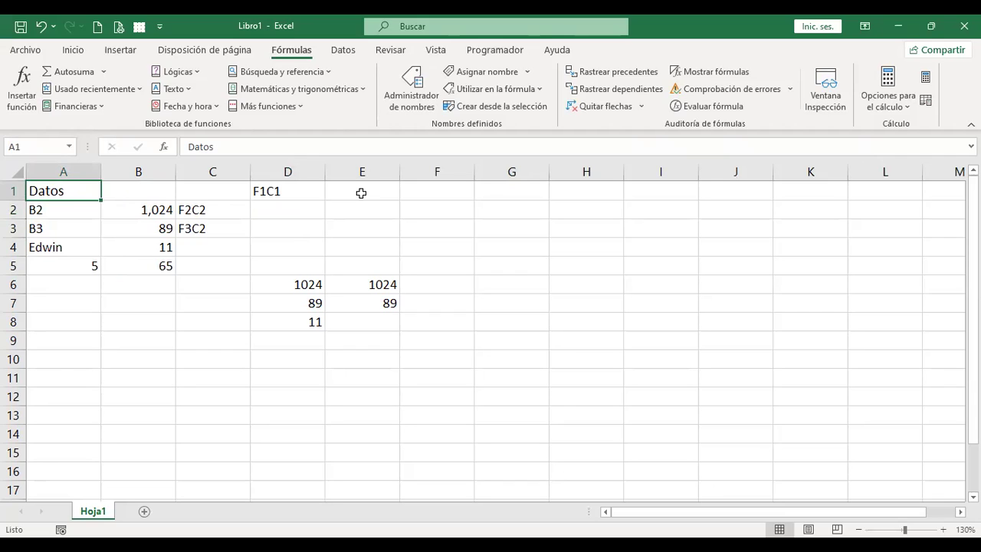
{"action": "left_click", "coordinate": [290, 189]}
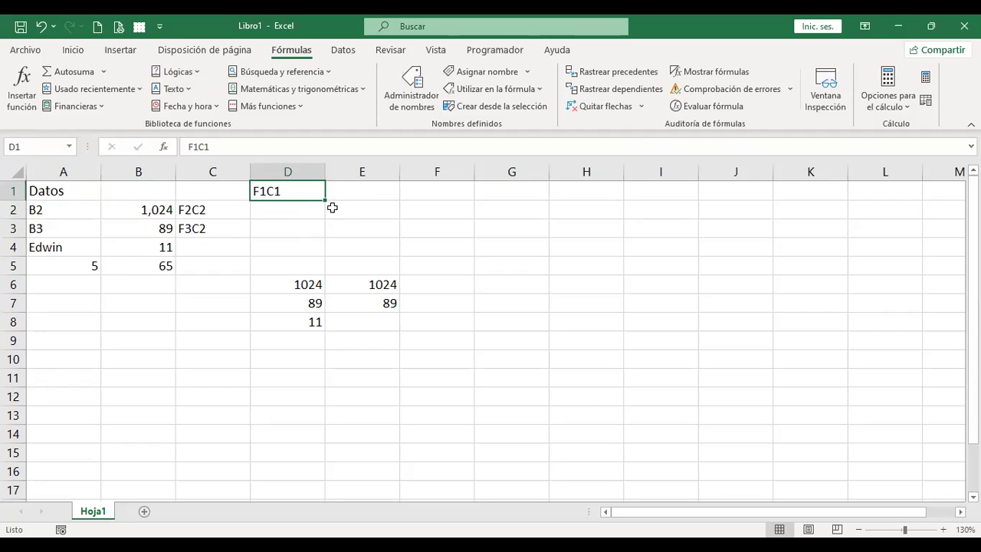
{"action": "left_click", "coordinate": [362, 191]}
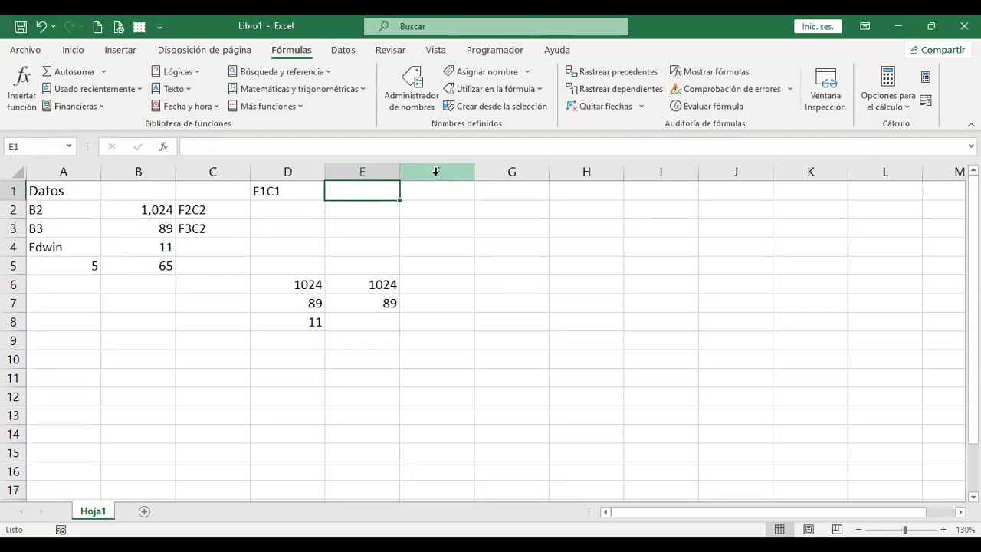
{"action": "type", "text": "+INDI"}
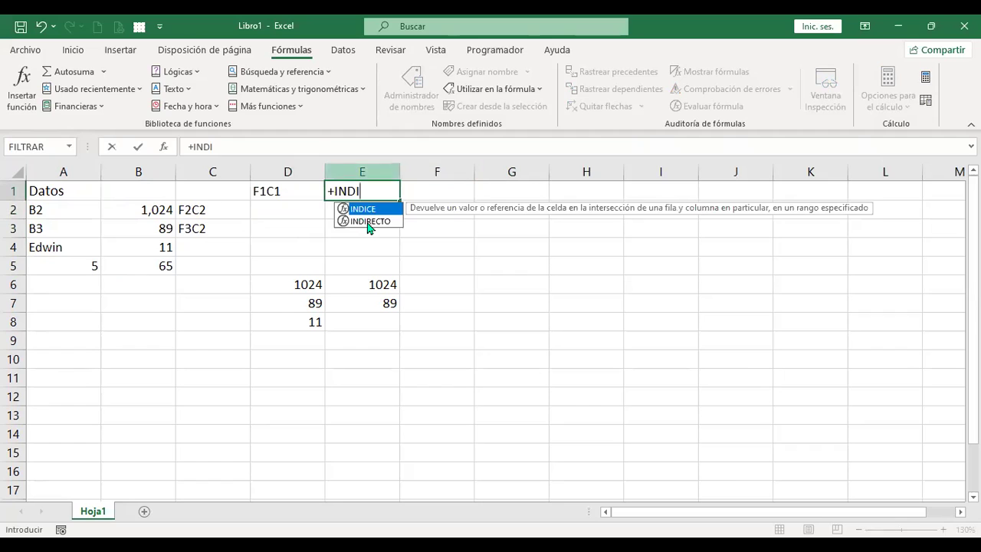
{"action": "double_click", "coordinate": [349, 223]}
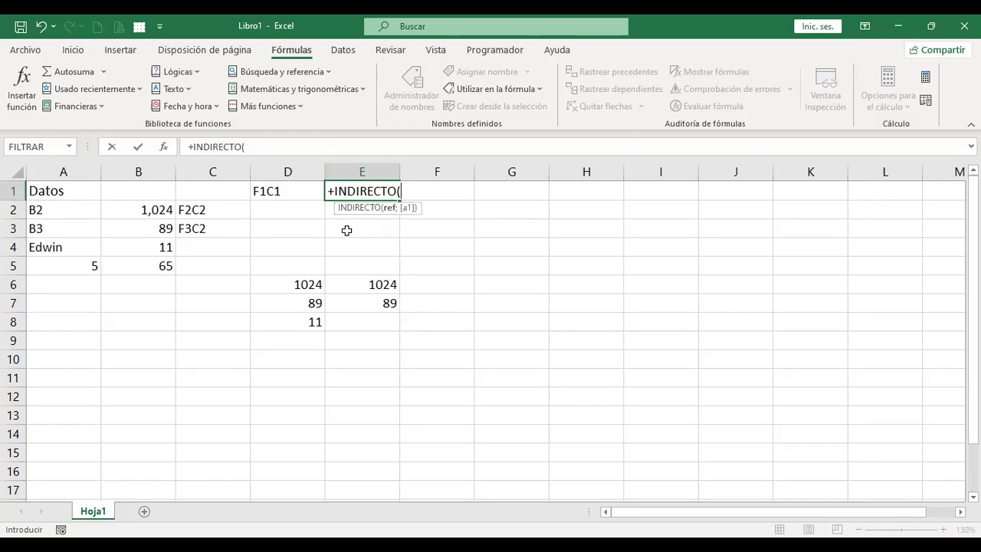
{"action": "left_click", "coordinate": [296, 191]}
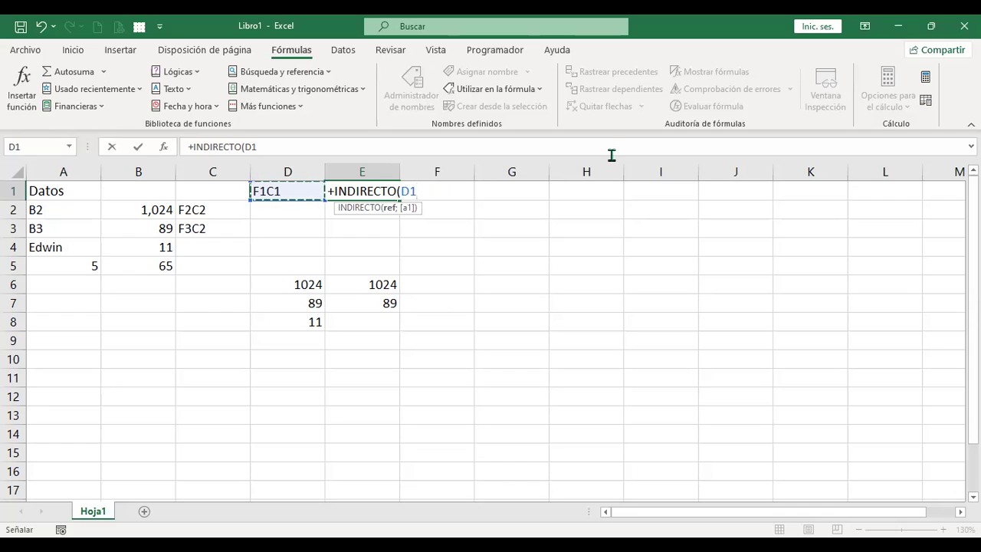
{"action": "key", "text": "ctrl+Return"}
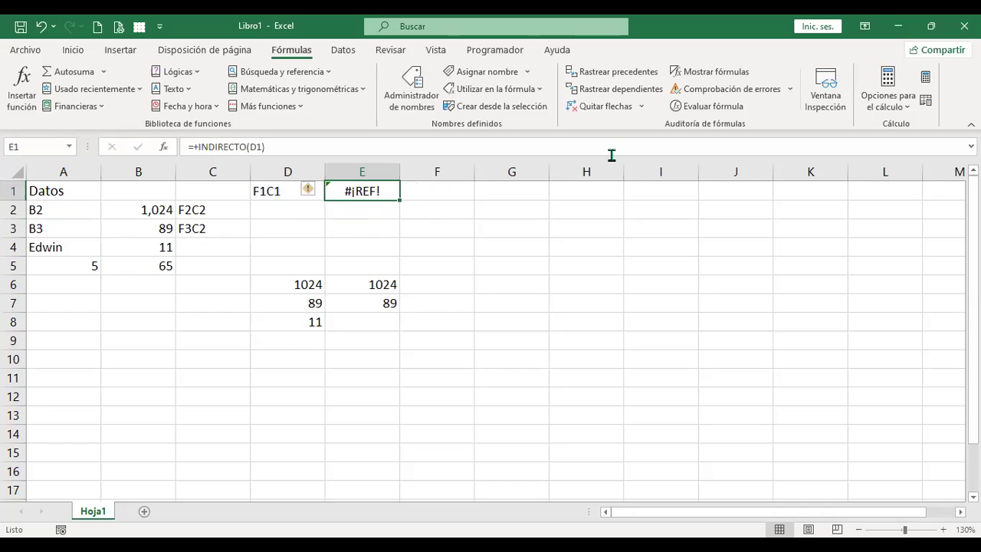
Add FALSO (Estilo F1C1) as the second argument of the INDIRECTO formula in E1.
{"action": "key", "text": "F2"}
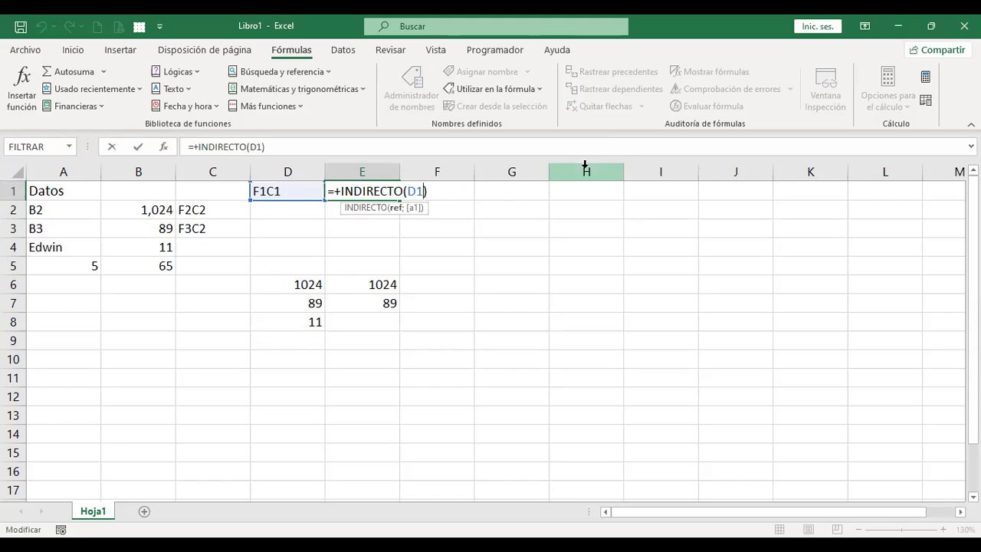
{"action": "type", "text": ";"}
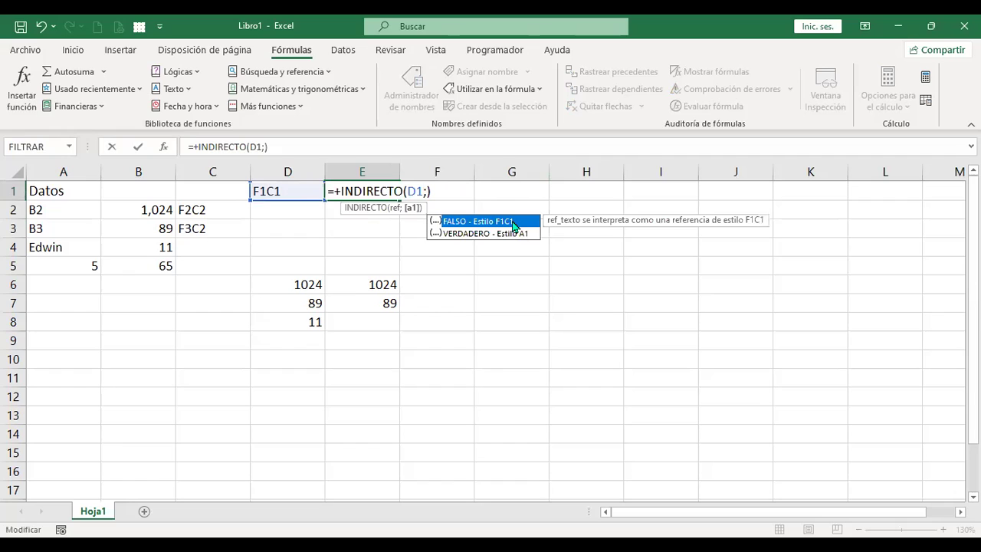
{"action": "key", "text": "Return"}
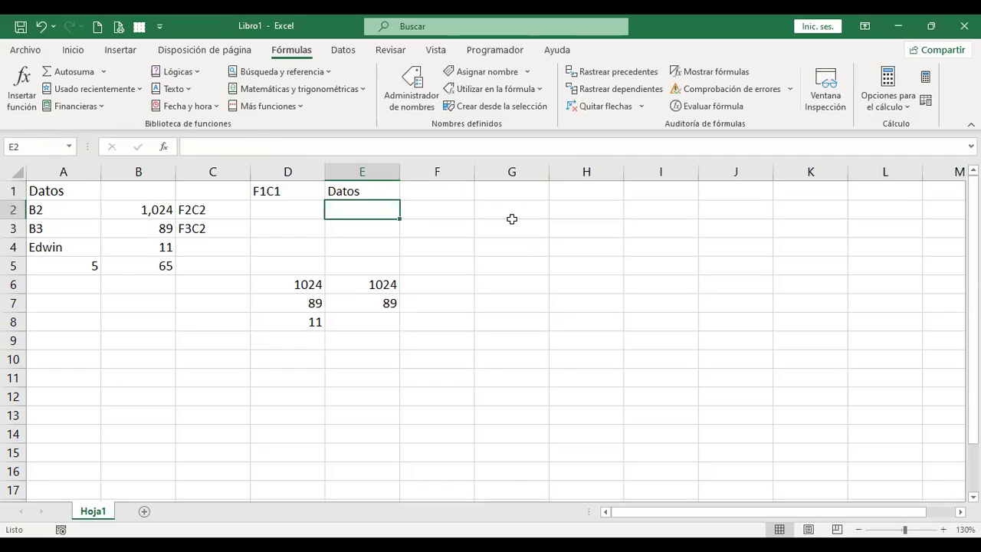
{"action": "key", "text": "Up"}
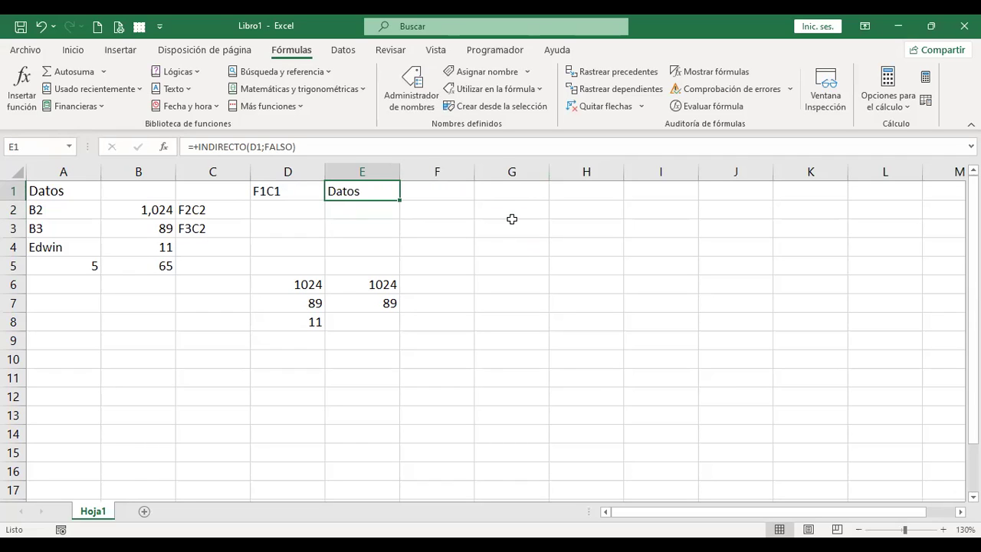
Try to fill the reference text in D1 down into D2, and clear the filled cell.
{"action": "left_click", "coordinate": [308, 195]}
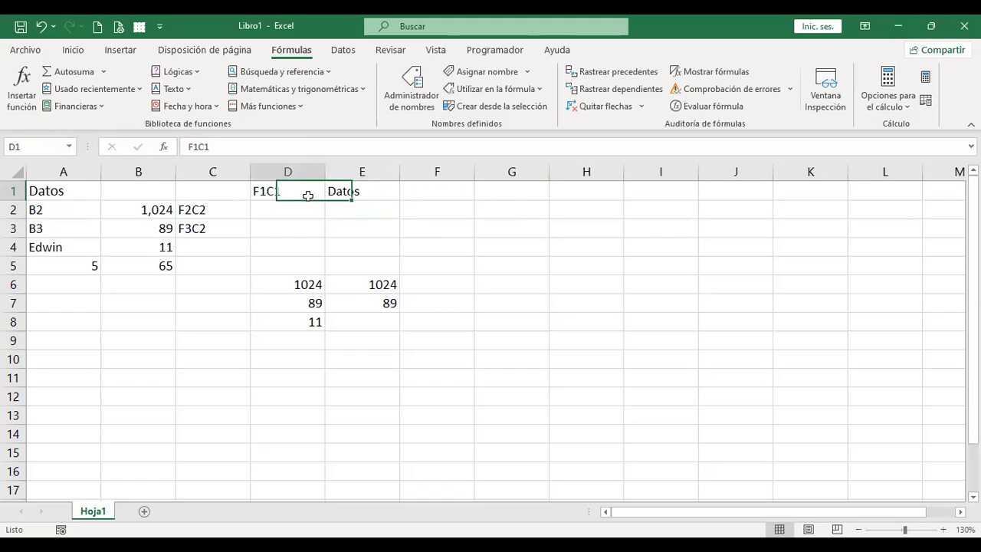
{"action": "left_click_drag", "start_coordinate": [326, 199], "coordinate": [333, 213]}
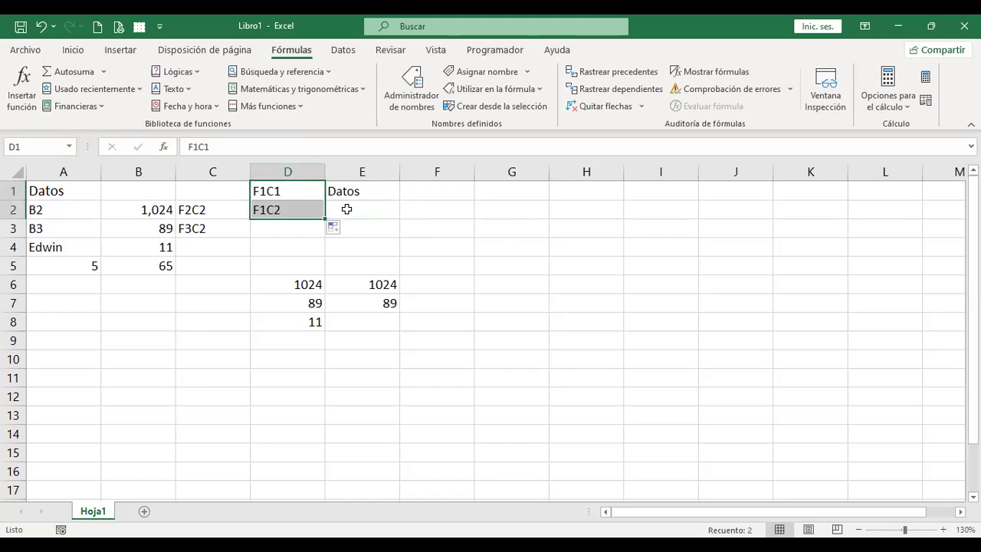
{"action": "left_click", "coordinate": [288, 208]}
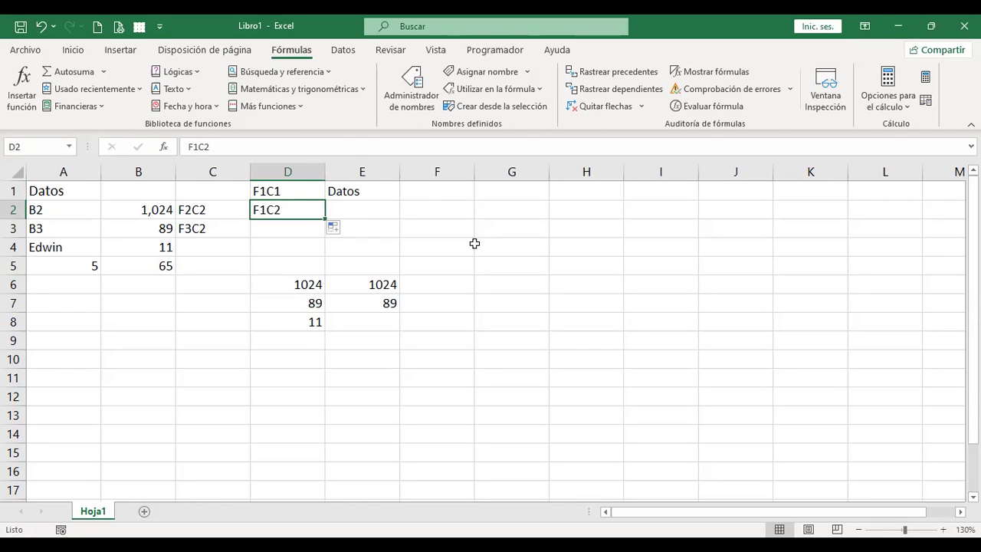
{"action": "key", "text": "Delete"}
{"action": "key", "text": "Up"}
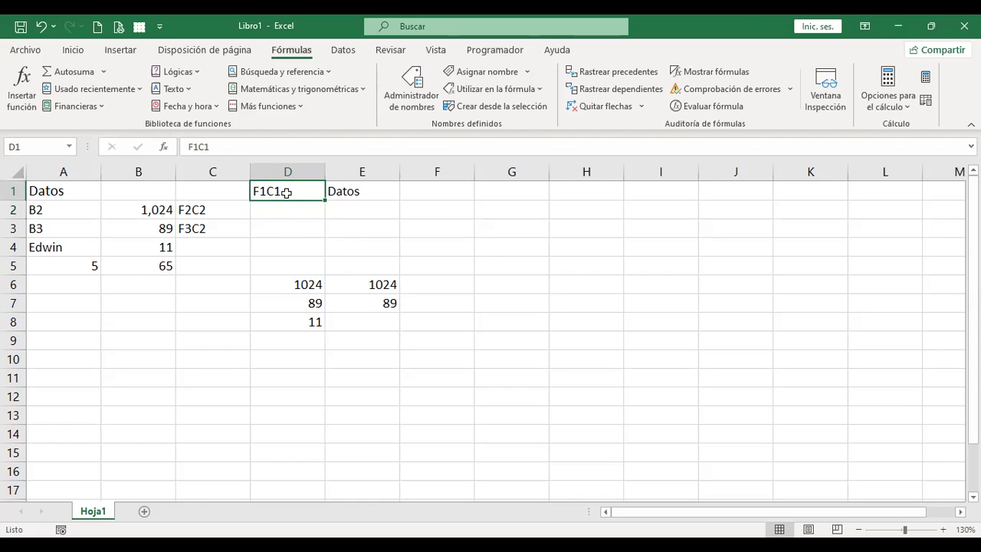
Try a dollar sign before the column part of the reference in D1, making it F1$C1.
{"action": "left_click", "coordinate": [251, 147]}
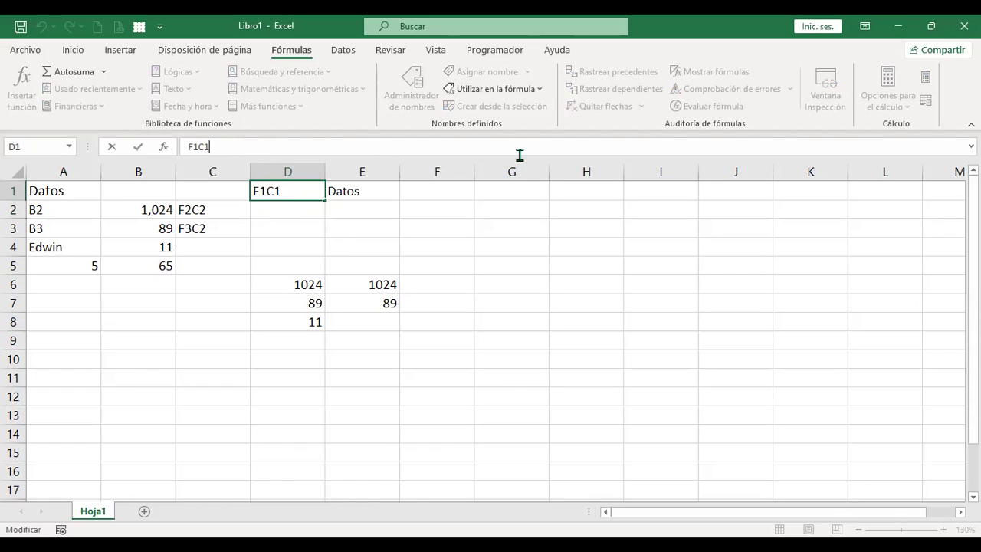
{"action": "key", "text": "Left"}
{"action": "key", "text": "Left"}
{"action": "type", "text": "$"}
{"action": "key", "text": "Return"}
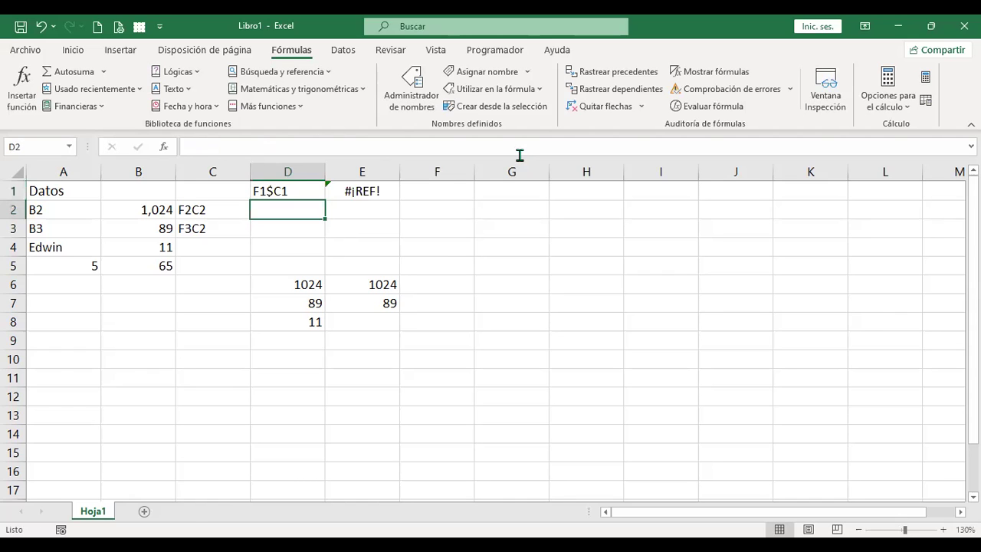
Remove the dollar sign from the reference text in D1 so it reads F1C1.
{"action": "key", "text": "Up"}
{"action": "key", "text": "F2"}
{"action": "key", "text": "Left"}
{"action": "key", "text": "Left"}
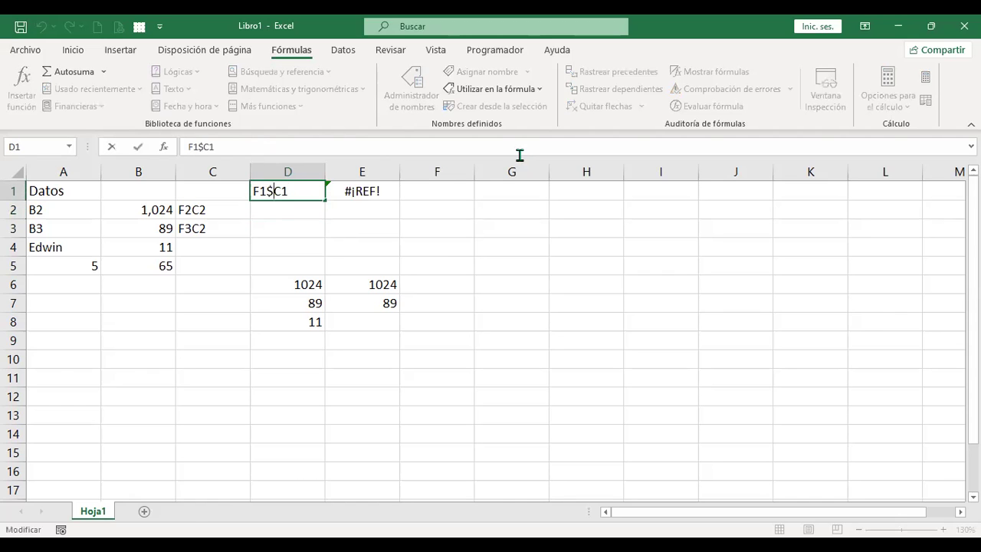
{"action": "key", "text": "BackSpace"}
{"action": "key", "text": "Return"}
{"action": "key", "text": "Down"}
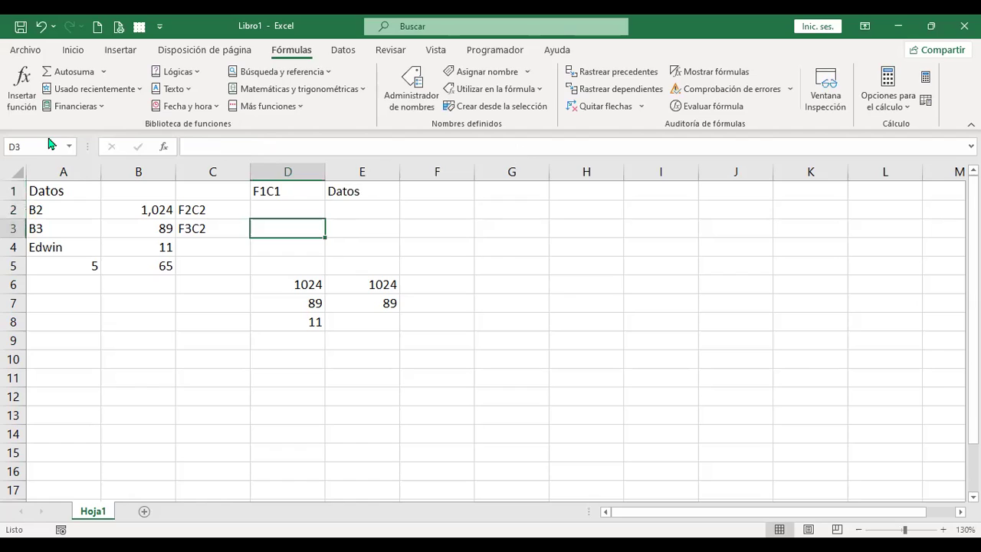
{"action": "left_click", "coordinate": [60, 276]}
{"action": "left_click_drag", "start_coordinate": [65, 261], "coordinate": [140, 266]}
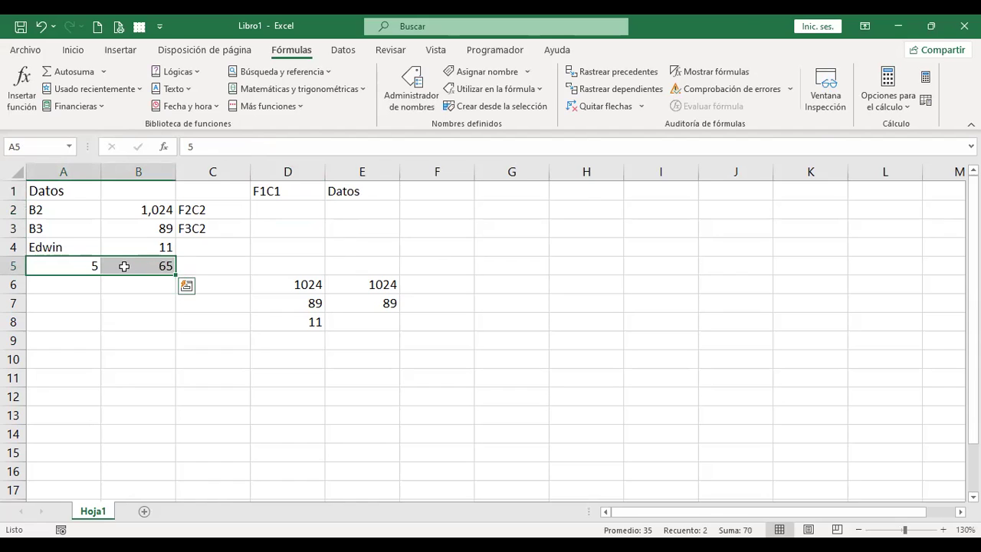
{"action": "left_click", "coordinate": [67, 264]}
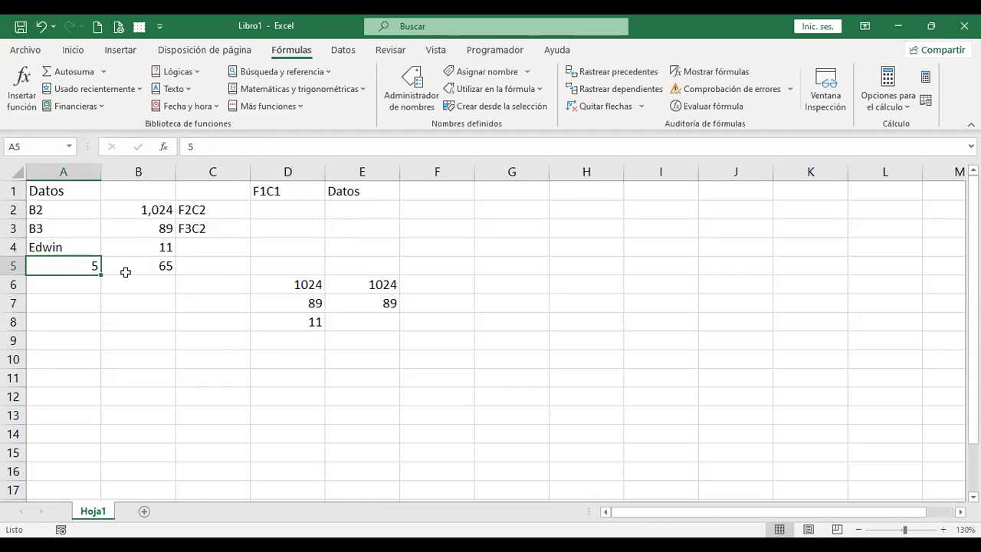
{"action": "left_click", "coordinate": [137, 267]}
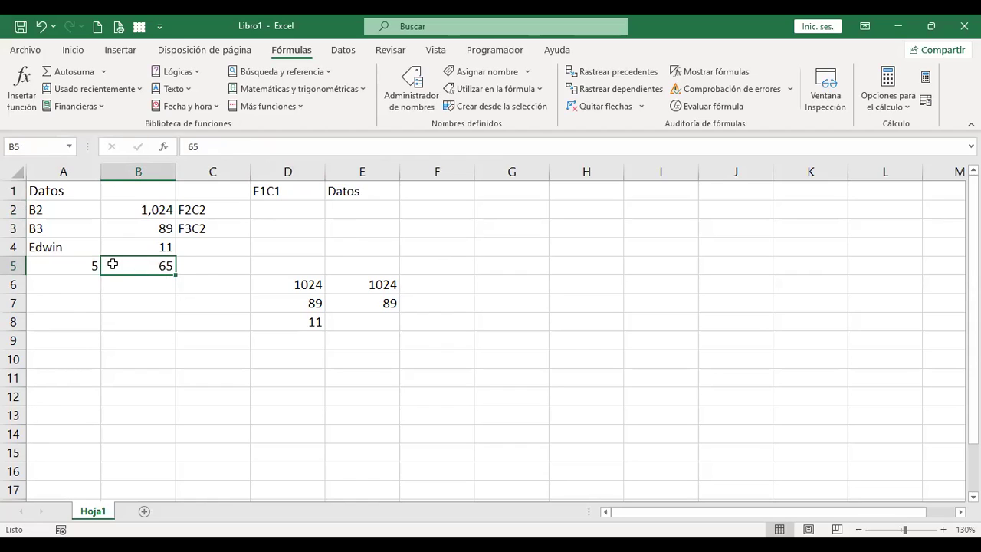
{"action": "left_click", "coordinate": [366, 320]}
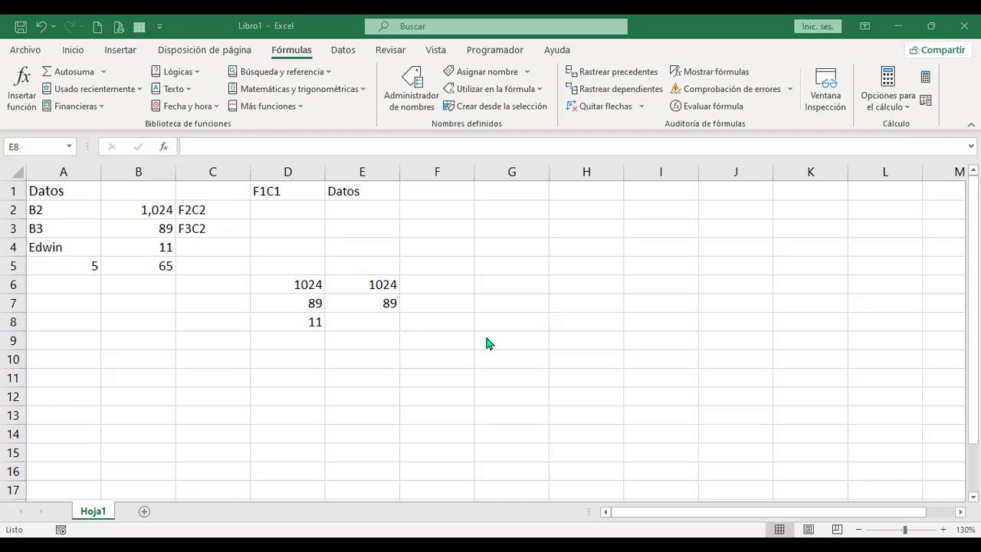
{"action": "type", "text": "+I"}
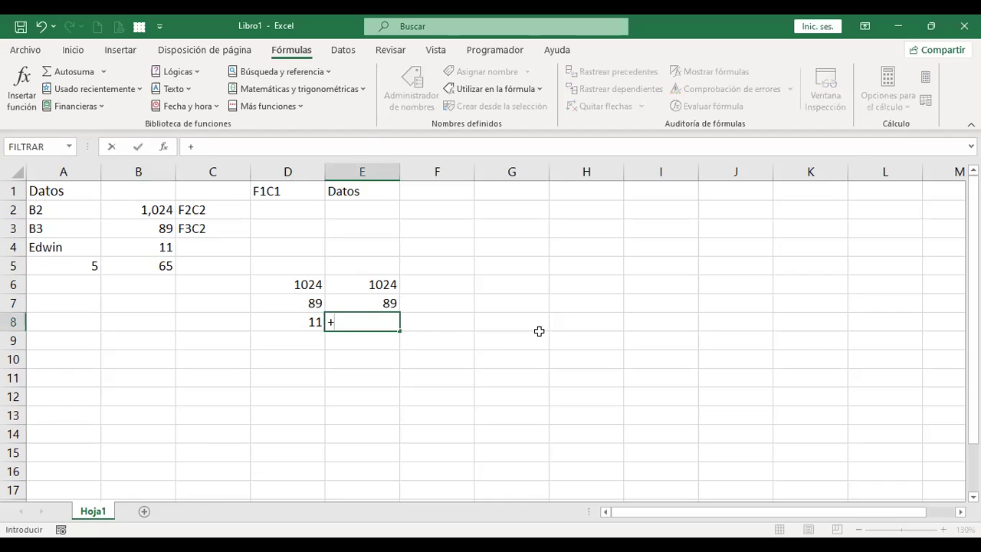
{"action": "key", "text": "Escape"}
{"action": "key", "text": "Escape"}
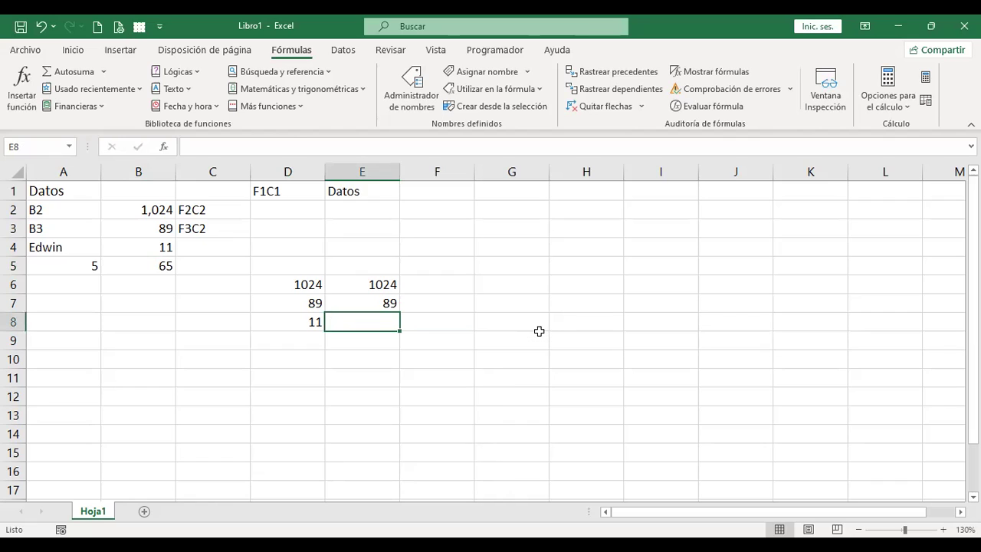
Enter the formula +INDIRECTO("B"&A5) in D9, joining the column letter B with the row number stored in A5.
{"action": "key", "text": "Up"}
{"action": "key", "text": "Left"}
{"action": "key", "text": "Up"}
{"action": "key", "text": "Down"}
{"action": "key", "text": "Down"}
{"action": "key", "text": "Down"}
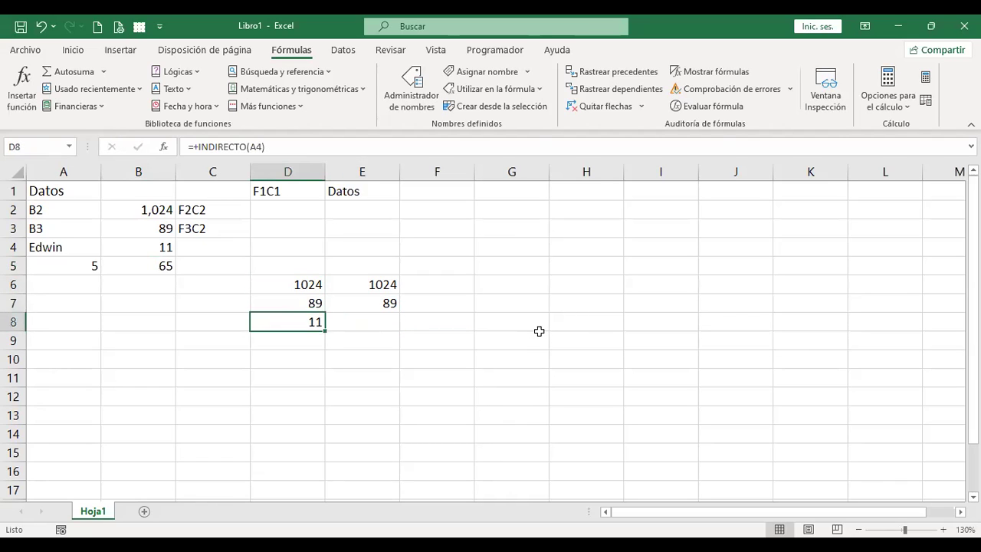
{"action": "type", "text": "+"}
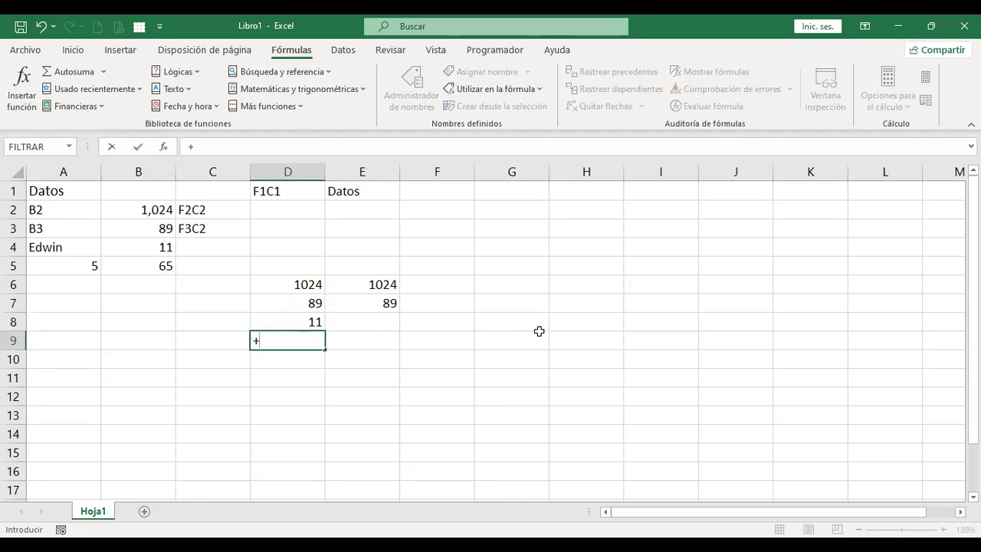
{"action": "type", "text": "INDI"}
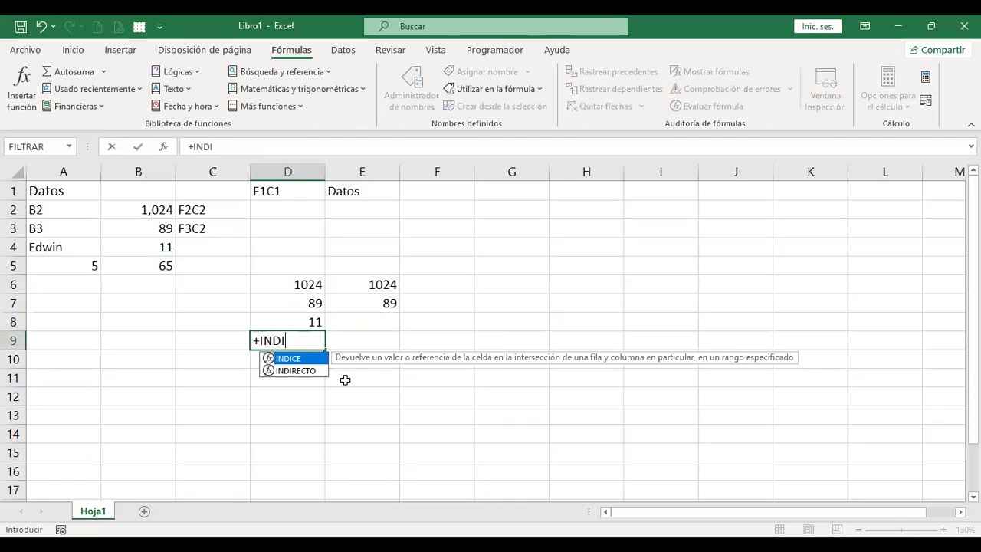
{"action": "double_click", "coordinate": [301, 372]}
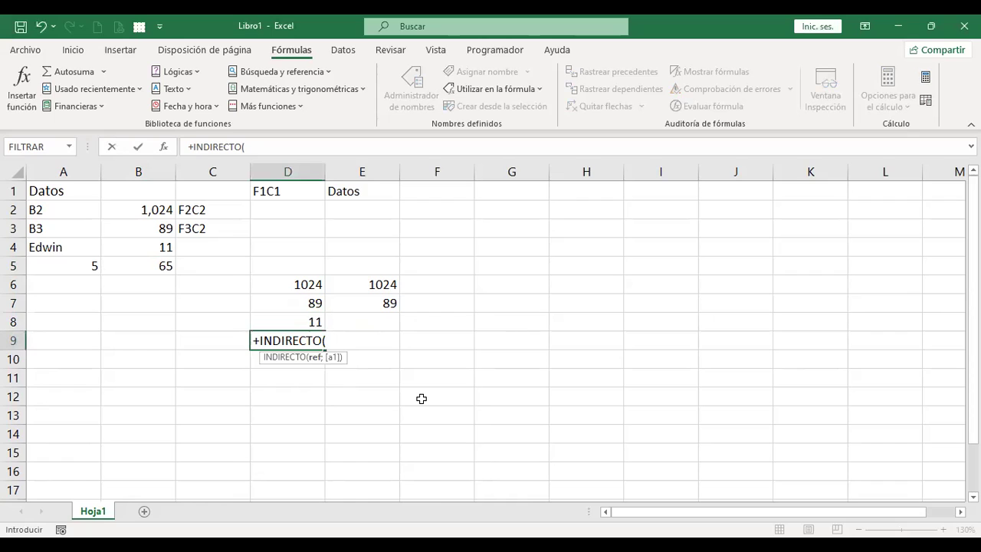
{"action": "type", "text": "\"B\"&"}
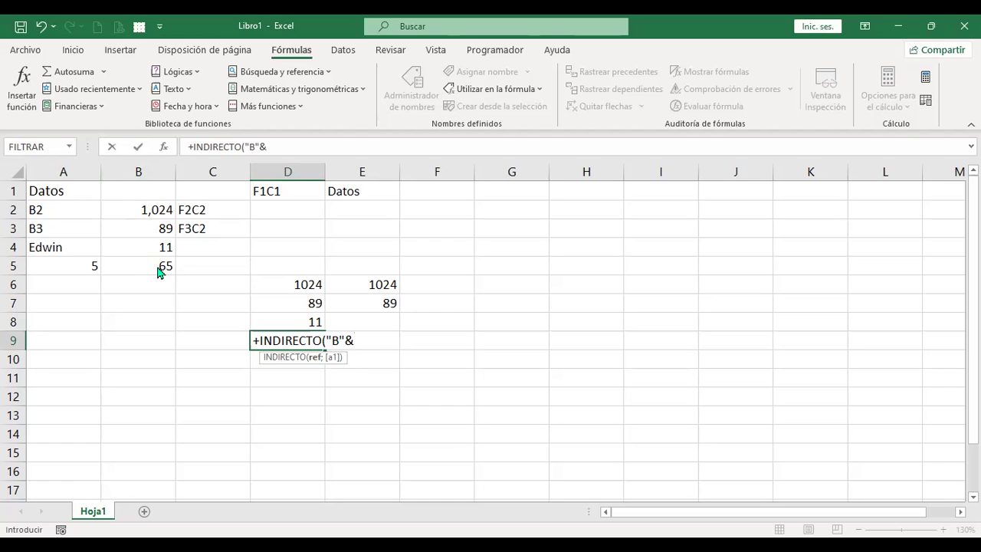
{"action": "key", "text": "alt+Tab"}
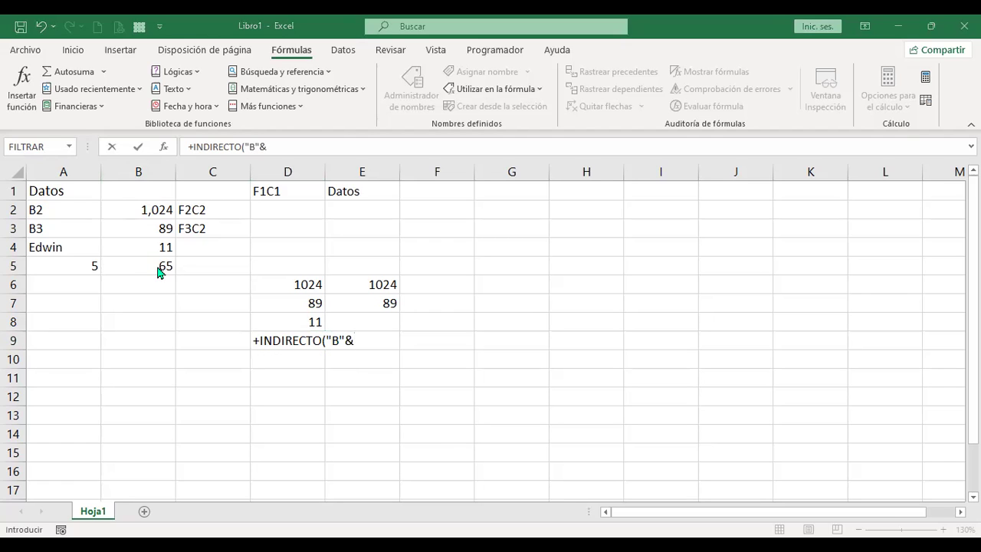
{"action": "left_click", "coordinate": [335, 339]}
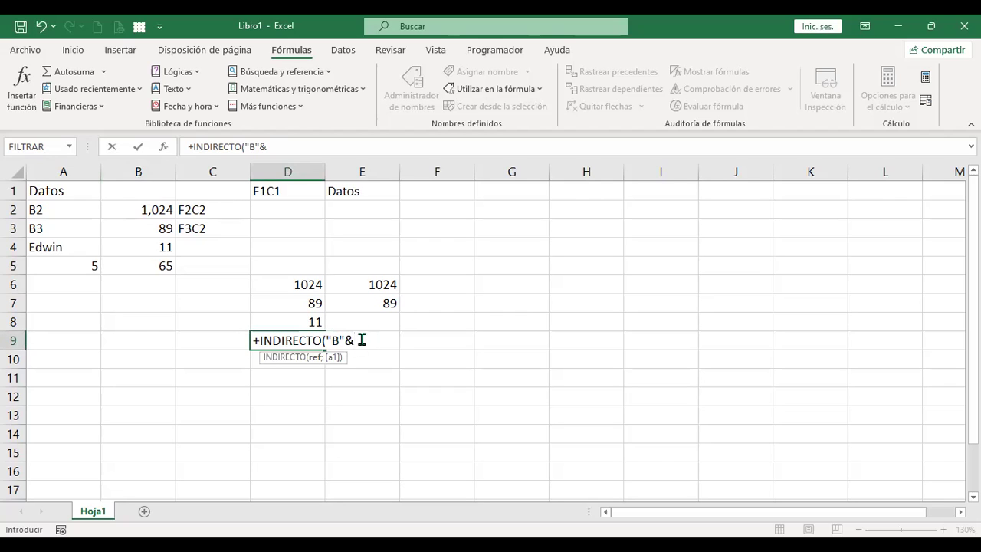
{"action": "left_click", "coordinate": [69, 265]}
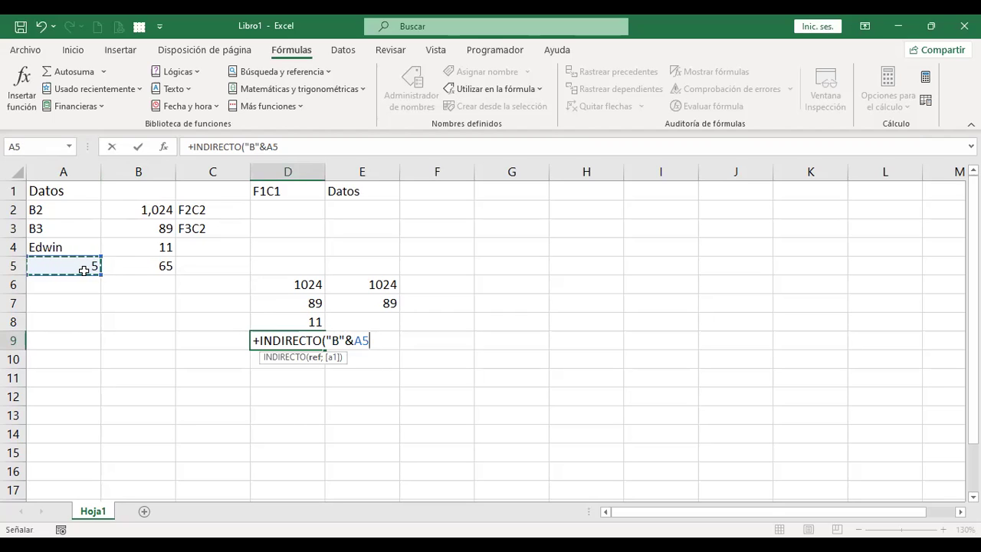
{"action": "type", "text": ")"}
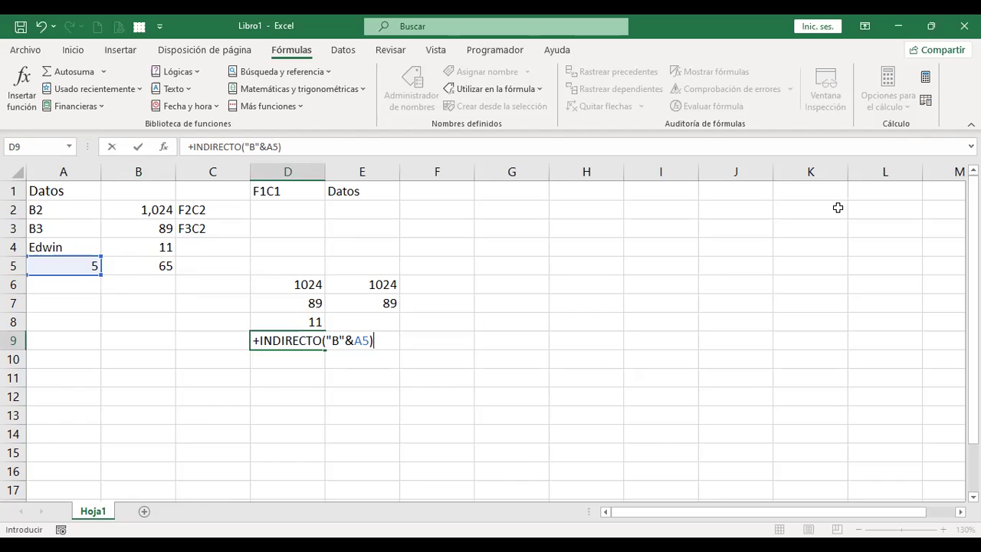
{"action": "key", "text": "Return"}
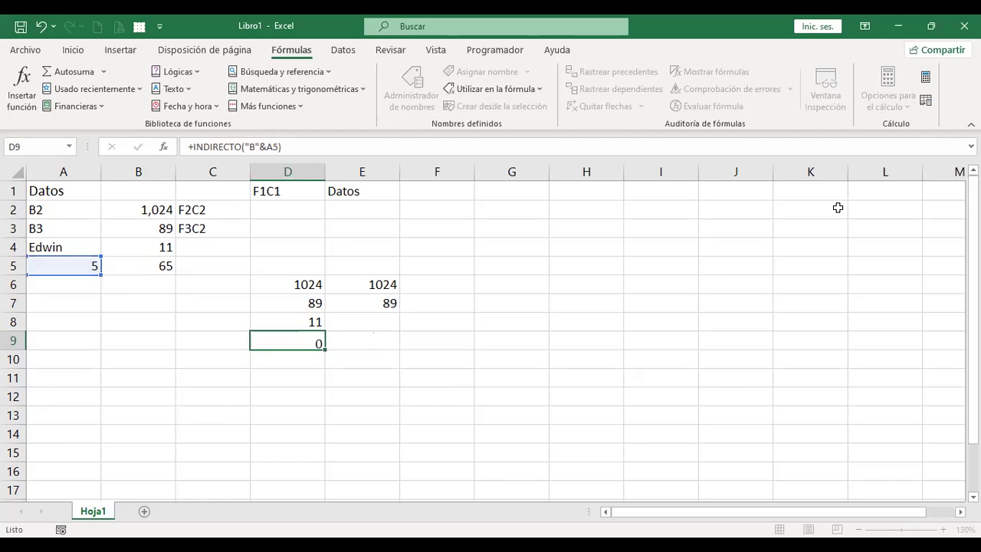
{"action": "key", "text": "Up"}
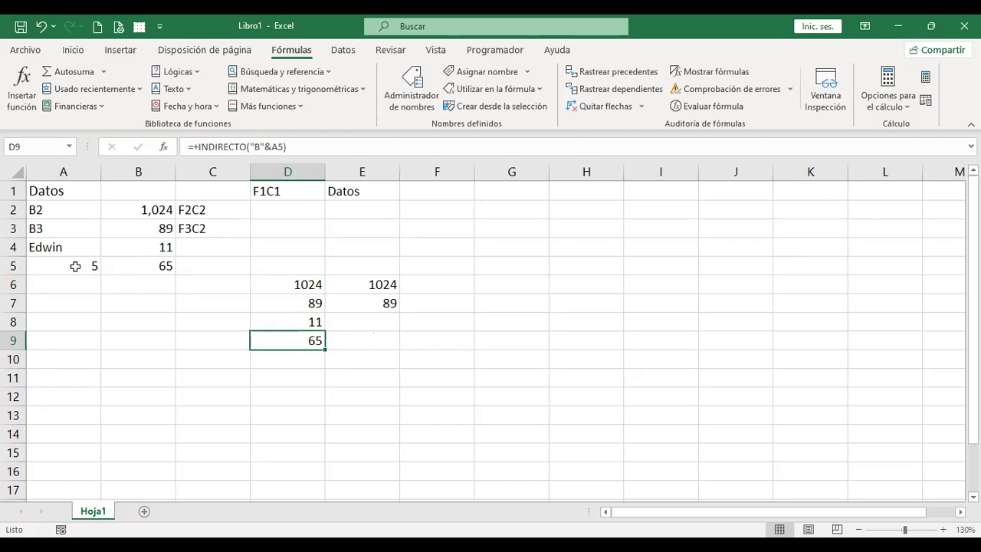
Examine the reference texts in A2 and C2, the row number in A5, and the INDIRECTO formulas in D9 and D8.
{"action": "left_click", "coordinate": [58, 210]}
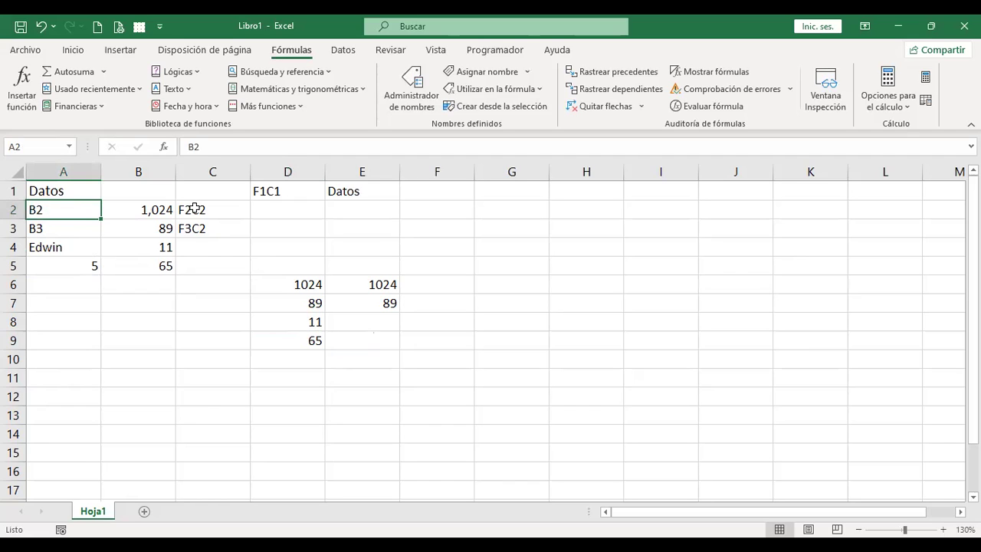
{"action": "left_click", "coordinate": [228, 208]}
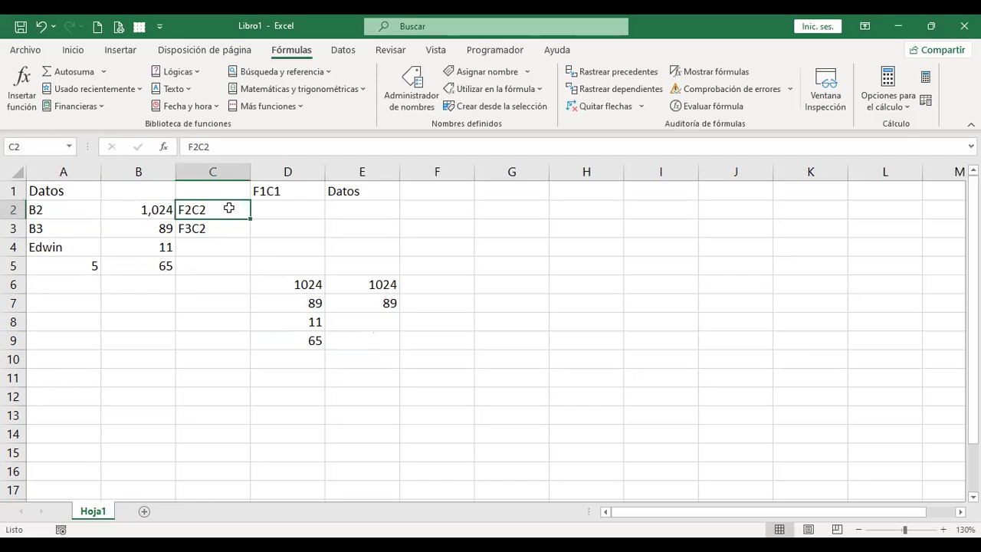
{"action": "left_click", "coordinate": [71, 266]}
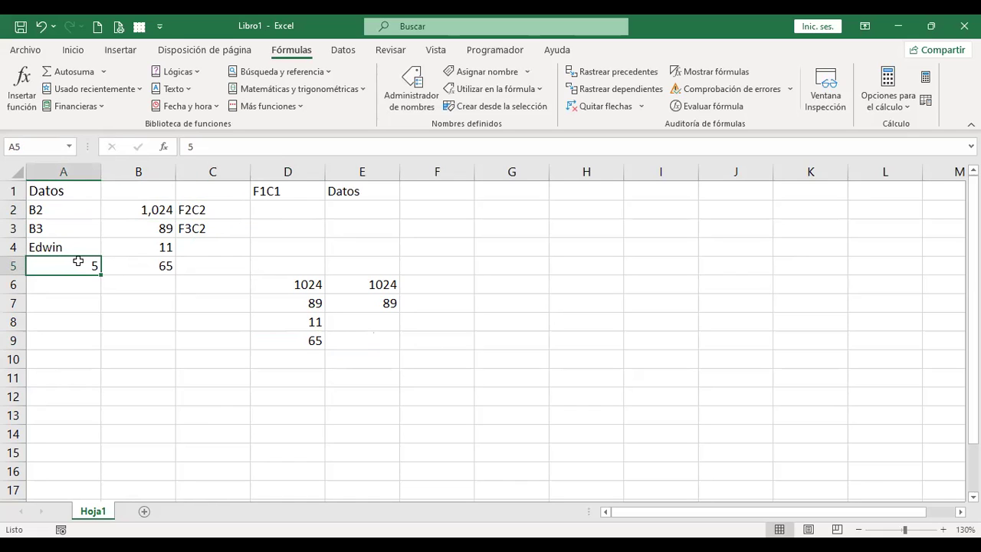
{"action": "left_click", "coordinate": [292, 339]}
{"action": "key", "text": "F2"}
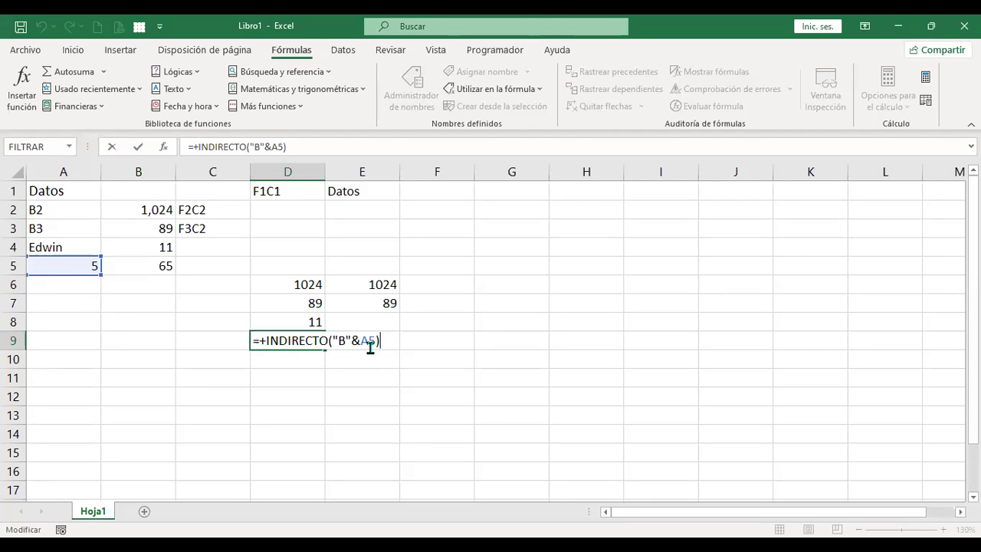
{"action": "key", "text": "ctrl+Return"}
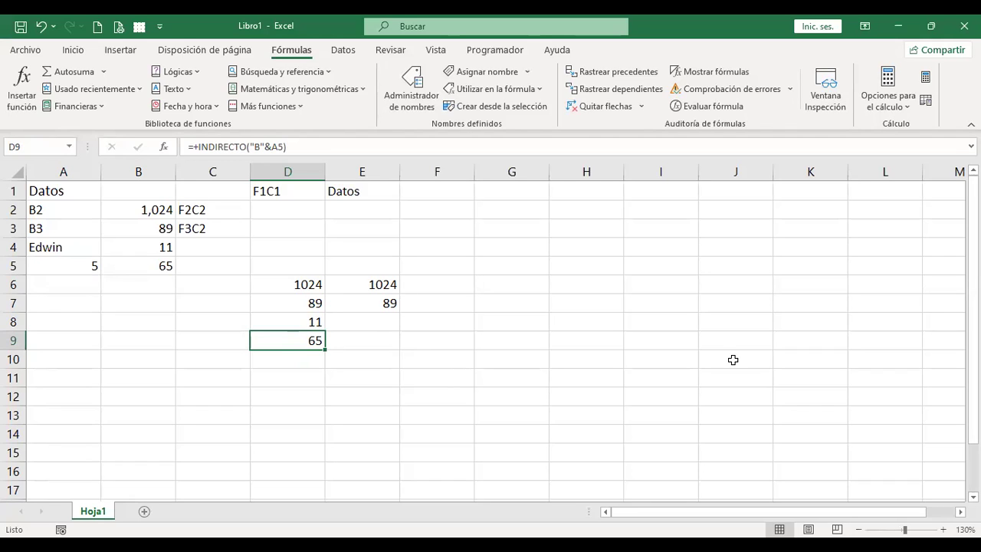
{"action": "key", "text": "Up"}
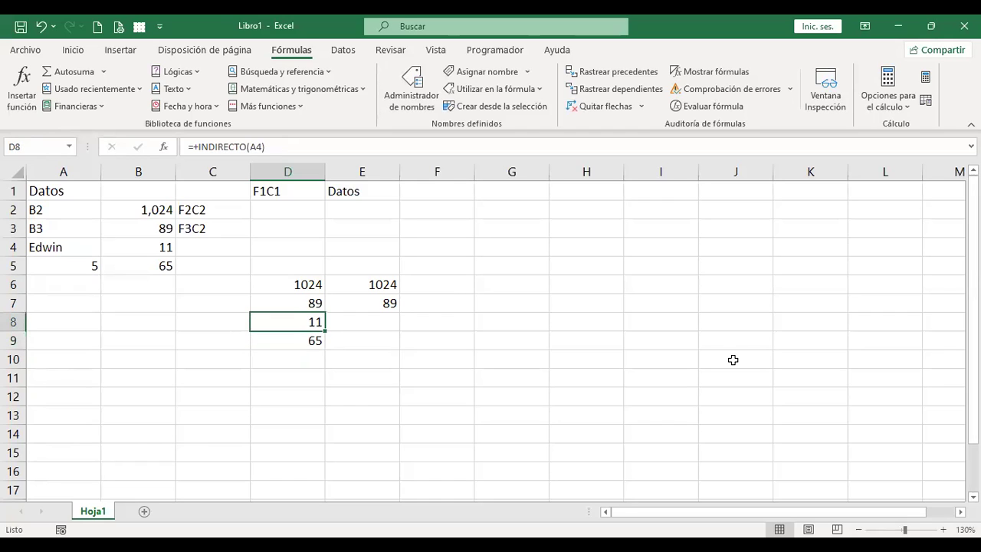
{"action": "key", "text": "F2"}
{"action": "key", "text": "Return"}
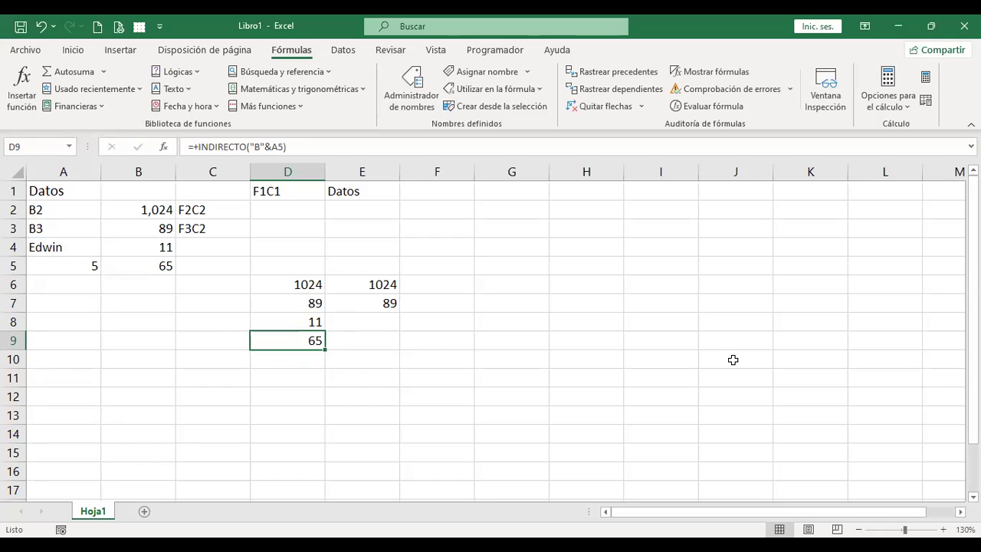
Try the number 4 in A4 in place of the defined-name text.
{"action": "key", "text": "Up"}
{"action": "key", "text": "Left"}
{"action": "key", "text": "Left"}
{"action": "key", "text": "Up"}
{"action": "key", "text": "Up"}
{"action": "key", "text": "Up"}
{"action": "key", "text": "Up"}
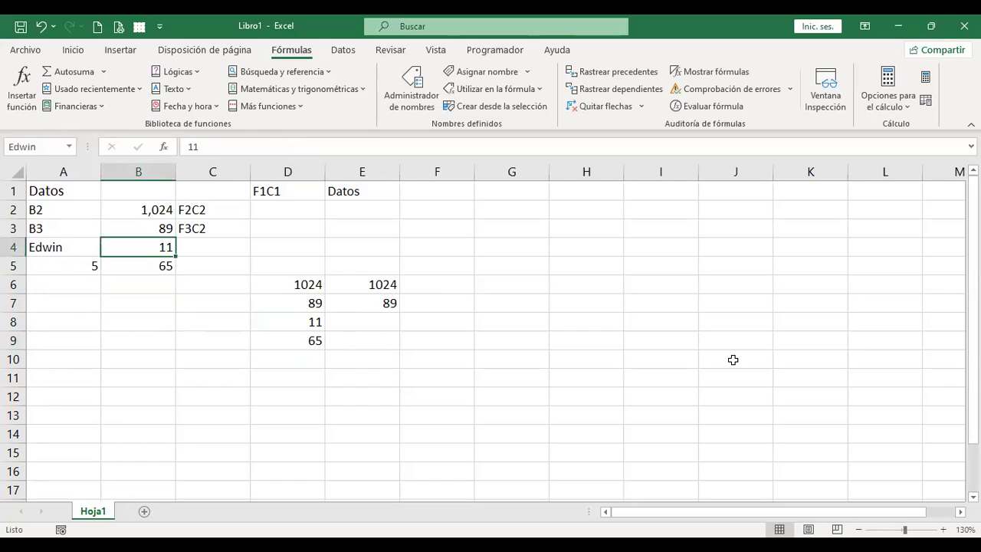
{"action": "key", "text": "Left"}
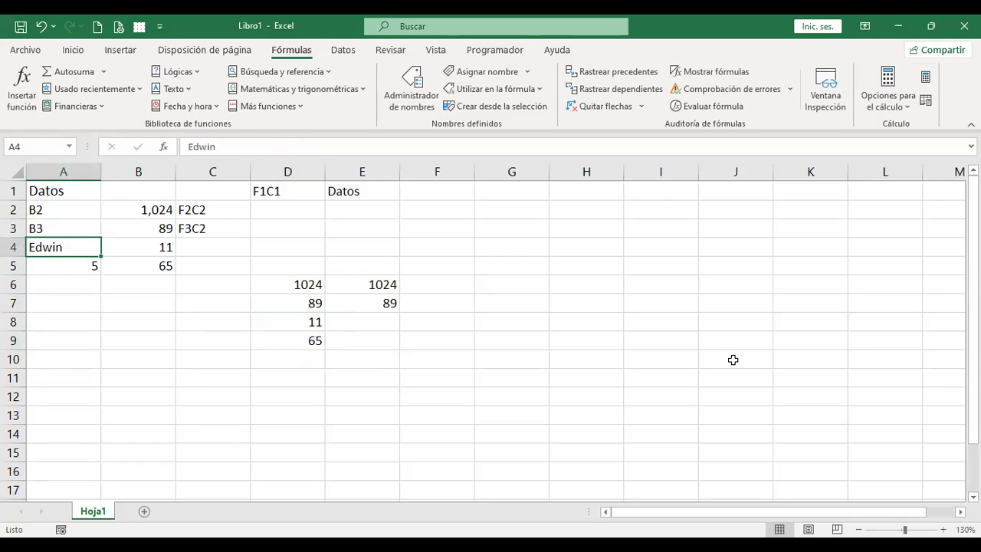
{"action": "type", "text": "4"}
{"action": "key", "text": "ctrl+Return"}
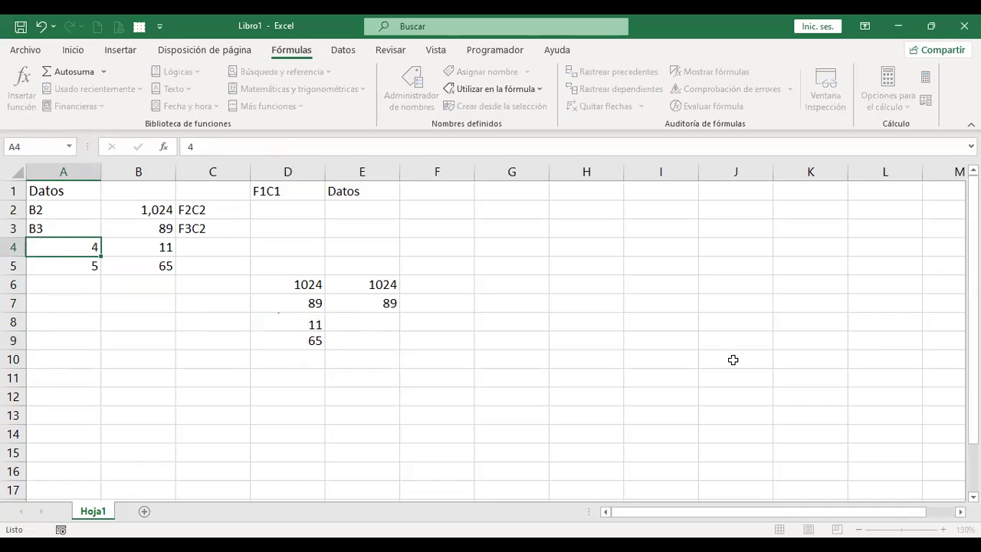
{"action": "key", "text": "Right"}
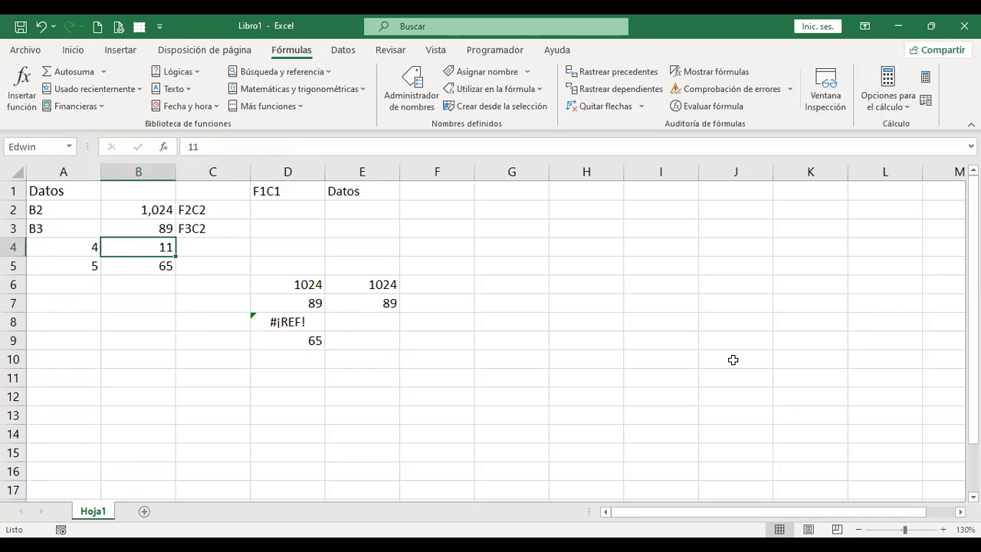
{"action": "key", "text": "Left"}
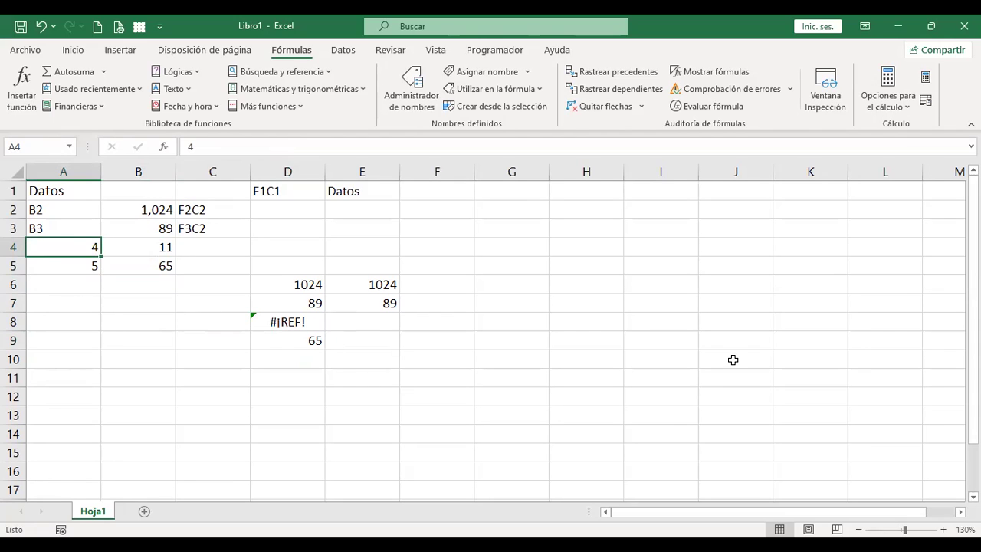
{"action": "key", "text": "Right"}
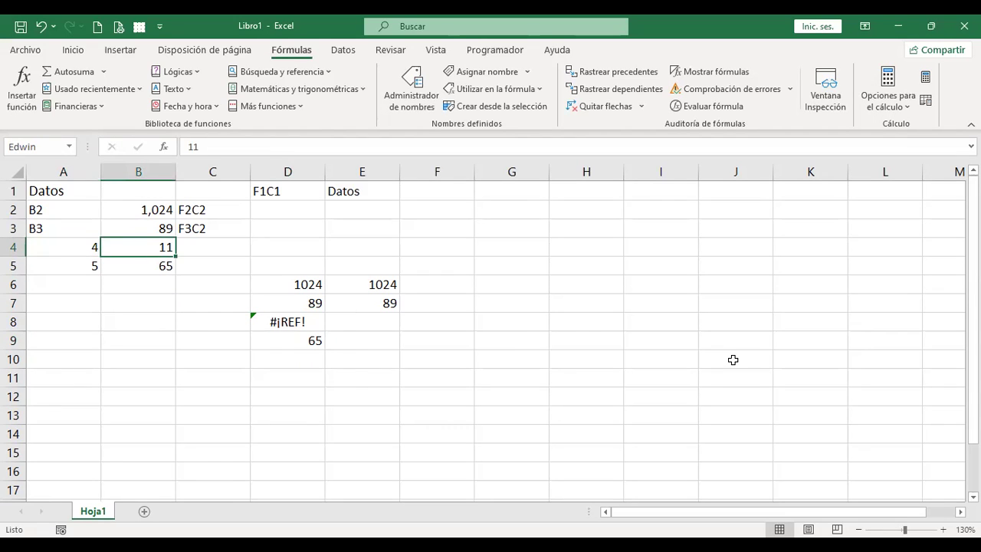
{"action": "key", "text": "Left"}
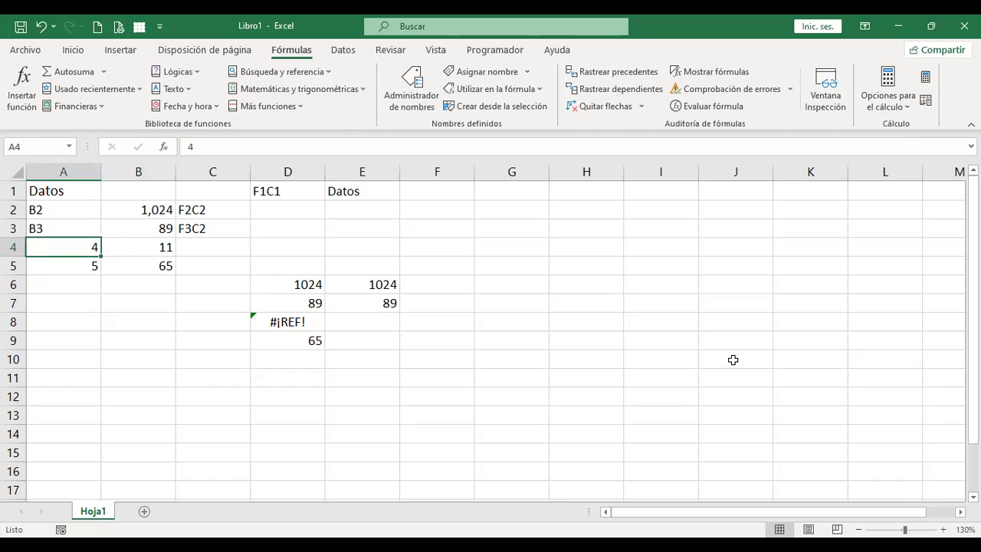
Undo the replacement of the defined-name text in A4.
{"action": "key", "text": "ctrl+z"}
{"action": "key", "text": "ctrl+z"}
{"action": "key", "text": "ctrl+z"}
Examine the INDIRECTO formula in D8 and the cell it refers to.
{"action": "key", "text": "Right"}
{"action": "key", "text": "Right"}
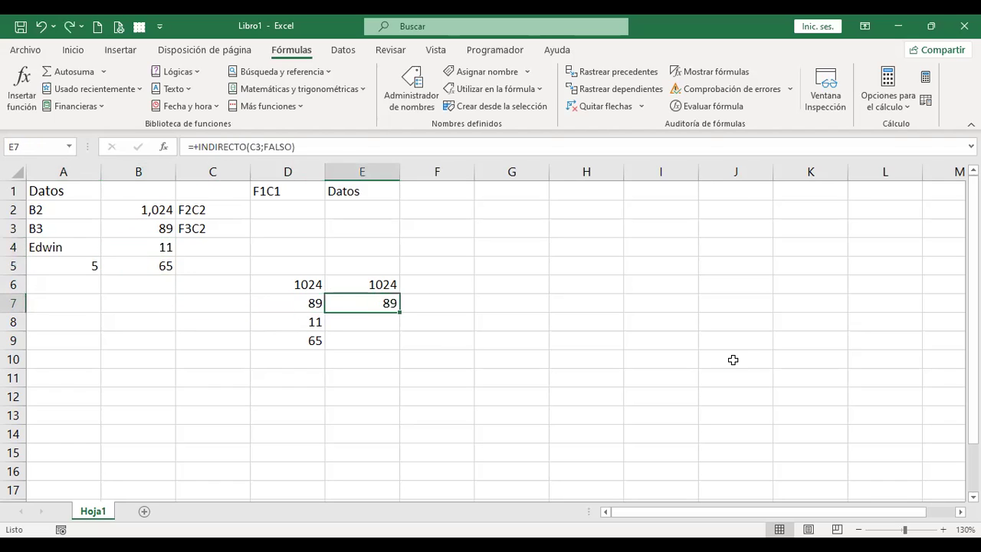
{"action": "key", "text": "Down"}
{"action": "key", "text": "Left"}
{"action": "key", "text": "F2"}
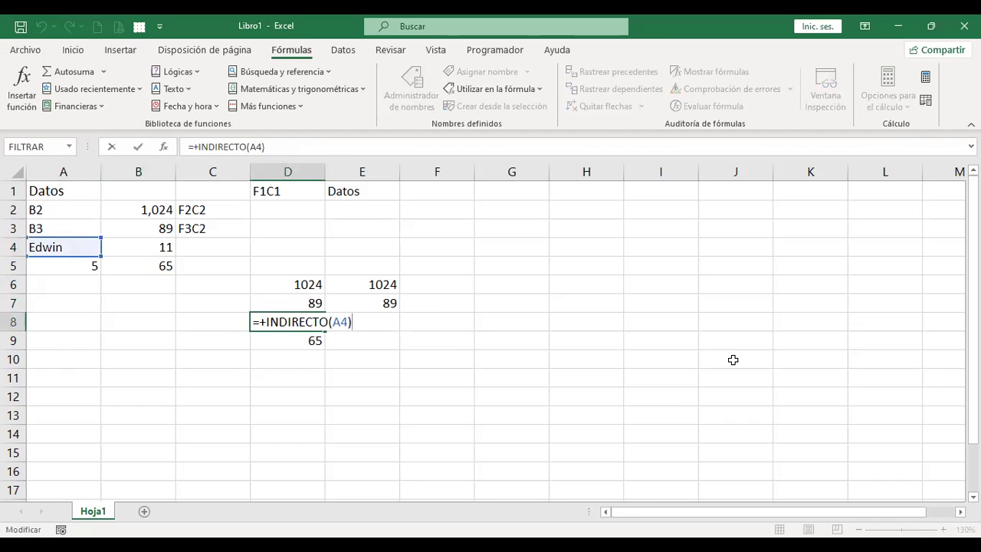
{"action": "key", "text": "Return"}
Try to replace the defined name of cell B4 with its plain address B4.
{"action": "left_click", "coordinate": [136, 242]}
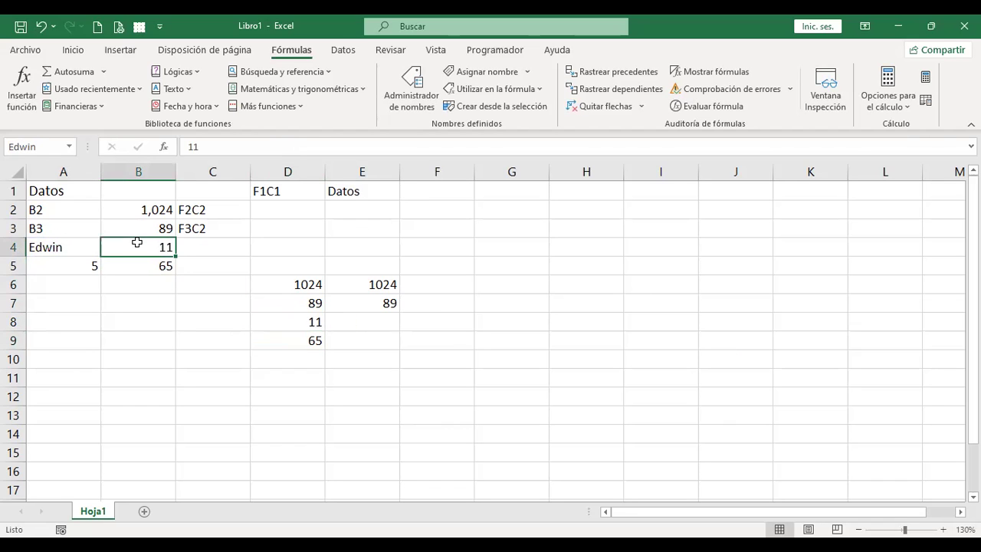
{"action": "left_click", "coordinate": [50, 146]}
{"action": "type", "text": "B4"}
{"action": "key", "text": "Return"}
{"action": "key", "text": "Up"}
{"action": "key", "text": "Down"}
{"action": "left_click", "coordinate": [49, 147]}
{"action": "type", "text": "B4"}
{"action": "key", "text": "Return"}
{"action": "key", "text": "Up"}
{"action": "key", "text": "Down"}
Delete the defined name that refers to =Hoja1!$B$4 and select A4.
{"action": "left_click", "coordinate": [408, 104]}
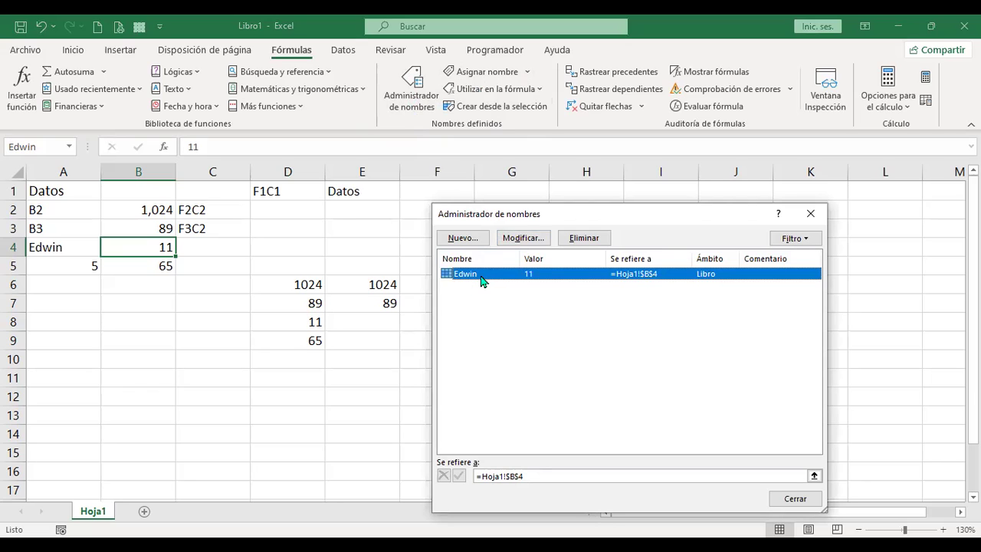
{"action": "left_click", "coordinate": [578, 239]}
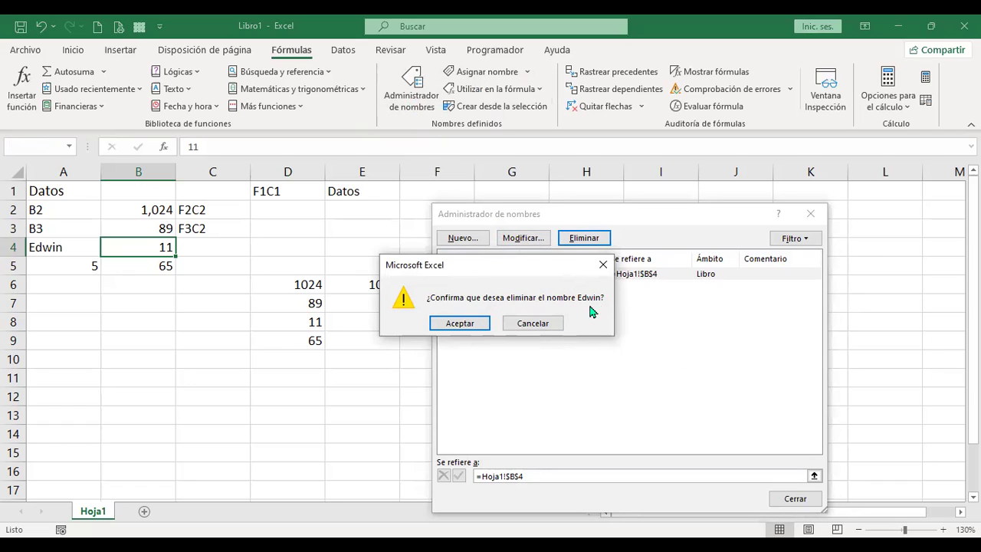
{"action": "left_click", "coordinate": [469, 324]}
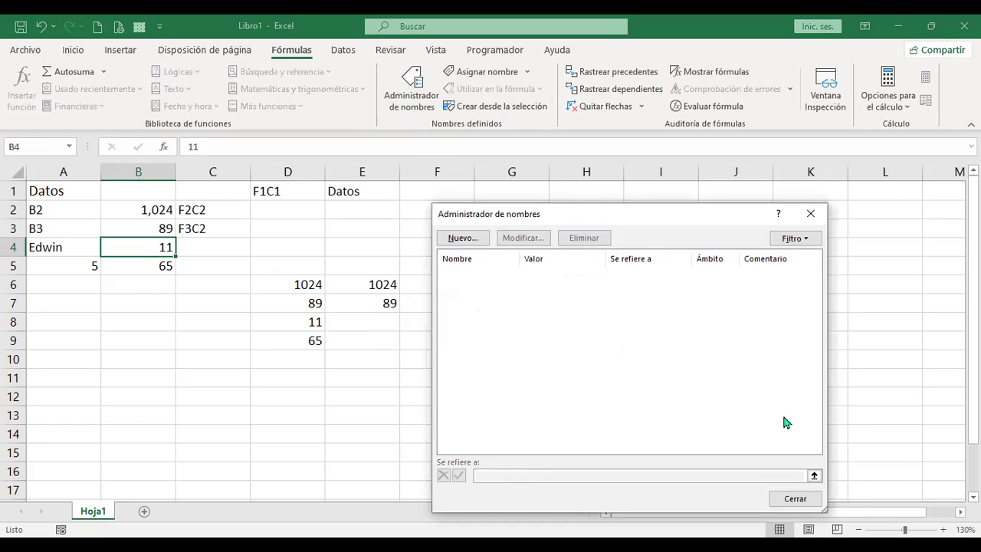
{"action": "key", "text": "Escape"}
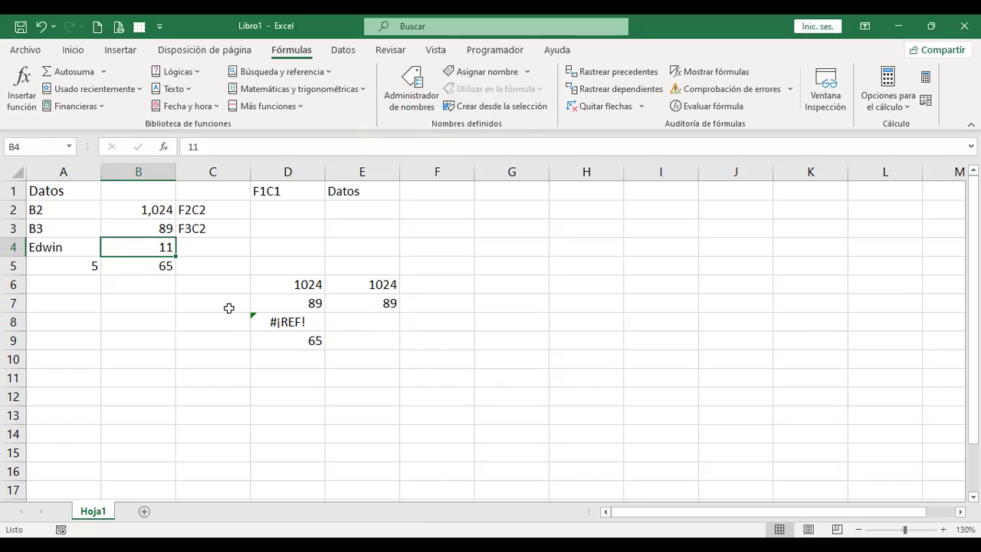
{"action": "left_click", "coordinate": [75, 247]}
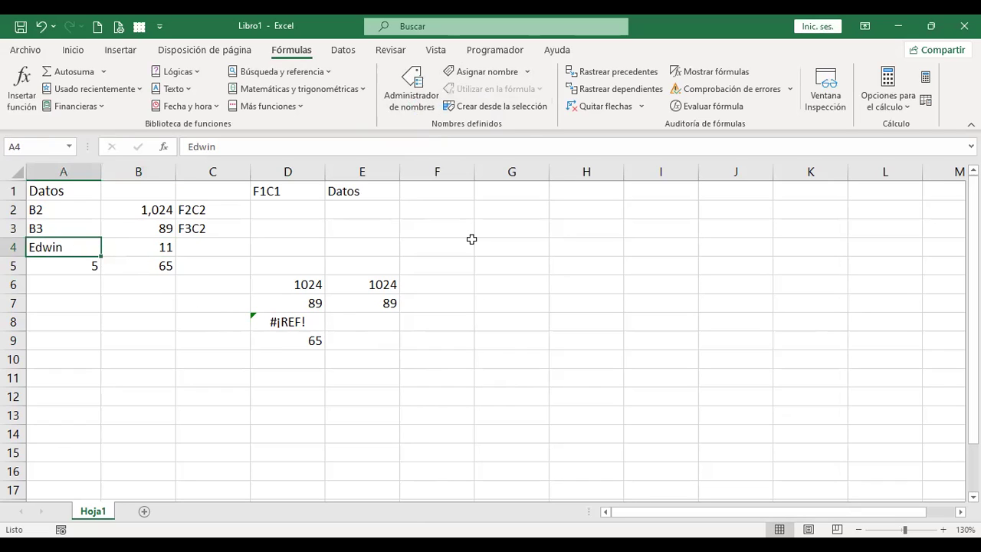
Replace the text in A4 with 4 and clear the INDIRECTO formula from D8.
{"action": "type", "text": "4"}
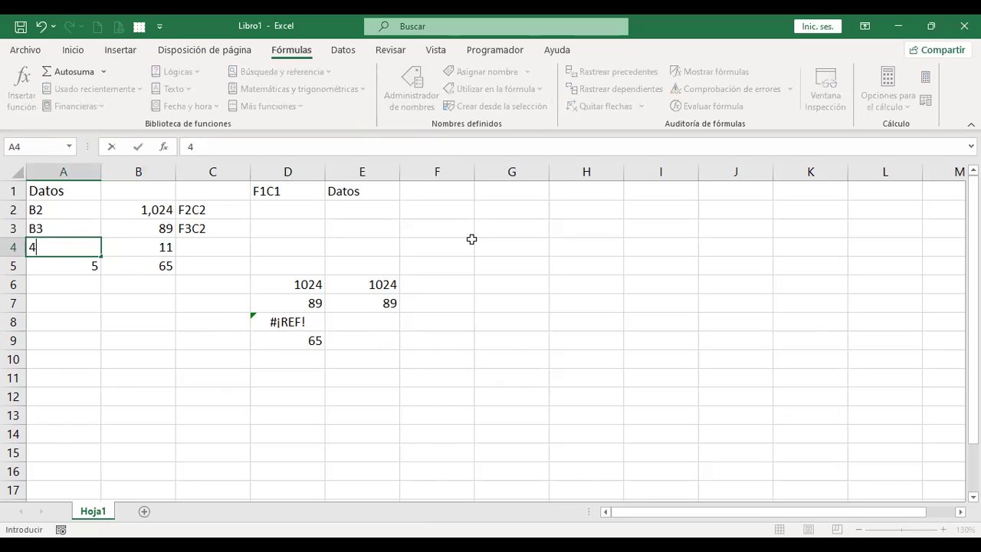
{"action": "key", "text": "Tab"}
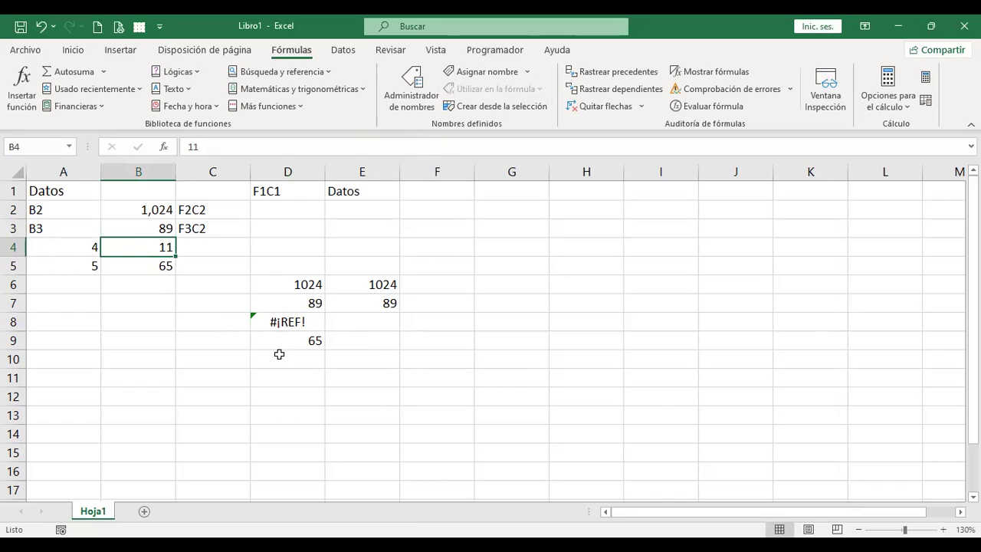
{"action": "left_click", "coordinate": [286, 321]}
{"action": "key", "text": "F2"}
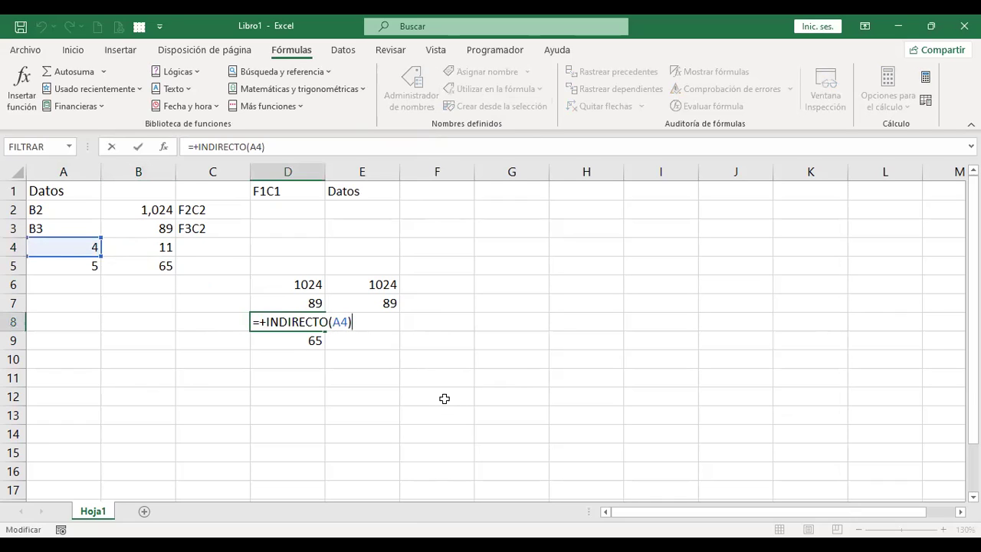
{"action": "left_click", "coordinate": [342, 323]}
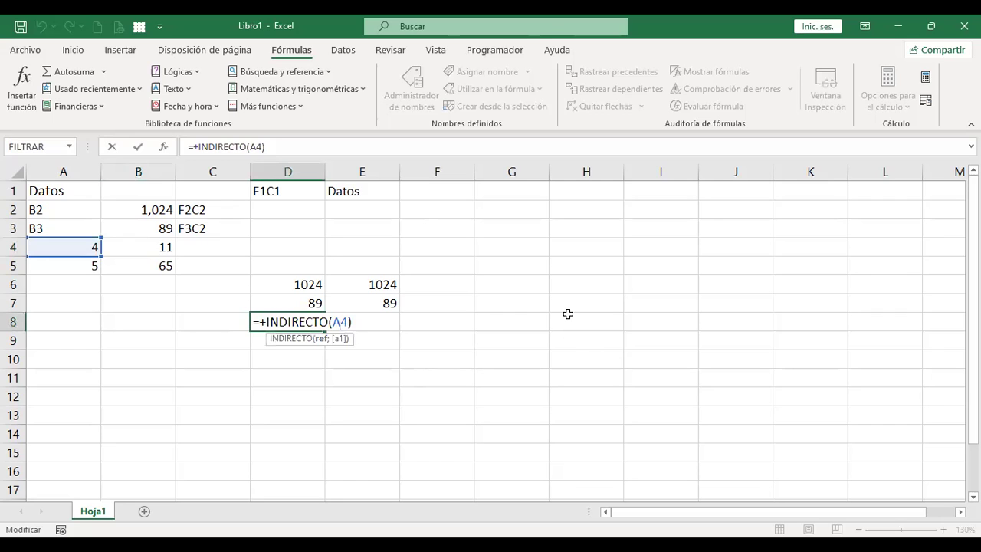
{"action": "key", "text": "BackSpace"}
{"action": "key", "text": "Delete"}
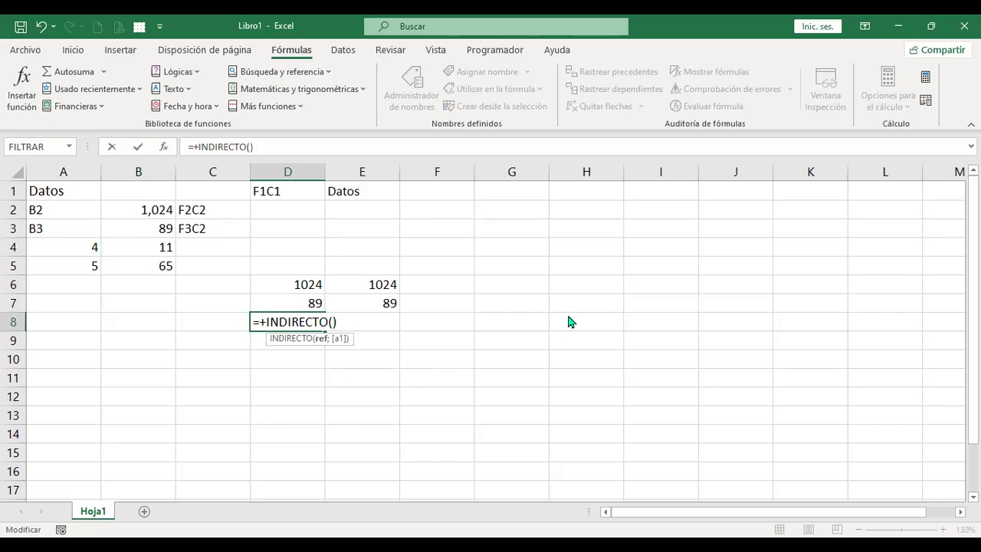
{"action": "key", "text": "Escape"}
{"action": "key", "text": "Down"}
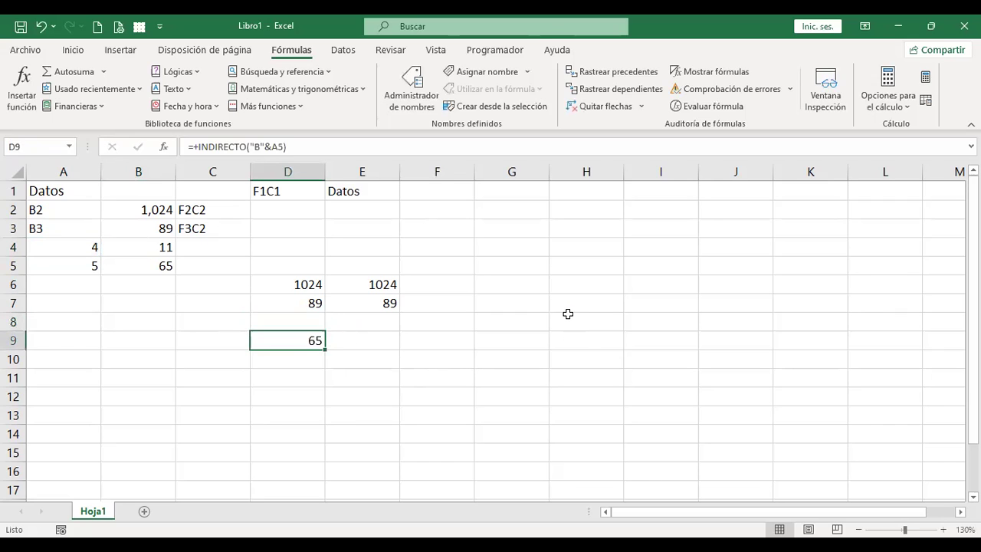
Using D9 as the model, enter =+INDIRECTO("B"&A4) in D8 to join the column letter to the row number in A4.
{"action": "key", "text": "F2"}
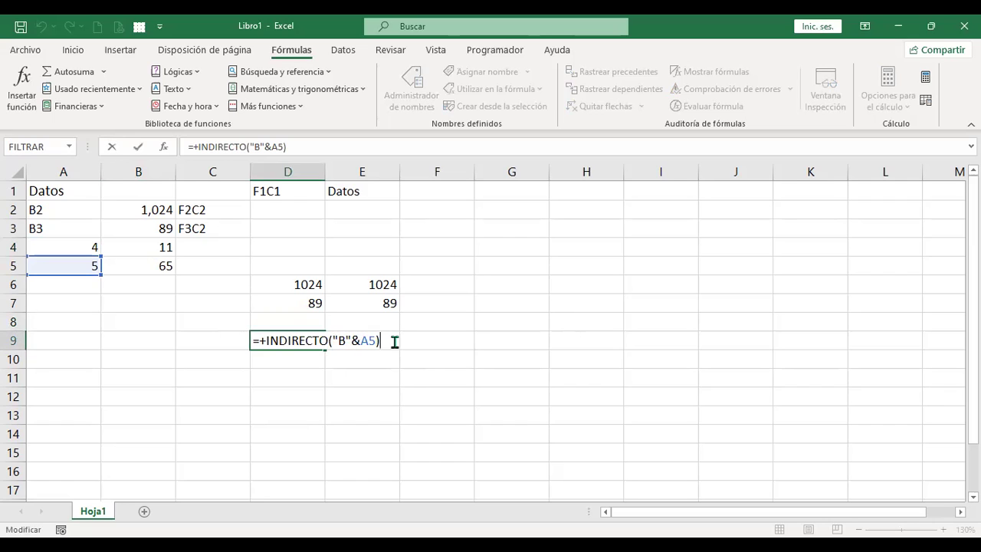
{"action": "left_click", "coordinate": [291, 320]}
{"action": "type", "text": "+INDI"}
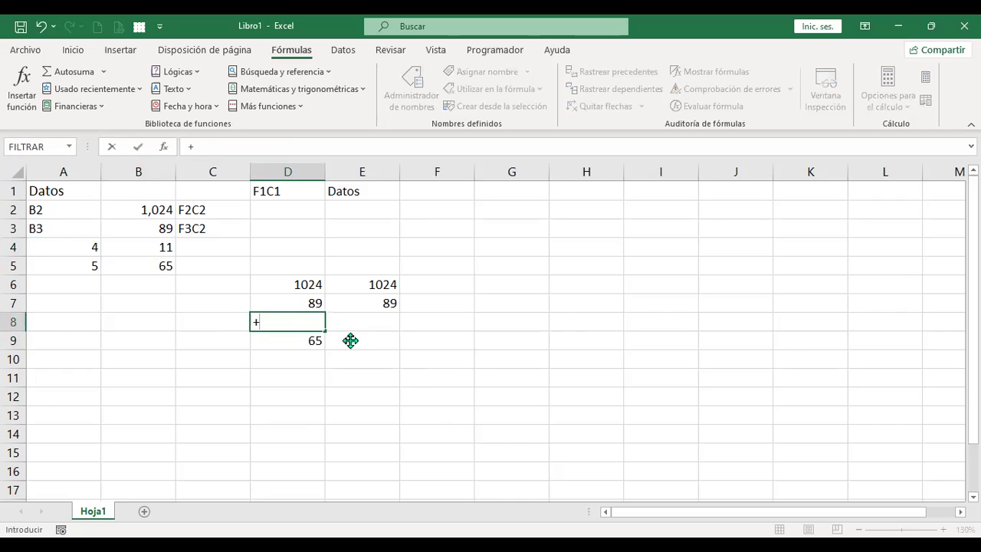
{"action": "double_click", "coordinate": [296, 352]}
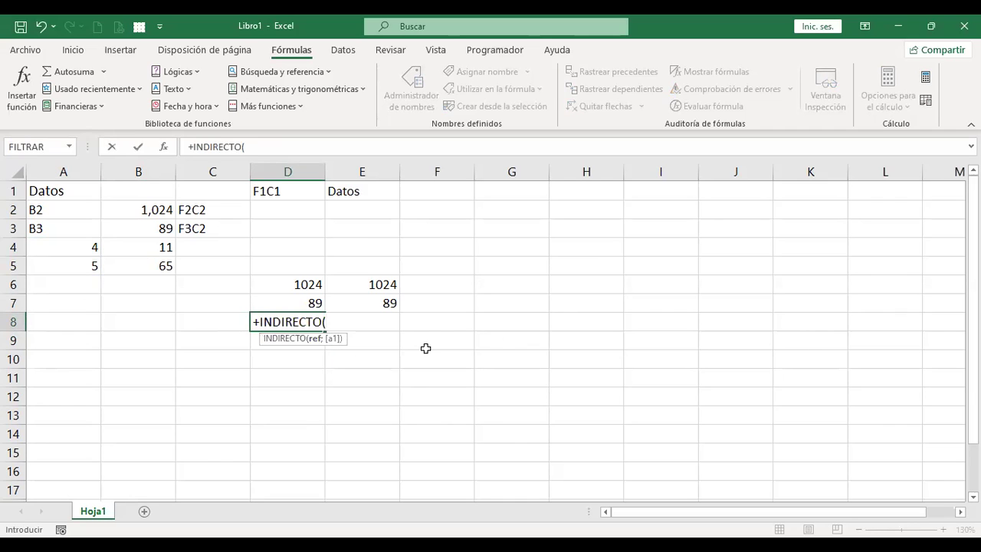
{"action": "type", "text": "\"B\"&"}
{"action": "left_click", "coordinate": [52, 247]}
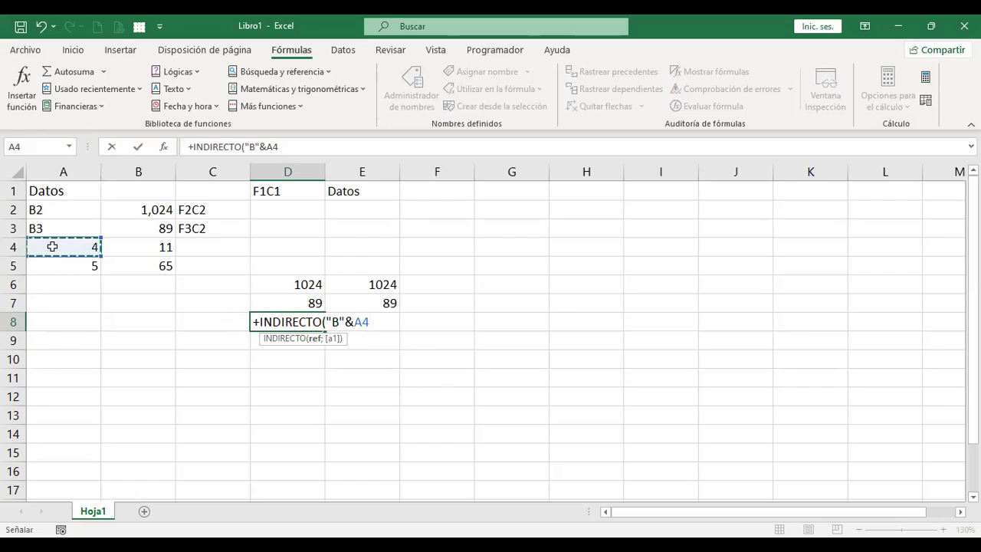
{"action": "key", "text": "ctrl+Return"}
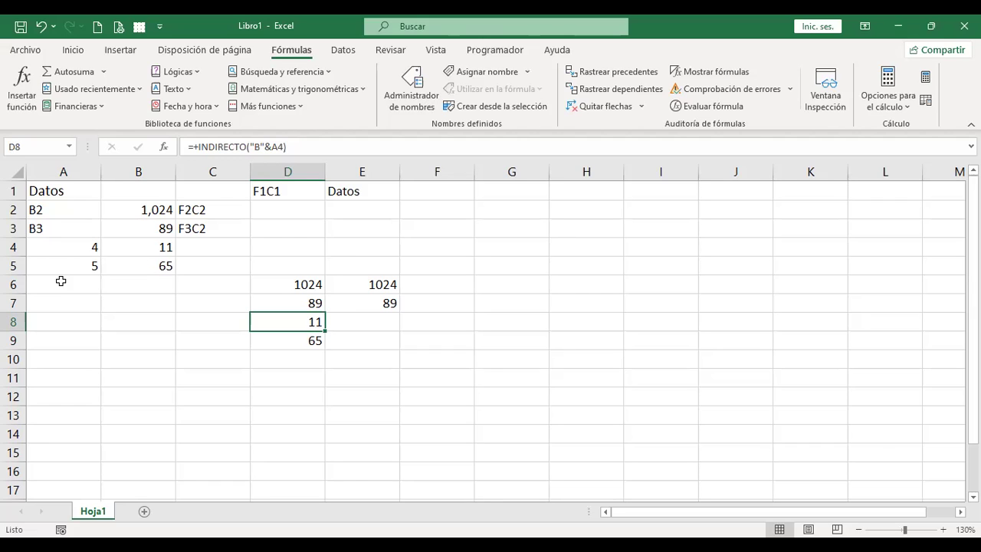
Assign a new defined name, a person's first name, to cell B4.
{"action": "left_click", "coordinate": [141, 246]}
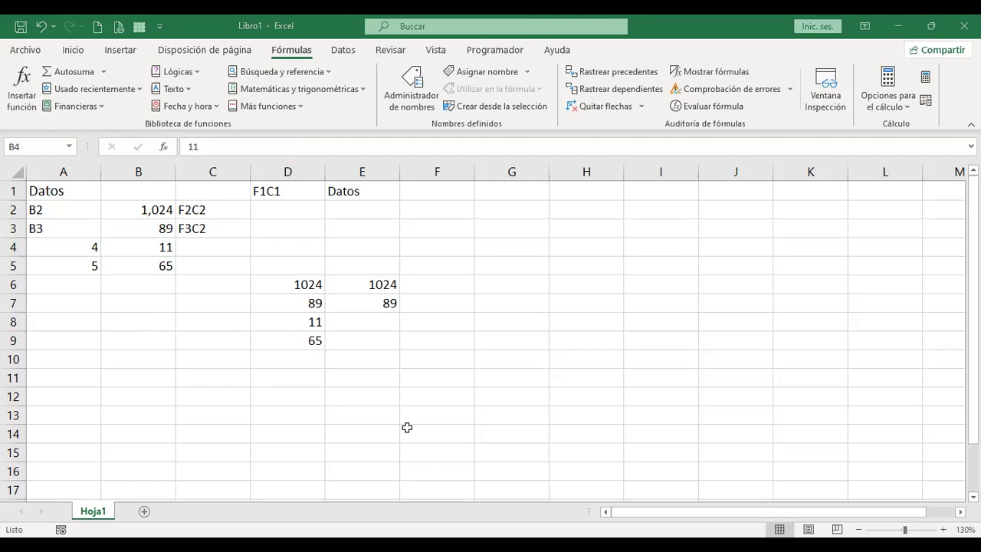
{"action": "left_click", "coordinate": [48, 152]}
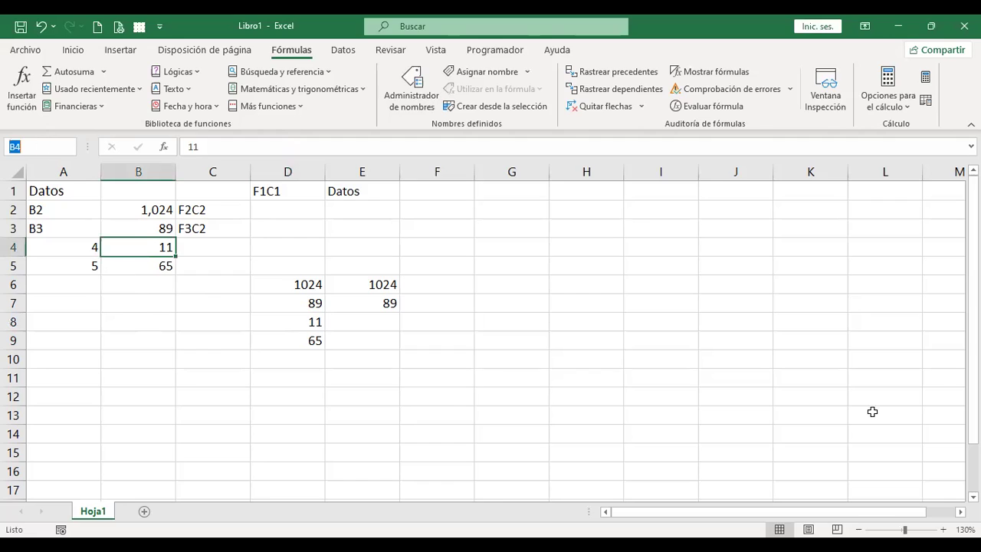
{"action": "type", "text": "ILIANA"}
{"action": "key", "text": "Return"}
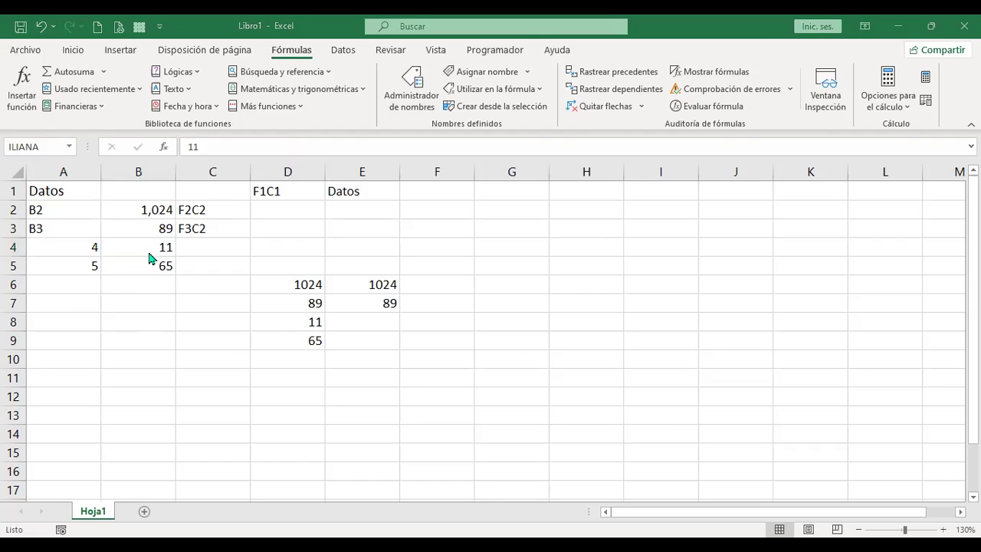
Check the defined name assigned to B4 and the formula in D8.
{"action": "left_click", "coordinate": [66, 247]}
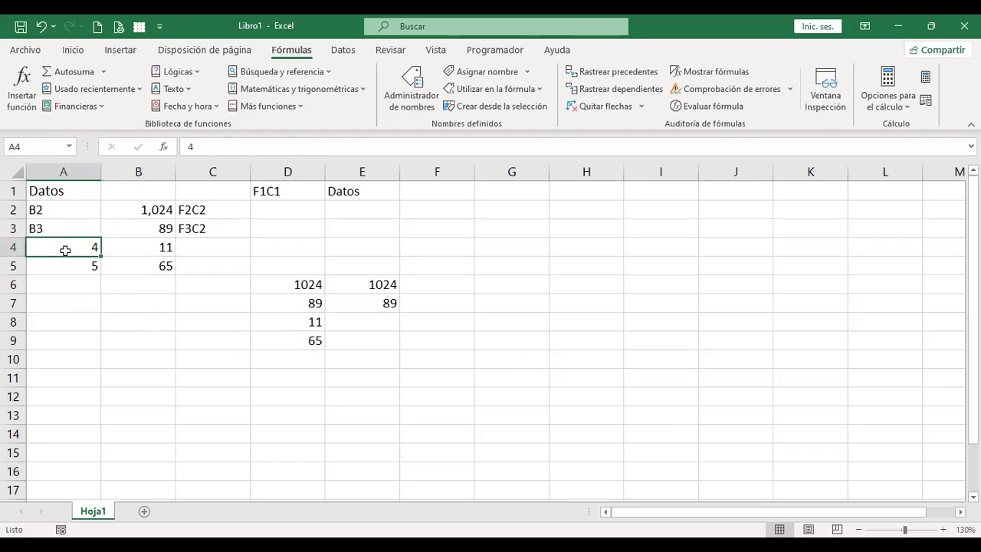
{"action": "left_click", "coordinate": [148, 245]}
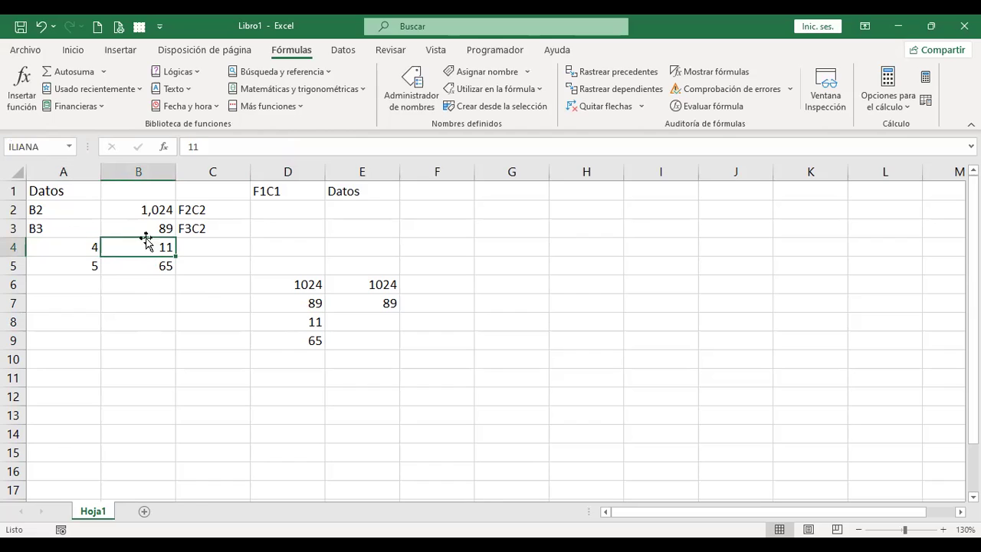
{"action": "left_click", "coordinate": [69, 149]}
{"action": "key", "text": "Return"}
{"action": "left_click", "coordinate": [212, 245]}
{"action": "left_click", "coordinate": [140, 246]}
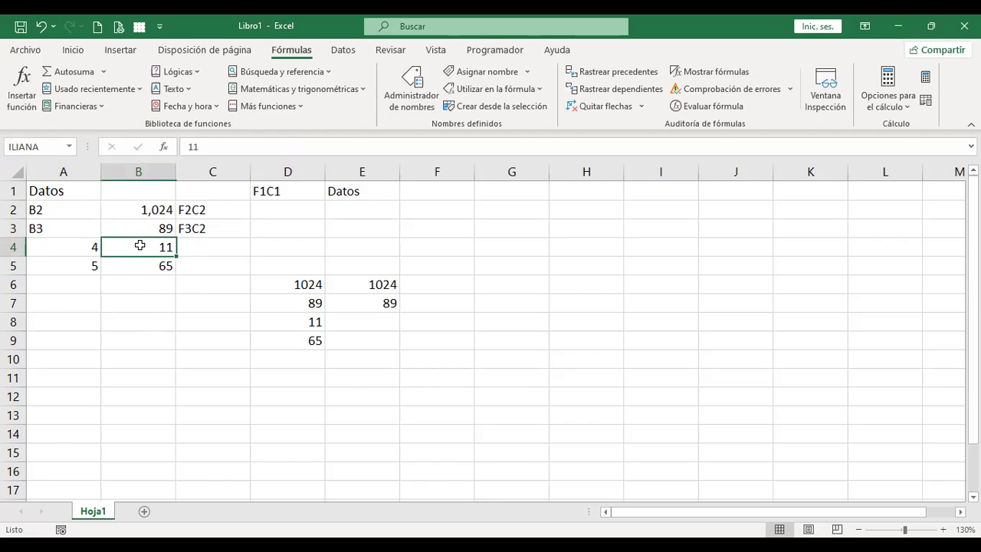
{"action": "left_click", "coordinate": [300, 316]}
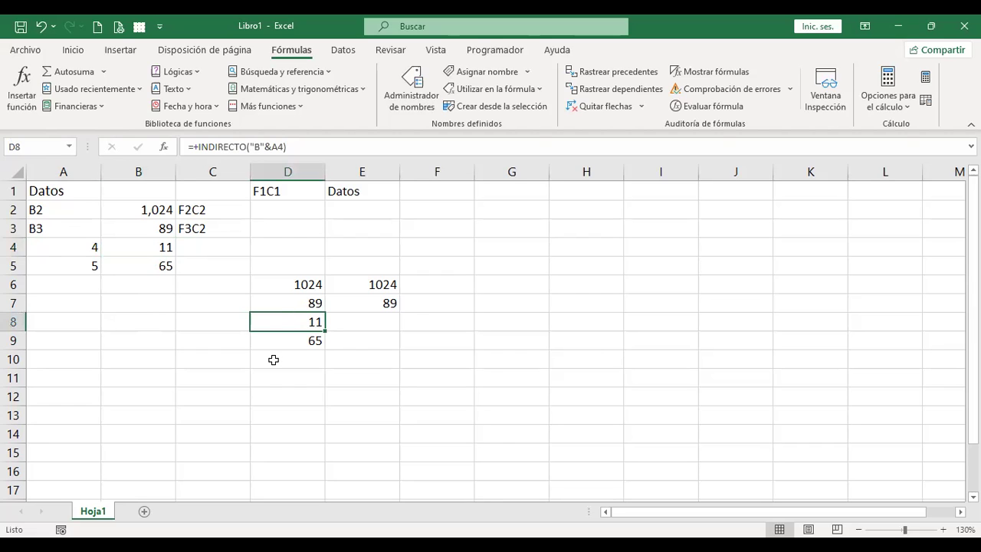
Replace the row number in A4 with the new defined name of cell B4 as text.
{"action": "left_click", "coordinate": [44, 244]}
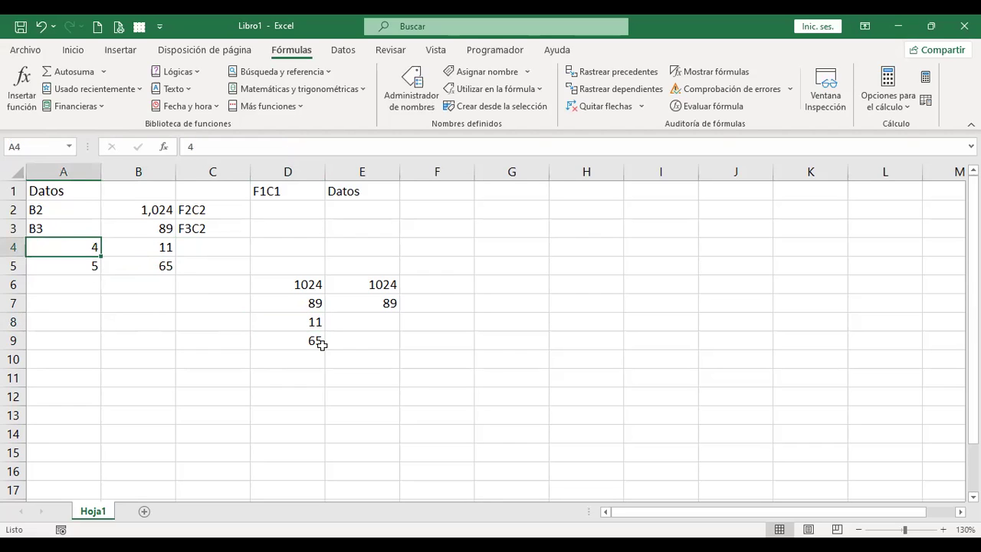
{"action": "type", "text": "ILIANA"}
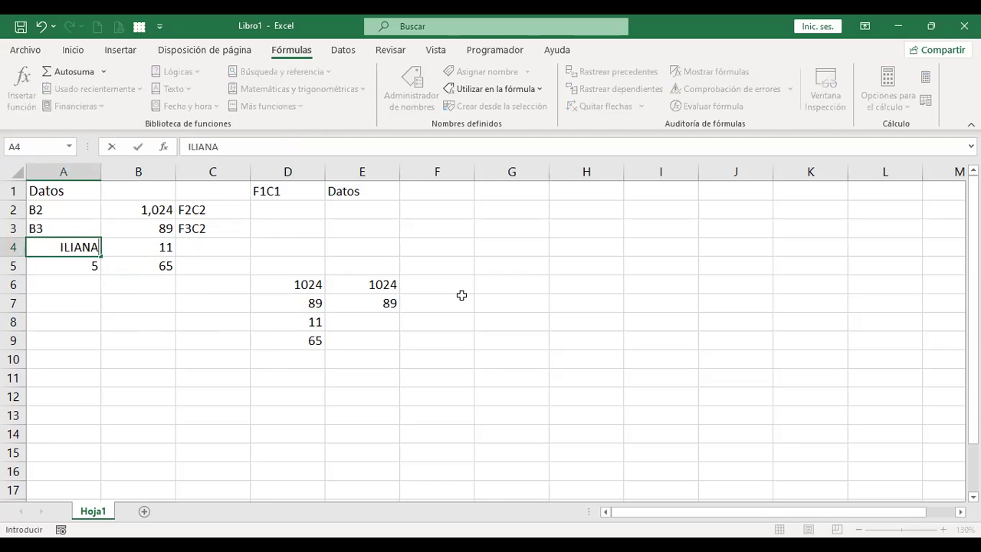
{"action": "key", "text": "Return"}
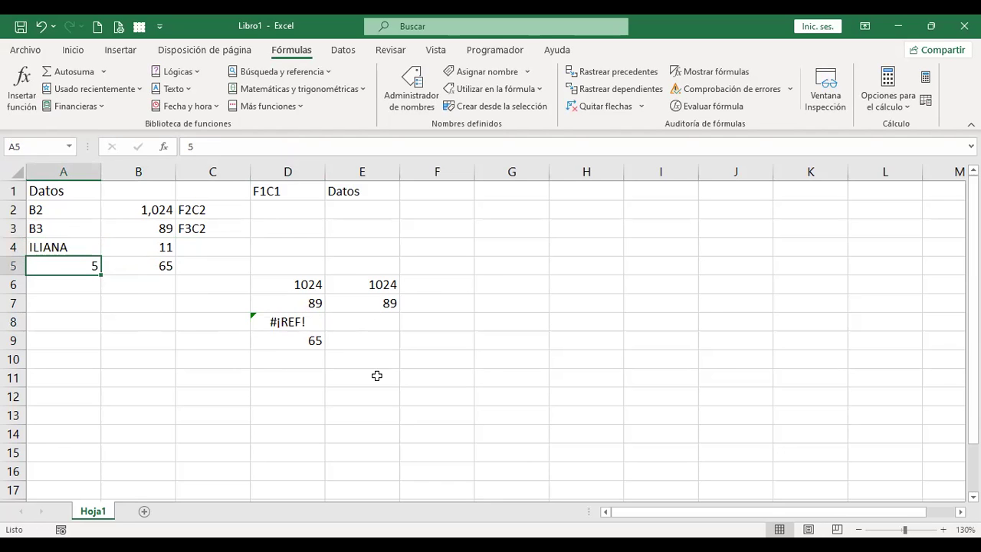
Change the formula in D8 to =+INDIRECTO(A4), removing the joined column letter "B".
{"action": "left_click", "coordinate": [284, 323]}
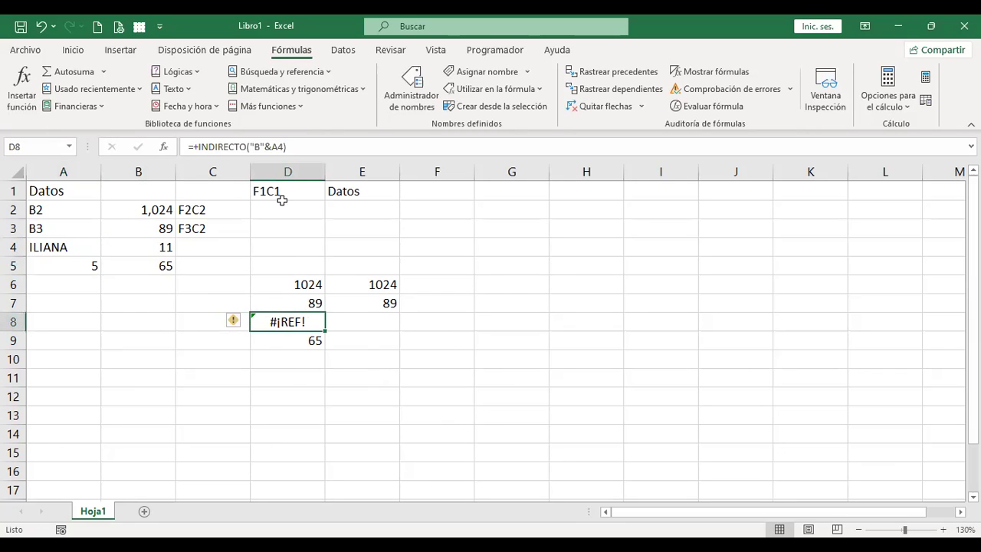
{"action": "key", "text": "F2"}
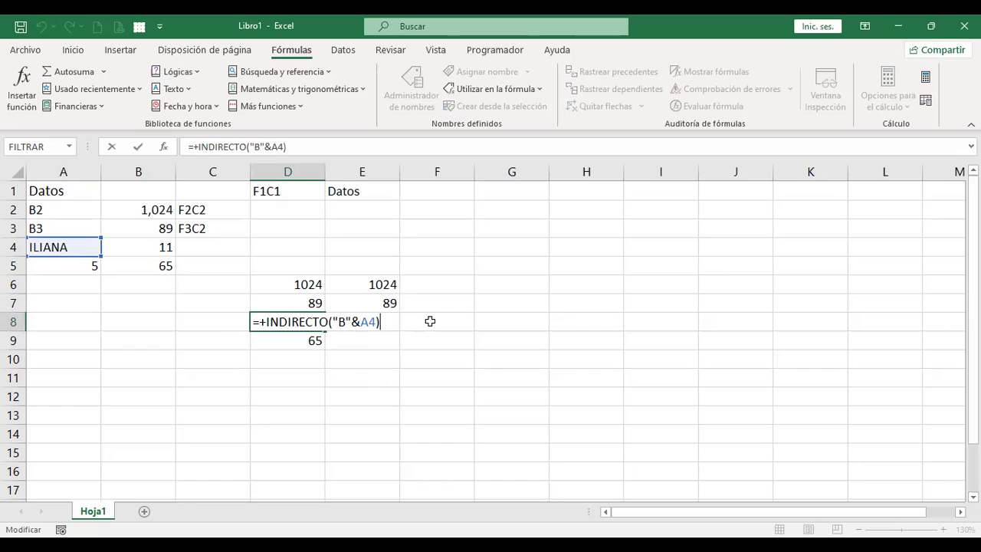
{"action": "key", "text": "BackSpace"}
{"action": "key", "text": "BackSpace"}
{"action": "key", "text": "BackSpace"}
{"action": "key", "text": "BackSpace"}
{"action": "key", "text": "BackSpace"}
{"action": "key", "text": "BackSpace"}
{"action": "key", "text": "BackSpace"}
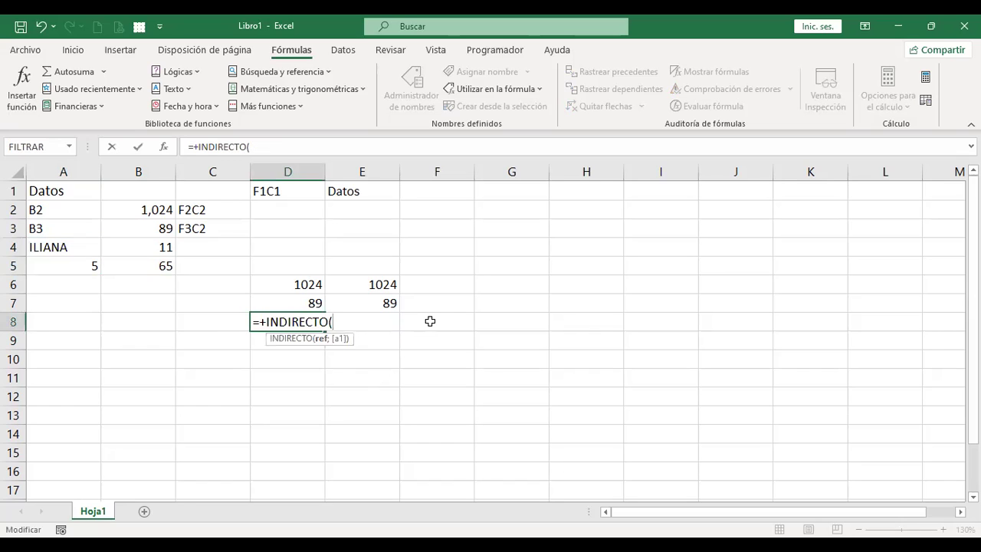
{"action": "left_click", "coordinate": [60, 247]}
{"action": "key", "text": "Return"}
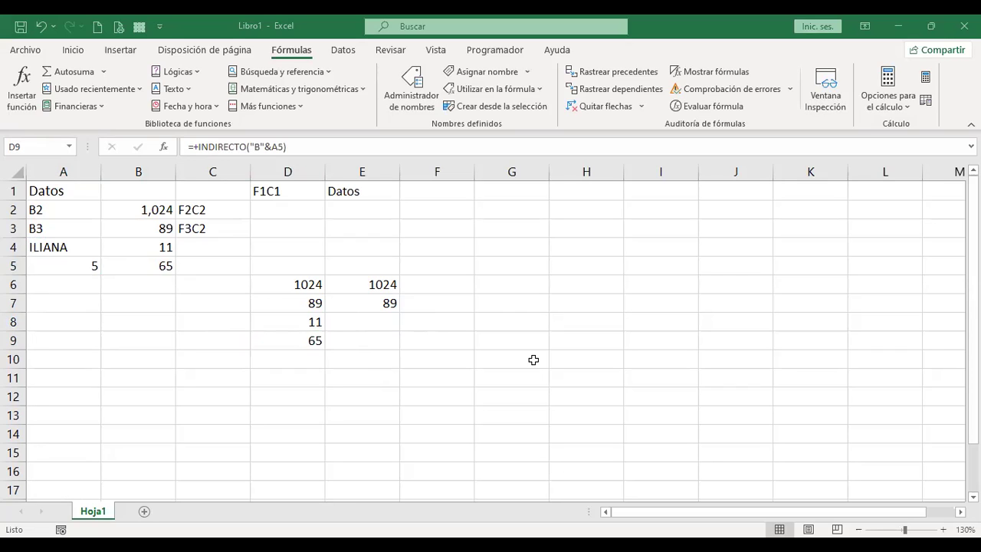
Show the sheet's formulas instead of their results and review the INDIRECTO formulas in D6, D8, D9 and E6.
{"action": "left_click", "coordinate": [288, 283]}
{"action": "left_click", "coordinate": [713, 73]}
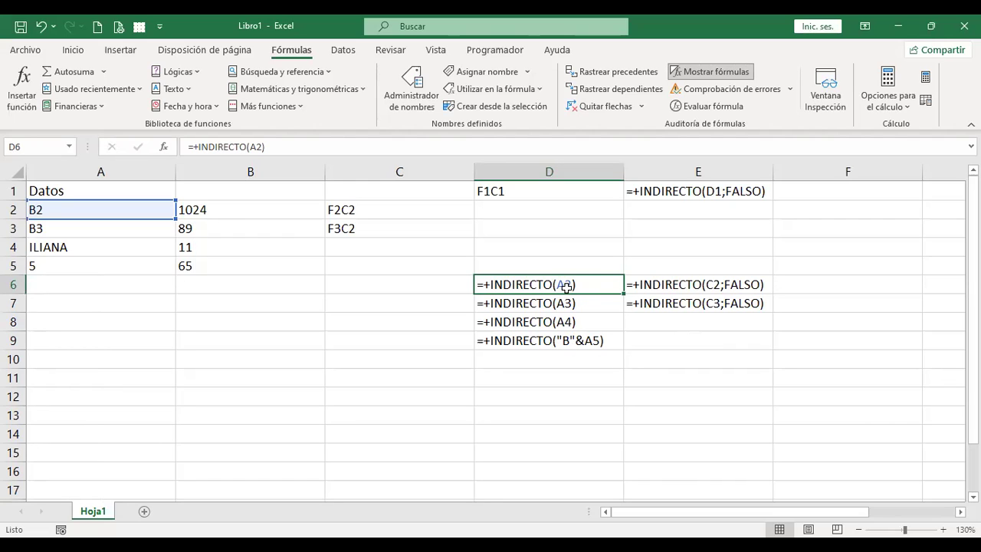
{"action": "left_click", "coordinate": [565, 323]}
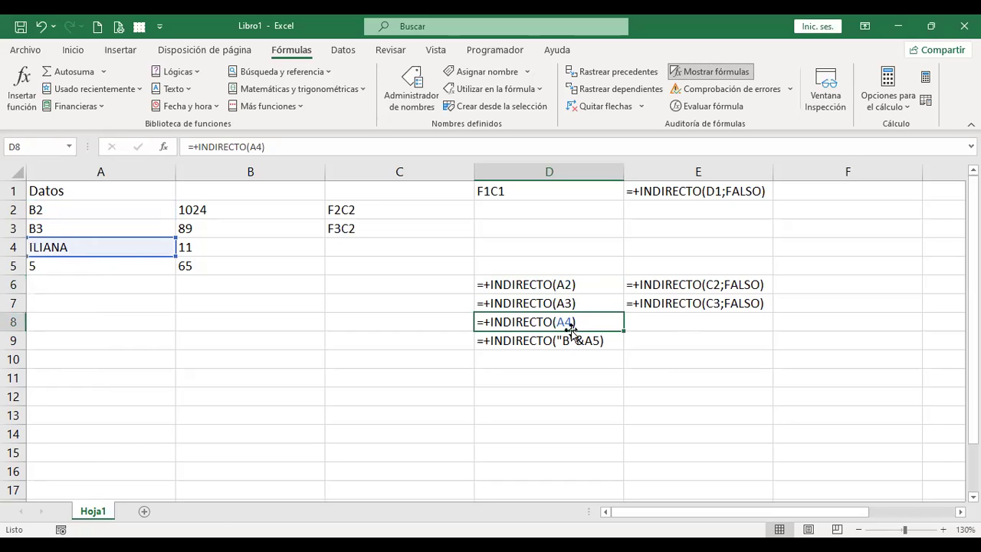
{"action": "left_click", "coordinate": [257, 246]}
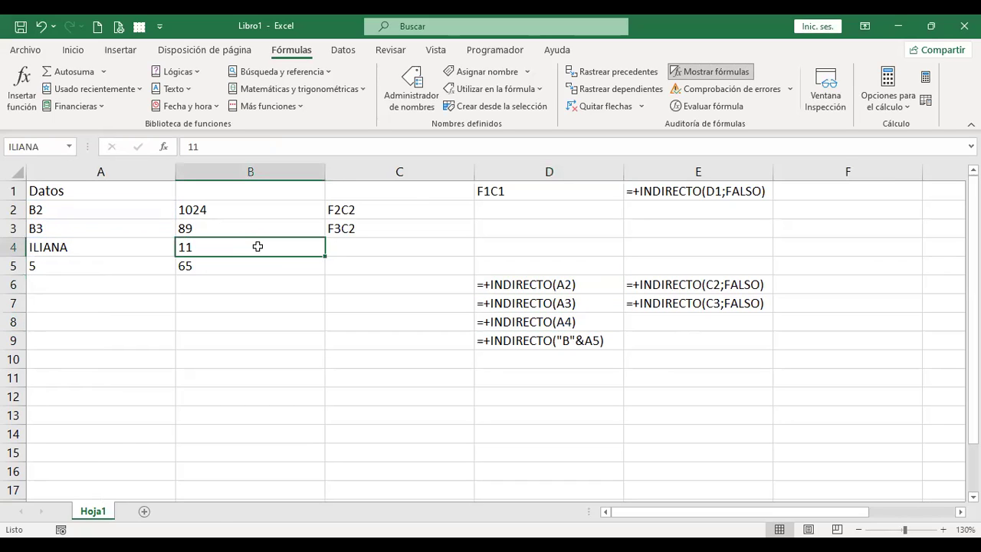
{"action": "left_click", "coordinate": [541, 339]}
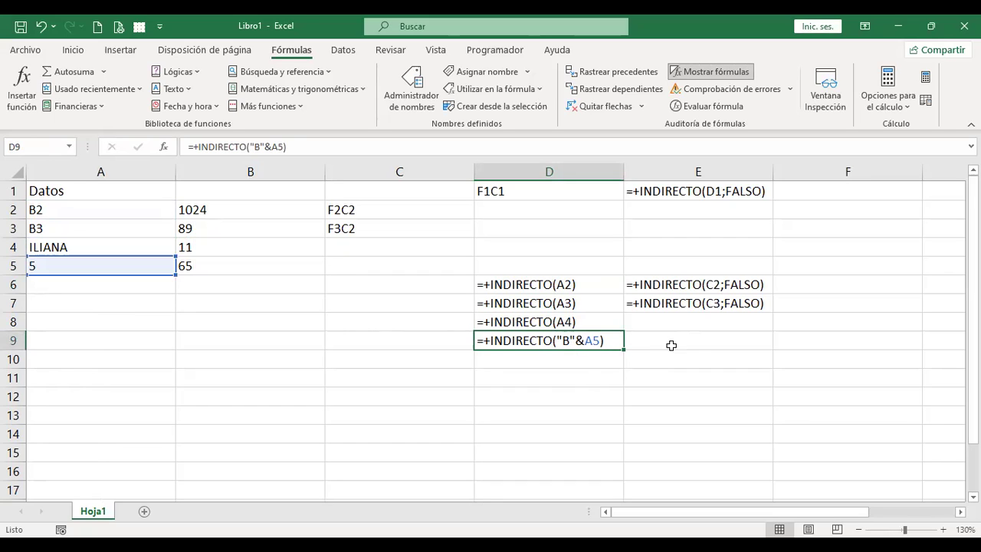
{"action": "left_click", "coordinate": [726, 284]}
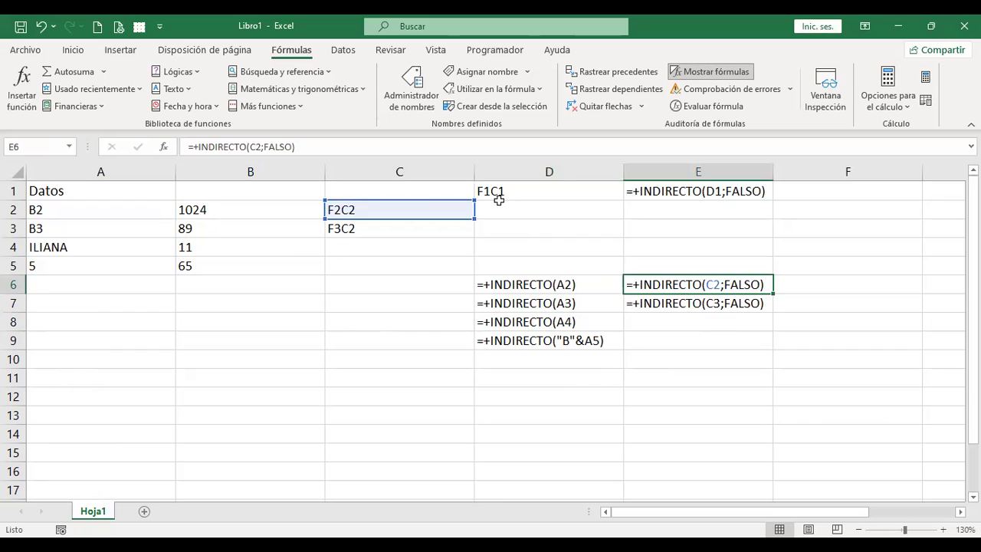
Compare the A1-style text references in A2:A3 with the F1C1-style ones in C2:C3.
{"action": "left_click", "coordinate": [111, 207]}
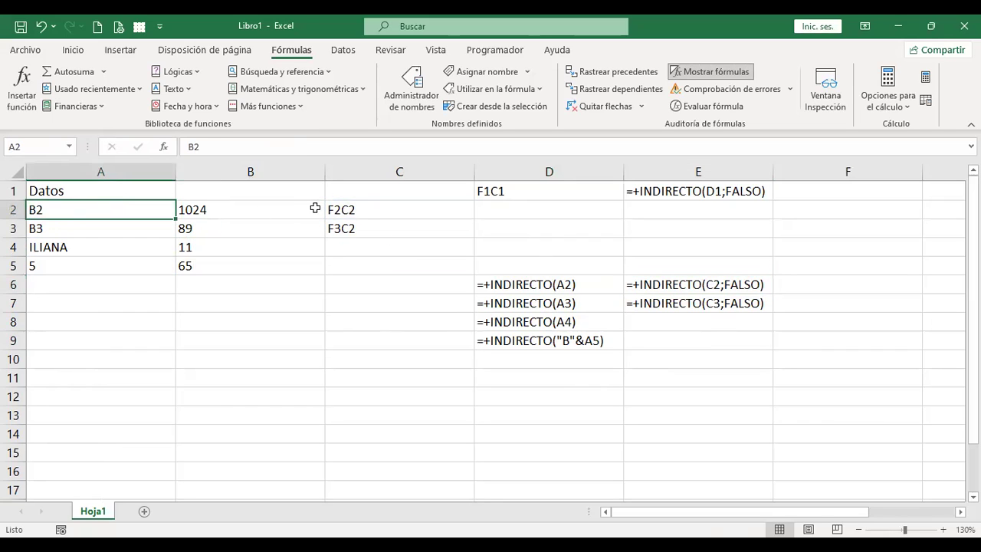
{"action": "left_click", "coordinate": [370, 209], "text": "ctrl"}
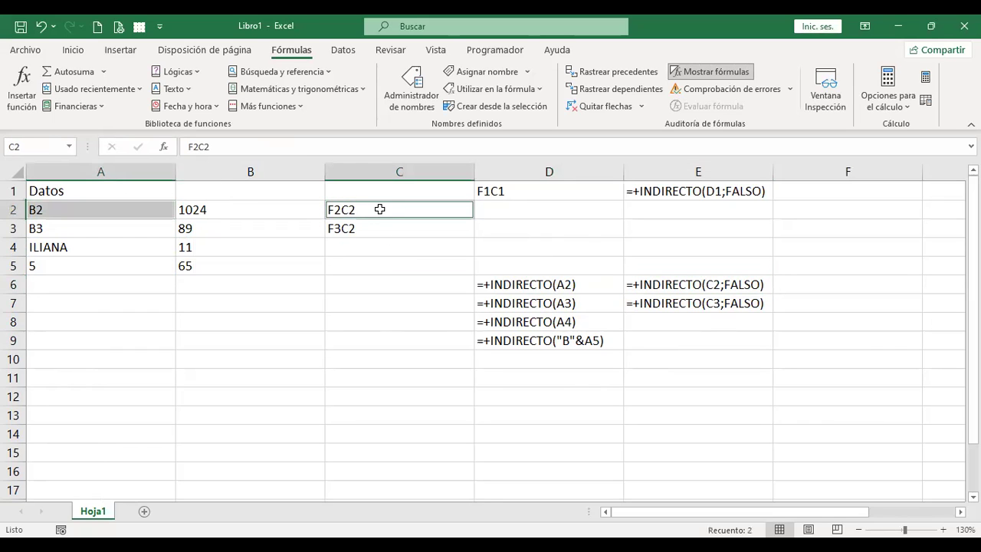
{"action": "left_click_drag", "start_coordinate": [81, 206], "coordinate": [84, 224]}
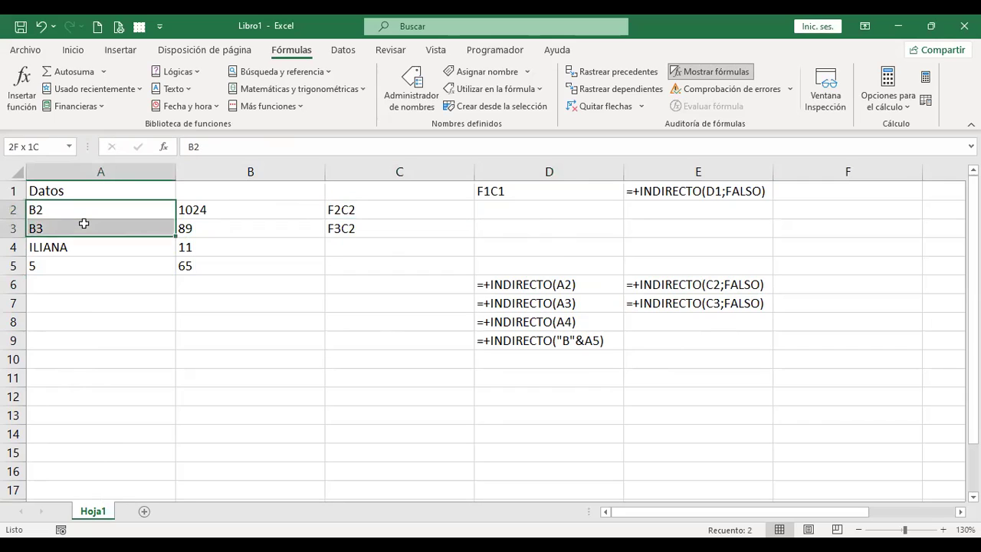
{"action": "left_click_drag", "start_coordinate": [350, 212], "coordinate": [371, 232], "text": "ctrl"}
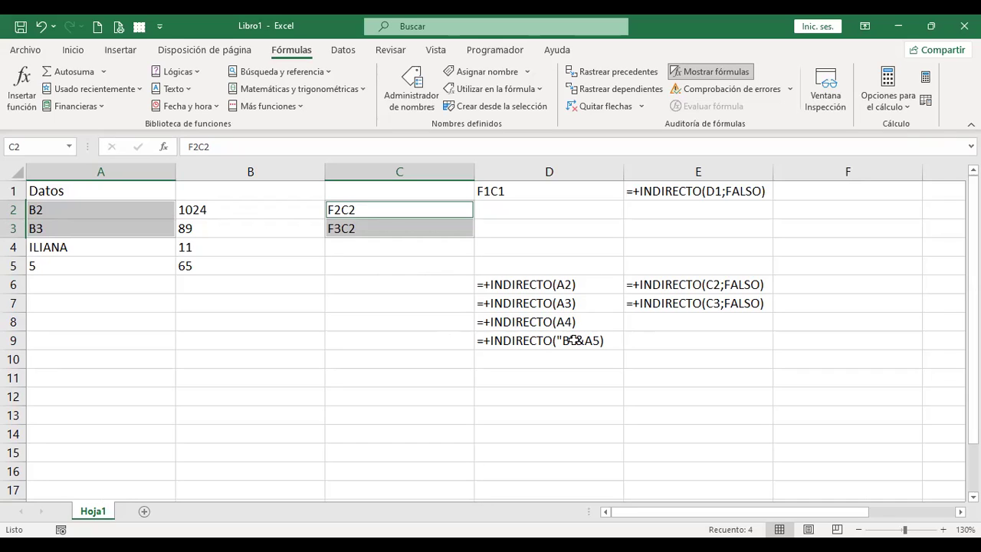
{"action": "left_click", "coordinate": [705, 230]}
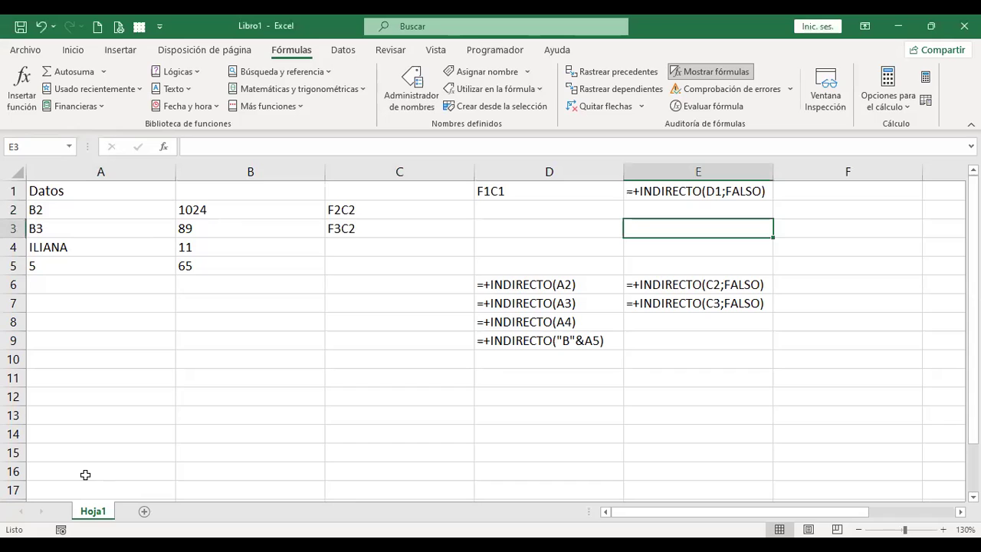
Turn off the formula display and enter the label "Introduzca el nombre de la columna" in A11.
{"action": "left_click", "coordinate": [706, 74]}
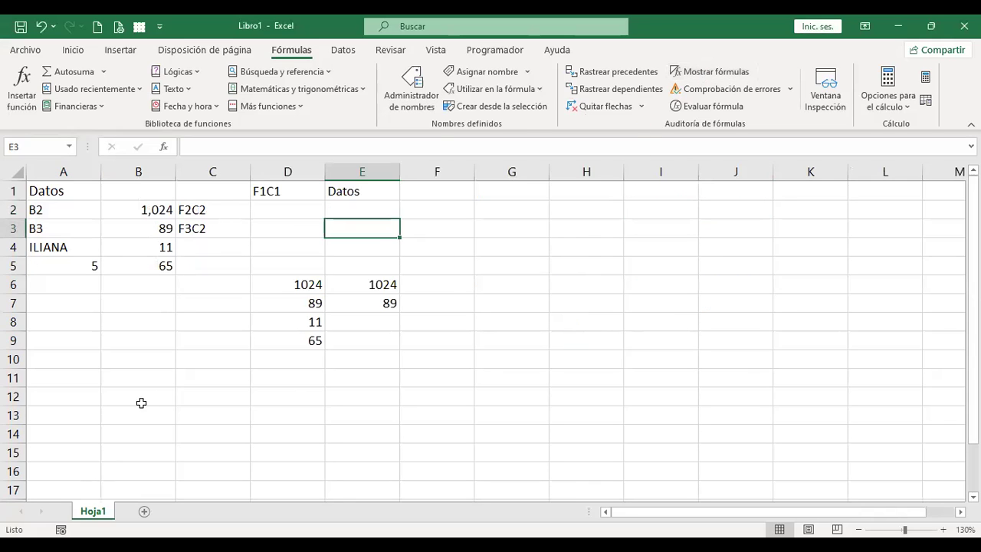
{"action": "left_click", "coordinate": [74, 376]}
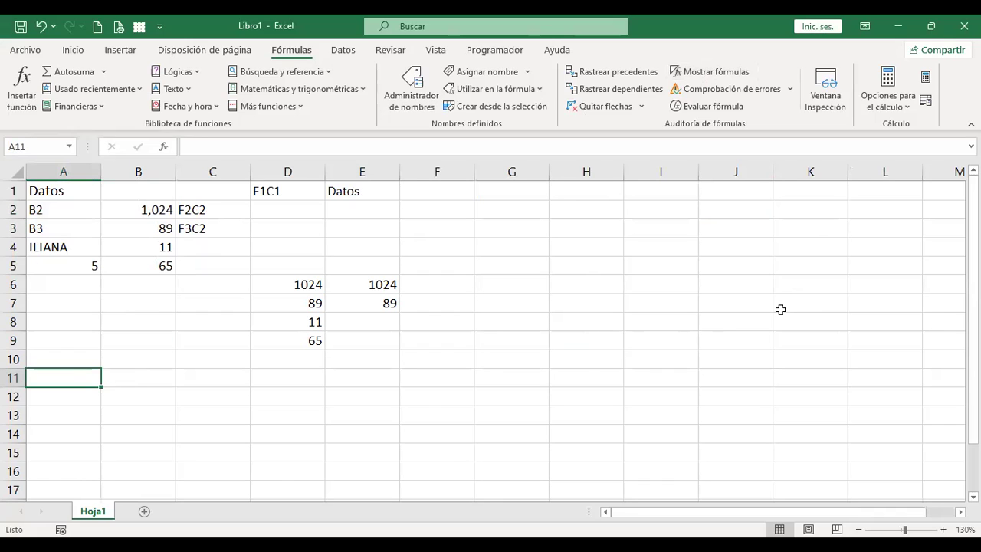
{"action": "type", "text": "Intro"}
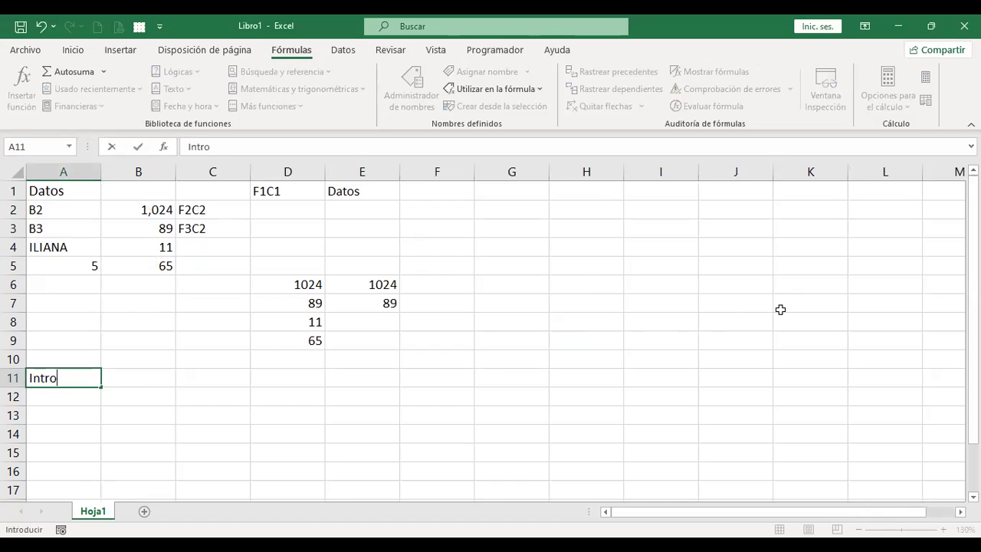
{"action": "type", "text": "duzca el"}
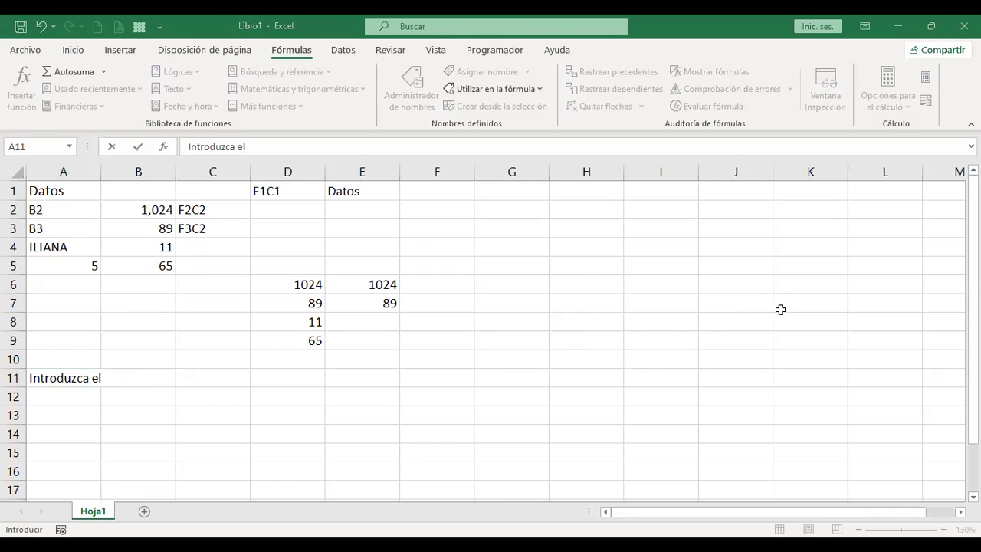
{"action": "key", "text": "BackSpace"}
{"action": "key", "text": "BackSpace"}
{"action": "key", "text": "BackSpace"}
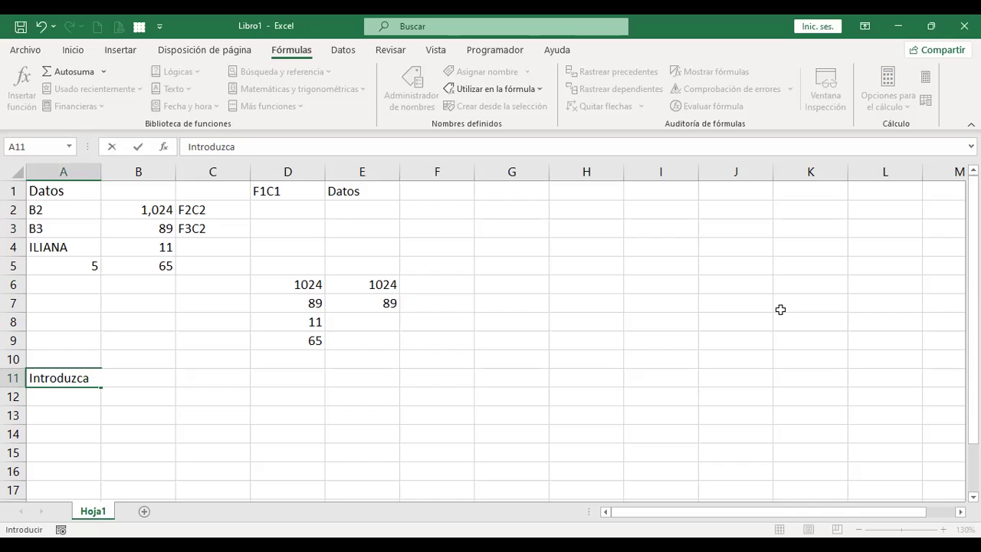
{"action": "type", "text": "el nombre d"}
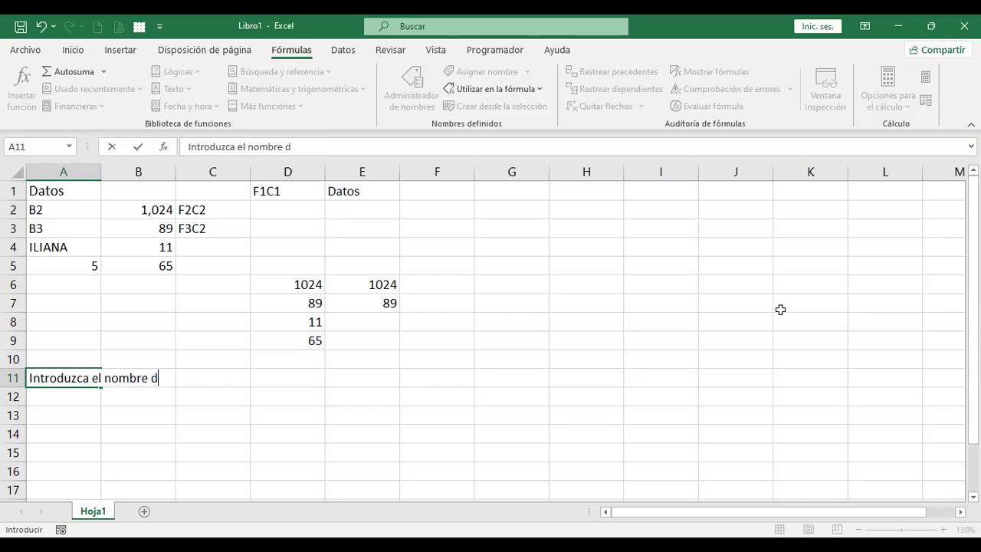
{"action": "type", "text": "e la columna"}
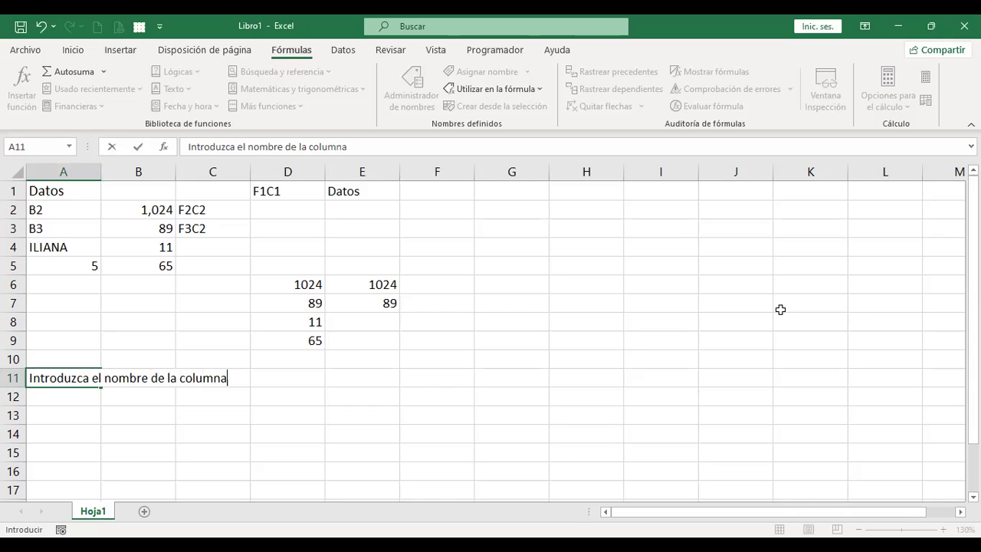
{"action": "key", "text": "Return"}
Enter the label "Introduzca el número de fila" in A12.
{"action": "type", "text": "Intro"}
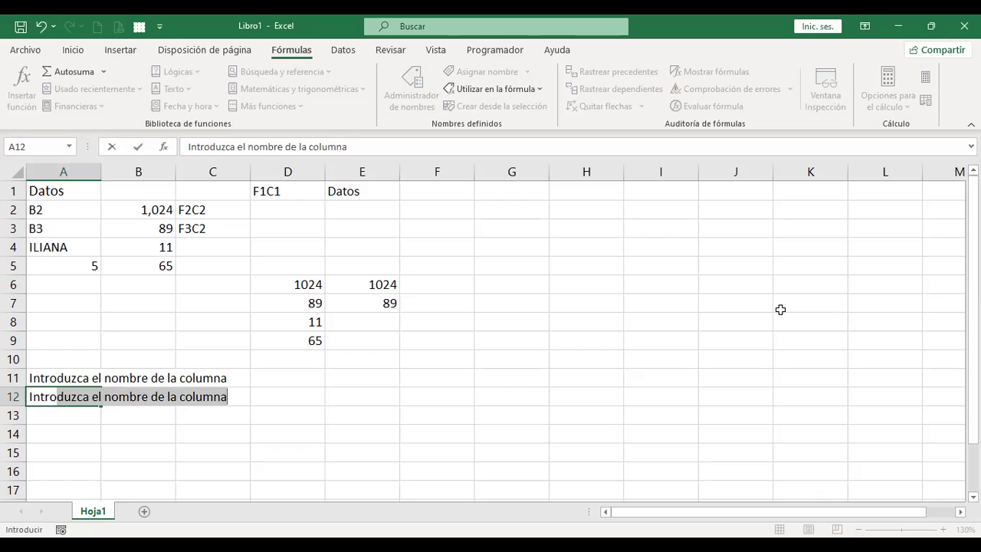
{"action": "type", "text": "duzca el nombre de l"}
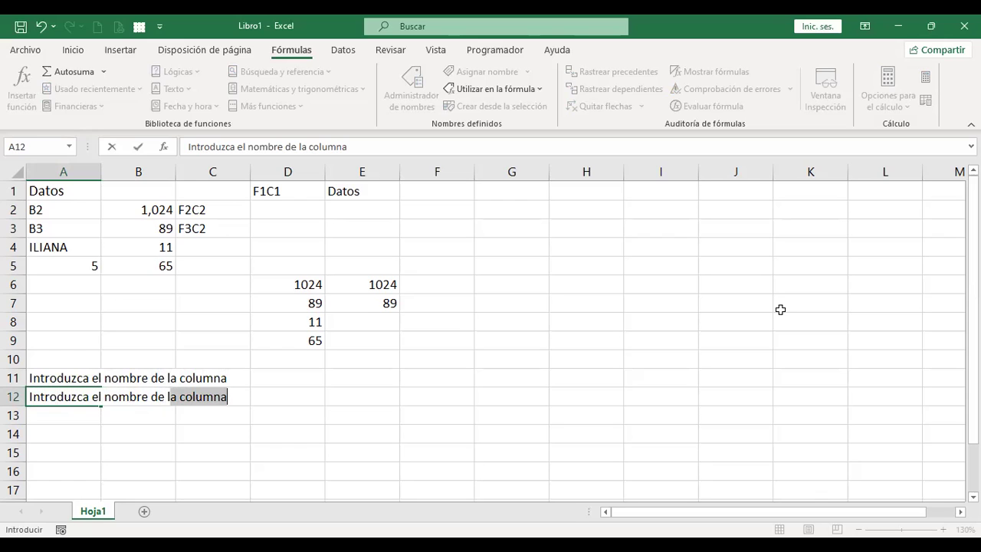
{"action": "key", "text": "BackSpace"}
{"action": "key", "text": "BackSpace"}
{"action": "key", "text": "BackSpace"}
{"action": "key", "text": "BackSpace"}
{"action": "key", "text": "BackSpace"}
{"action": "key", "text": "BackSpace"}
{"action": "key", "text": "BackSpace"}
{"action": "key", "text": "BackSpace"}
{"action": "key", "text": "BackSpace"}
{"action": "key", "text": "BackSpace"}
{"action": "key", "text": "BackSpace"}
{"action": "key", "text": "BackSpace"}
{"action": "key", "text": "BackSpace"}
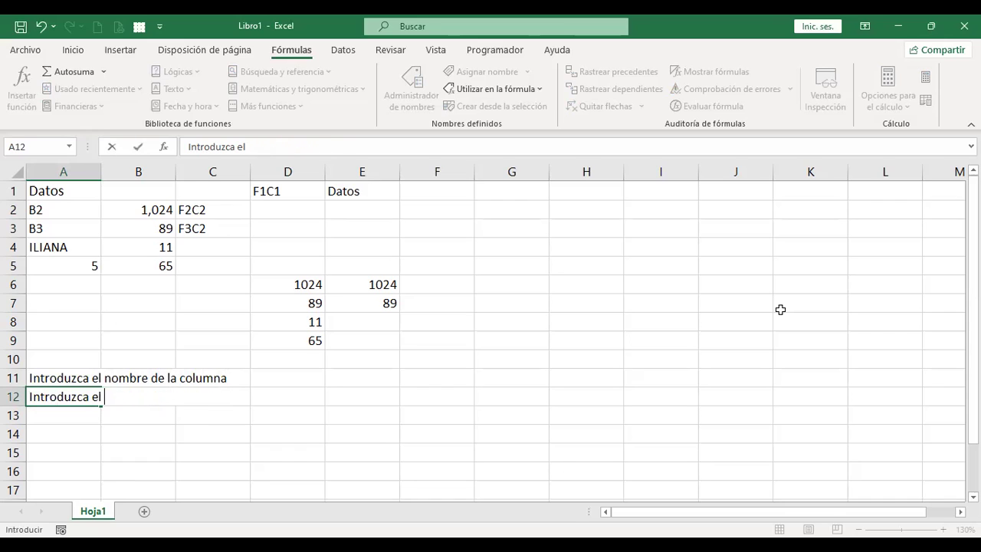
{"action": "type", "text": "número d"}
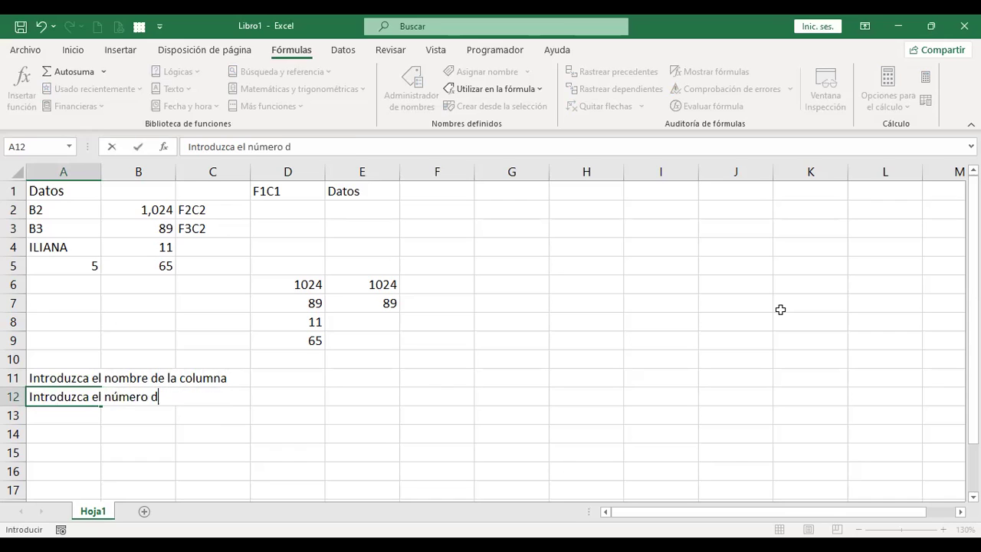
{"action": "type", "text": "e fila"}
{"action": "key", "text": "Return"}
Fill the input cells D11 and D12 beside the two labels with light green.
{"action": "key", "text": "Up"}
{"action": "key", "text": "Up"}
{"action": "key", "text": "Right"}
{"action": "key", "text": "Right"}
{"action": "key", "text": "Right"}
{"action": "key", "text": "Right"}
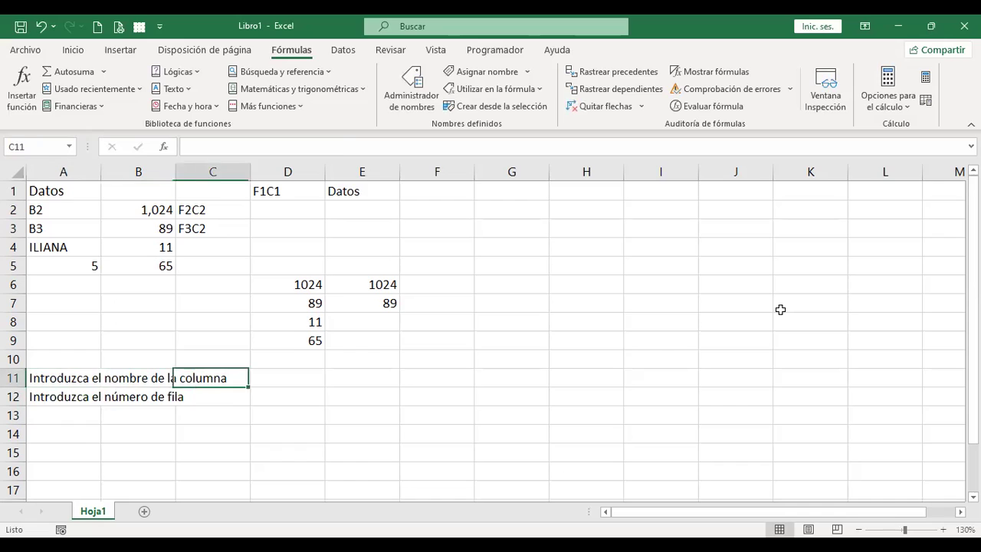
{"action": "key", "text": "Left"}
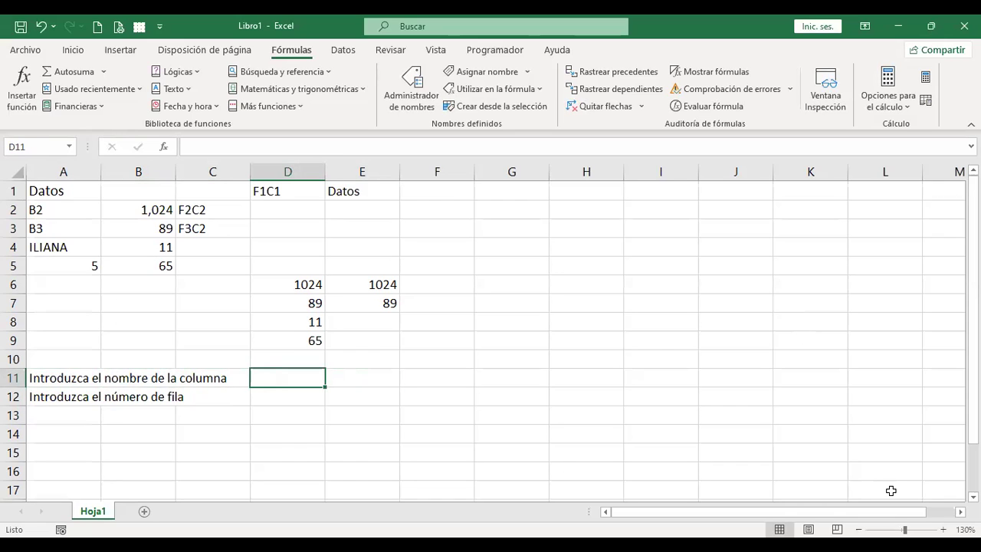
{"action": "key", "text": "Left"}
{"action": "key", "text": "Right"}
{"action": "left_click", "coordinate": [75, 50]}
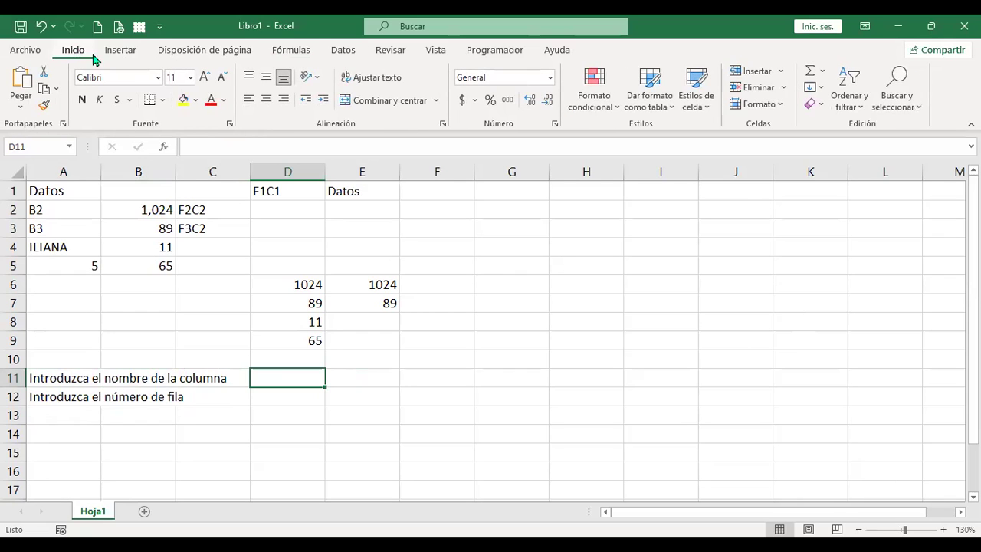
{"action": "left_click", "coordinate": [195, 100]}
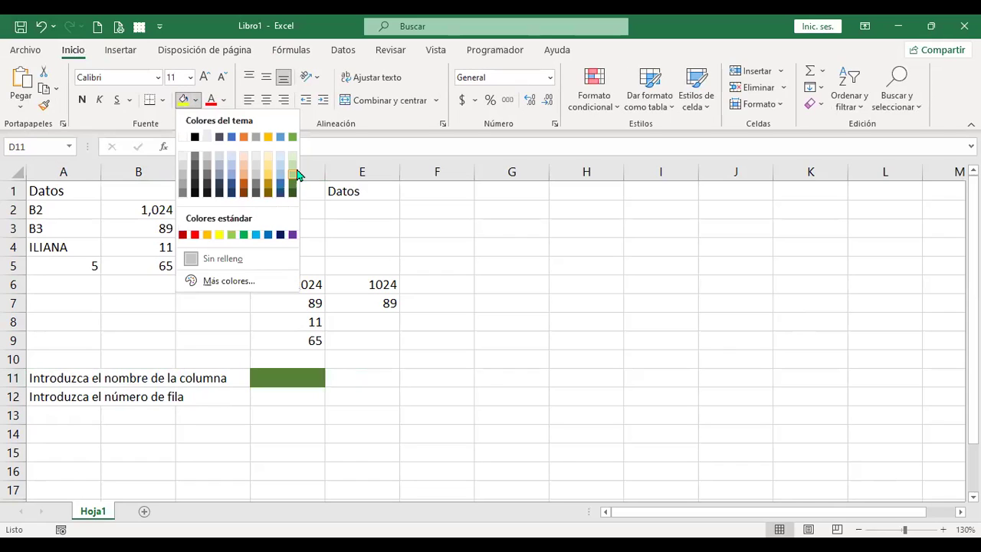
{"action": "left_click", "coordinate": [292, 376]}
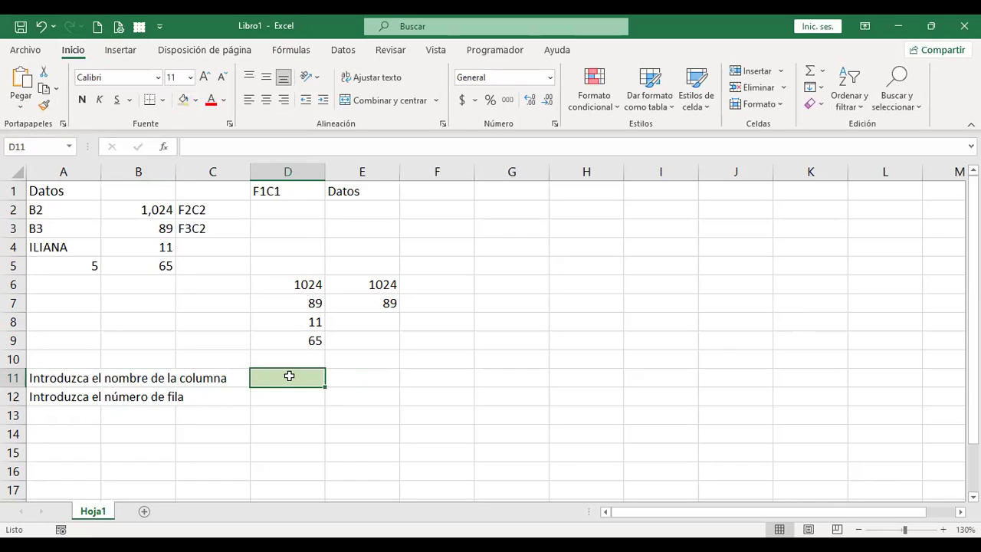
{"action": "left_click", "coordinate": [294, 394]}
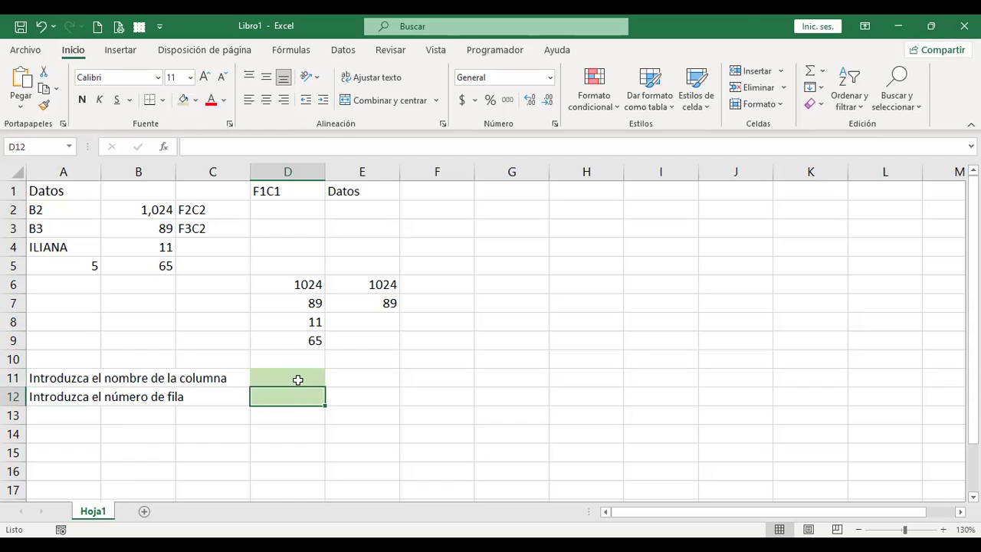
Enter the column letter B in D11 and the row number 2 in D12.
{"action": "left_click", "coordinate": [297, 374]}
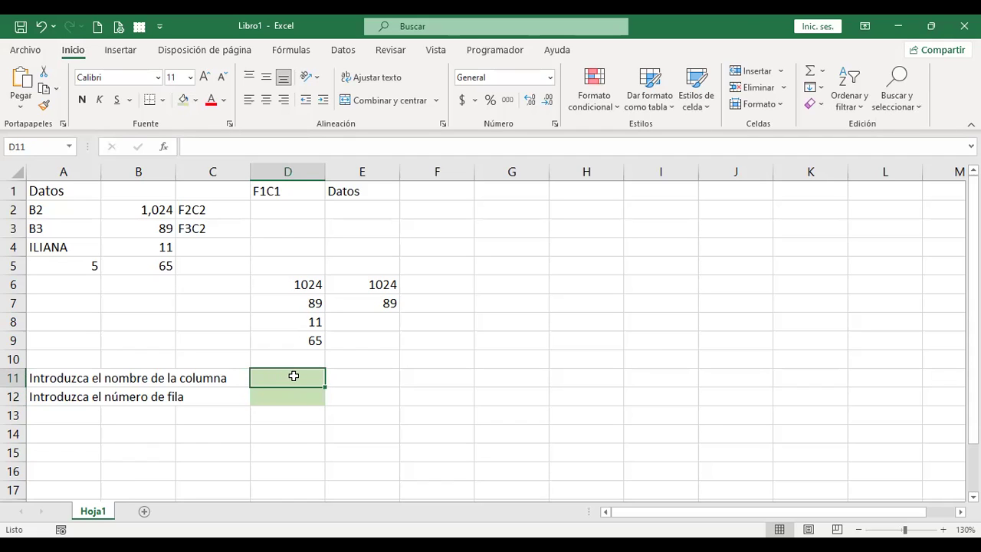
{"action": "left_click", "coordinate": [286, 393]}
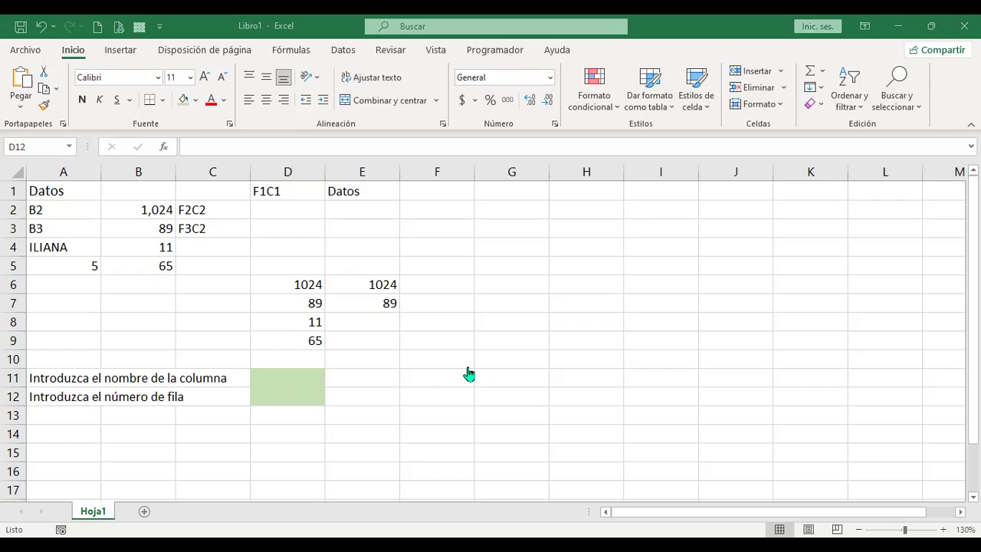
{"action": "left_click", "coordinate": [296, 372]}
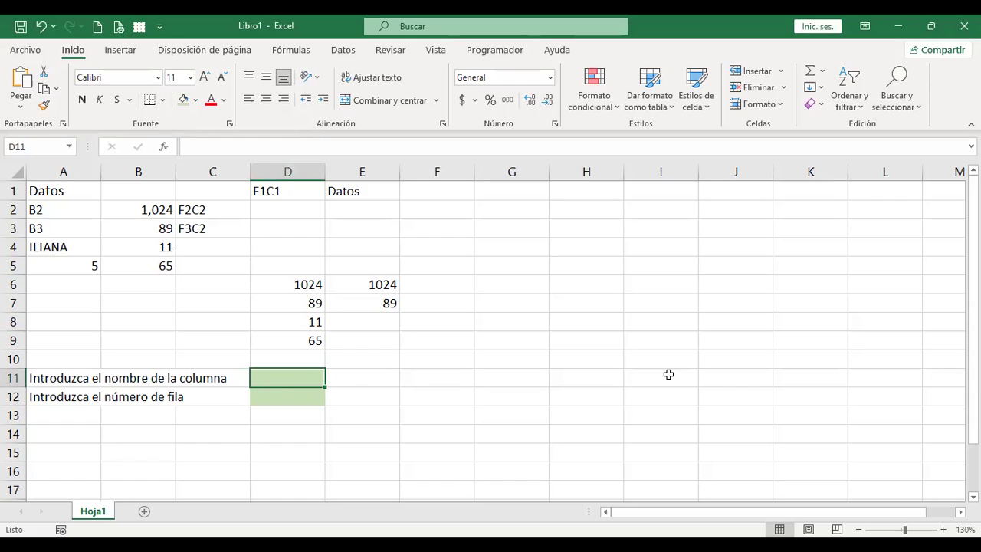
{"action": "type", "text": "B"}
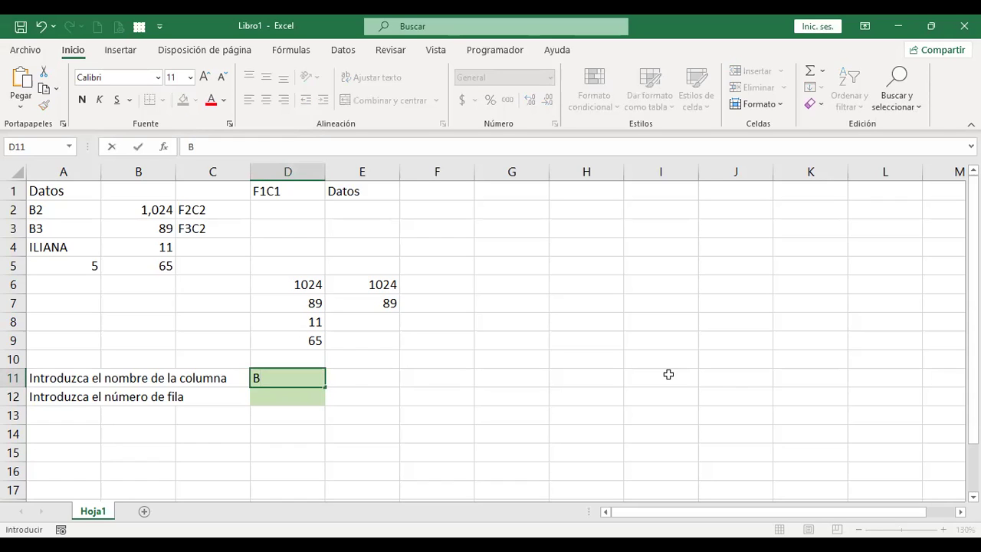
{"action": "key", "text": "Return"}
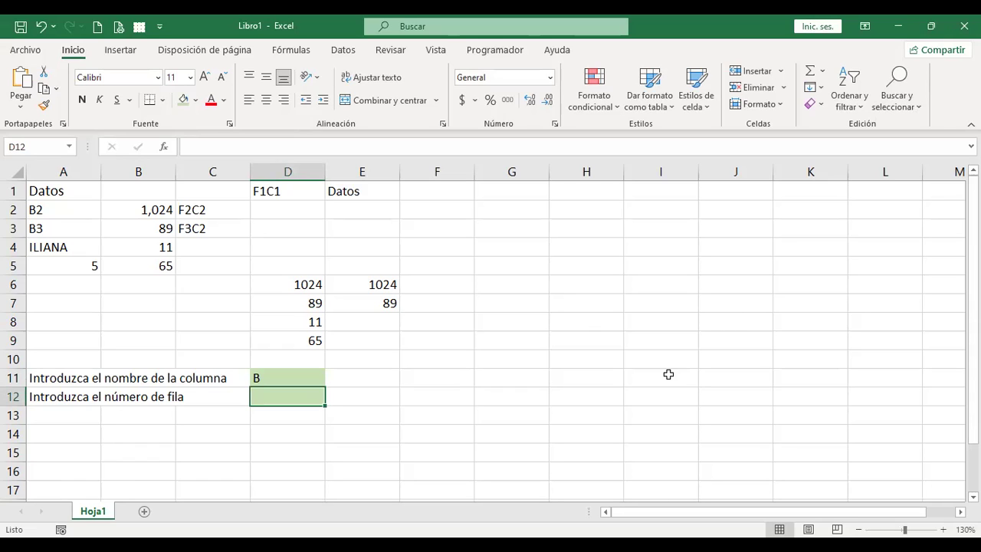
{"action": "type", "text": "2"}
{"action": "key", "text": "Tab"}
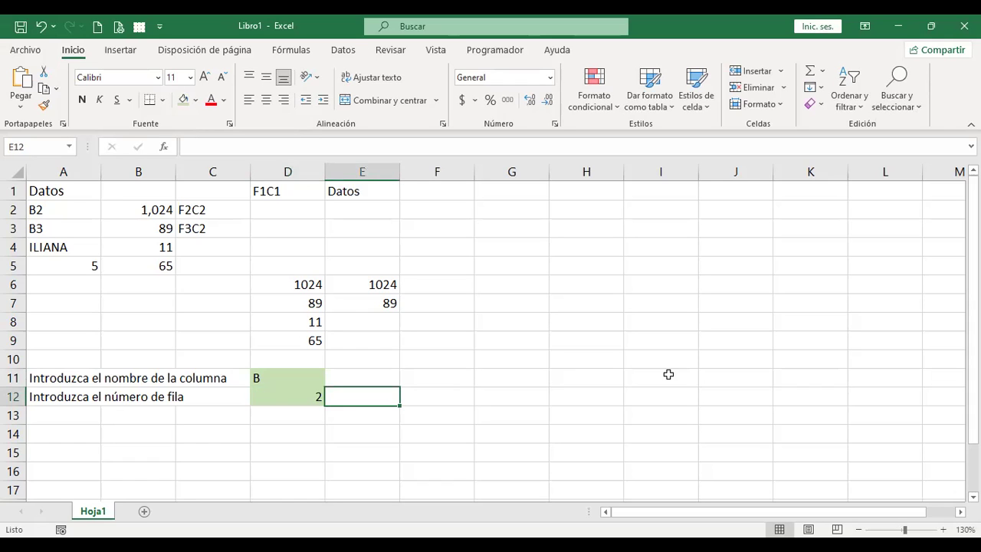
Insert a blank row at row 10, above the two input labels.
{"action": "key", "text": "Right"}
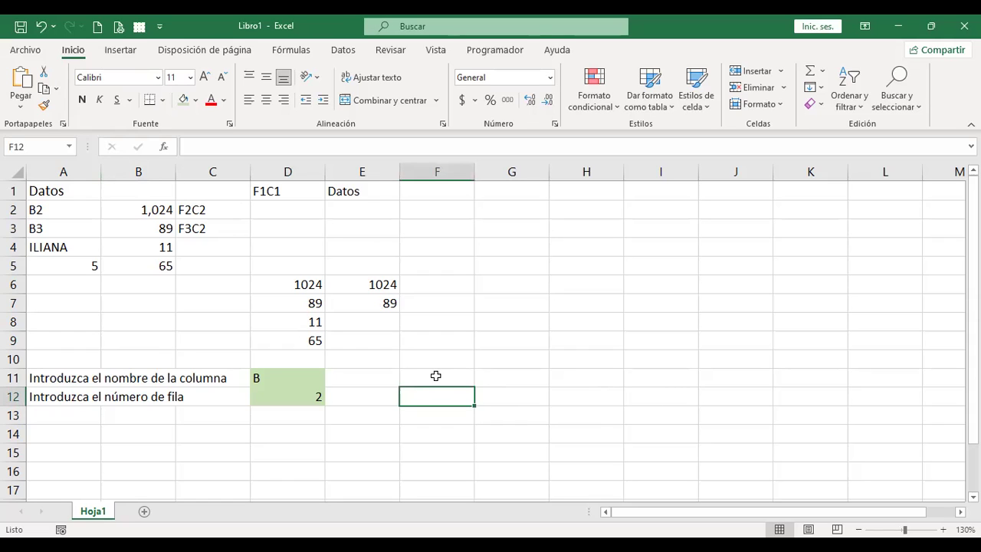
{"action": "left_click", "coordinate": [13, 359]}
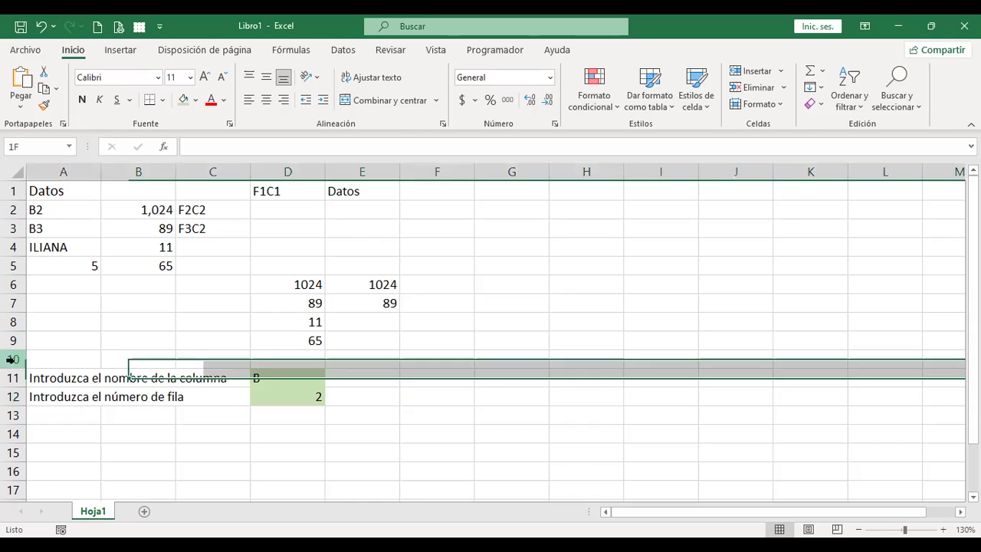
{"action": "key", "text": "shift+F10"}
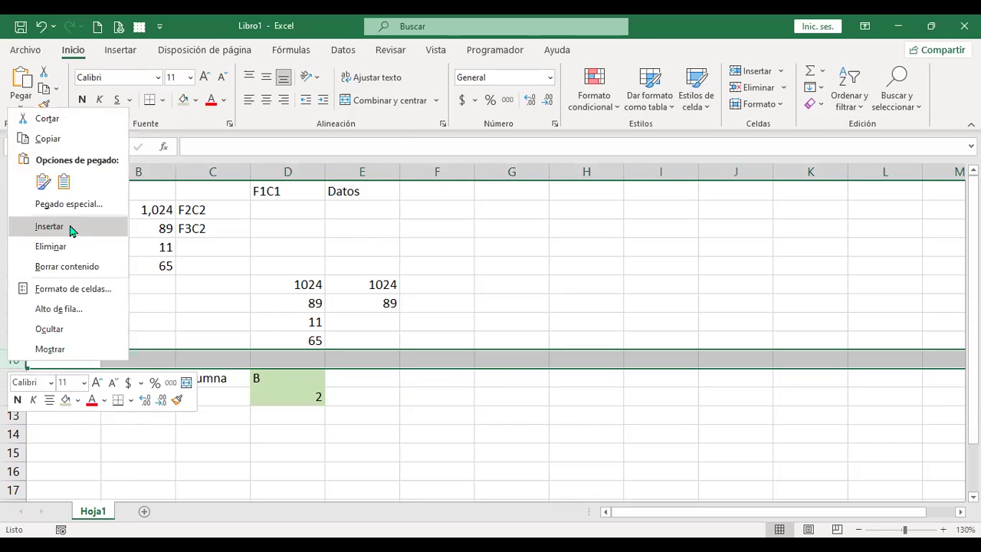
{"action": "left_click", "coordinate": [68, 224]}
Enter the heading "Resultado" in F11 and fill F12 below it with light gold.
{"action": "left_click", "coordinate": [430, 378]}
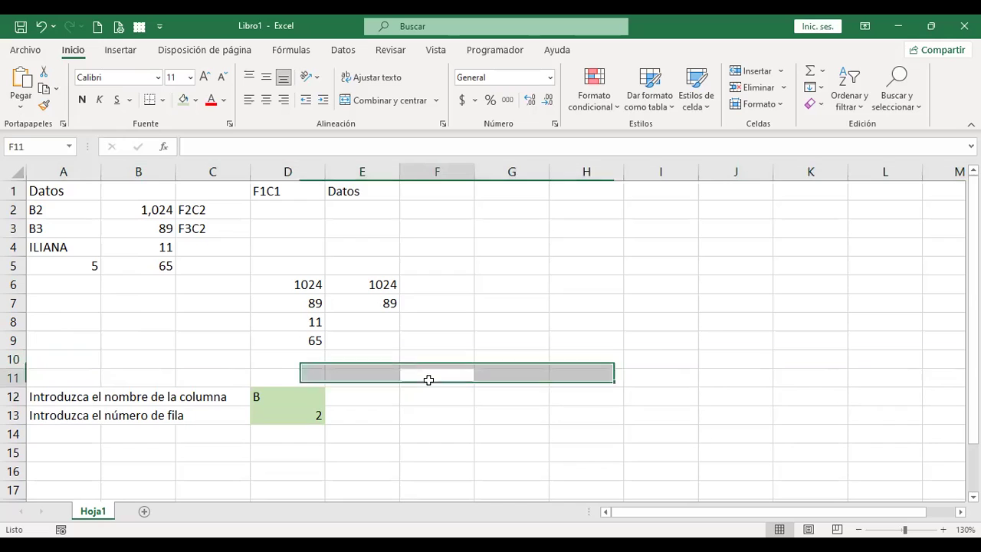
{"action": "type", "text": "Resultado"}
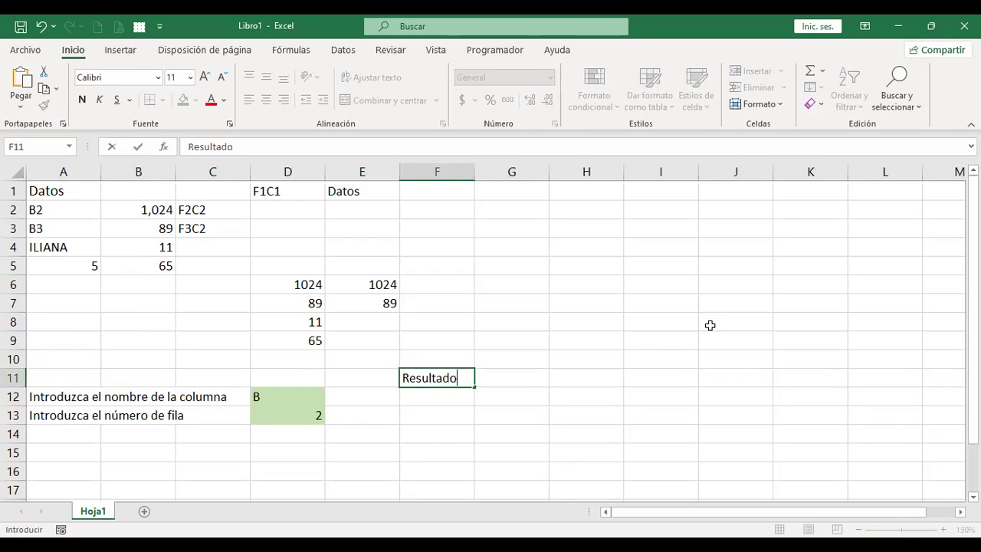
{"action": "key", "text": "Return"}
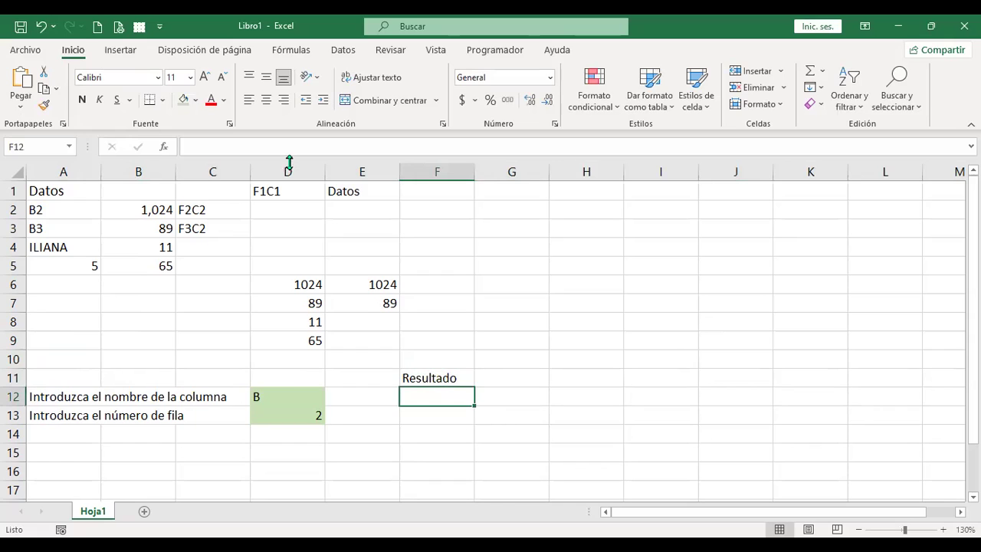
{"action": "left_click", "coordinate": [196, 100]}
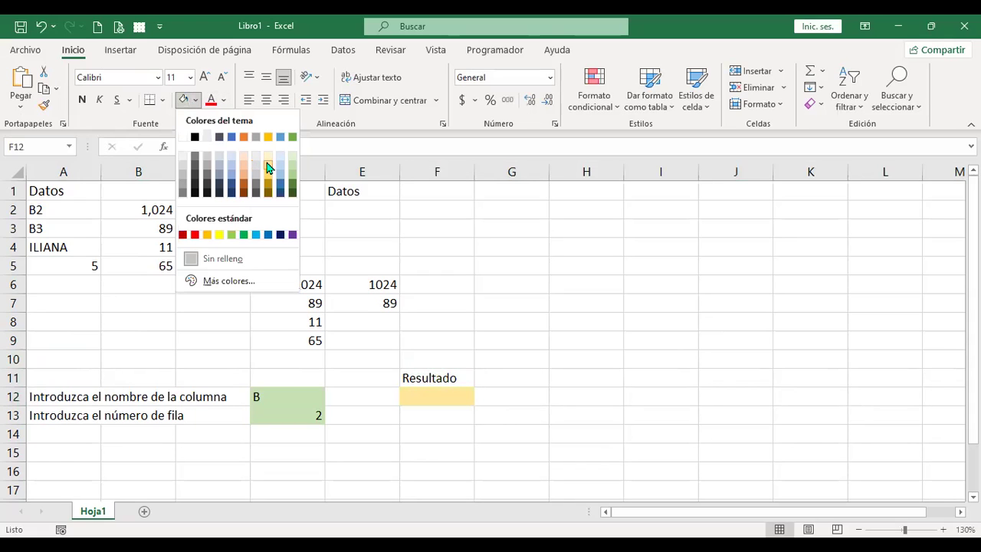
{"action": "left_click", "coordinate": [268, 167]}
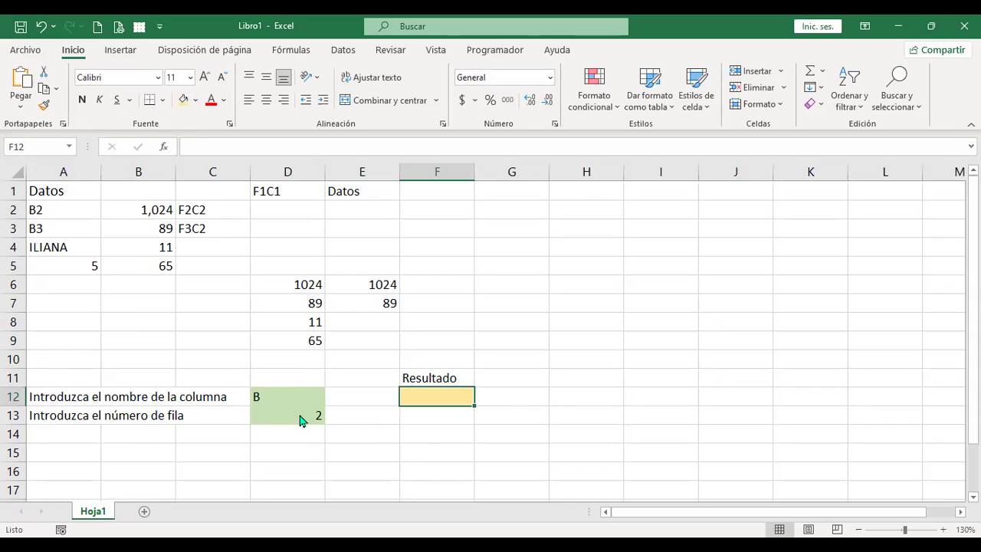
Enter an INDIRECTO formula in the result cell F12 that references the column-letter cell D12.
{"action": "type", "text": "+"}
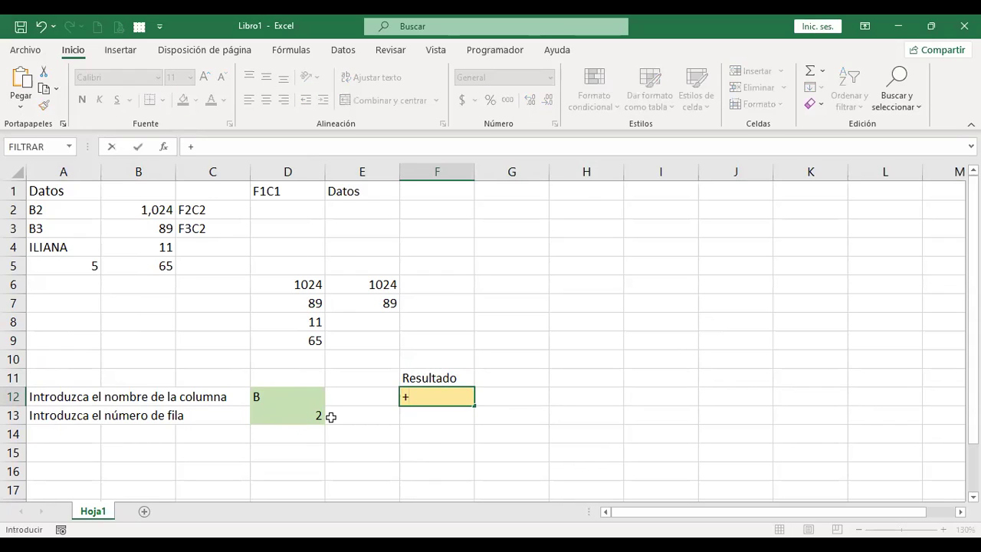
{"action": "type", "text": "indi"}
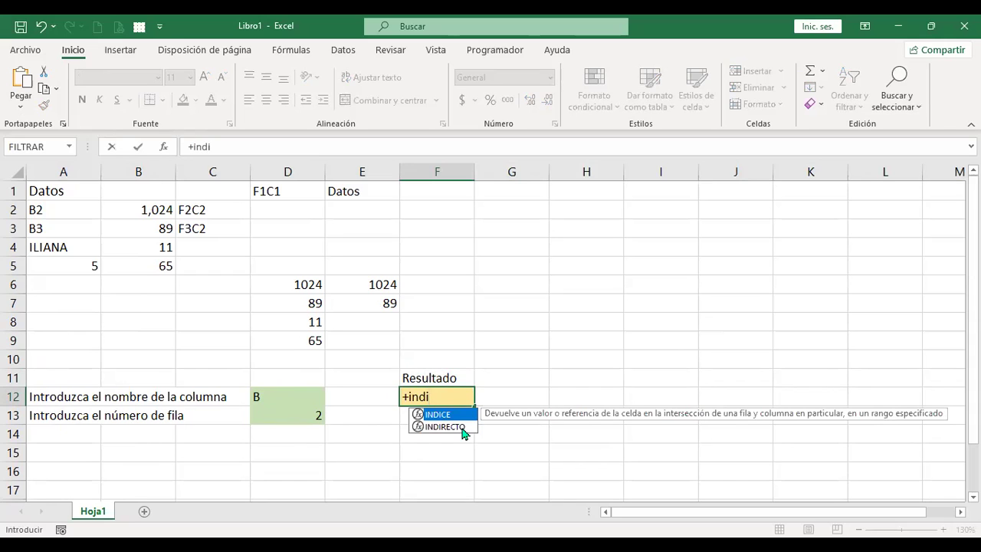
{"action": "double_click", "coordinate": [462, 427]}
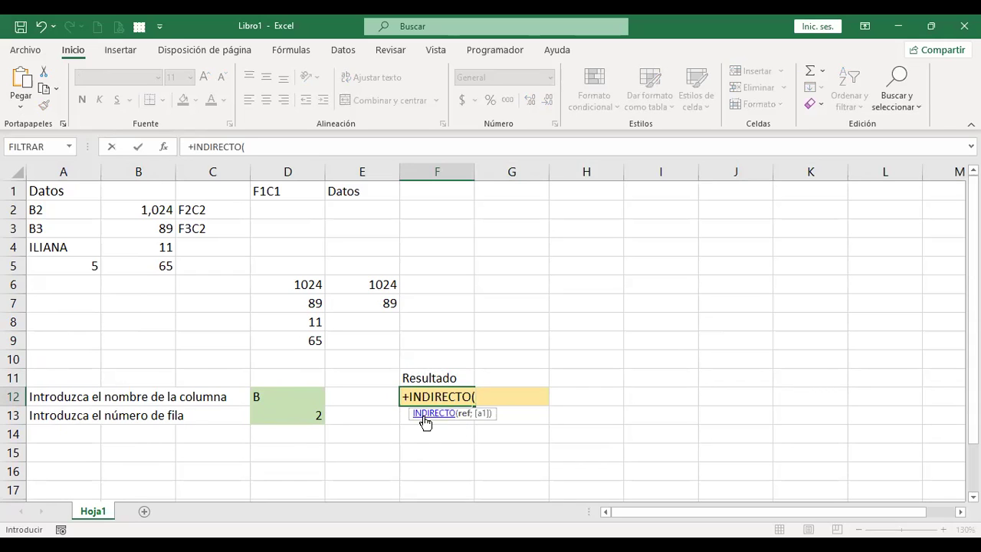
{"action": "left_click", "coordinate": [289, 397]}
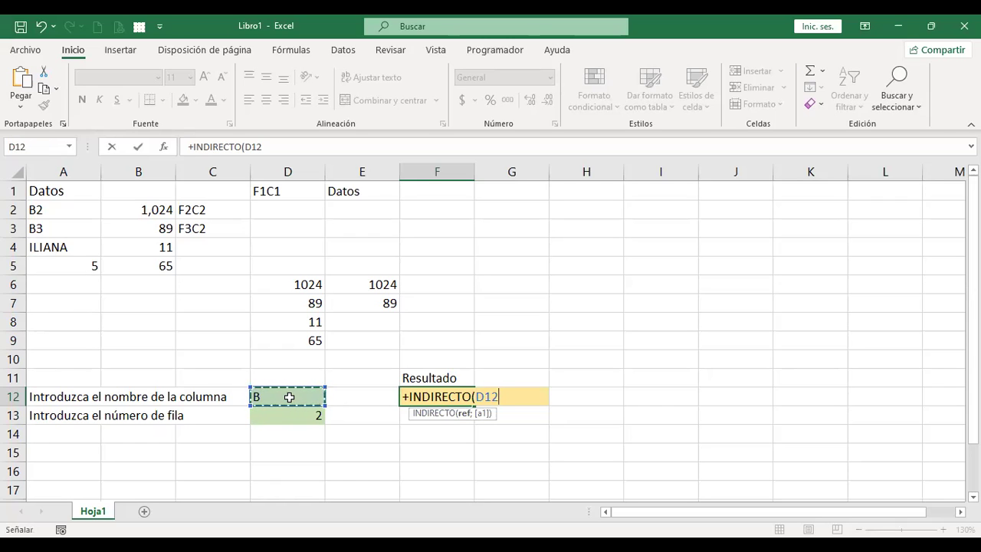
{"action": "key", "text": "Return"}
{"action": "key", "text": "Up"}
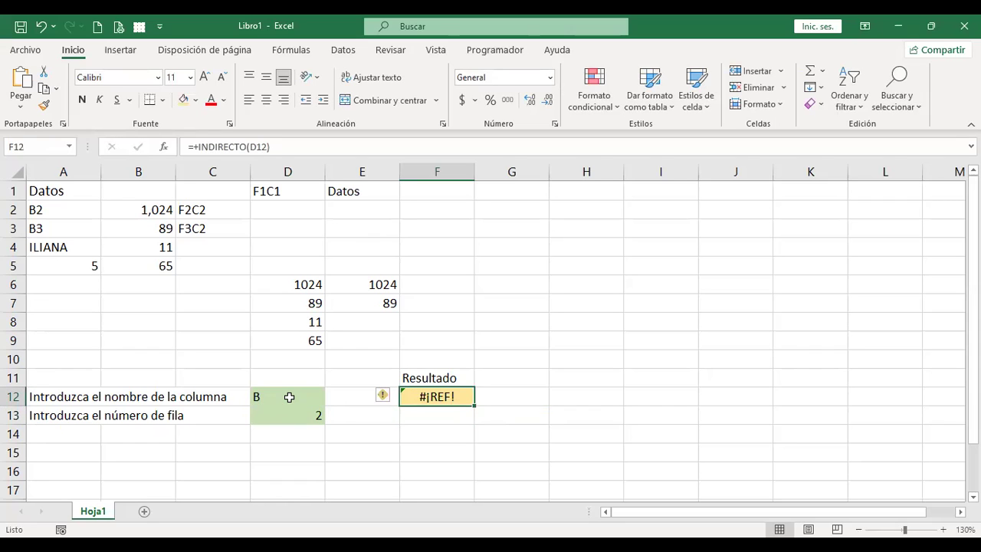
Extend the F12 formula to =+INDIRECTO(D12&D13) so it joins the column letter with the row number.
{"action": "key", "text": "F2"}
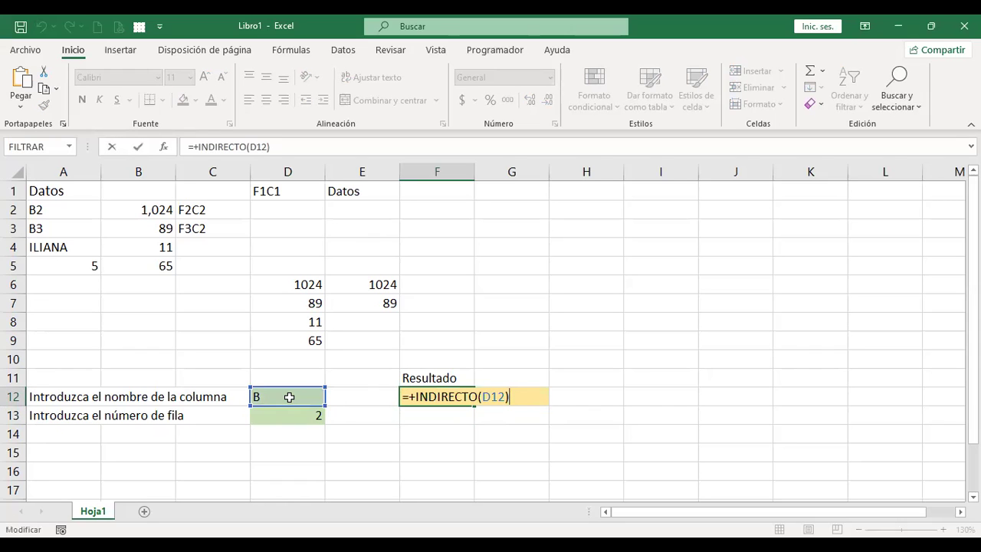
{"action": "left_click", "coordinate": [502, 397]}
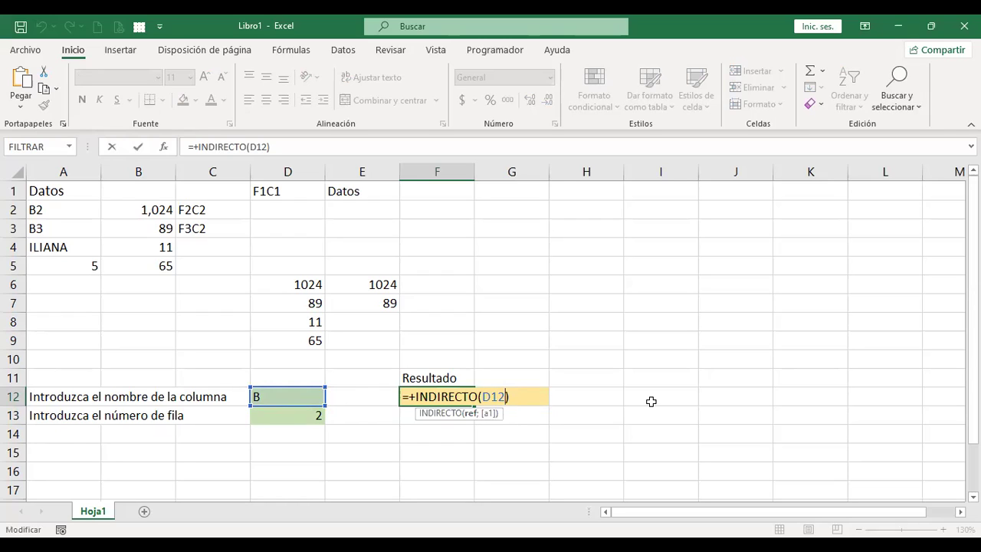
{"action": "type", "text": "&"}
{"action": "left_click", "coordinate": [299, 413]}
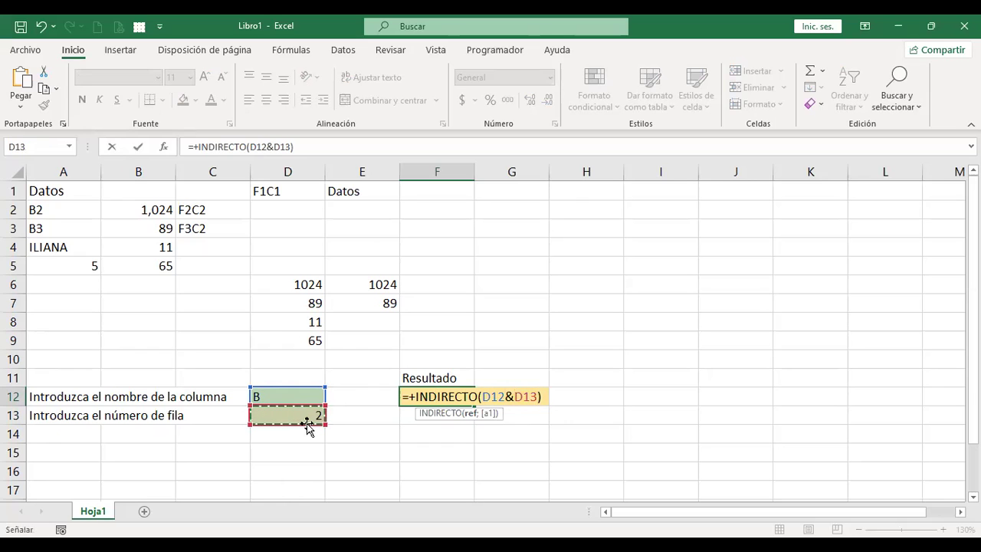
{"action": "key", "text": "Return"}
{"action": "key", "text": "Up"}
Review the inputs in D12 and D13 and how the INDIRECTO formula in F12 joins them.
{"action": "left_click", "coordinate": [280, 395]}
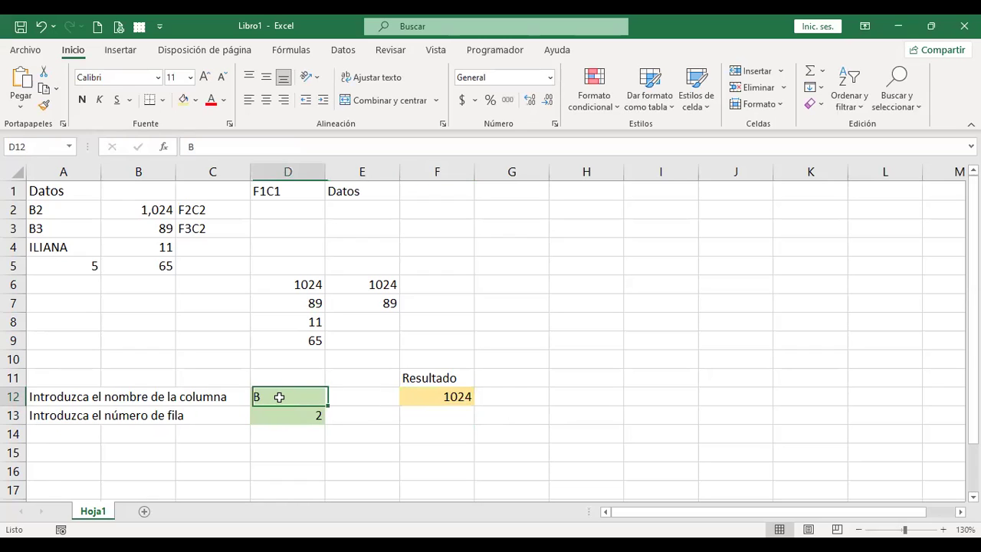
{"action": "left_click", "coordinate": [299, 416]}
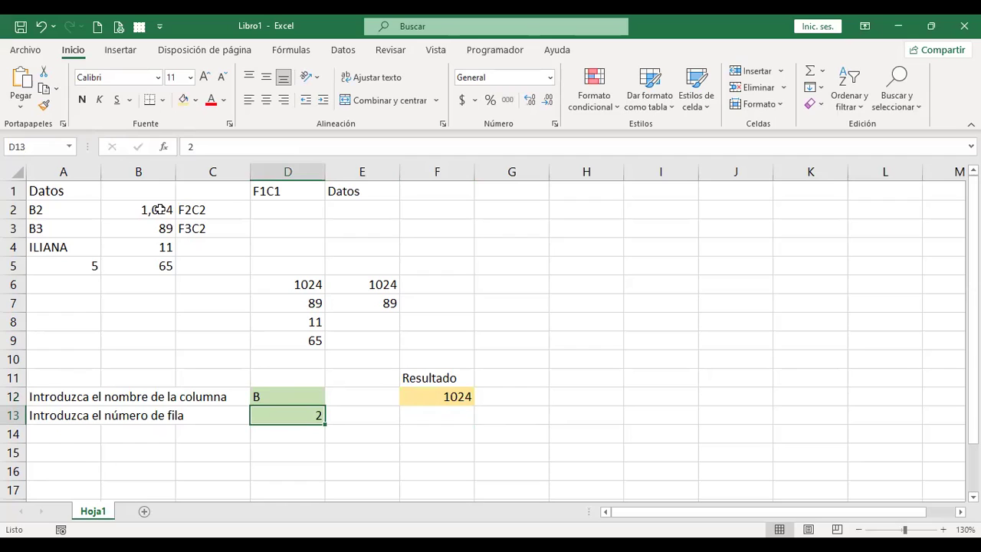
{"action": "left_click", "coordinate": [437, 398]}
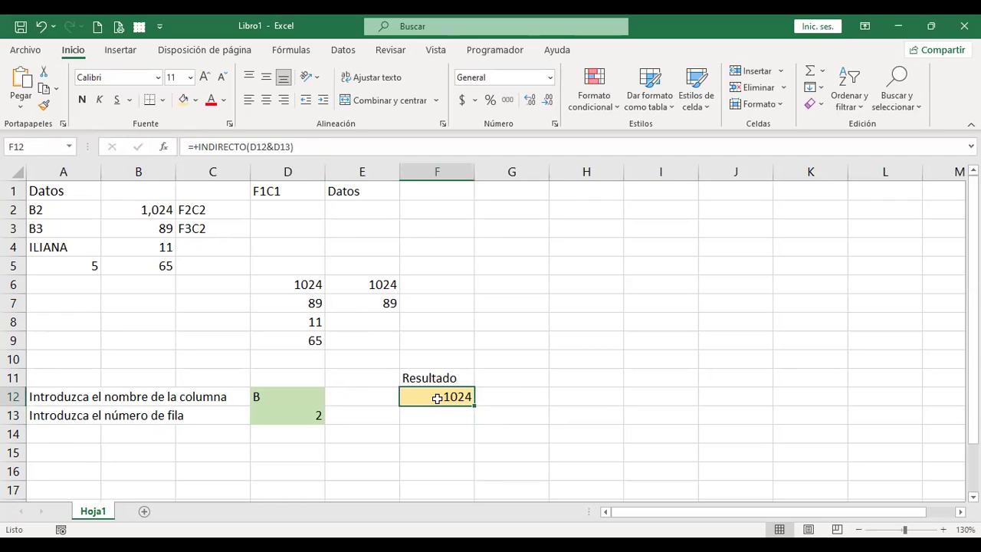
{"action": "key", "text": "F2"}
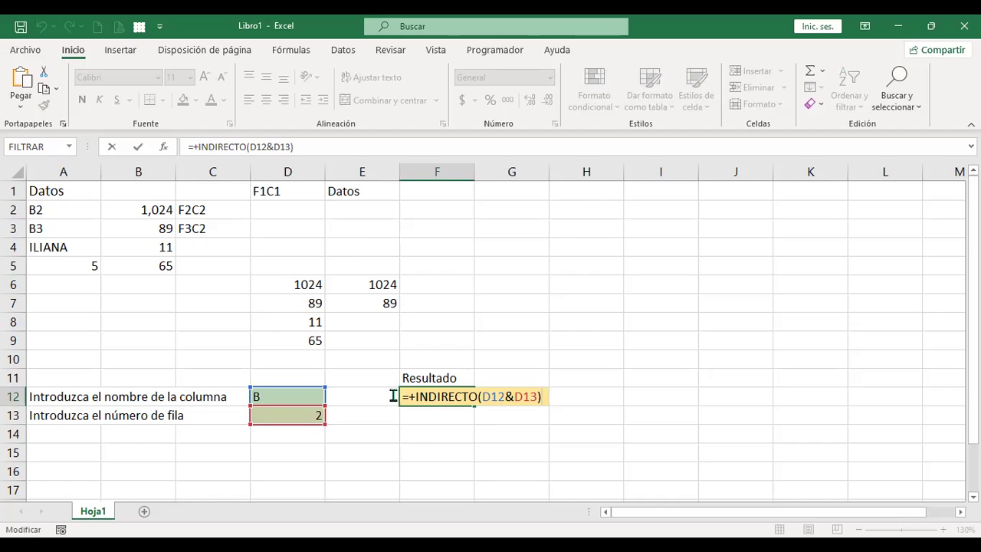
{"action": "key", "text": "Return"}
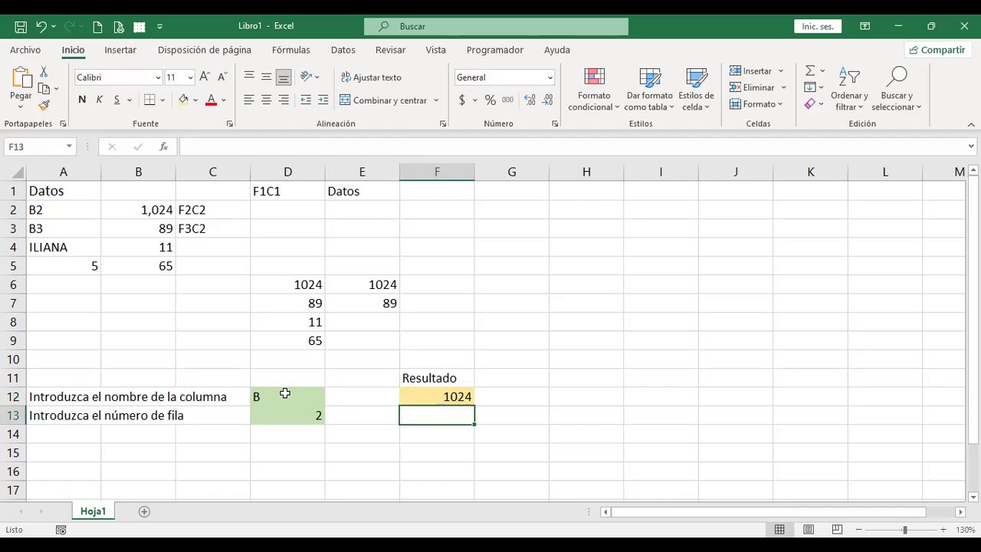
Test the lookup with column letter d in D12 and row number 1 in D13.
{"action": "left_click", "coordinate": [286, 395]}
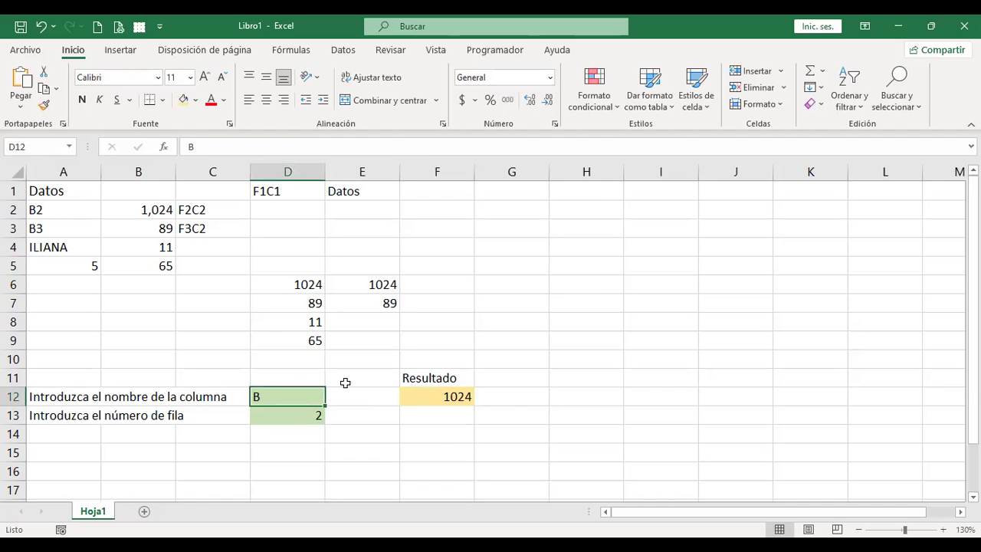
{"action": "type", "text": "d"}
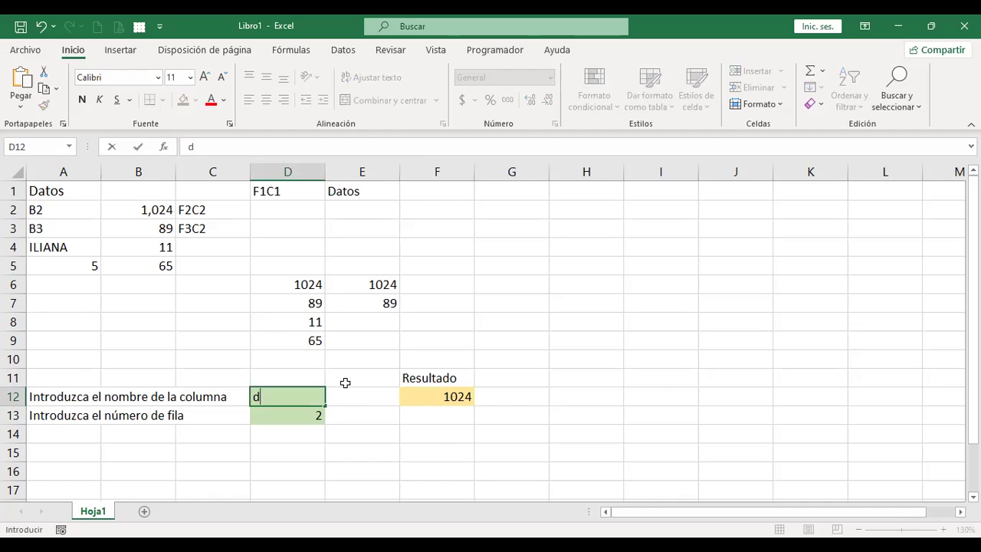
{"action": "key", "text": "Return"}
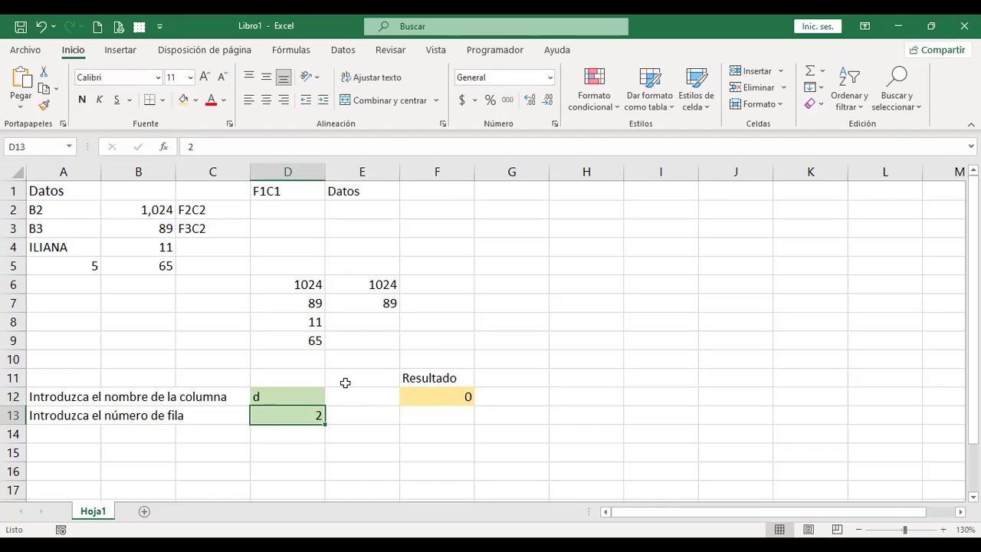
{"action": "type", "text": "1"}
{"action": "key", "text": "Return"}
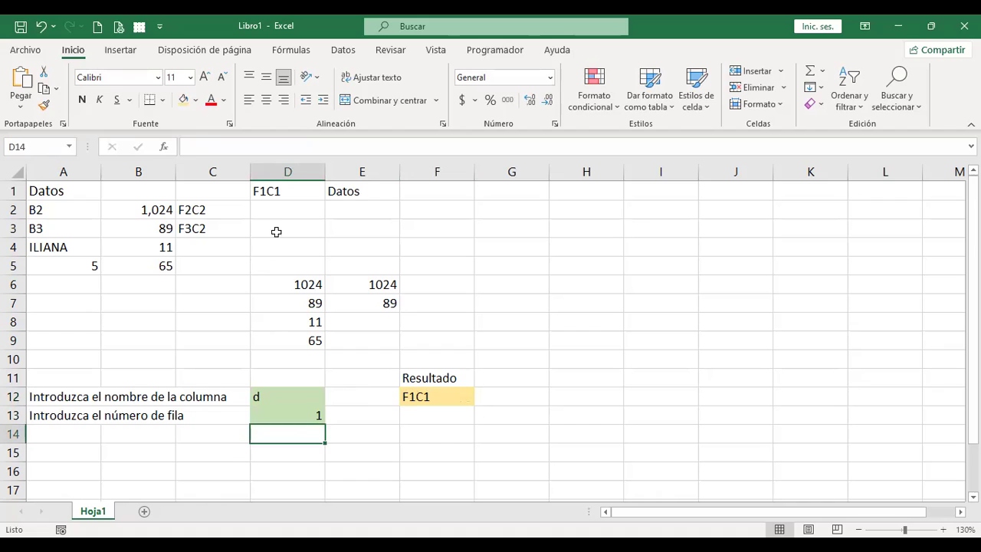
Compare cell D1 with the result in F12 and inspect the formula behind it.
{"action": "left_click", "coordinate": [285, 193]}
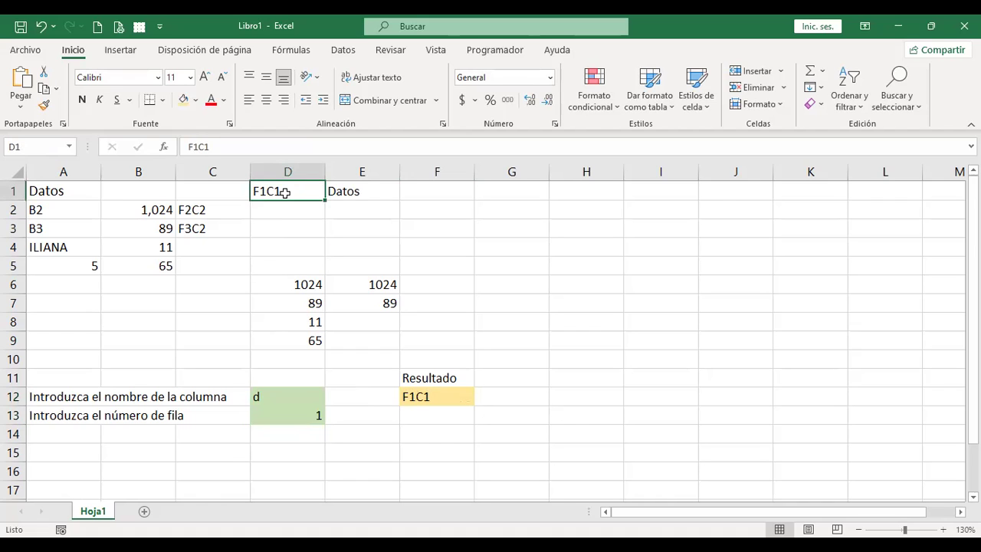
{"action": "left_click", "coordinate": [435, 398]}
{"action": "double_click", "coordinate": [436, 398]}
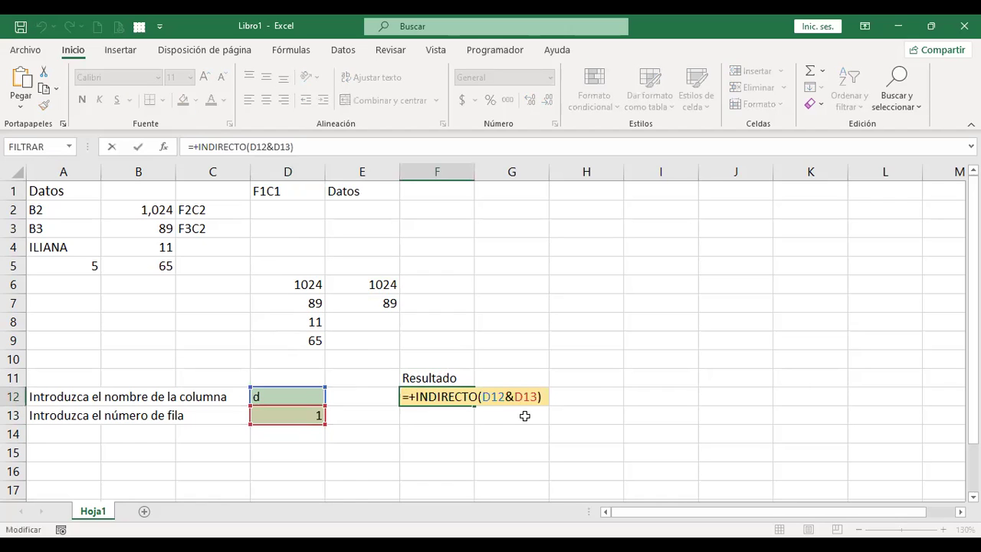
{"action": "key", "text": "Return"}
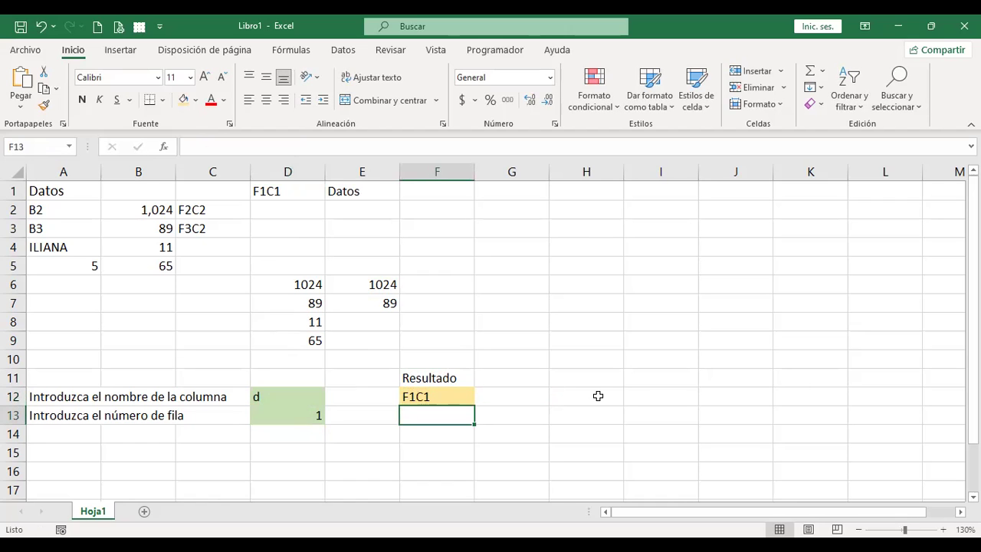
Test the lookup with column letter a in D12 and row number 4 in D13.
{"action": "left_click", "coordinate": [304, 393]}
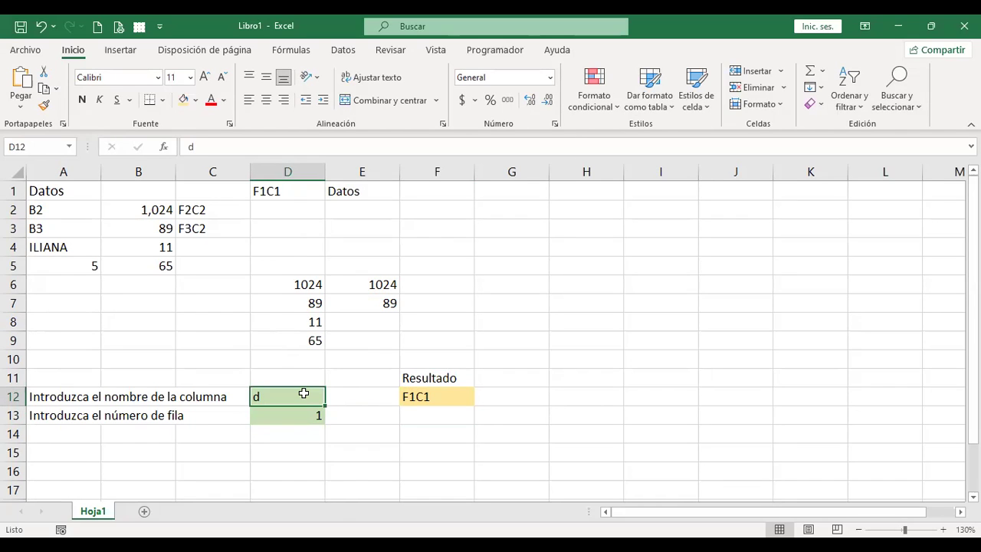
{"action": "type", "text": "a"}
{"action": "key", "text": "Return"}
{"action": "type", "text": "4"}
{"action": "key", "text": "Return"}
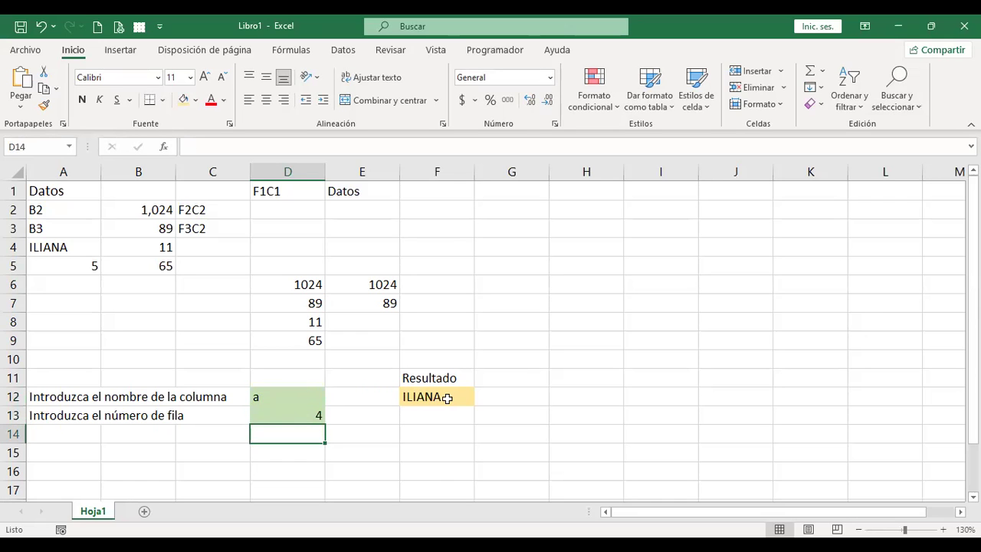
Examine the input range D12:D13 and the cell references used by the formula in F12.
{"action": "left_click", "coordinate": [291, 395]}
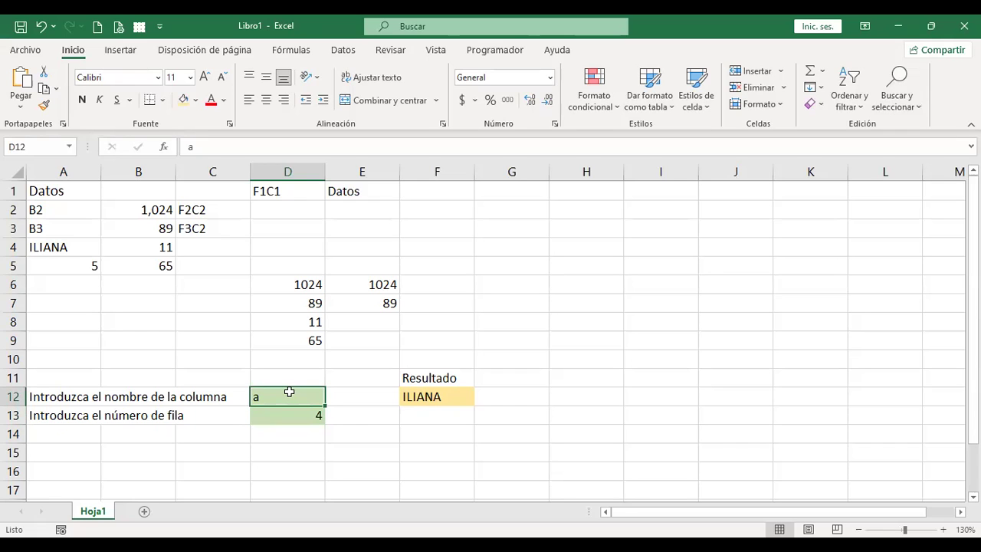
{"action": "left_click_drag", "start_coordinate": [289, 392], "coordinate": [292, 411]}
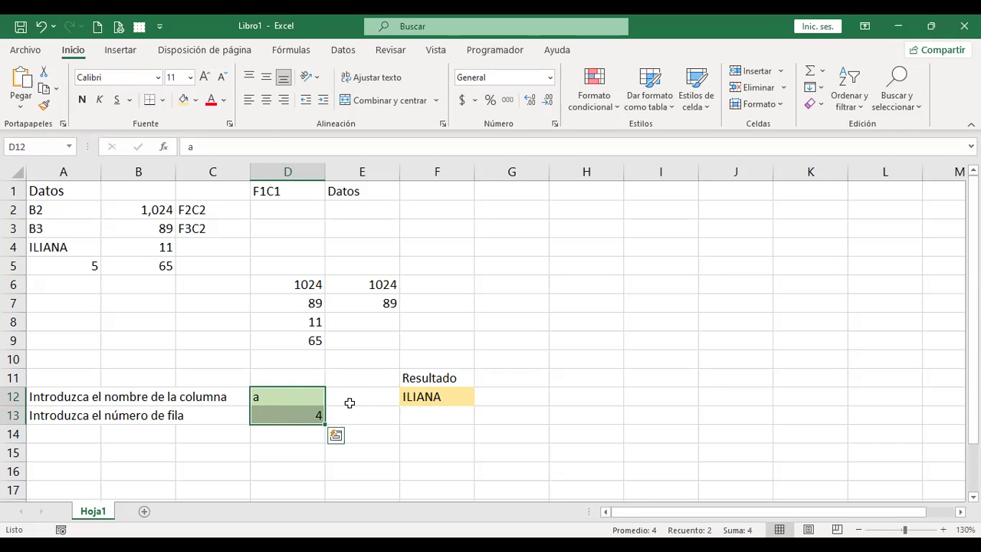
{"action": "left_click", "coordinate": [438, 396]}
{"action": "double_click", "coordinate": [439, 396]}
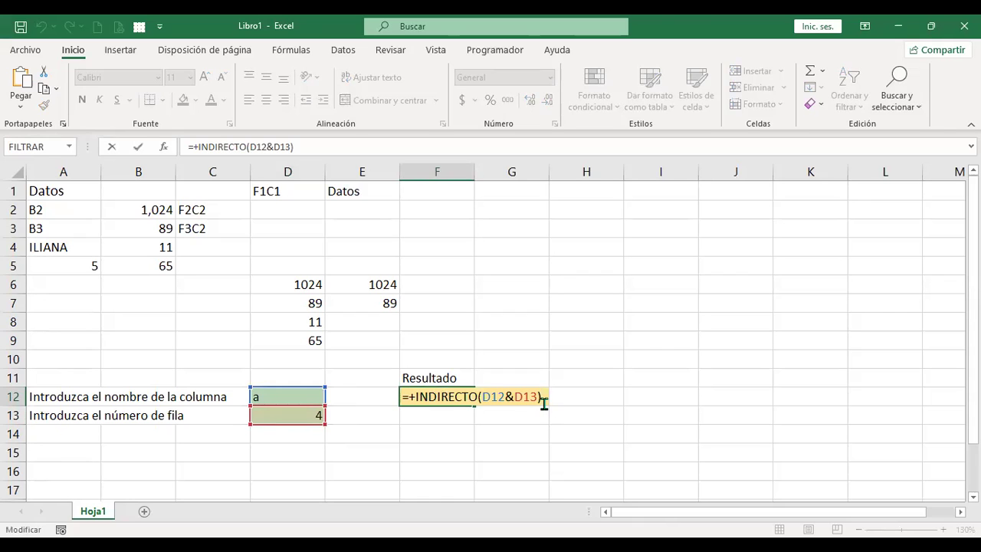
{"action": "key", "text": "Return"}
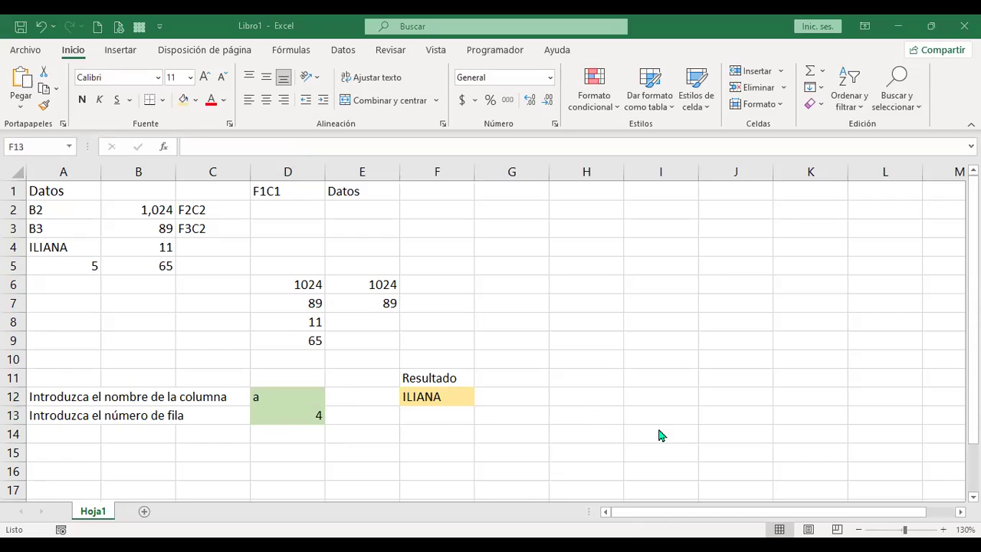
Center the input cells D12:D13 horizontally and re-enter the column letter as uppercase A in D12.
{"action": "left_click_drag", "start_coordinate": [273, 394], "coordinate": [273, 412]}
{"action": "left_click", "coordinate": [267, 100]}
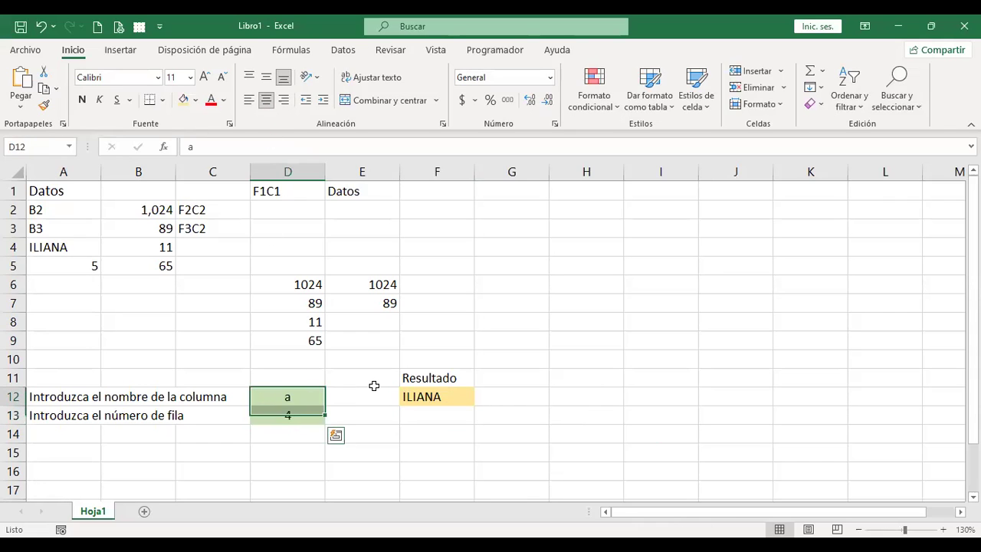
{"action": "key", "text": "Return"}
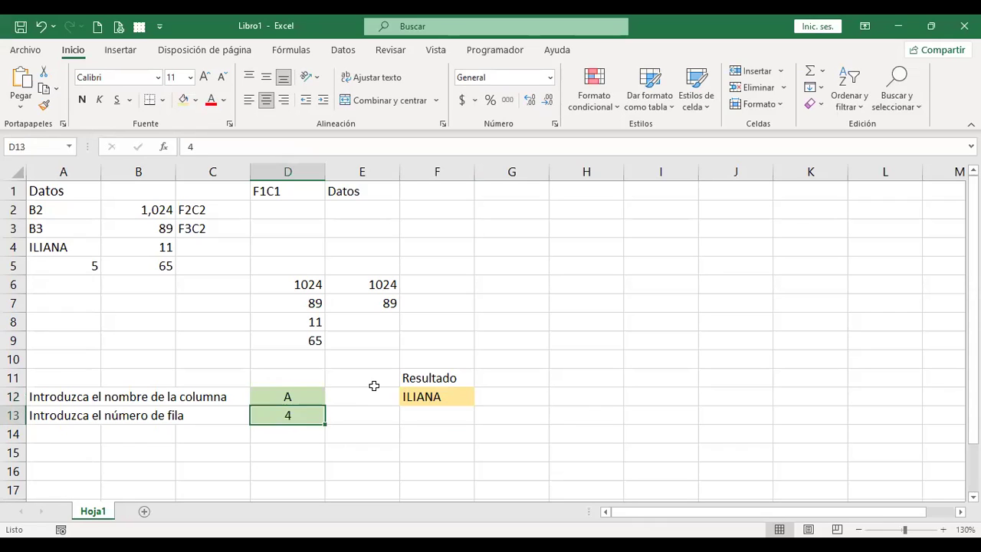
{"action": "left_click", "coordinate": [375, 388]}
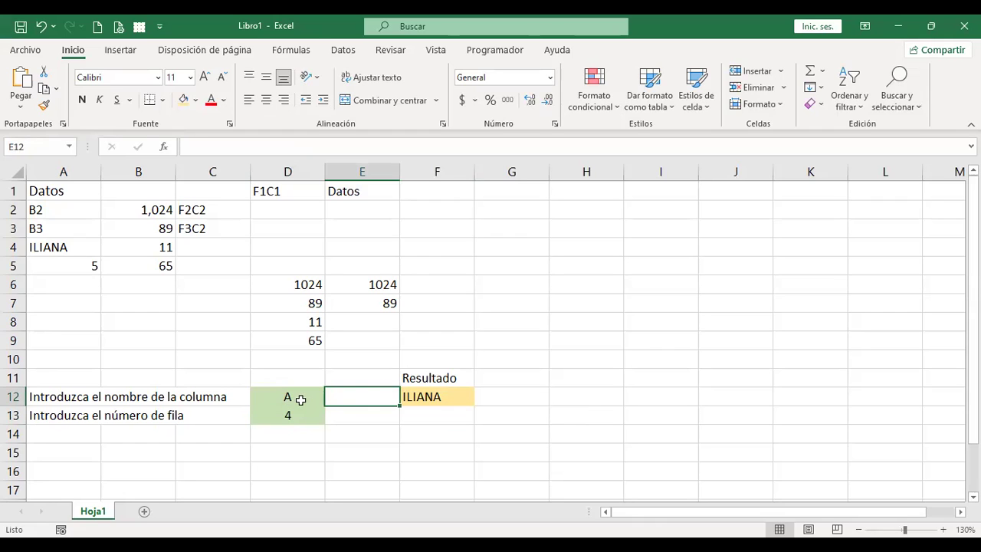
Point the lookup at the empty cell F1 by entering f in D12 and 1 in D13, and check that cell.
{"action": "left_click", "coordinate": [296, 394]}
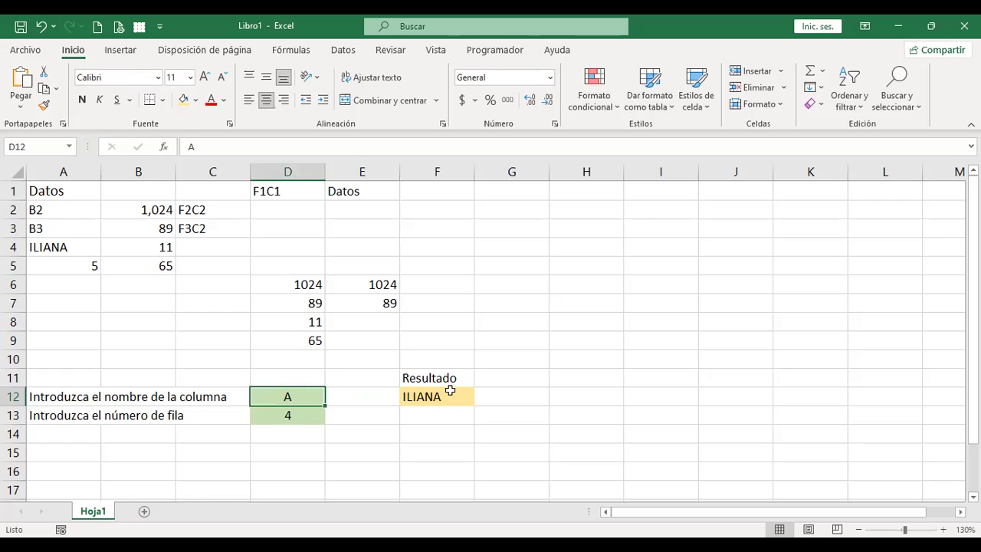
{"action": "type", "text": "f1"}
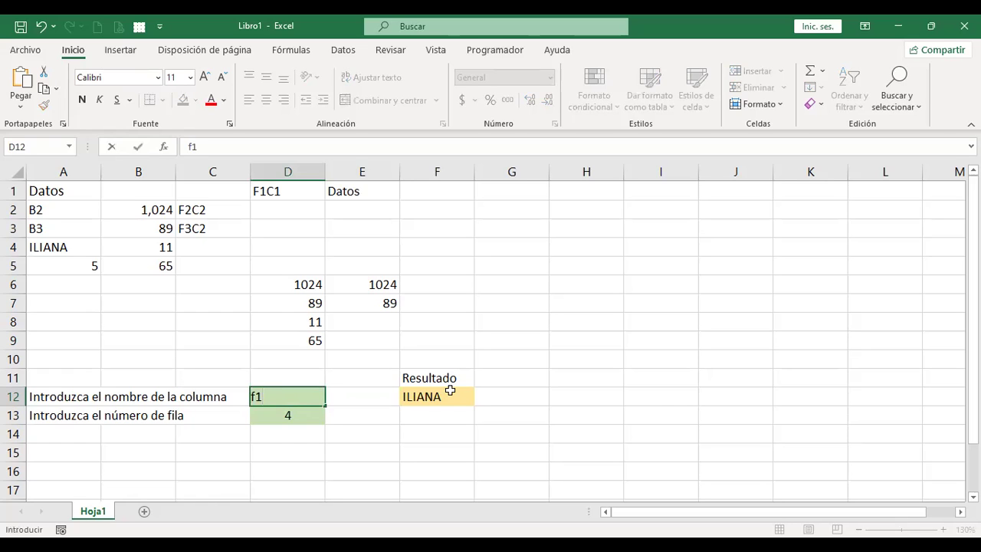
{"action": "key", "text": "BackSpace"}
{"action": "key", "text": "Return"}
{"action": "type", "text": "1"}
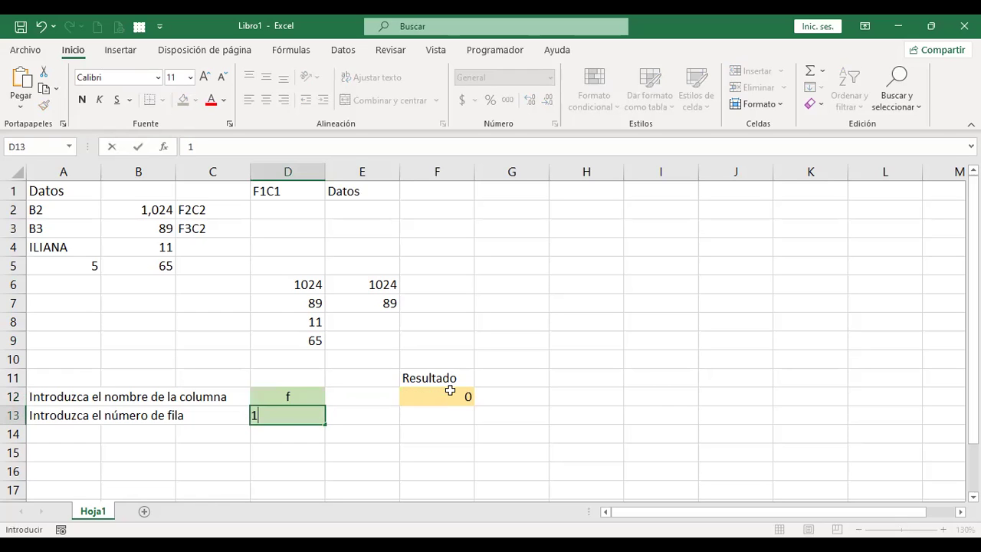
{"action": "key", "text": "Return"}
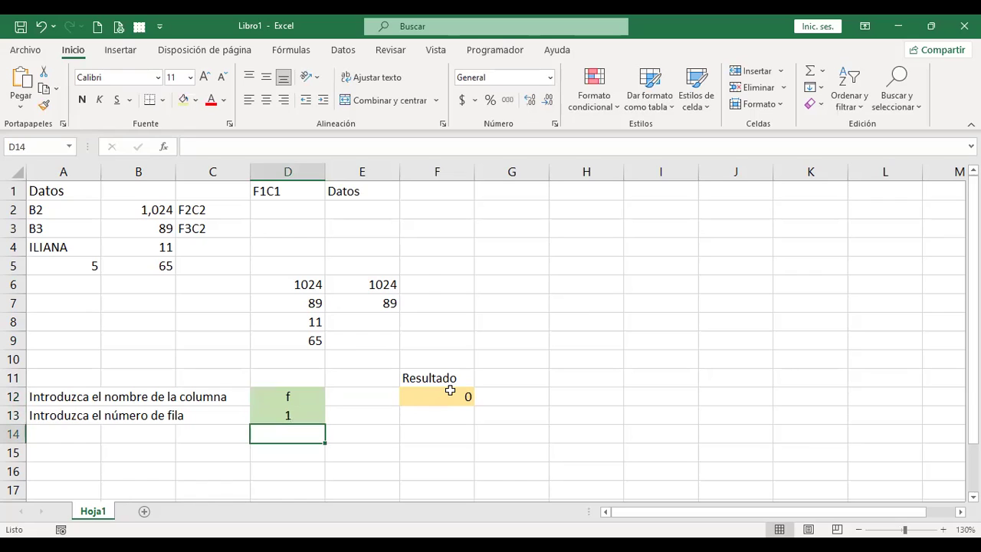
{"action": "left_click", "coordinate": [445, 189]}
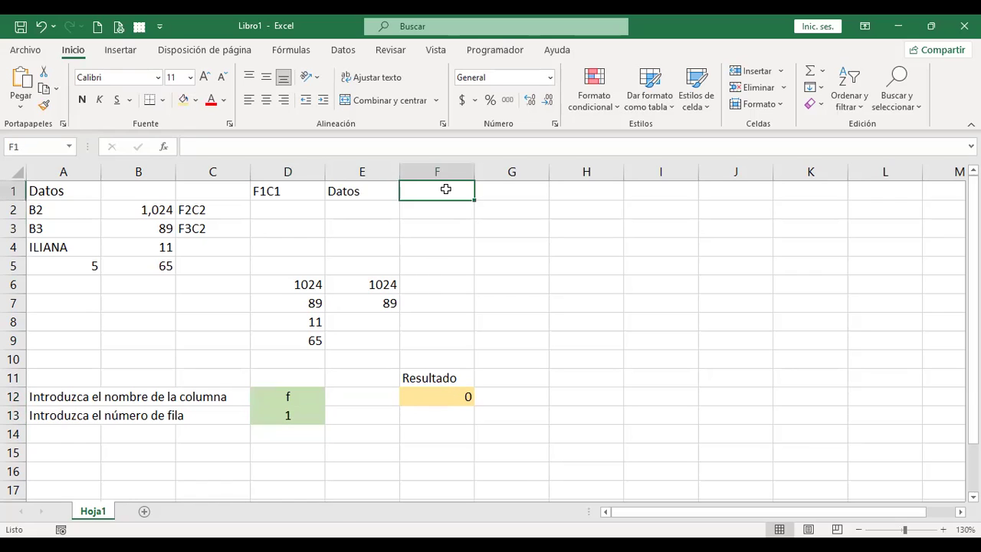
{"action": "left_click", "coordinate": [298, 396]}
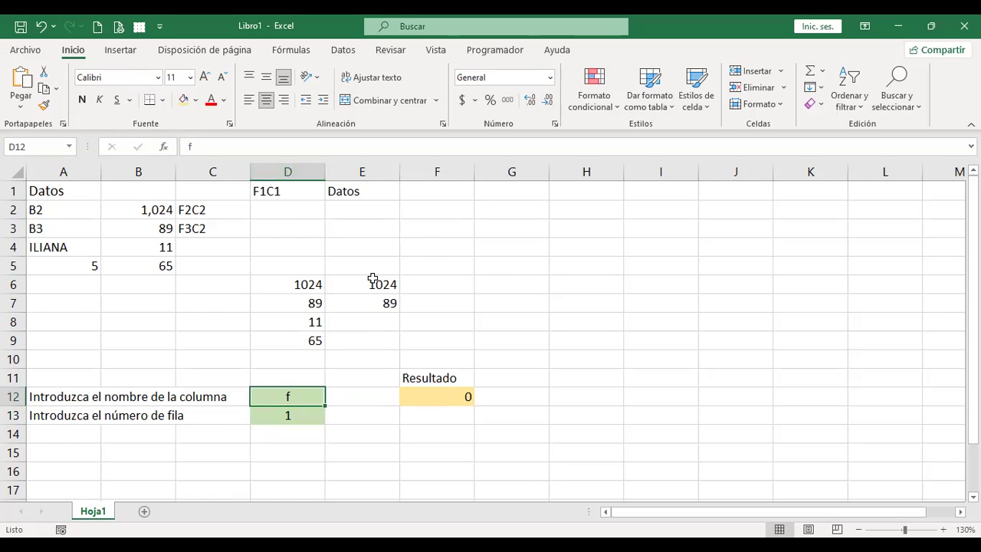
Test the lookup with column letter d in D12 and row number 7 in D13, checking cell D7 and the formula in F12.
{"action": "type", "text": "d"}
{"action": "key", "text": "Return"}
{"action": "type", "text": "7"}
{"action": "key", "text": "Return"}
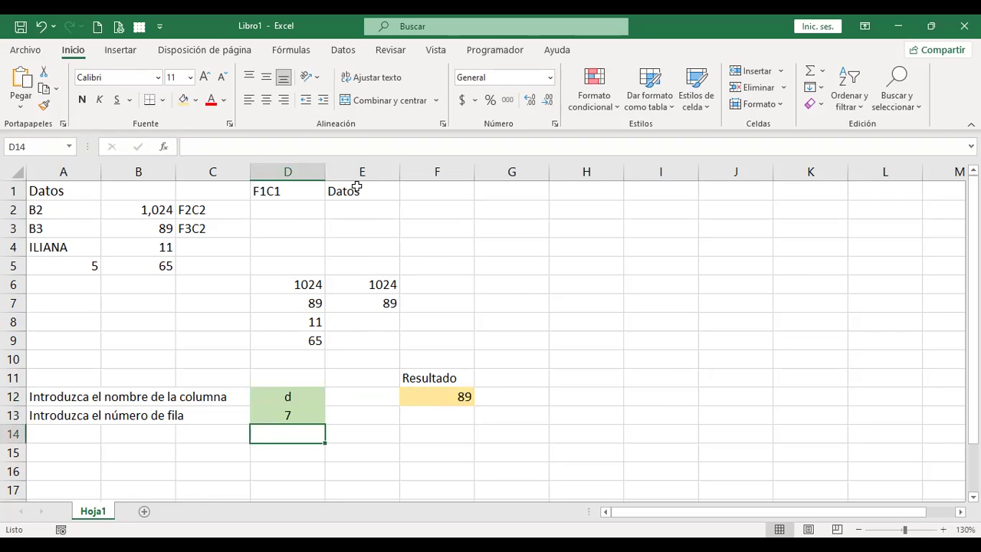
{"action": "left_click", "coordinate": [297, 306]}
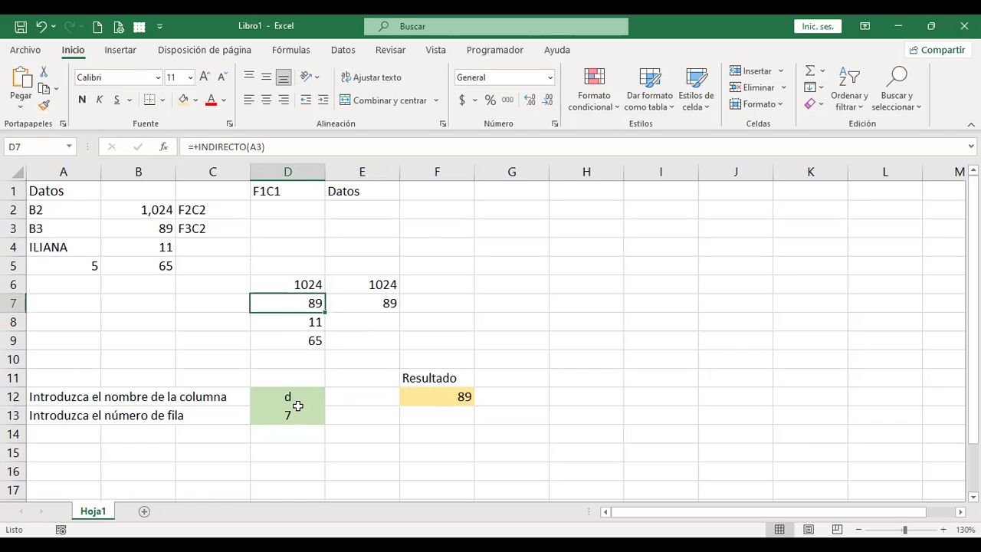
{"action": "left_click", "coordinate": [440, 396]}
{"action": "double_click", "coordinate": [440, 397]}
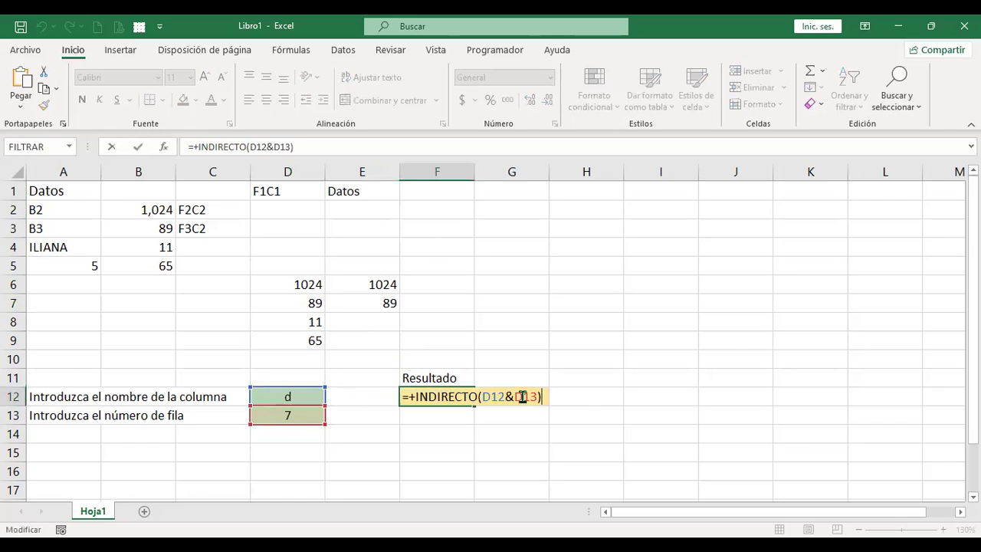
{"action": "key", "text": "Return"}
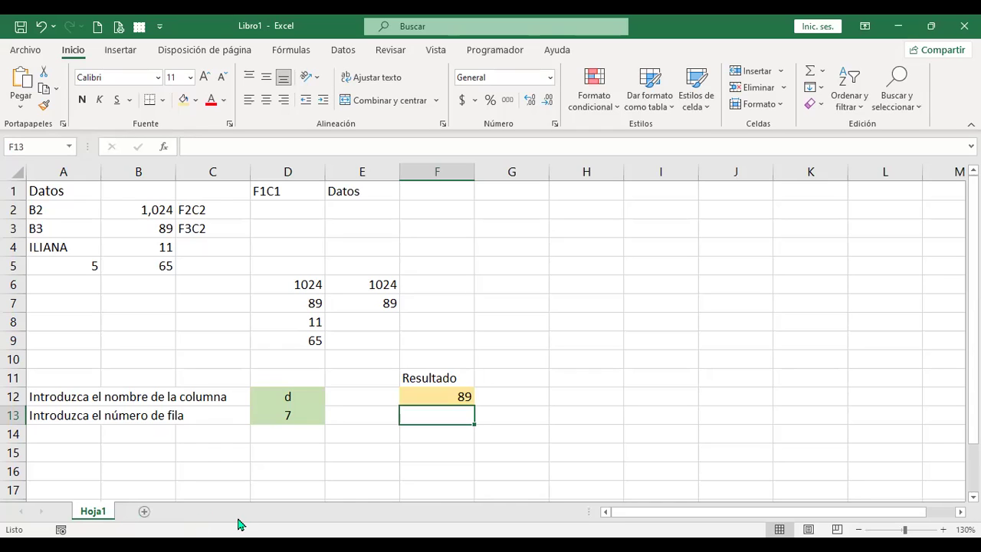
Add two new worksheets after Hoja1, naming the first 2021 and the second 2020.
{"action": "left_click", "coordinate": [143, 512]}
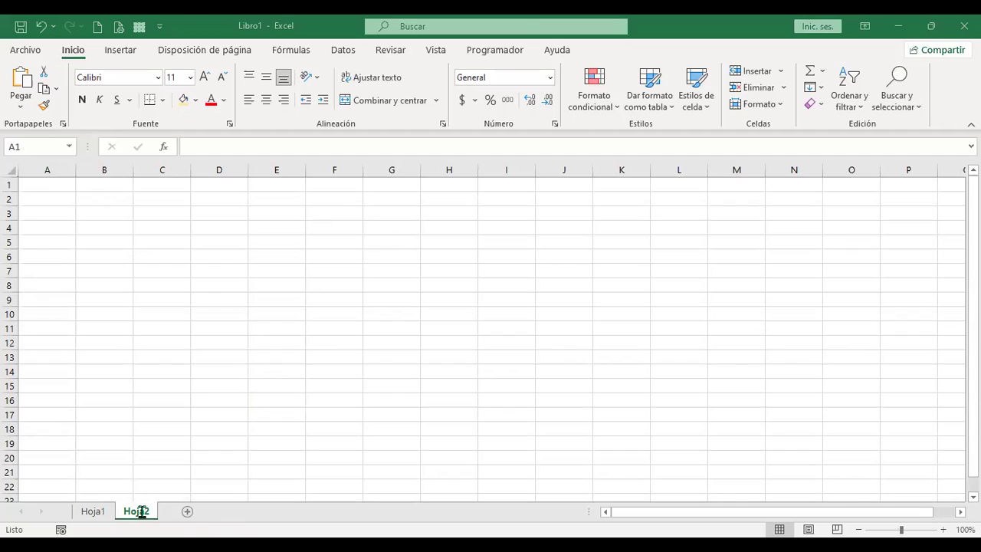
{"action": "double_click", "coordinate": [141, 511]}
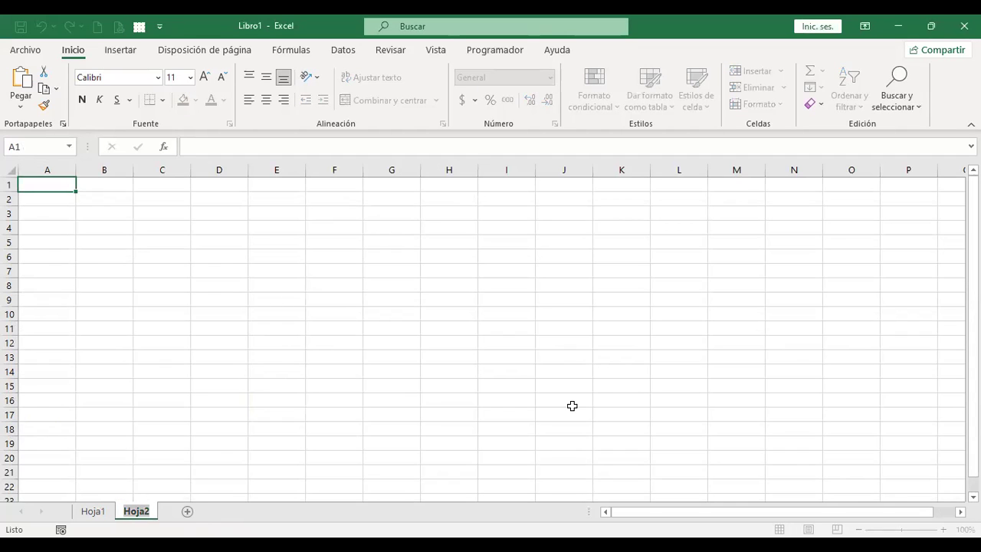
{"action": "type", "text": "2021"}
{"action": "key", "text": "Return"}
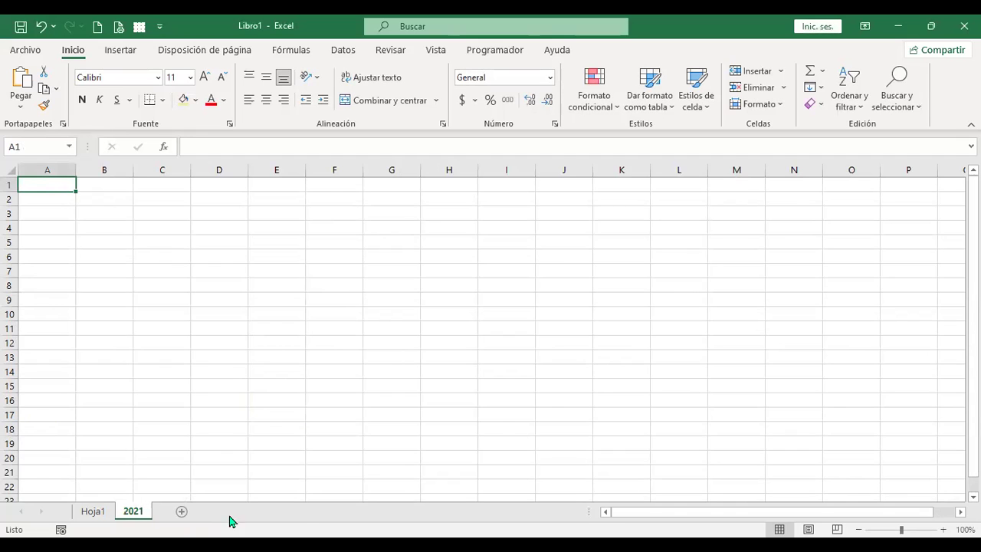
{"action": "left_click", "coordinate": [183, 512]}
{"action": "double_click", "coordinate": [174, 515]}
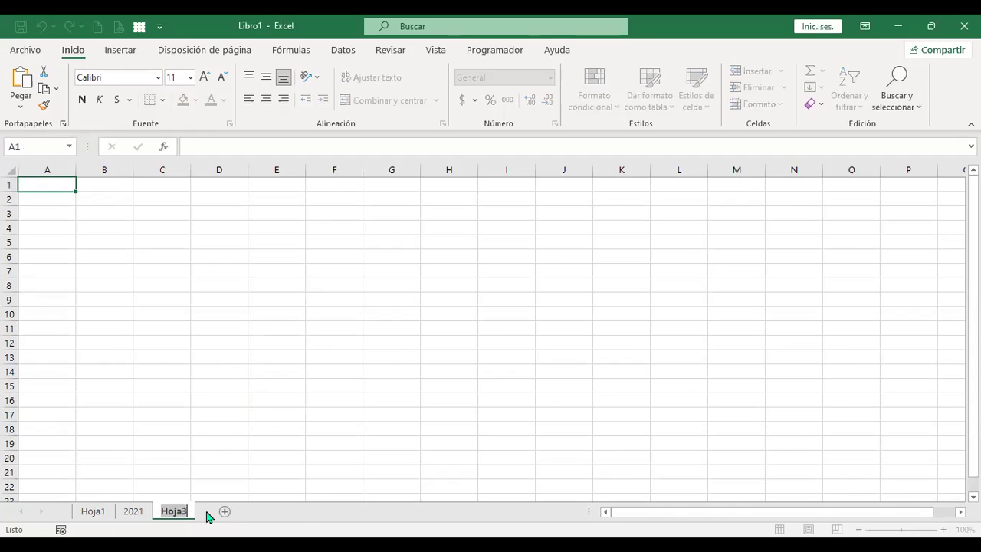
{"action": "type", "text": "2020"}
{"action": "key", "text": "Return"}
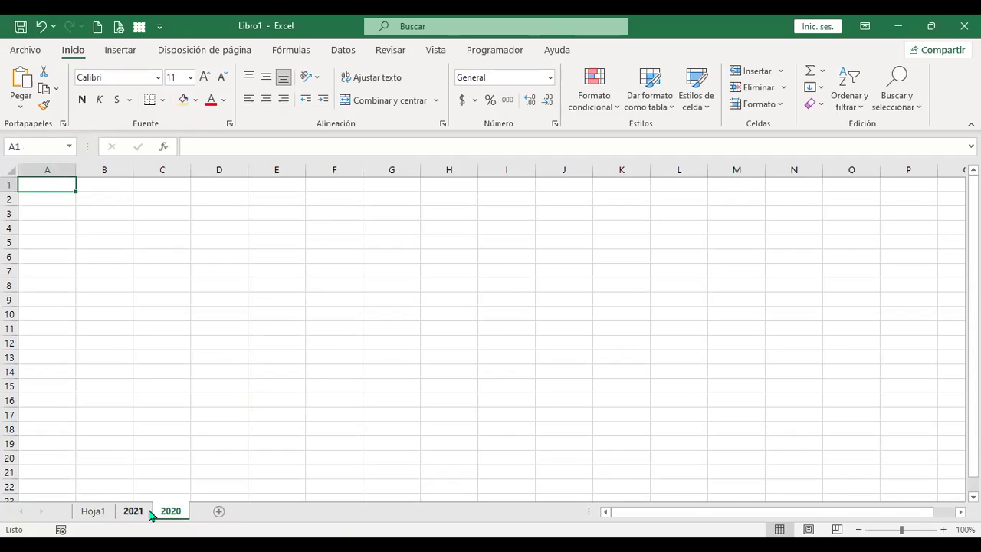
On Hoja1, enter the sheet names 2021 in H1 and 2020 in H2.
{"action": "left_click", "coordinate": [92, 512]}
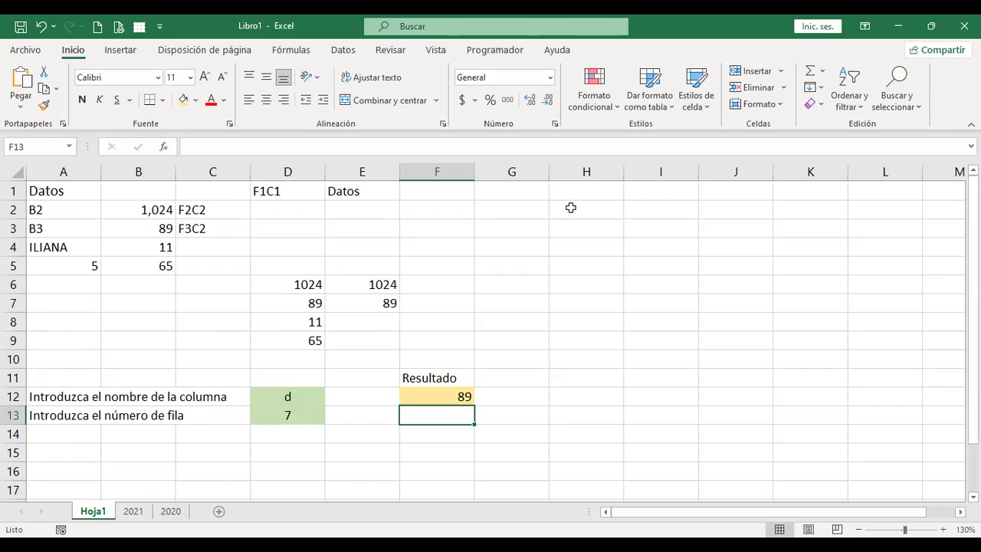
{"action": "left_click", "coordinate": [599, 189]}
{"action": "type", "text": "2021"}
{"action": "key", "text": "Return"}
{"action": "type", "text": "2020"}
{"action": "key", "text": "Return"}
{"action": "key", "text": "Up"}
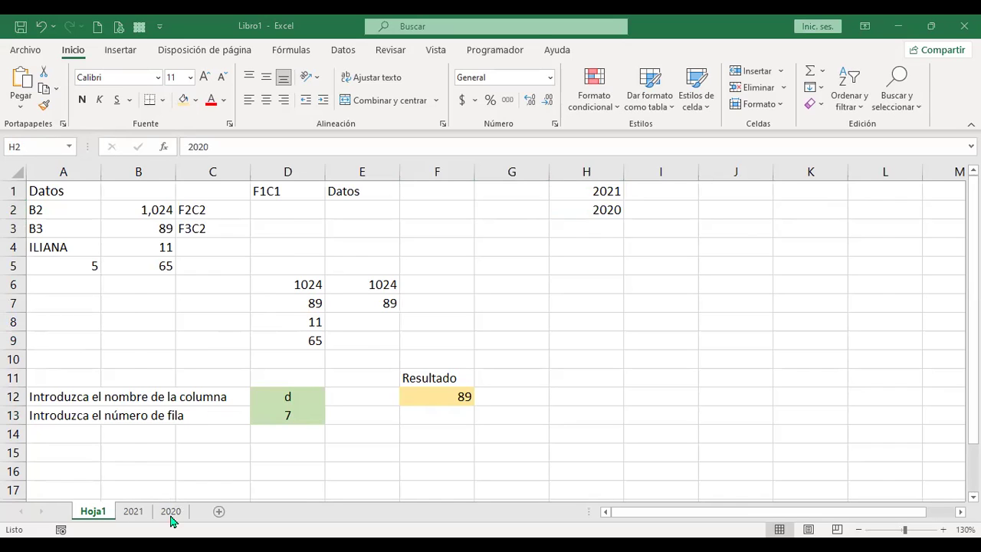
On sheet 2021, enter the heading Promedio in A1 and the value 70 in A2.
{"action": "left_click", "coordinate": [134, 515]}
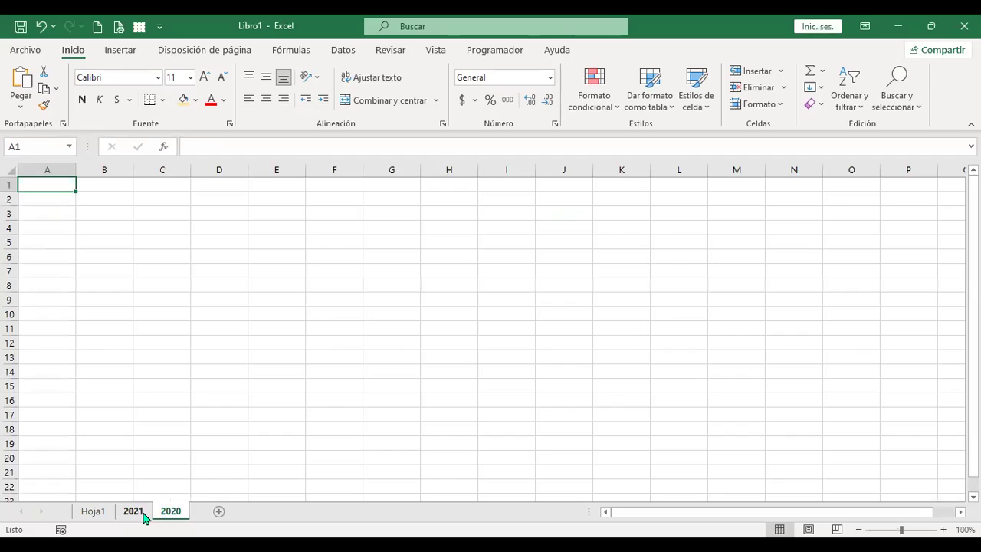
{"action": "left_click", "coordinate": [170, 515]}
{"action": "left_click", "coordinate": [138, 515]}
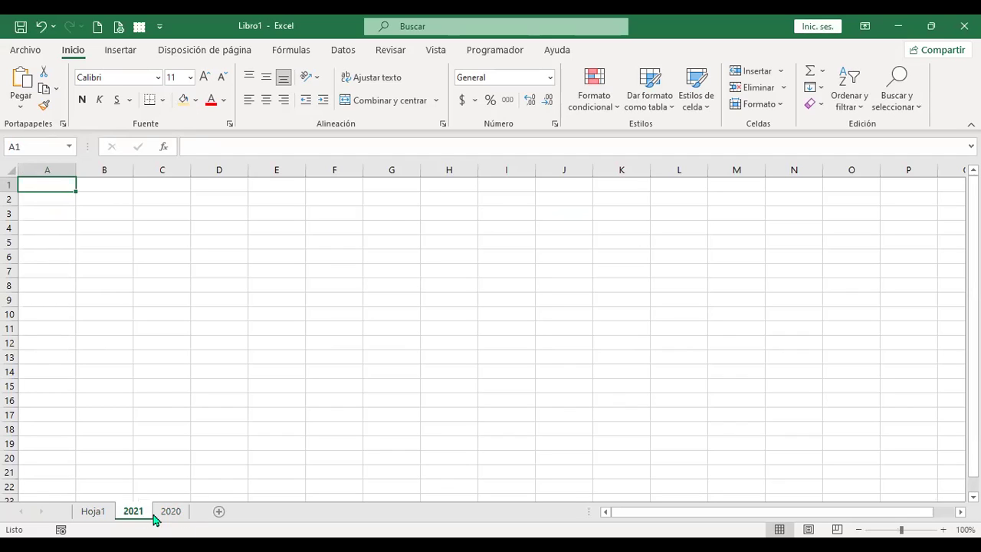
{"action": "left_click", "coordinate": [168, 516]}
{"action": "left_click", "coordinate": [141, 515]}
{"action": "left_click", "coordinate": [172, 515]}
{"action": "left_click", "coordinate": [143, 515]}
{"action": "type", "text": "Promedio"}
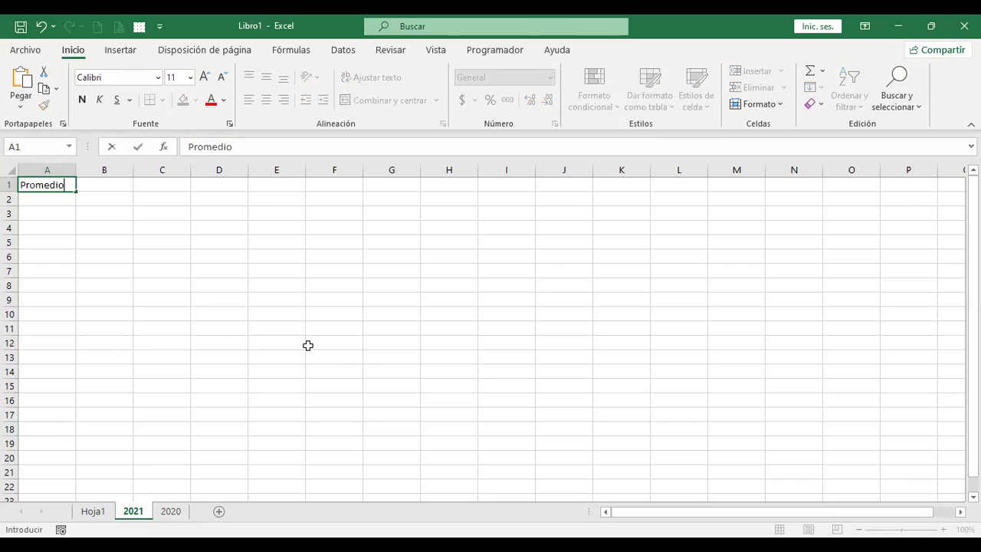
{"action": "key", "text": "Return"}
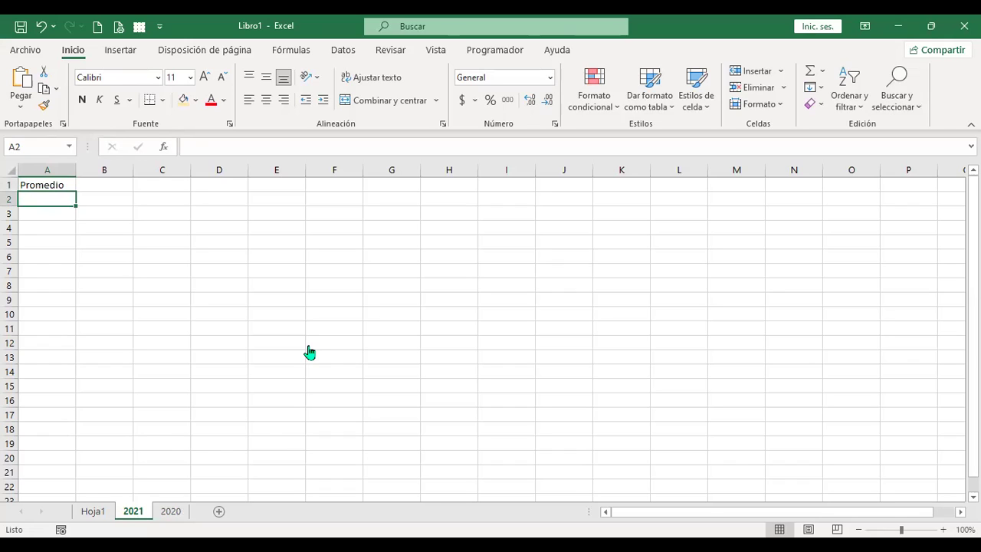
{"action": "type", "text": "70"}
{"action": "key", "text": "Return"}
{"action": "key", "text": "Up"}
Copy A1:A2 from sheet 2021 to the same cells of sheet 2020 and set A2 there to 90.
{"action": "left_click_drag", "start_coordinate": [49, 184], "coordinate": [61, 196]}
{"action": "key", "text": "ctrl+c"}
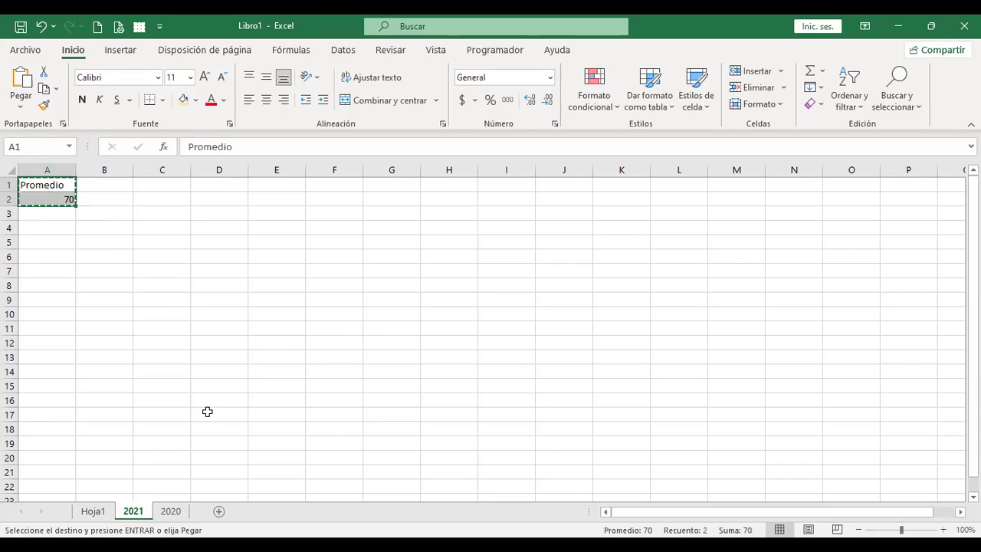
{"action": "left_click", "coordinate": [170, 511]}
{"action": "key", "text": "ctrl+v"}
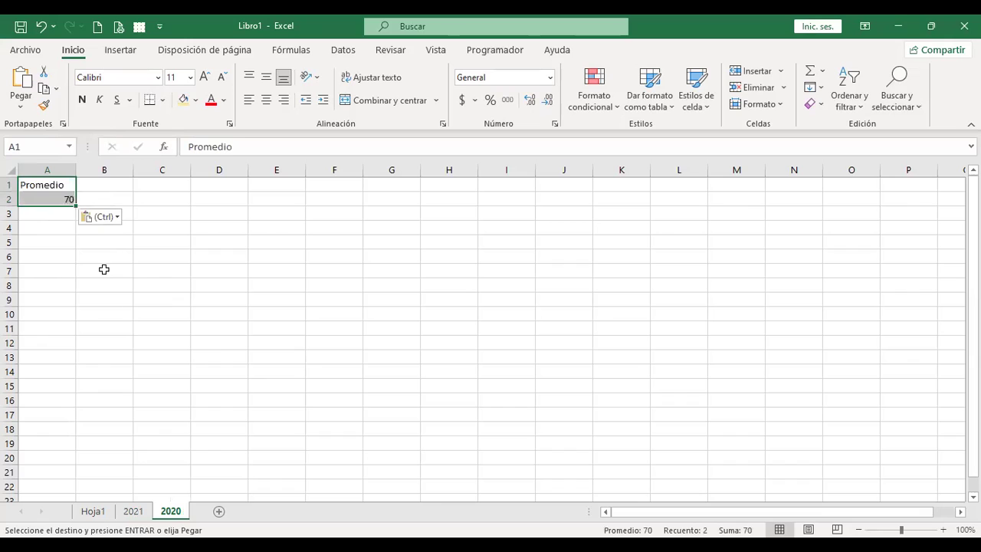
{"action": "left_click", "coordinate": [46, 198]}
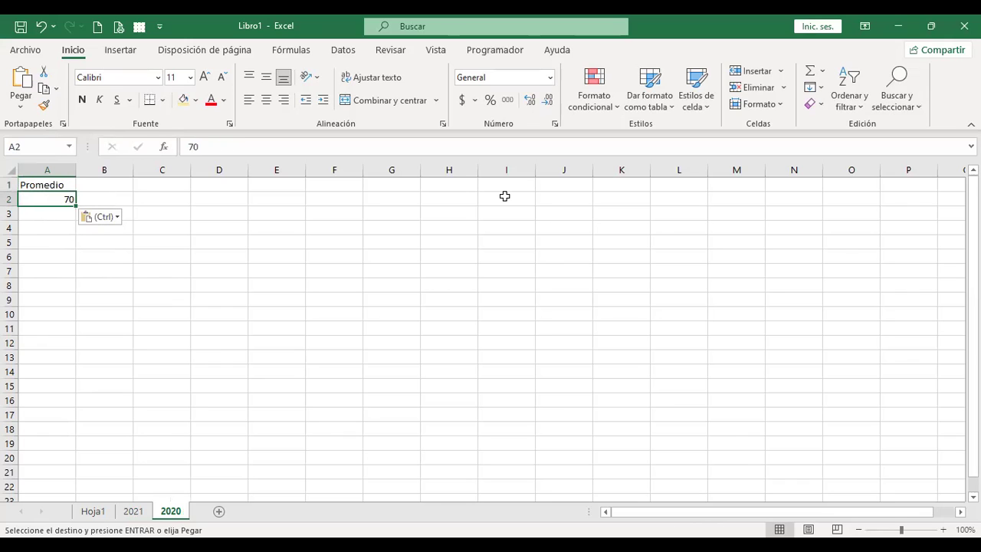
{"action": "type", "text": "90"}
{"action": "key", "text": "Return"}
{"action": "key", "text": "Up"}
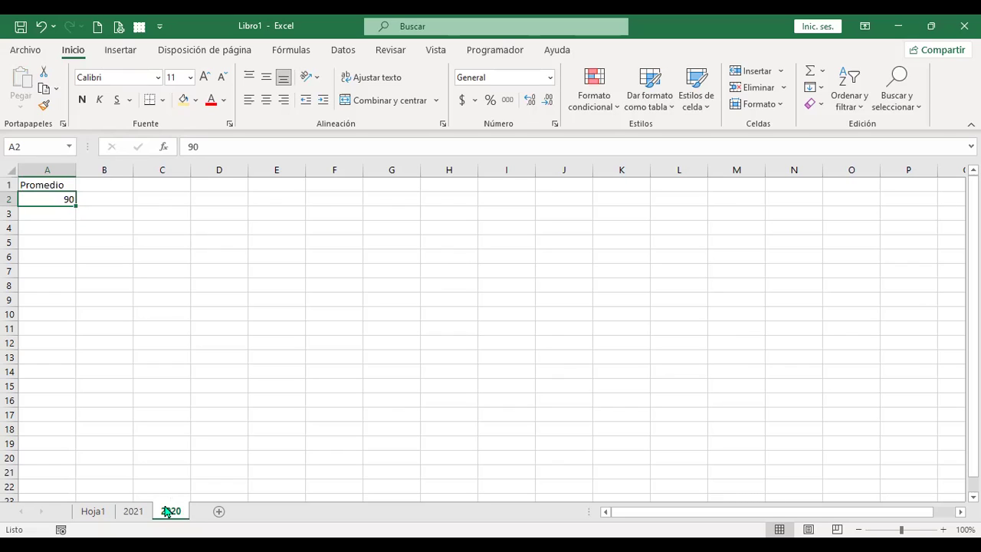
{"action": "left_click_drag", "start_coordinate": [48, 186], "coordinate": [49, 193]}
{"action": "left_click", "coordinate": [130, 511]}
On Hoja1, enter an INDIRECTO formula in I1 that references '2021'!A2 directly, and review it.
{"action": "left_click", "coordinate": [95, 513]}
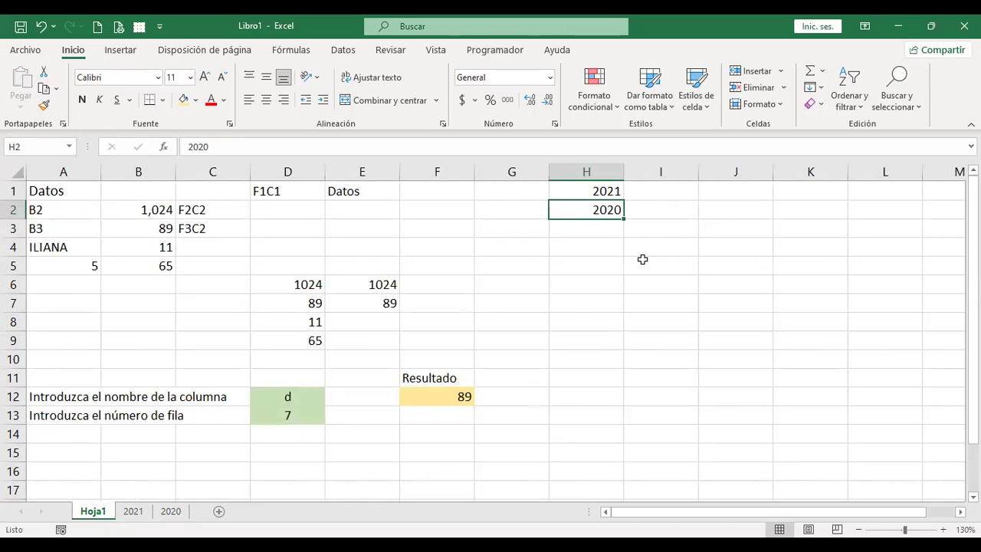
{"action": "left_click", "coordinate": [662, 190]}
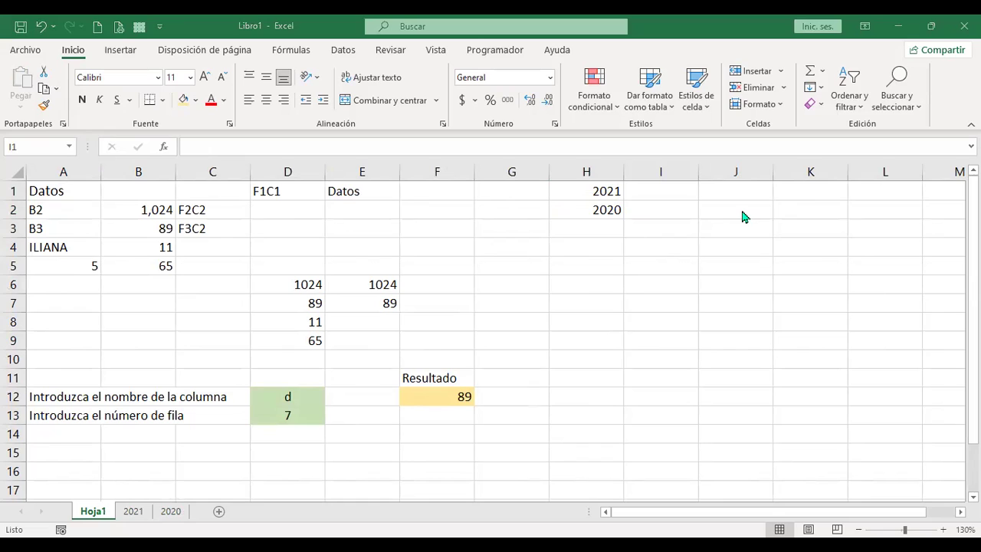
{"action": "type", "text": "+"}
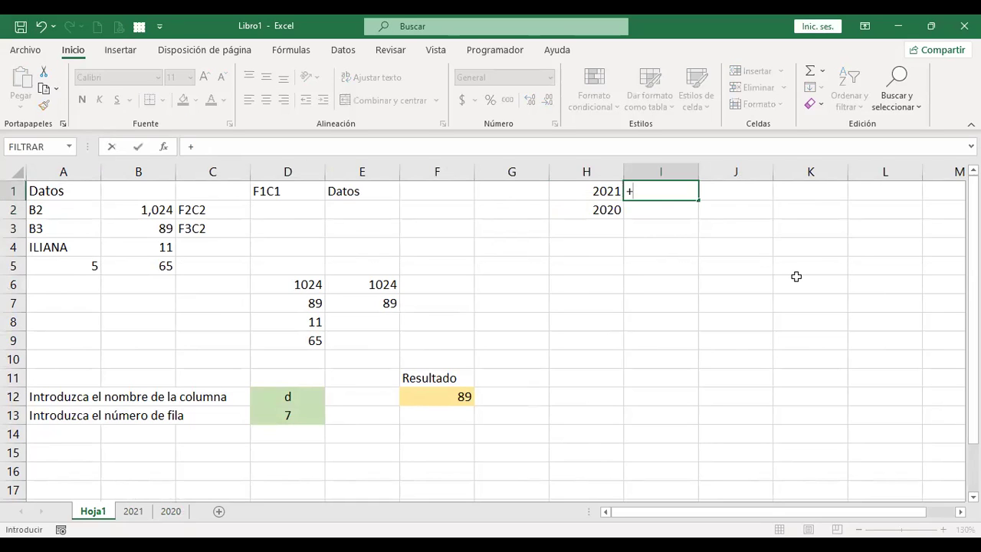
{"action": "type", "text": "indi"}
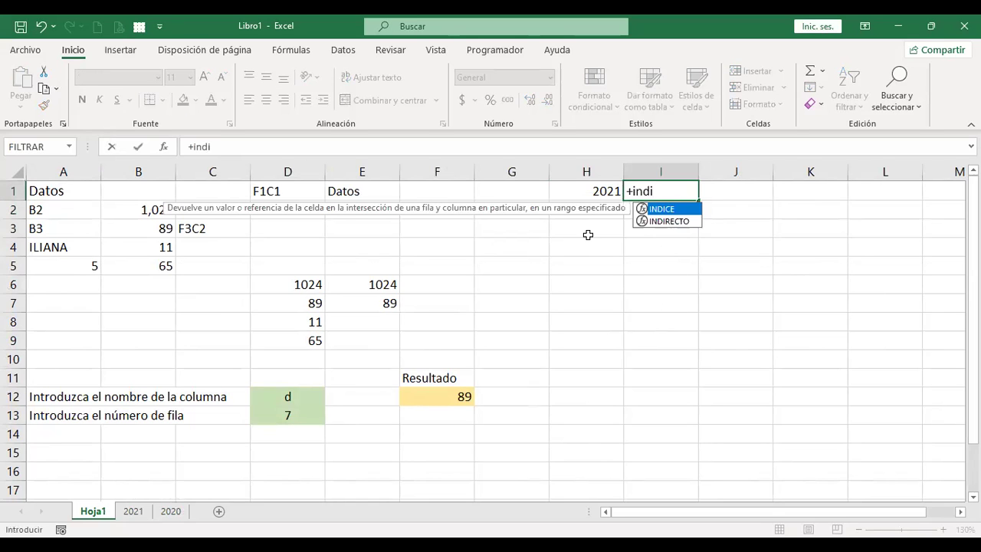
{"action": "key", "text": "Down"}
{"action": "key", "text": "Tab"}
{"action": "left_click", "coordinate": [132, 511]}
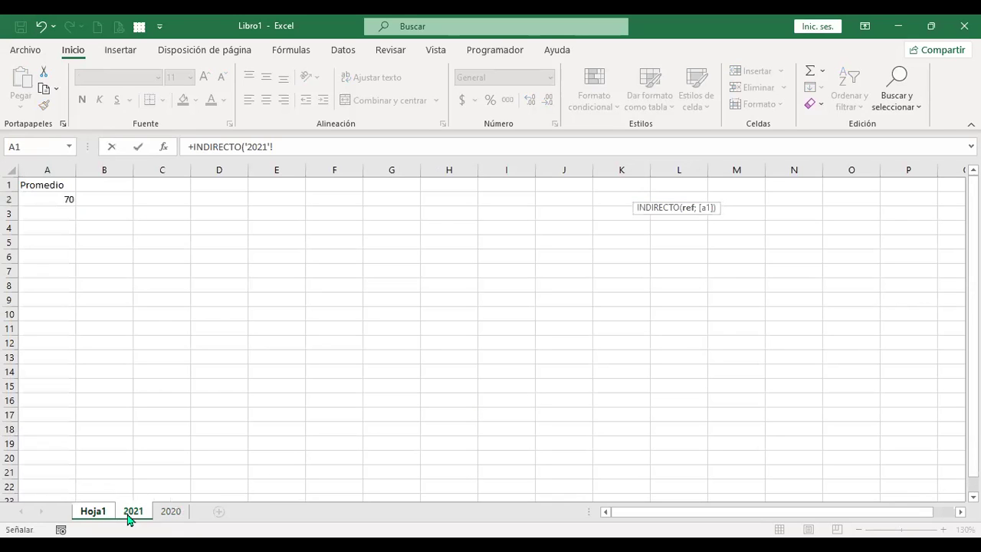
{"action": "left_click", "coordinate": [48, 198]}
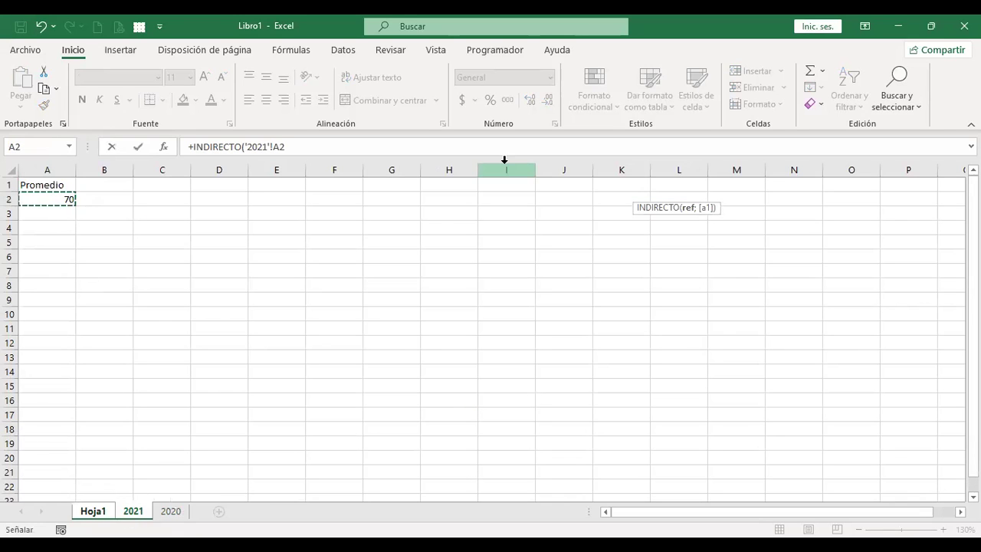
{"action": "key", "text": "Return"}
{"action": "key", "text": "Up"}
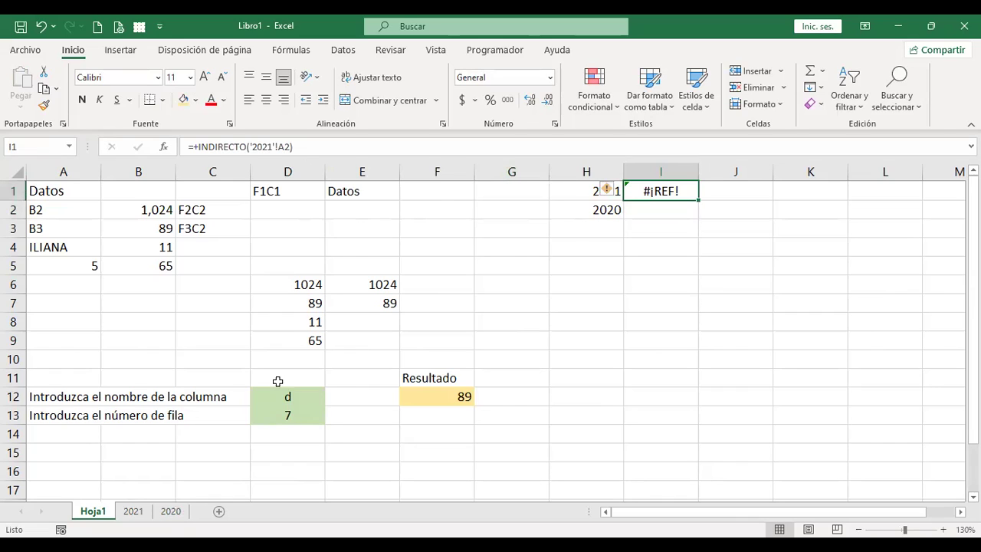
{"action": "key", "text": "F2"}
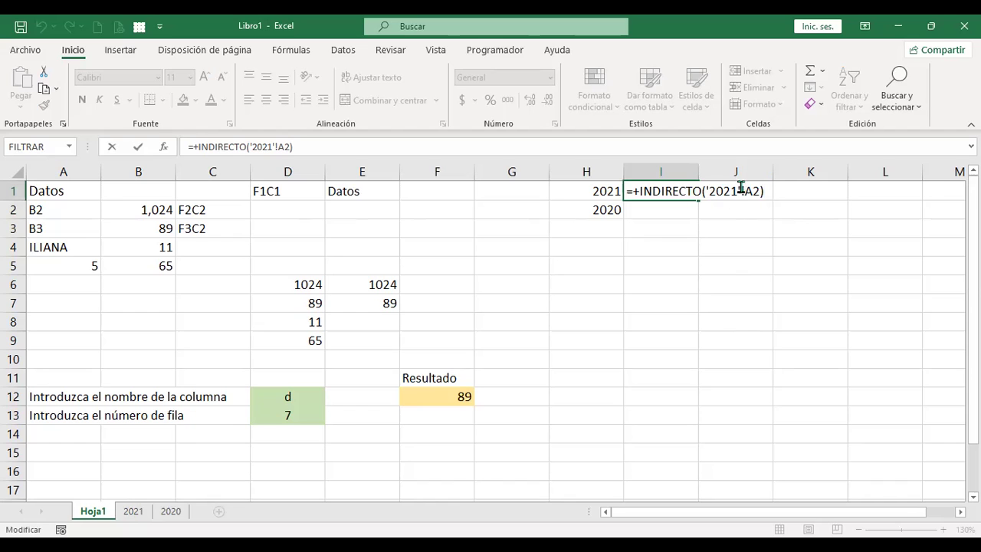
{"action": "key", "text": "Return"}
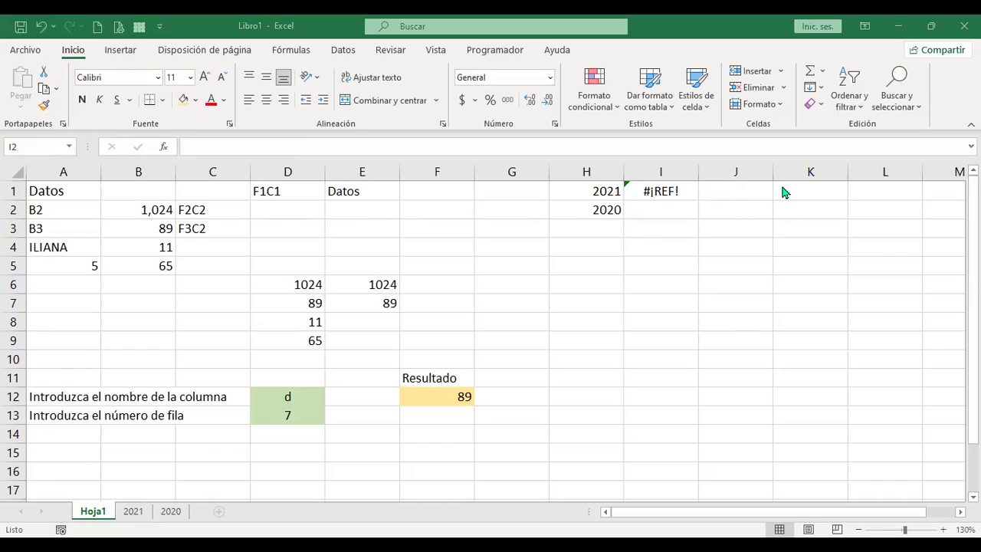
Replace the sheet name 2021 in I1's INDIRECTO formula with h1 and dismiss the file selection dialog.
{"action": "left_click", "coordinate": [580, 191]}
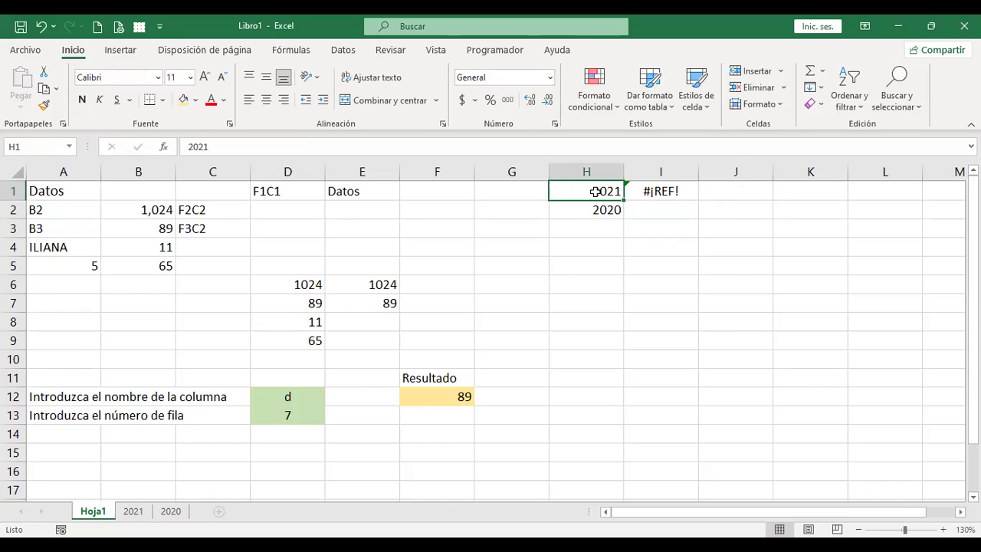
{"action": "left_click", "coordinate": [650, 190]}
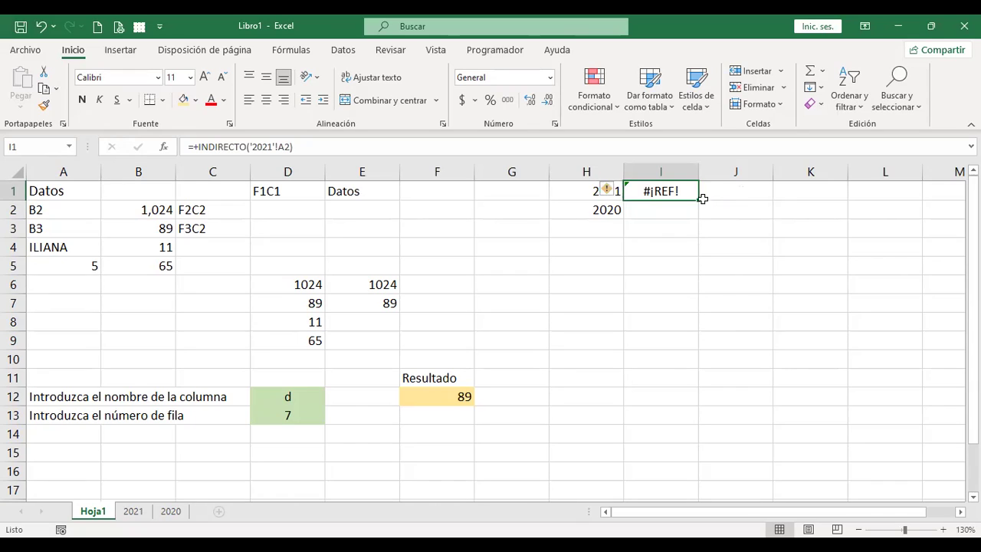
{"action": "left_click", "coordinate": [272, 146]}
{"action": "key", "text": "shift+Left"}
{"action": "key", "text": "shift+Left"}
{"action": "key", "text": "shift+Left"}
{"action": "key", "text": "shift+Left"}
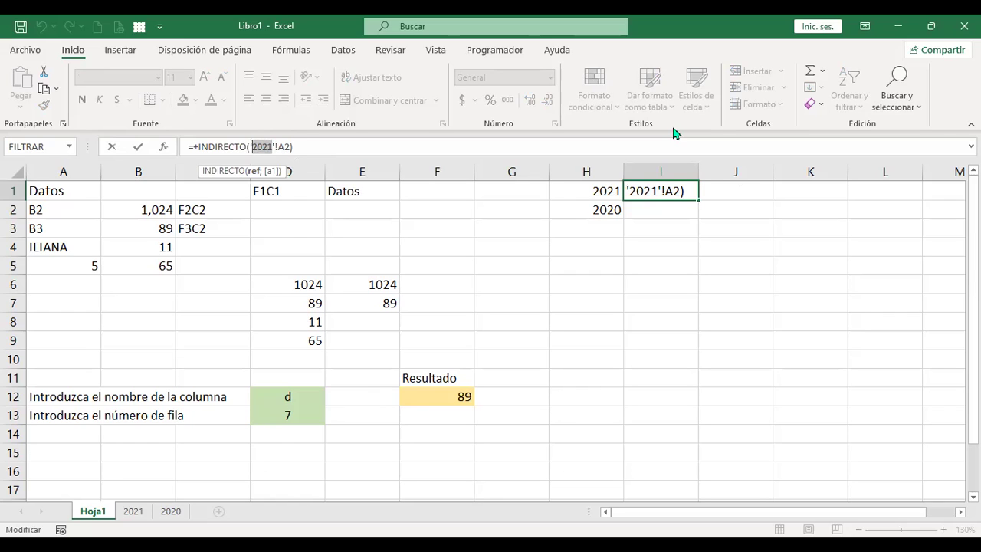
{"action": "type", "text": "h1"}
{"action": "key", "text": "Return"}
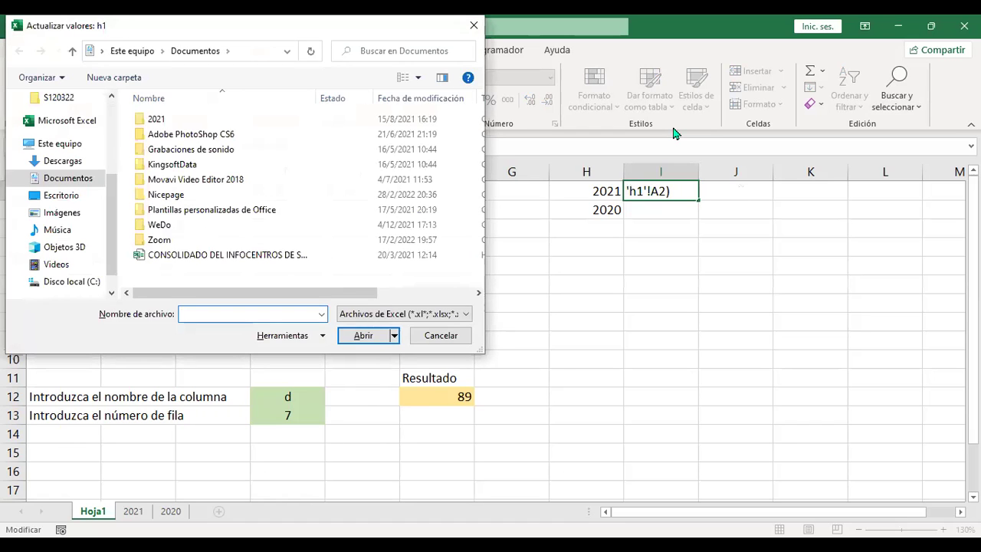
{"action": "key", "text": "Escape"}
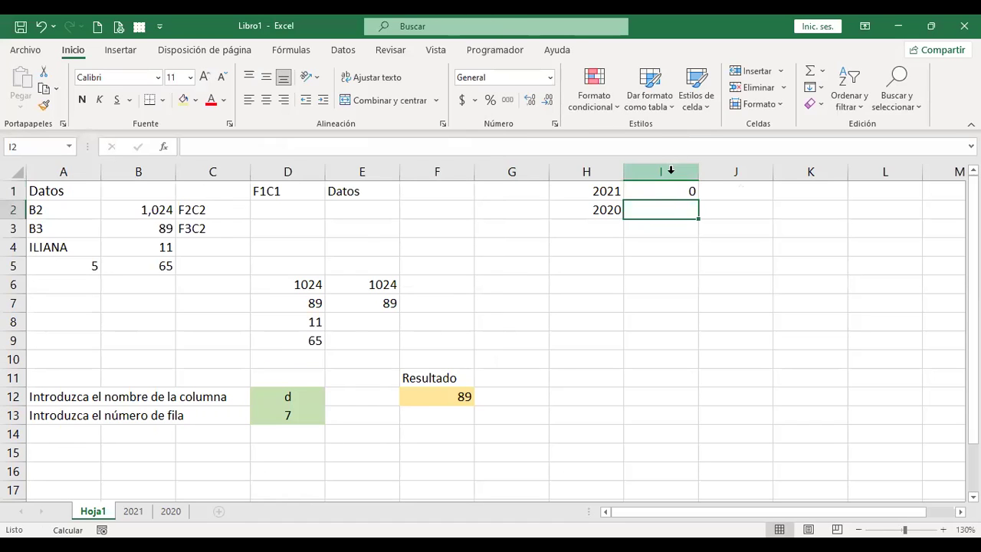
In I1's INDIRECTO formula, replace the apostrophe before h1 with a double quote and ampersand, and insert &" after h1.
{"action": "left_click", "coordinate": [663, 195]}
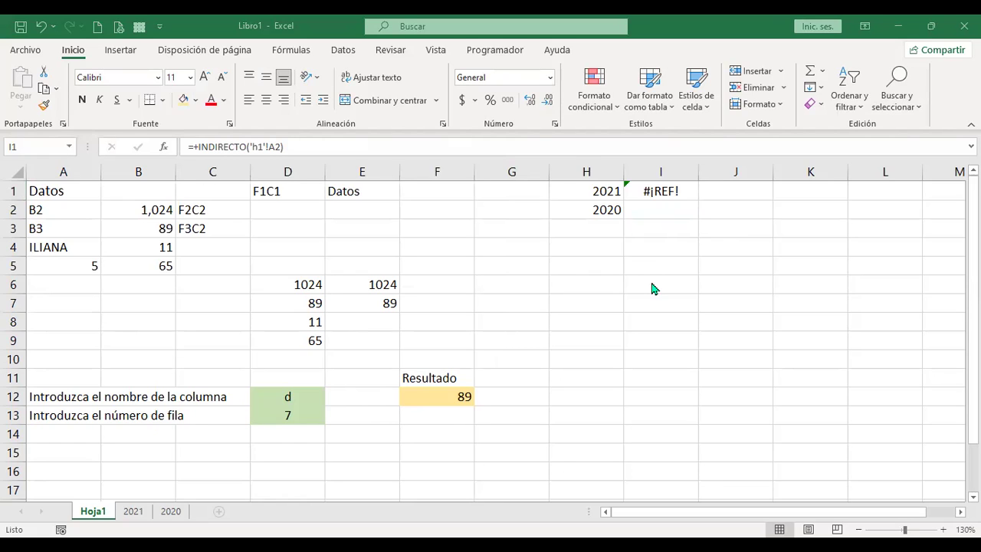
{"action": "left_click", "coordinate": [251, 146]}
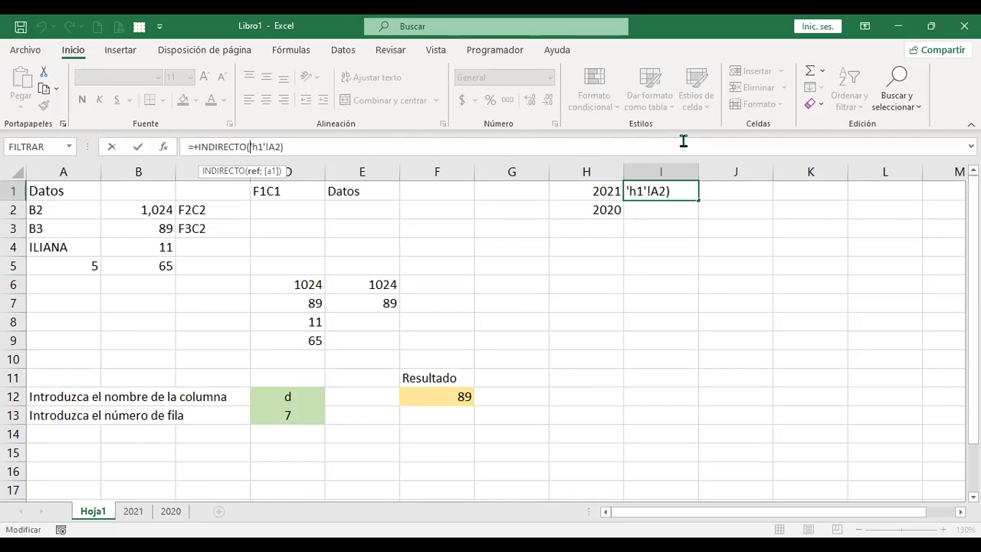
{"action": "type", "text": "'"}
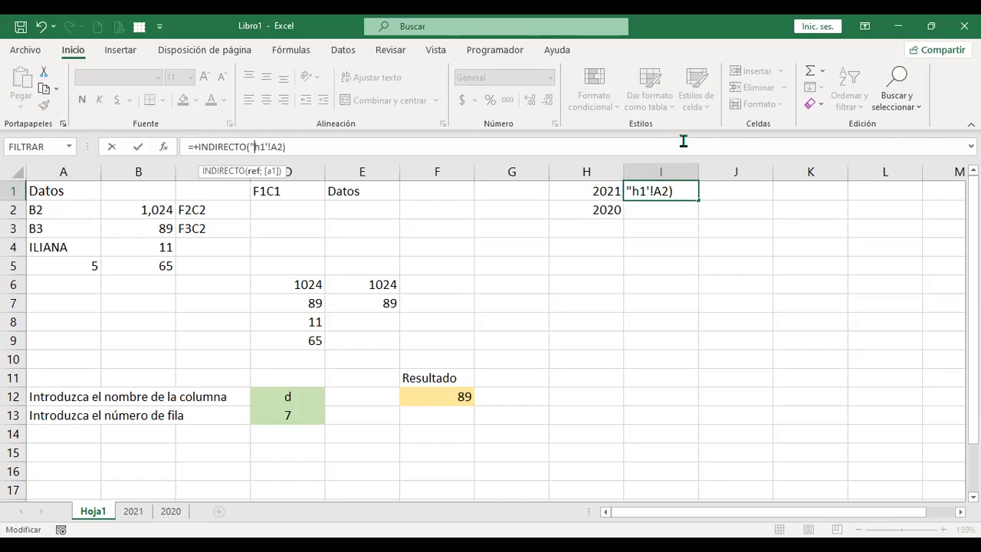
{"action": "type", "text": "&"}
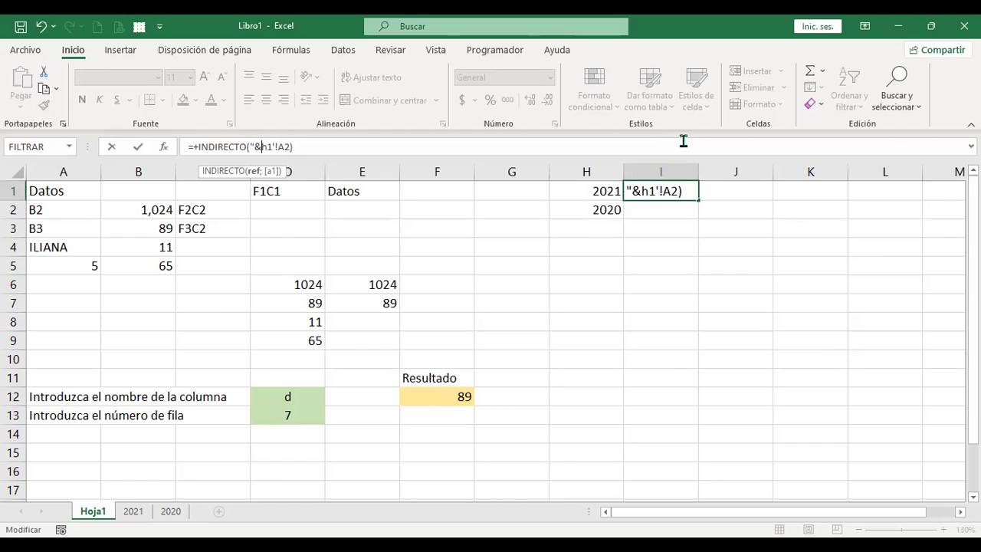
{"action": "key", "text": "Right"}
{"action": "left_click", "coordinate": [685, 147]}
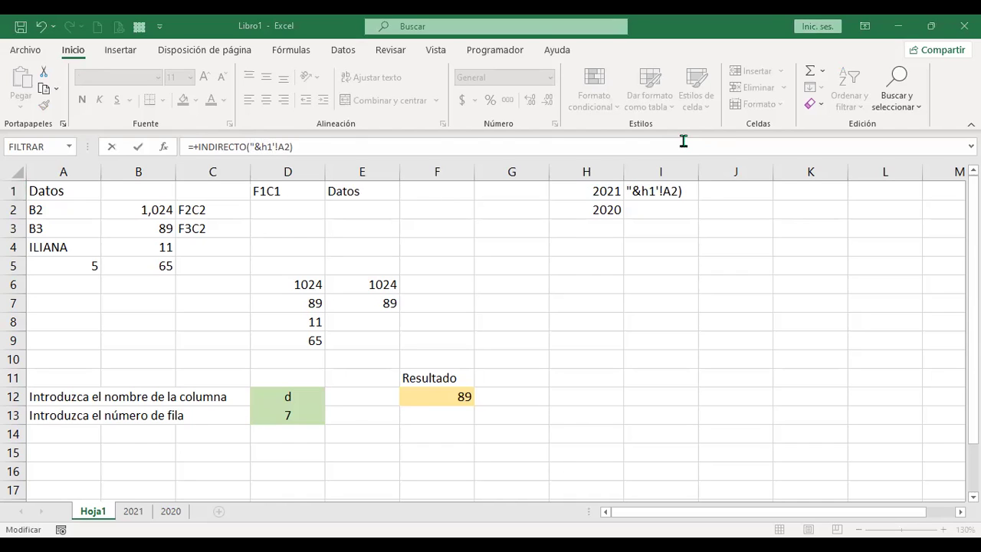
{"action": "left_click", "coordinate": [683, 141]}
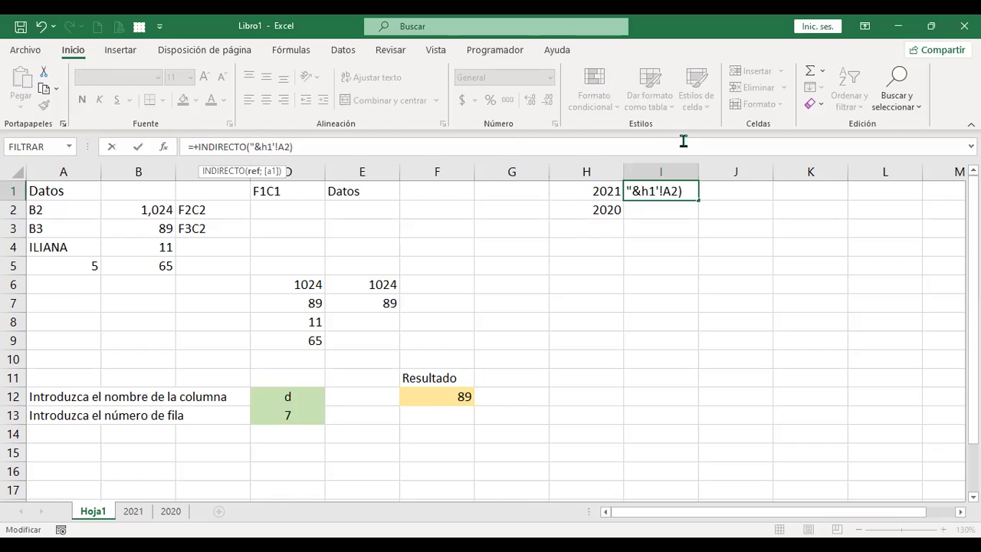
{"action": "type", "text": "&\""}
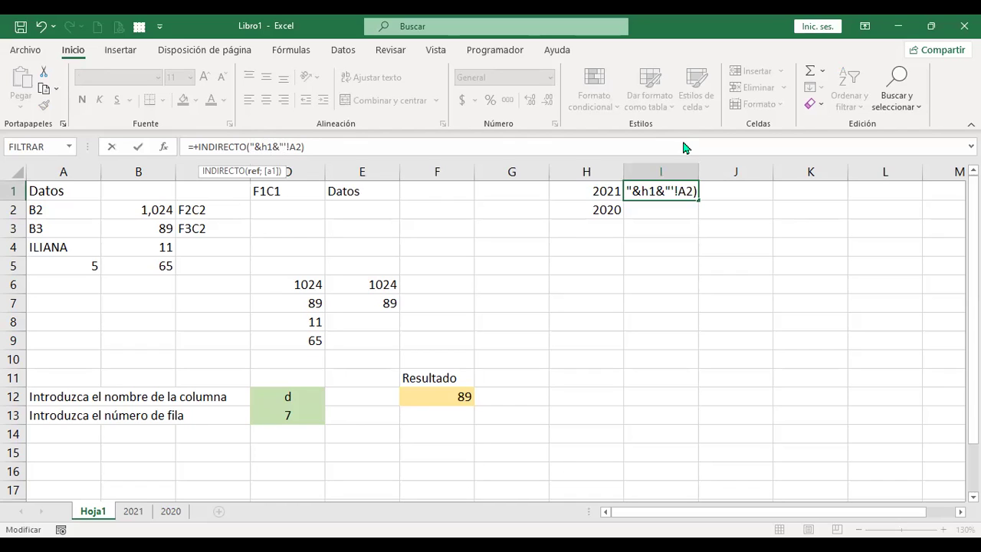
{"action": "left_click", "coordinate": [685, 147]}
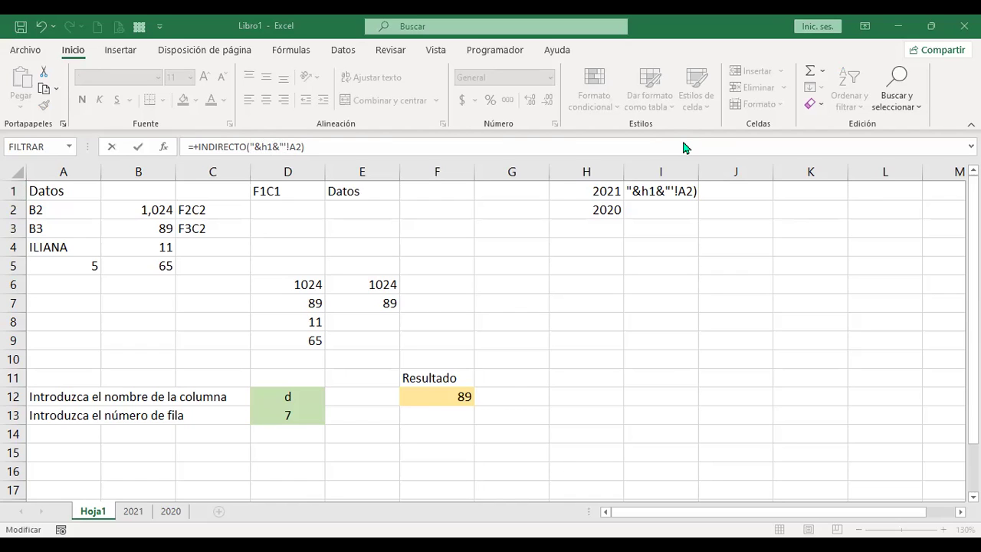
{"action": "left_click", "coordinate": [683, 141]}
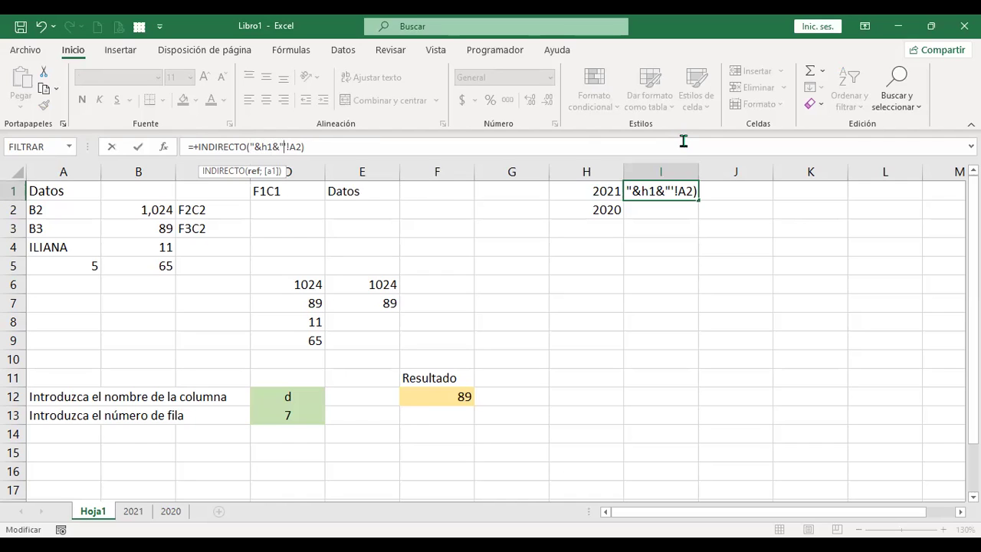
Correct the quotes in I1's formula and enter it as =+INDIRECTO(""&H1&"!A2").
{"action": "left_click", "coordinate": [253, 146]}
{"action": "type", "text": "\""}
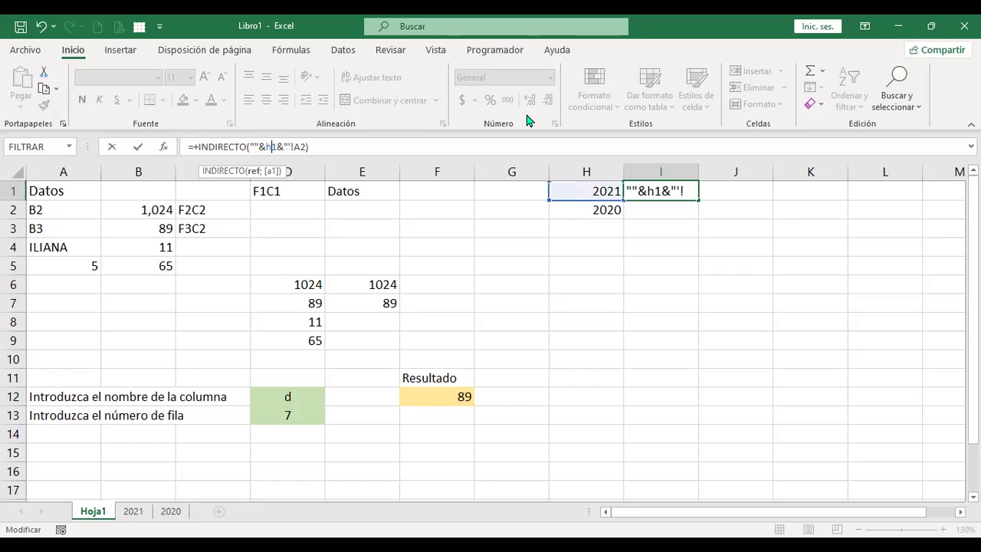
{"action": "key", "text": "Right"}
{"action": "key", "text": "Right"}
{"action": "key", "text": "Right"}
{"action": "key", "text": "Right"}
{"action": "key", "text": "Right"}
{"action": "key", "text": "Right"}
{"action": "key", "text": "Left"}
{"action": "key", "text": "BackSpace"}
{"action": "key", "text": "End"}
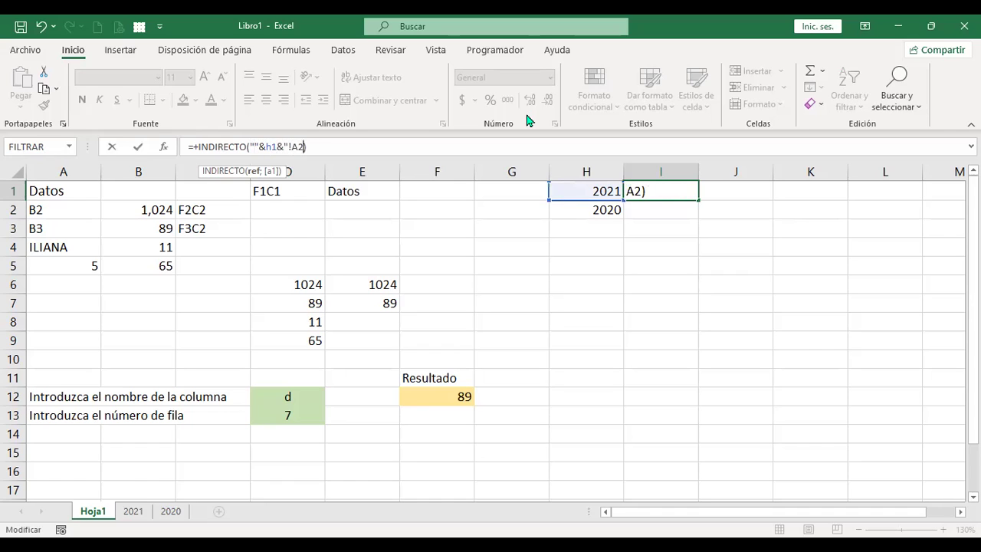
{"action": "type", "text": "\""}
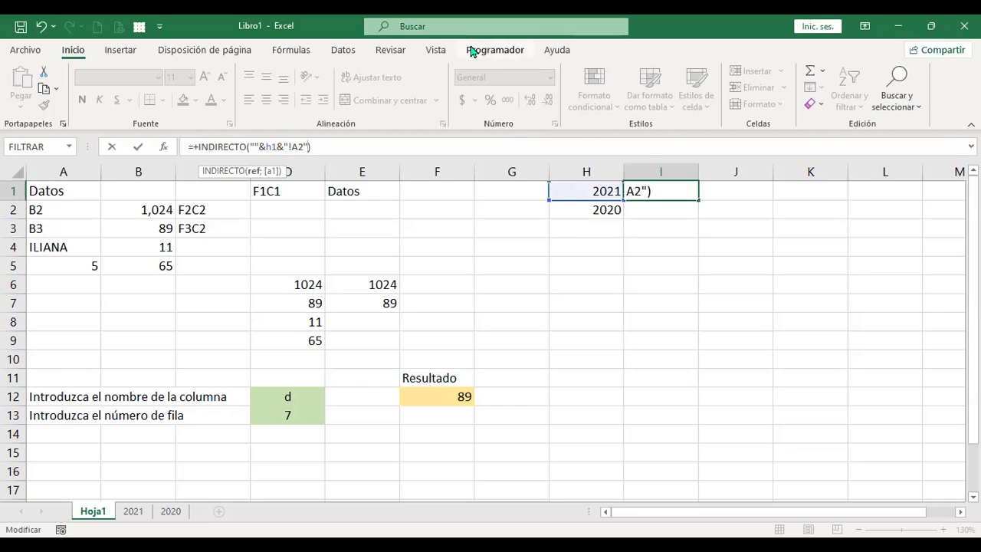
{"action": "key", "text": "ctrl+Return"}
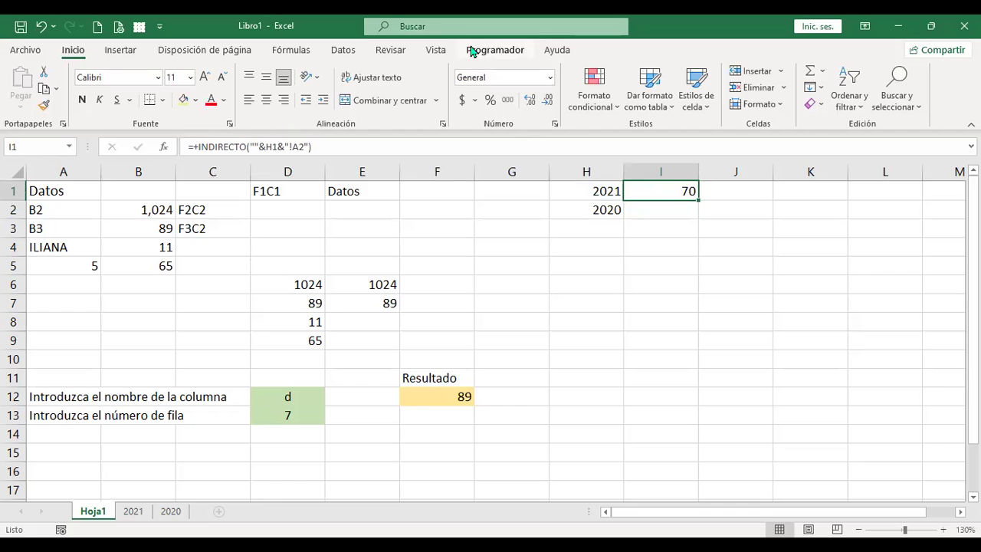
Review I1's formula, check its result against cell A2 on sheet 2021, and return to Hoja1.
{"action": "key", "text": "F2"}
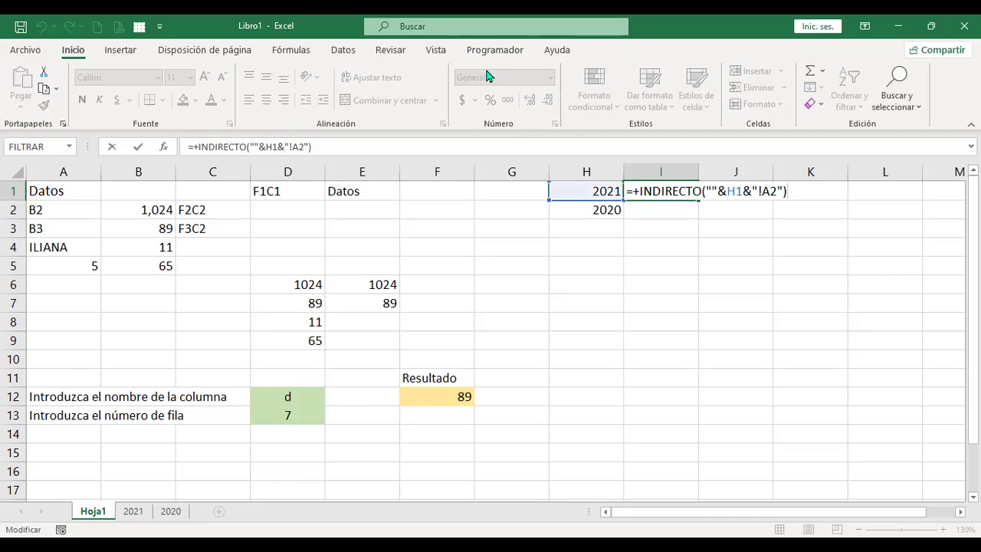
{"action": "key", "text": "Return"}
{"action": "left_click", "coordinate": [668, 191]}
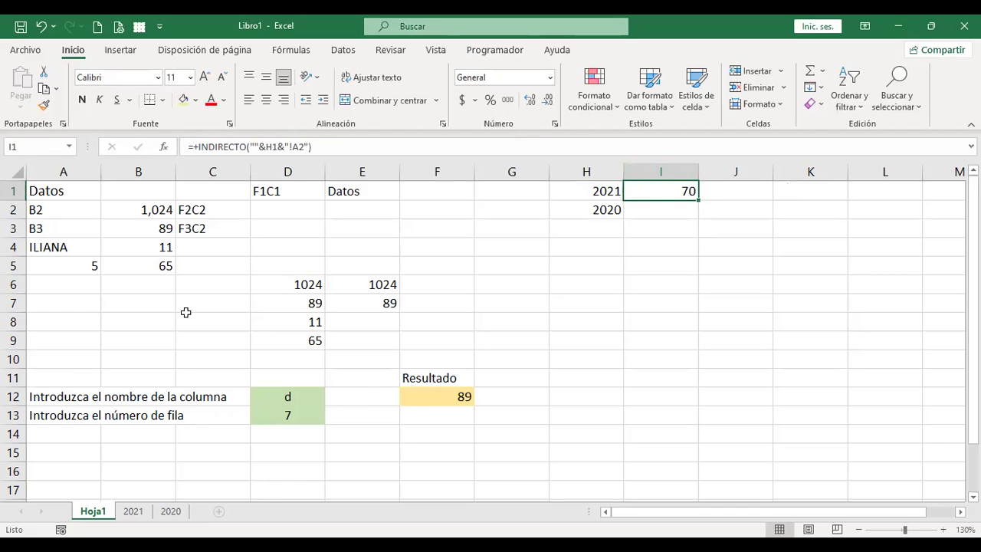
{"action": "left_click", "coordinate": [133, 511]}
{"action": "left_click", "coordinate": [54, 199]}
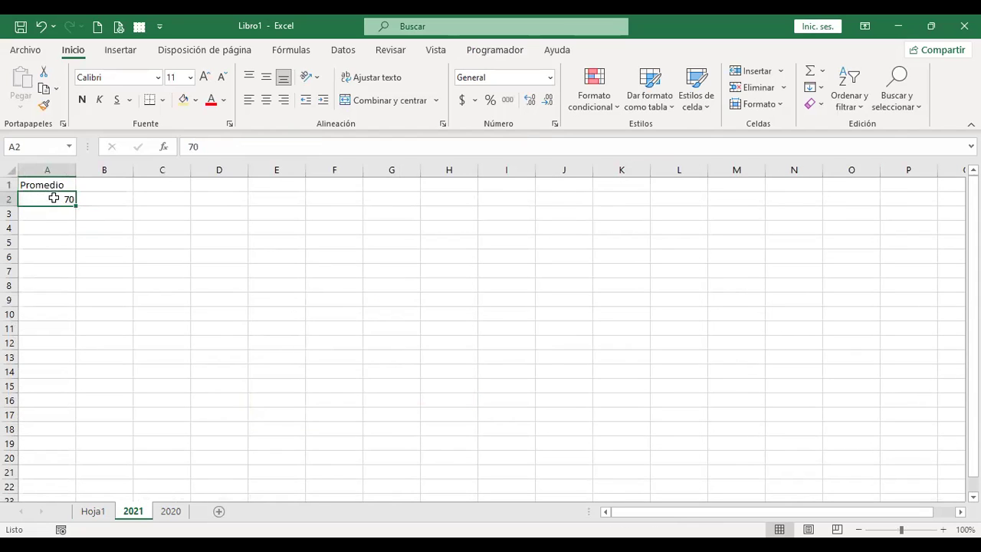
{"action": "left_click", "coordinate": [92, 511]}
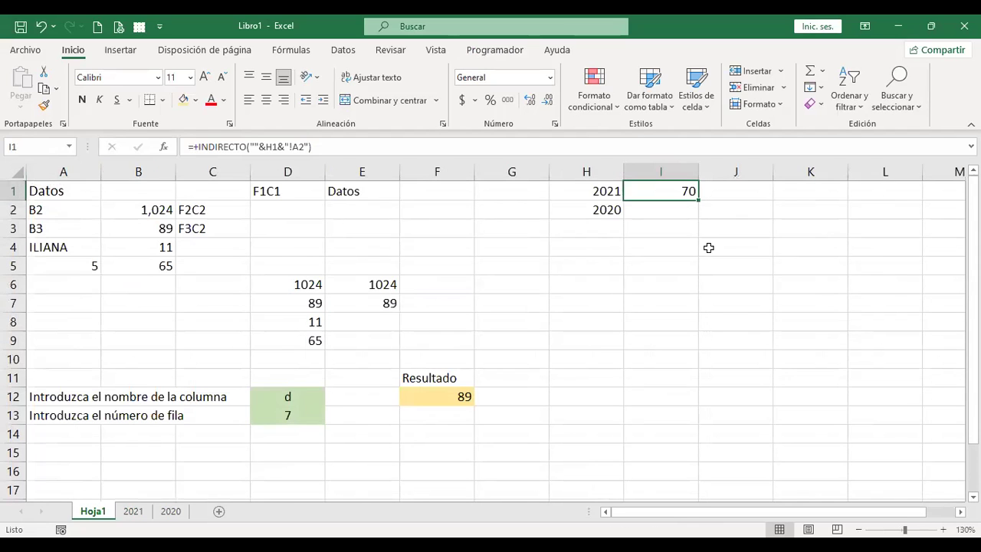
Examine the empty quotes, the H1 reference and the quoted !A2 text in I1's INDIRECTO formula, leaving it as it is.
{"action": "key", "text": "F2"}
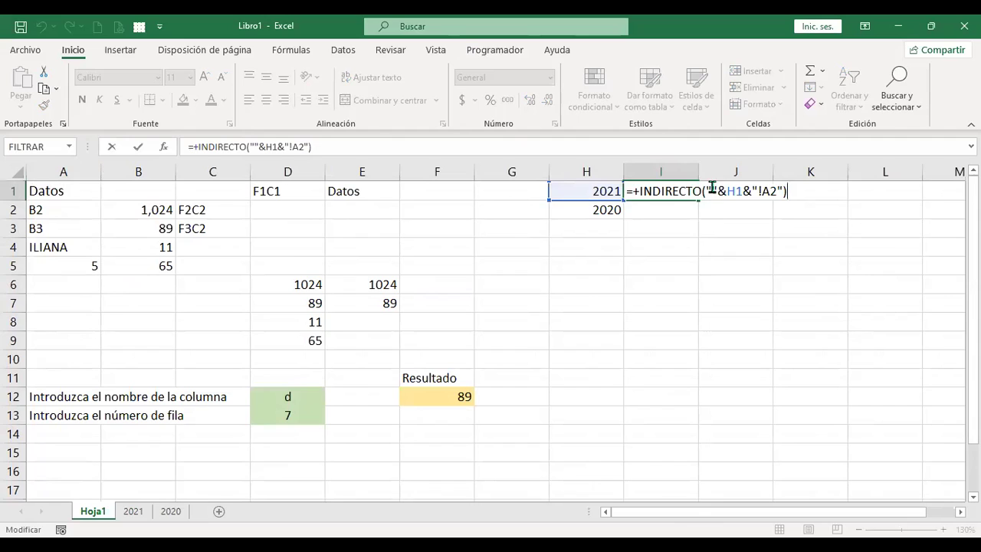
{"action": "left_click", "coordinate": [712, 189]}
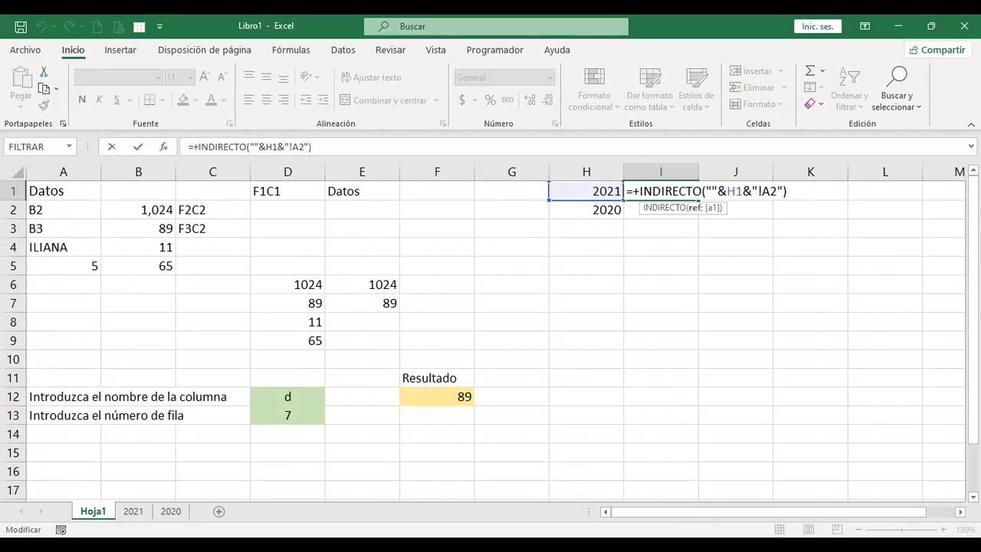
{"action": "key", "text": "Right"}
{"action": "key", "text": "Right"}
{"action": "left_click", "coordinate": [761, 189]}
{"action": "left_click", "coordinate": [786, 190]}
{"action": "type", "text": ")"}
{"action": "left_click", "coordinate": [761, 191]}
{"action": "left_click_drag", "start_coordinate": [726, 191], "coordinate": [740, 190]}
{"action": "left_click", "coordinate": [743, 191]}
{"action": "left_click", "coordinate": [770, 191]}
{"action": "key", "text": "Return"}
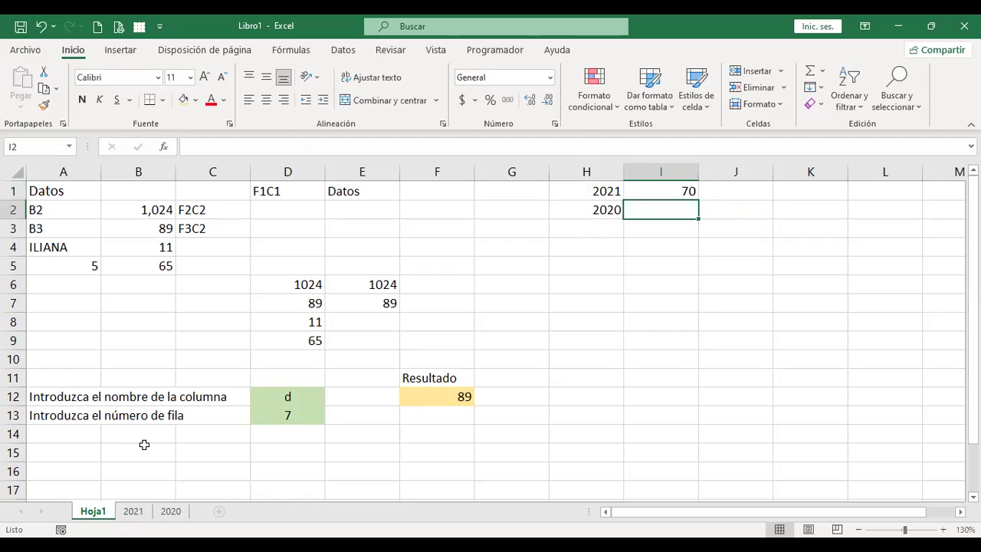
Compare the sheet name in H1 and the result in I1 with the data on sheet 2021.
{"action": "left_click", "coordinate": [604, 191]}
{"action": "left_click", "coordinate": [672, 191]}
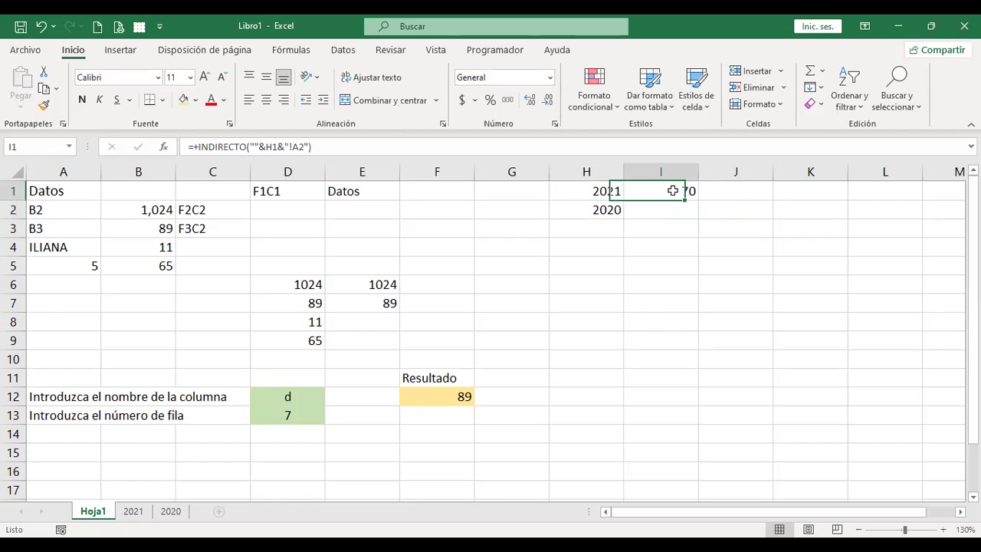
{"action": "left_click", "coordinate": [134, 511]}
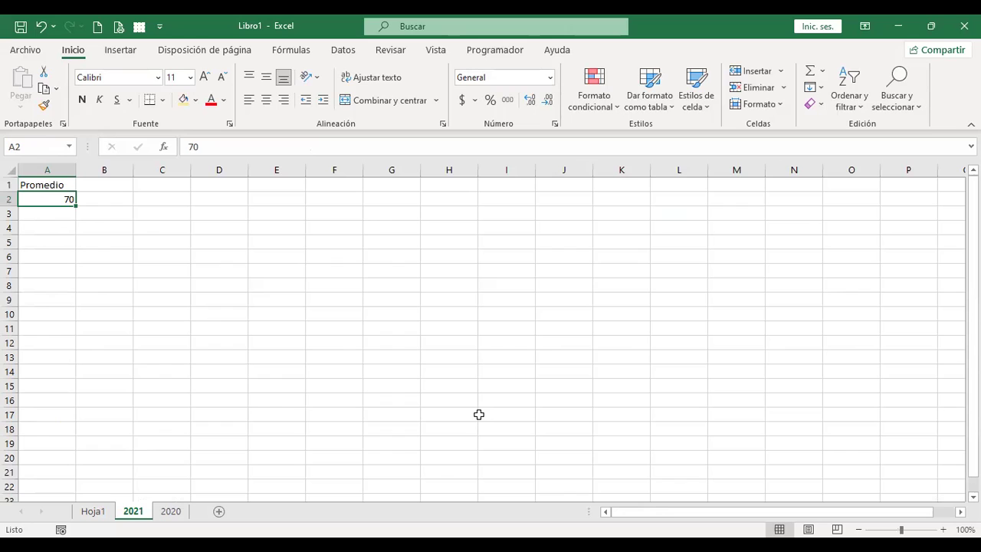
{"action": "left_click", "coordinate": [90, 512]}
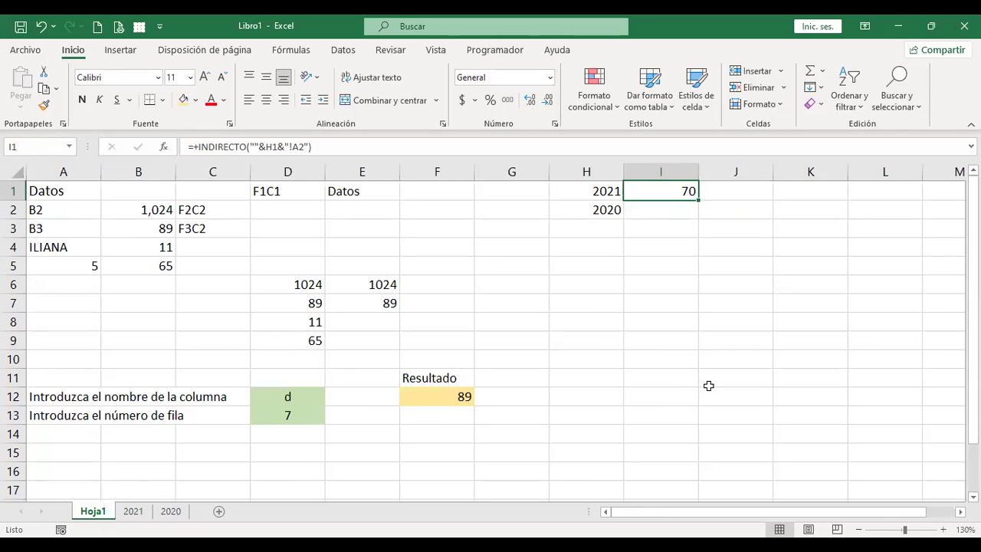